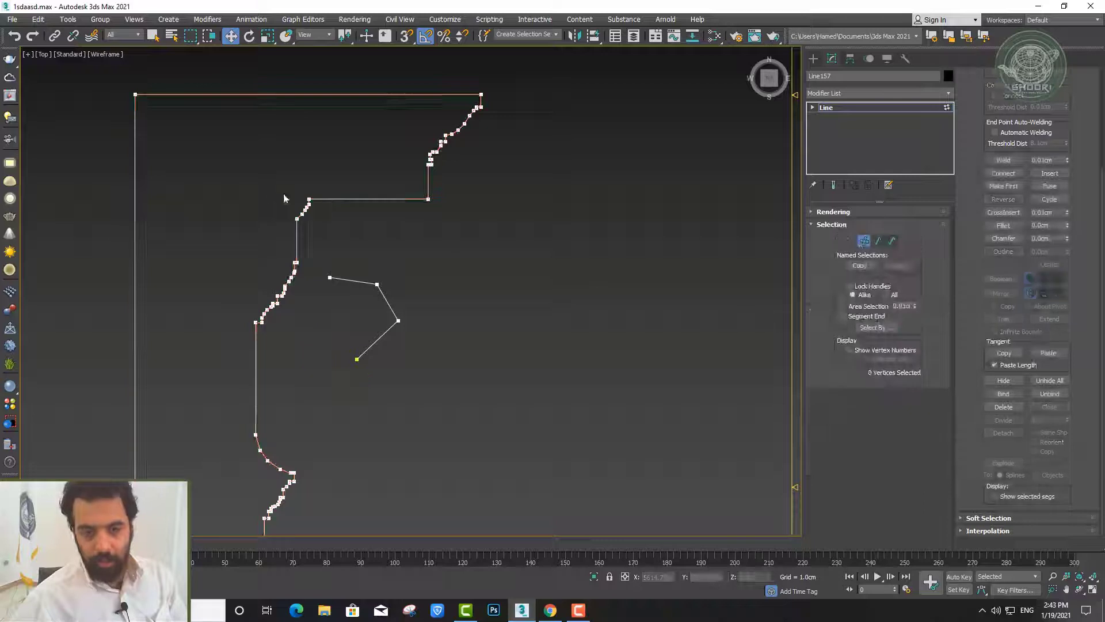
Break the profile outline at its upper inner corner vertex
scroll(311, 200, up, 5)
click(316, 206)
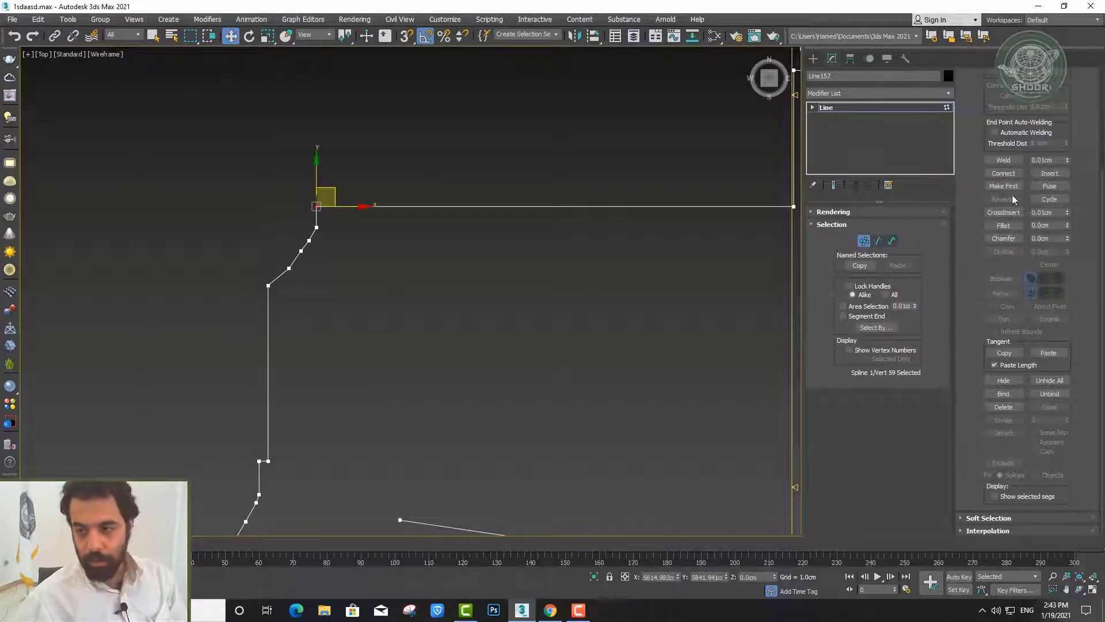
scroll(1054, 254, up, 2)
scroll(1054, 254, up, 3)
scroll(1054, 254, up, 1)
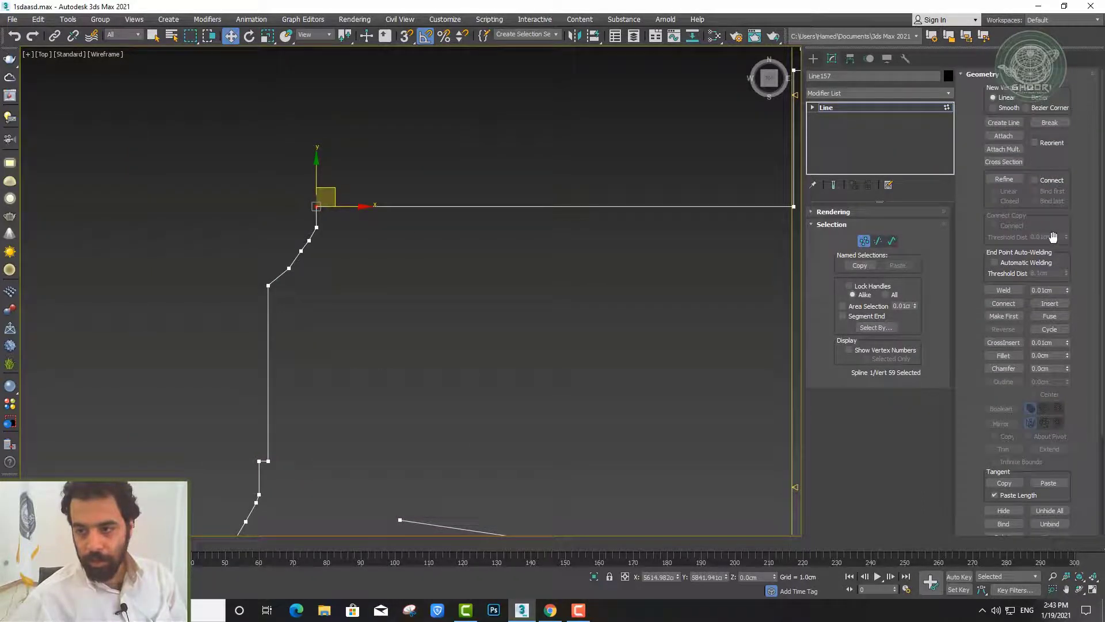
click(1049, 123)
Test the break by moving one corner vertex up-right, then undo the move
click(892, 241)
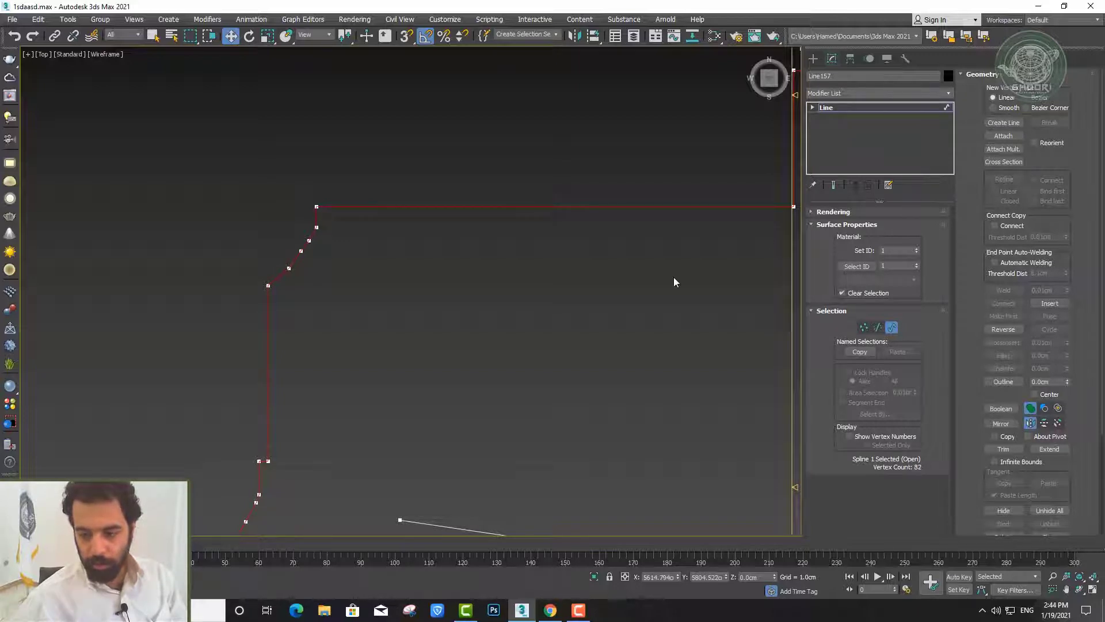
click(364, 229)
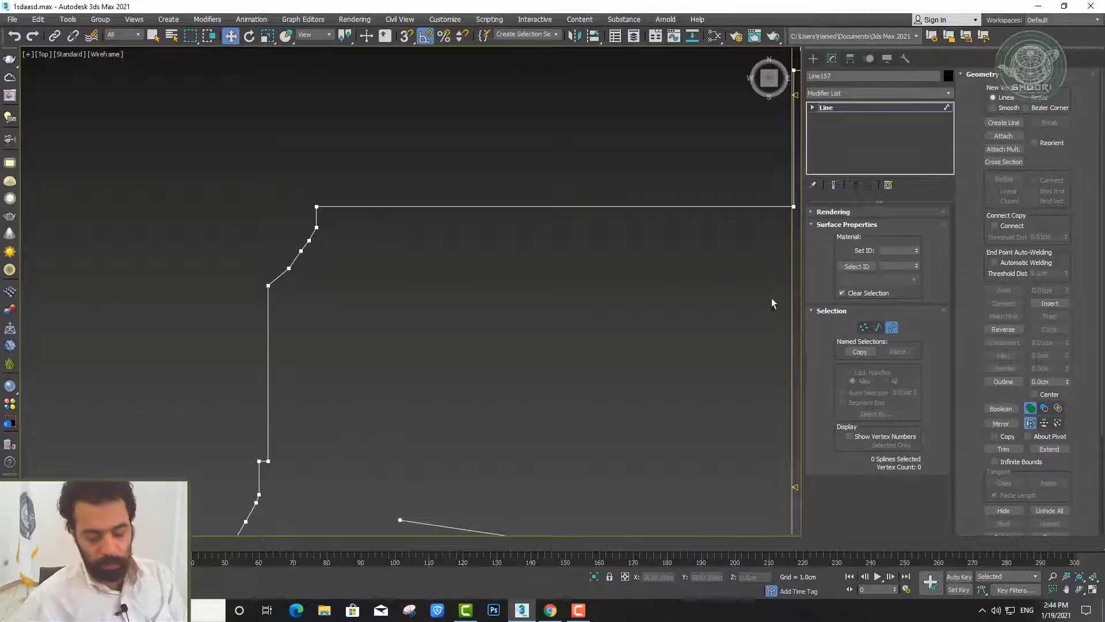
click(866, 327)
click(317, 206)
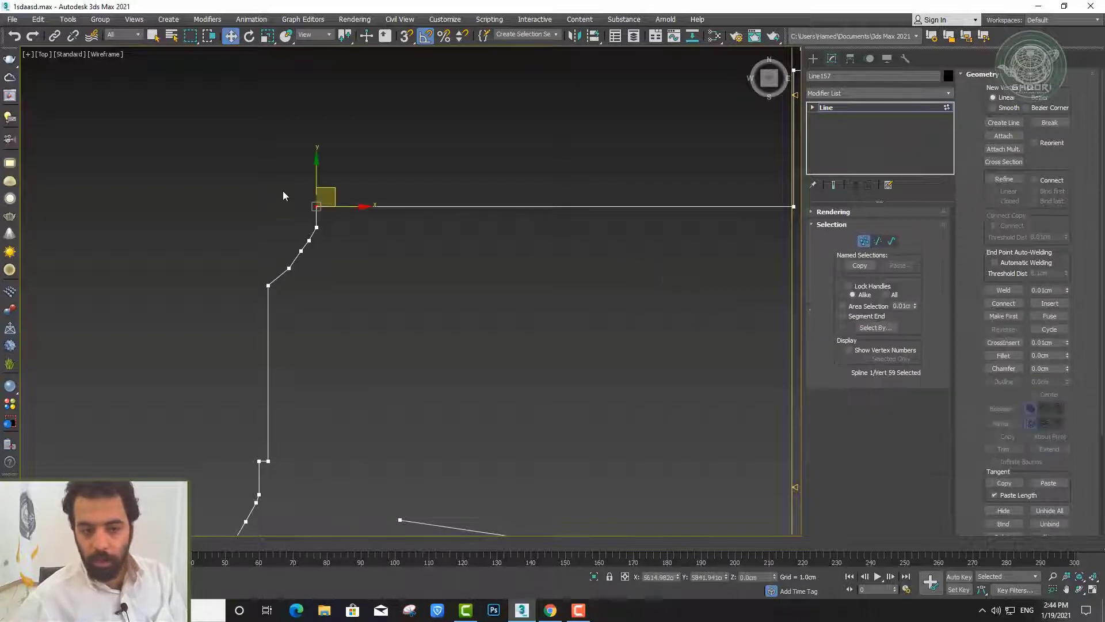
mouse_move(323, 191)
mouse_down()
mouse_move(382, 148)
mouse_move(381, 172)
mouse_up()
key(ctrl+z)
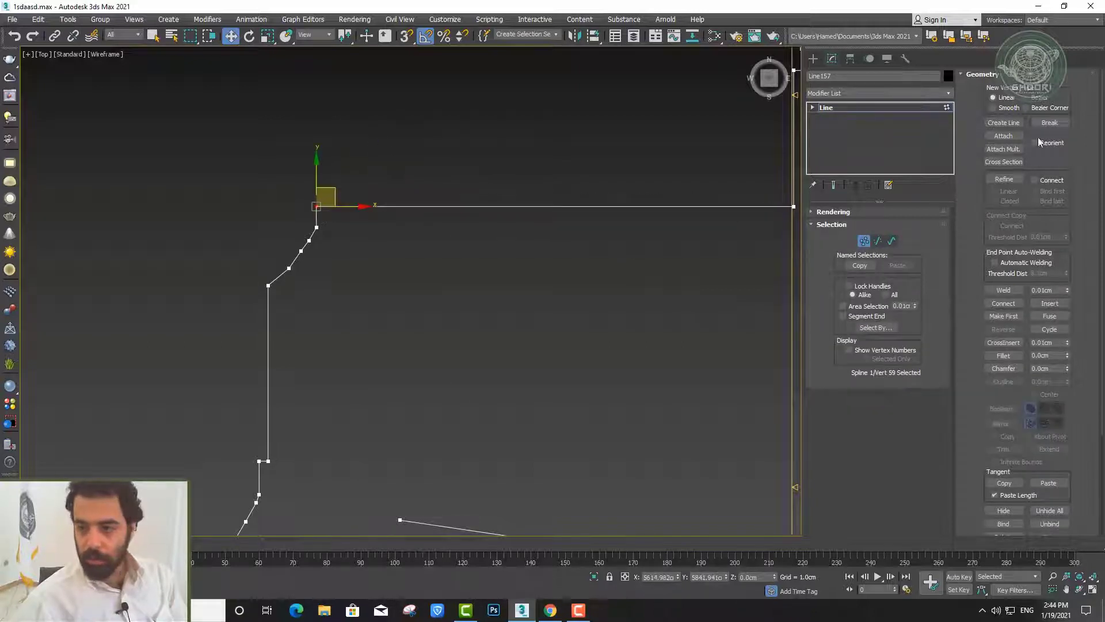
key(ctrl+z)
Pull the other corner vertex left to show the gap, undo, then box-select both vertices
click(318, 205)
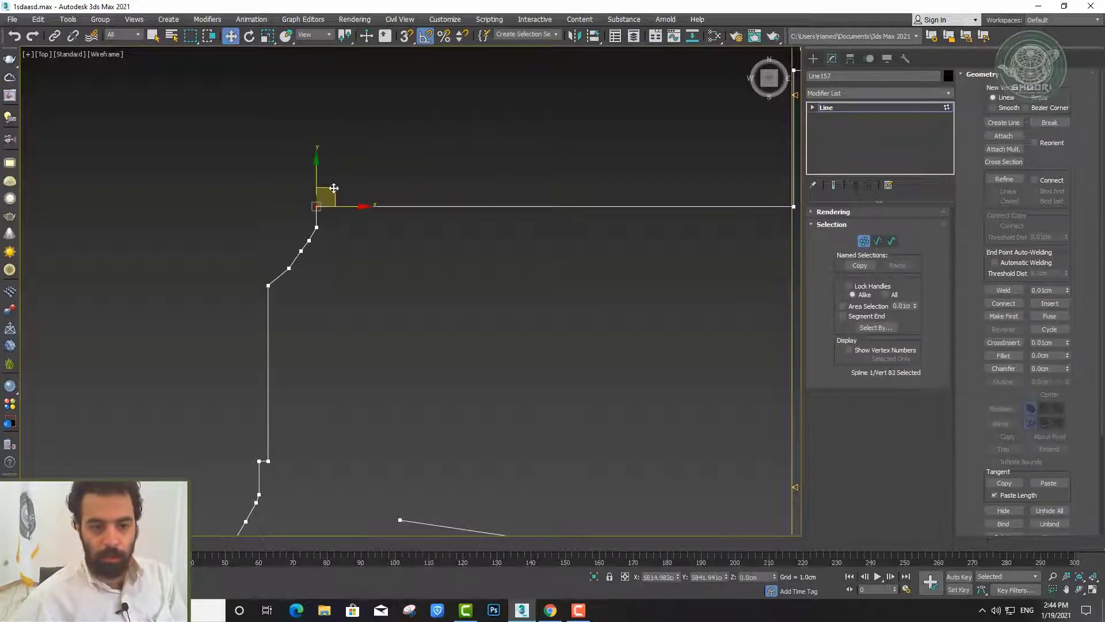
mouse_move(329, 194)
mouse_down()
mouse_move(270, 191)
mouse_move(301, 181)
mouse_up()
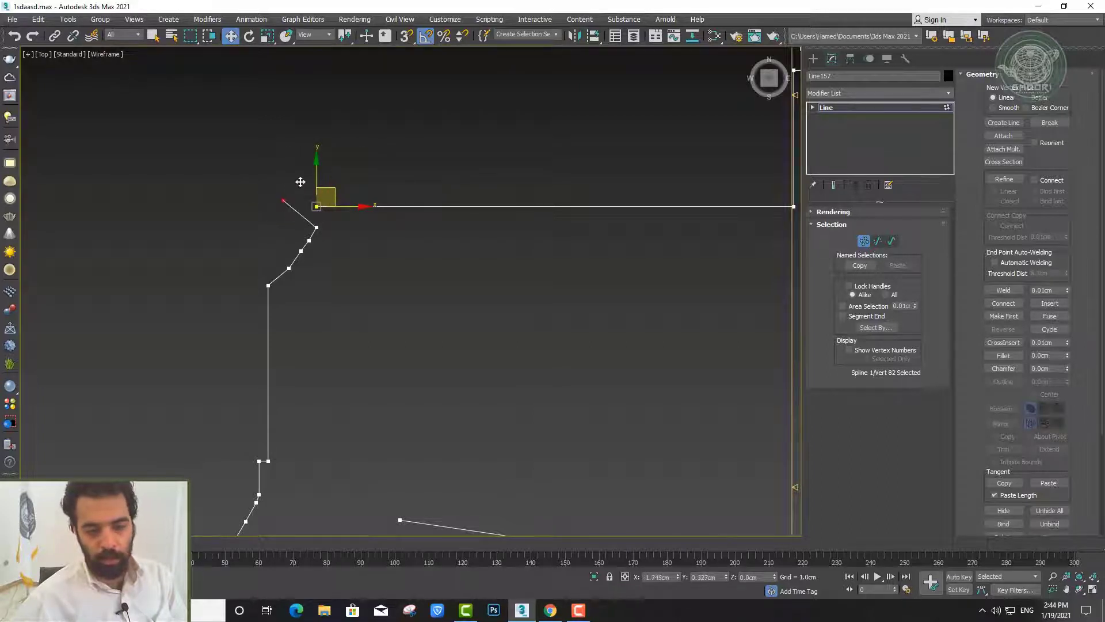
scroll(312, 216, up, 5)
key(ctrl+z)
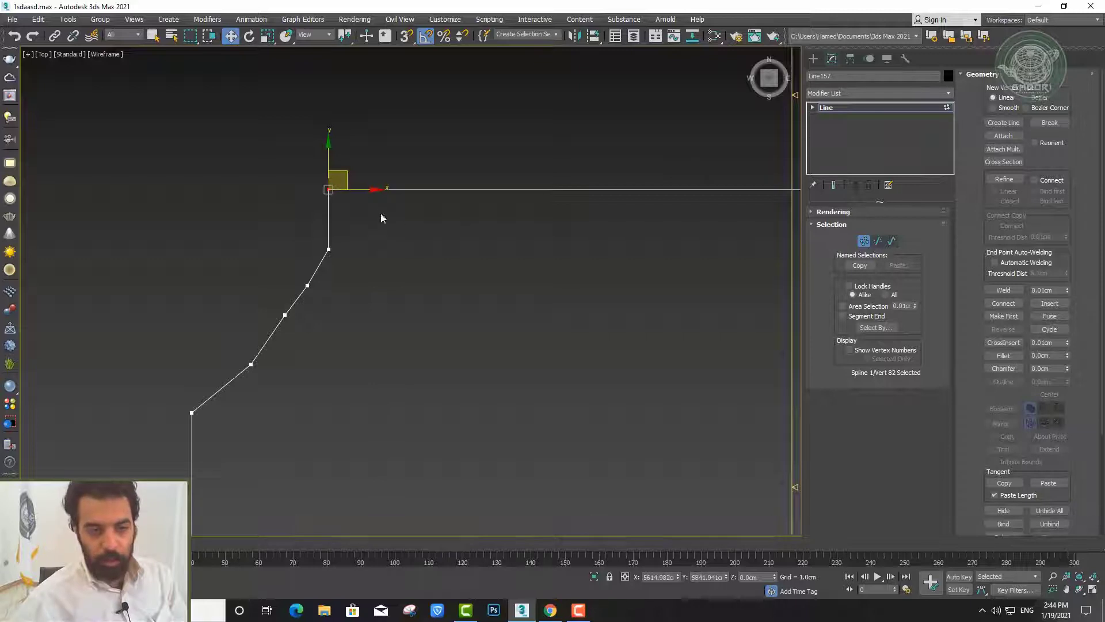
drag(266, 152, 268, 151)
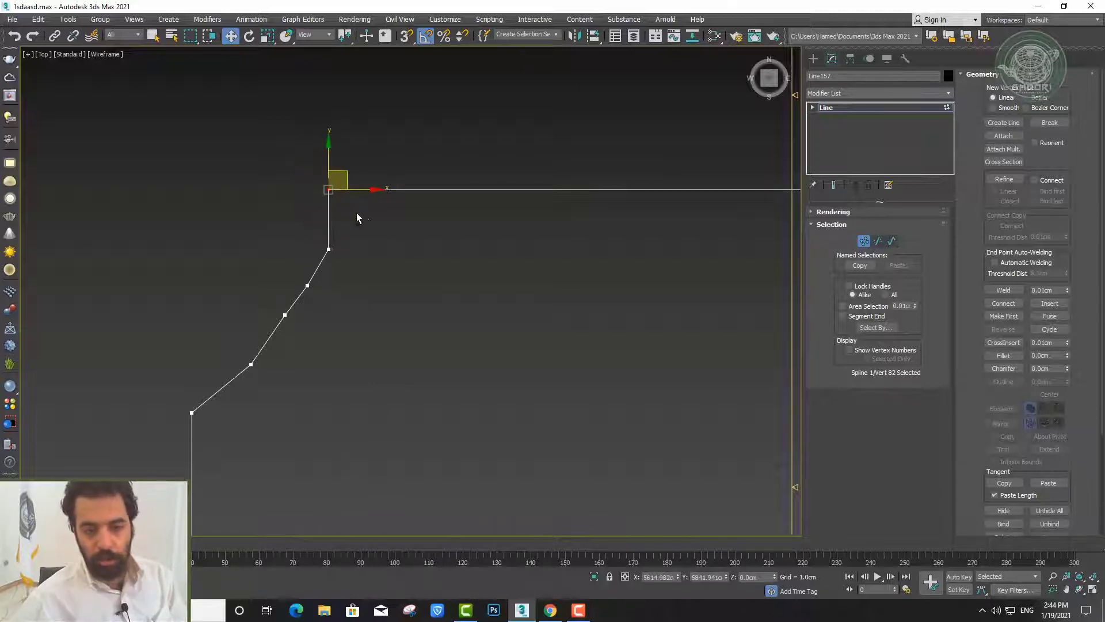
drag(361, 210, 314, 176)
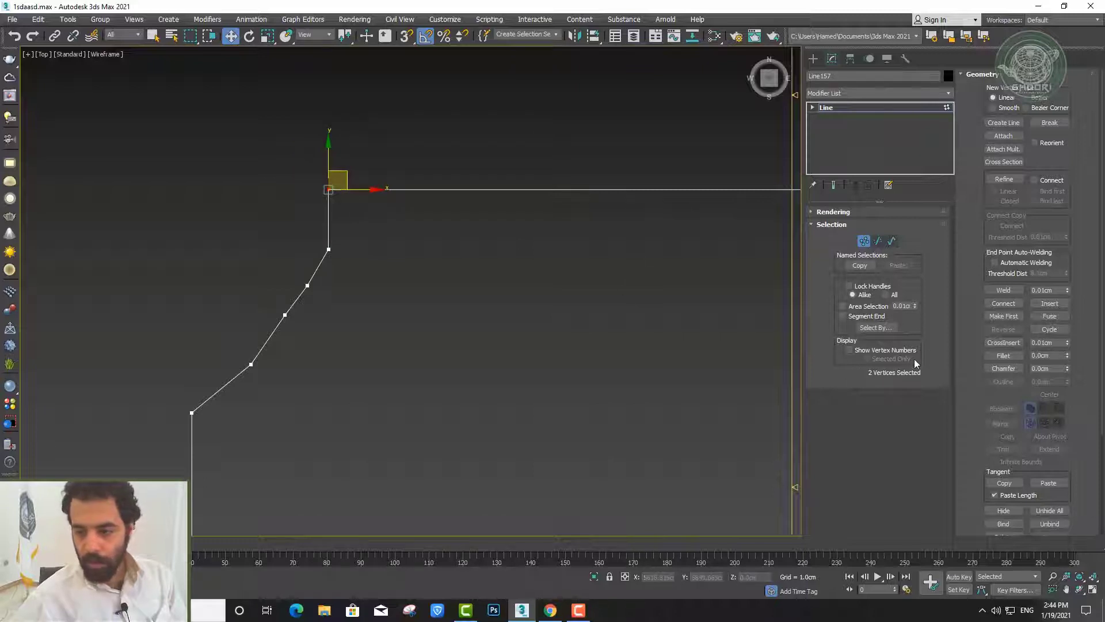
Weld the two corner vertices and select the outer profile spline
click(1009, 290)
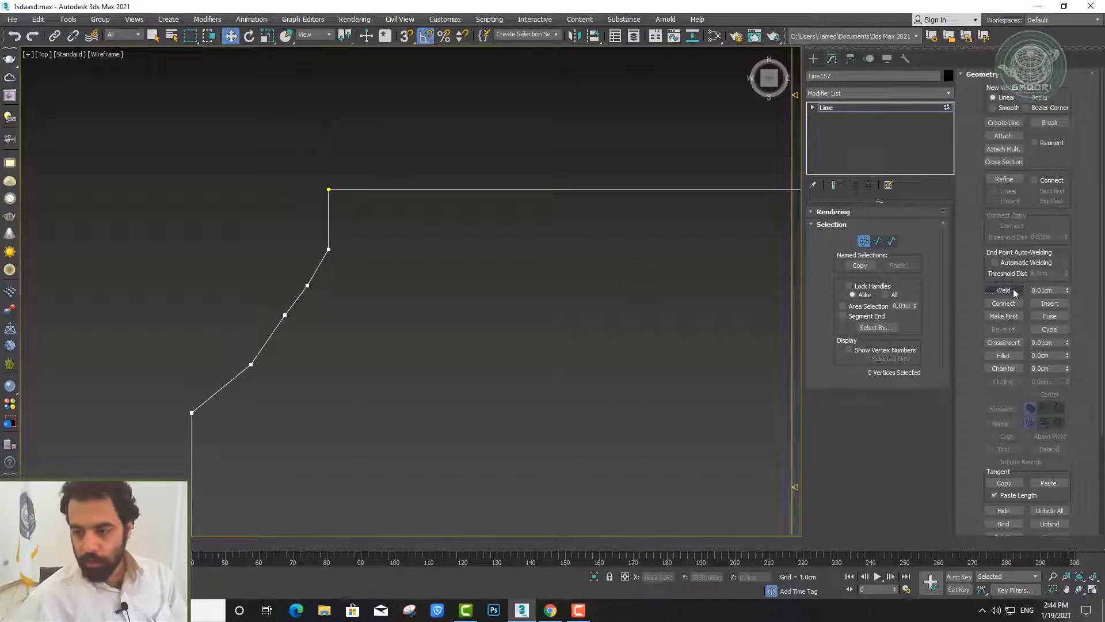
click(891, 241)
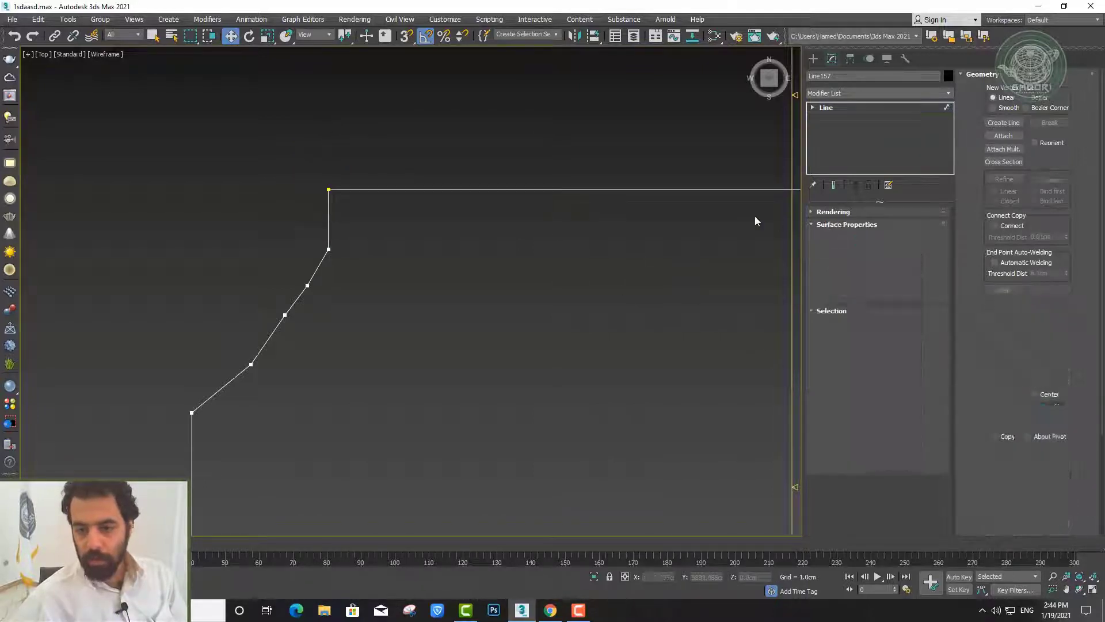
click(691, 191)
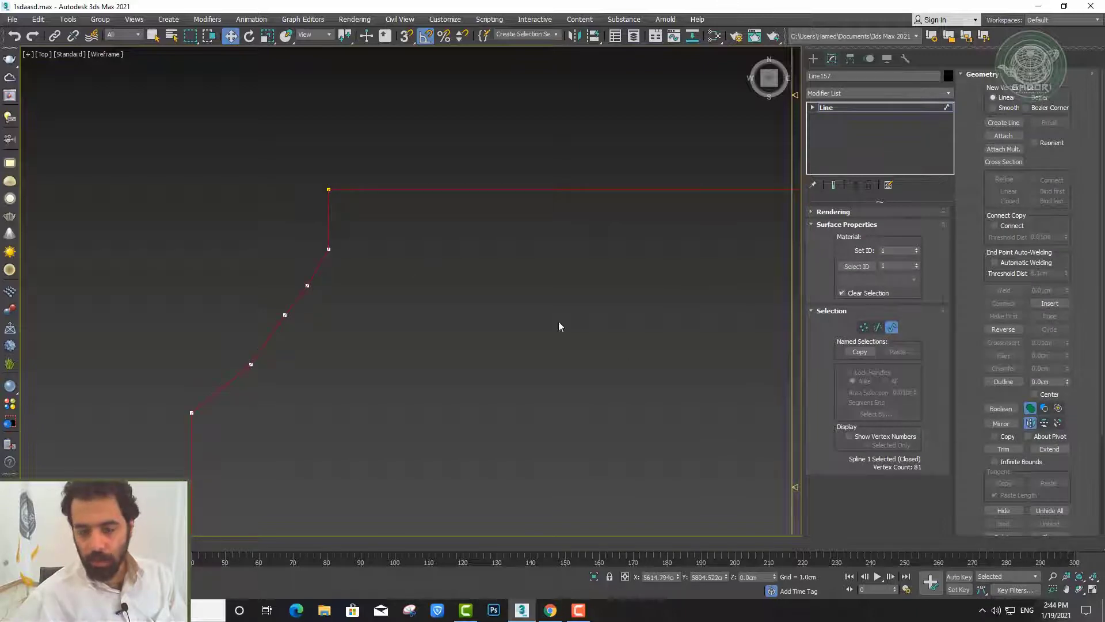
scroll(398, 263, down, 3)
scroll(398, 263, down, 1)
scroll(398, 263, up, 2)
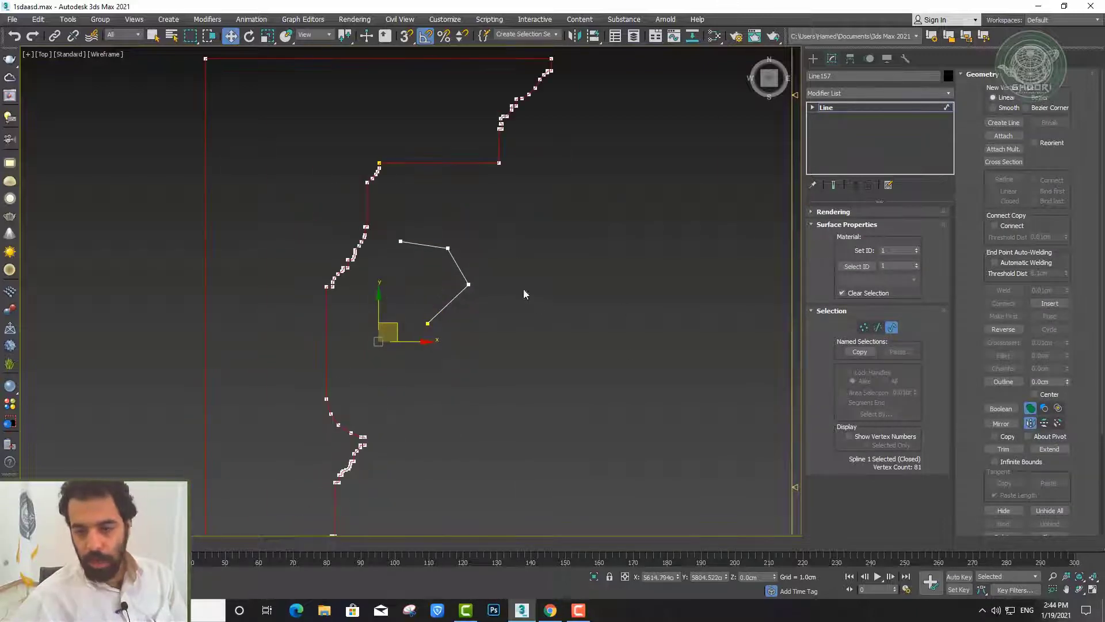
Select the small open four-point spline and apply Close to it
click(458, 267)
scroll(482, 306, up, 3)
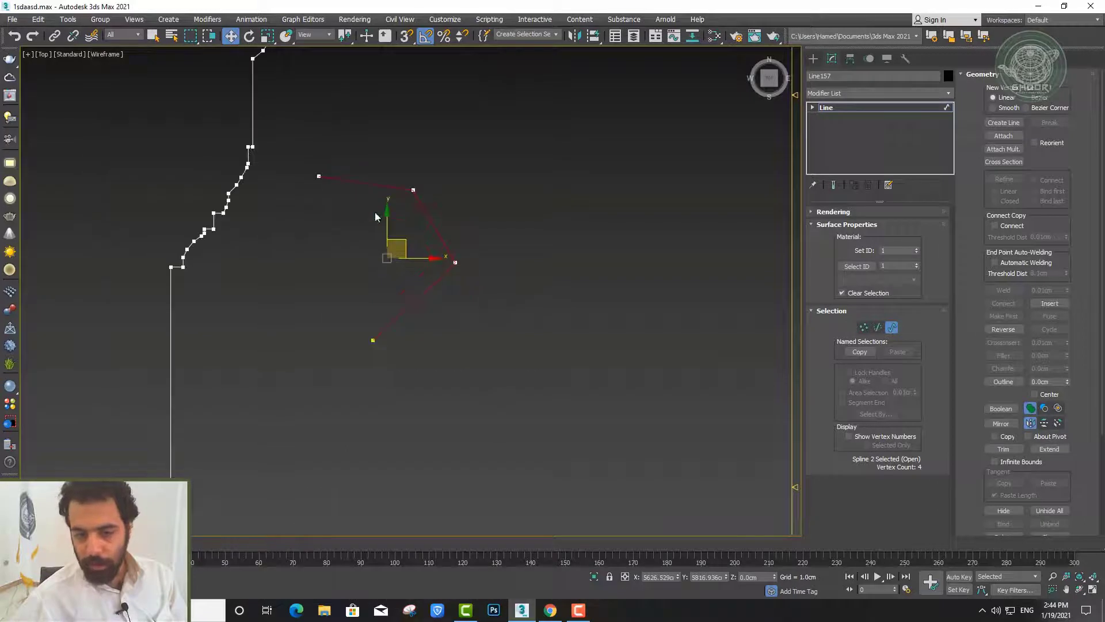
drag(1041, 464, 1043, 334)
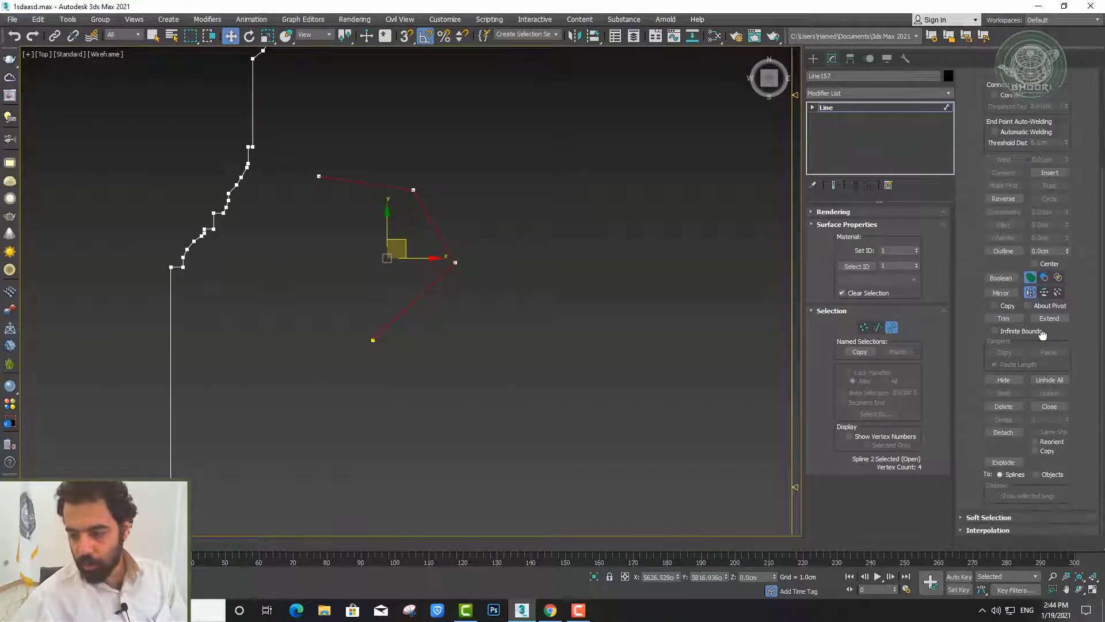
click(1045, 406)
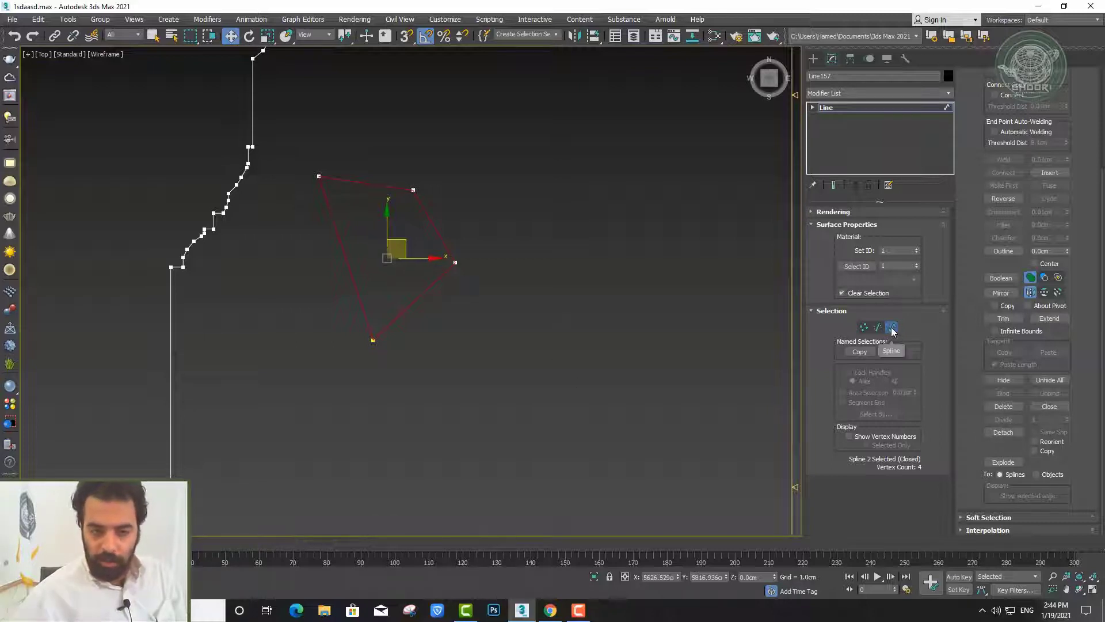
scroll(436, 264, down, 3)
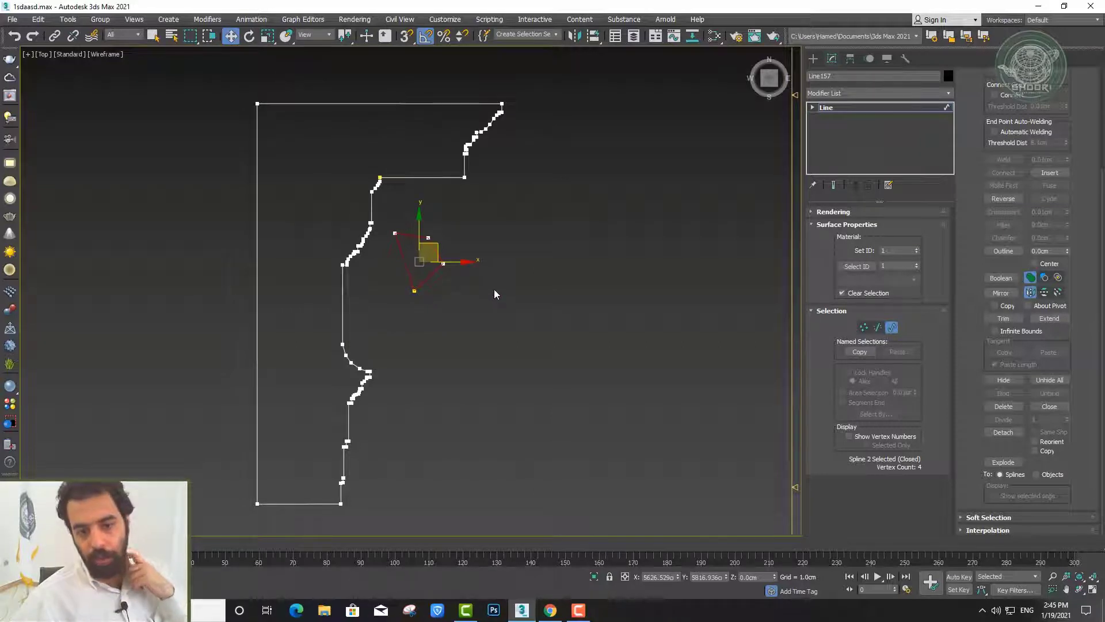
click(449, 303)
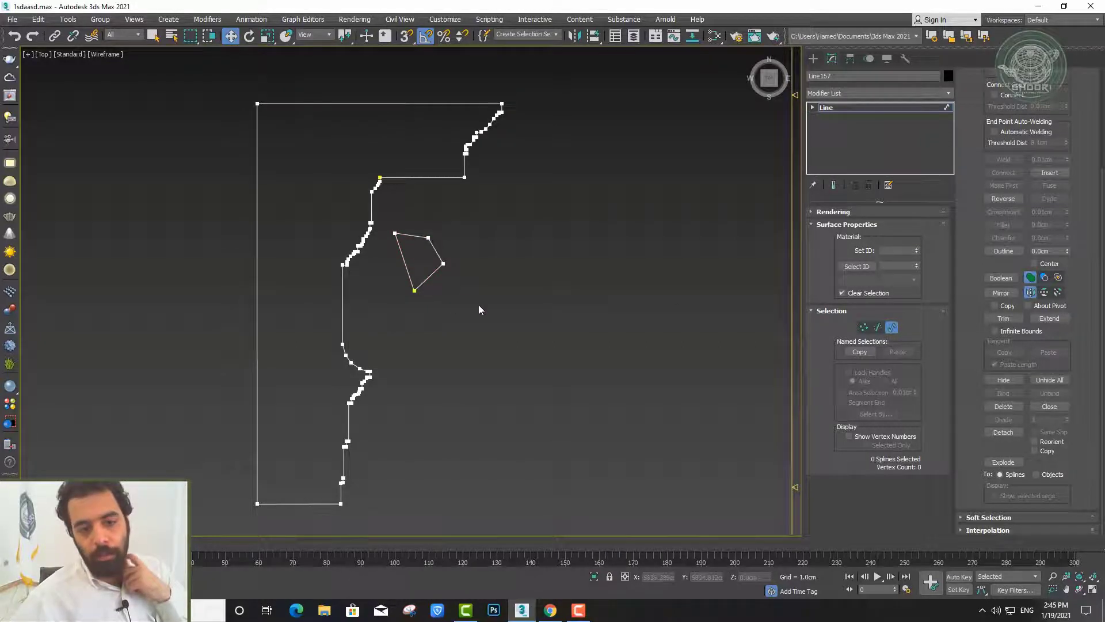
click(892, 327)
click(493, 364)
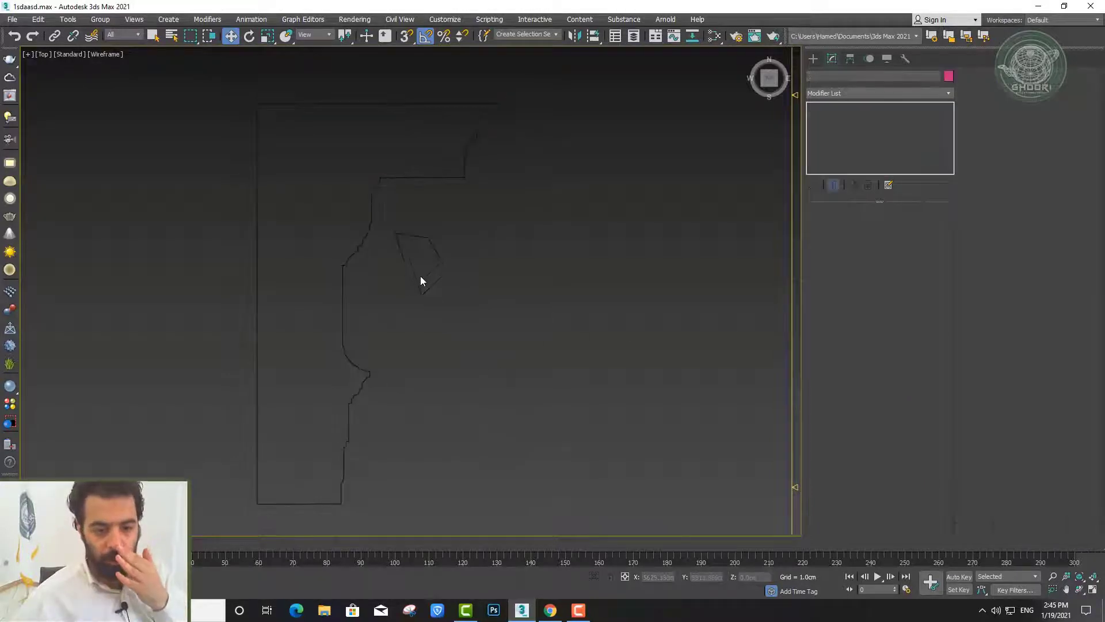
click(408, 268)
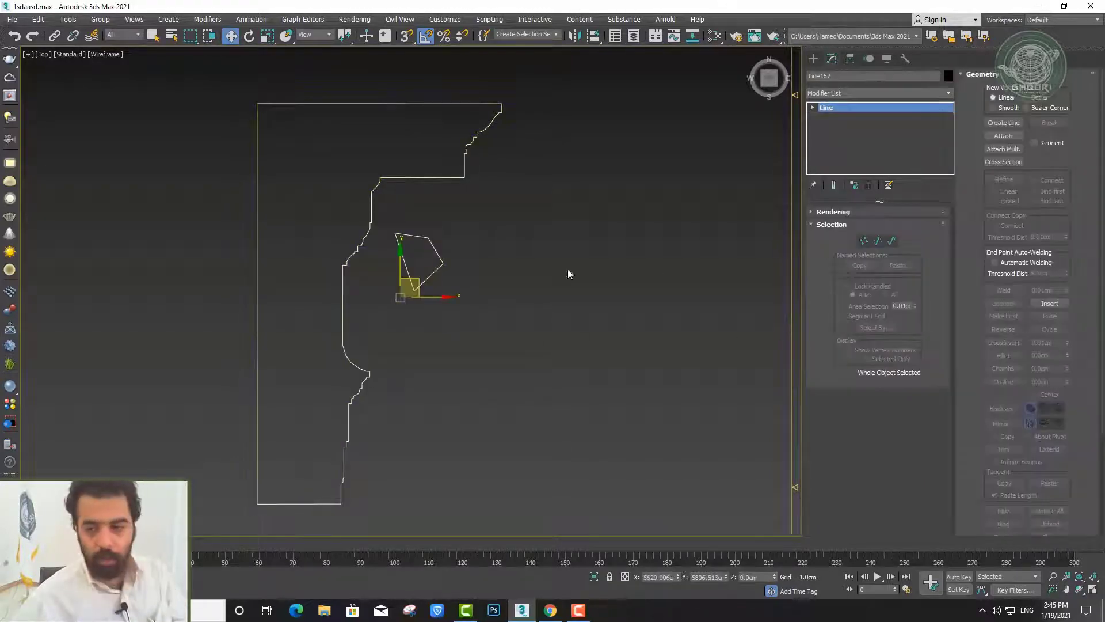
click(891, 241)
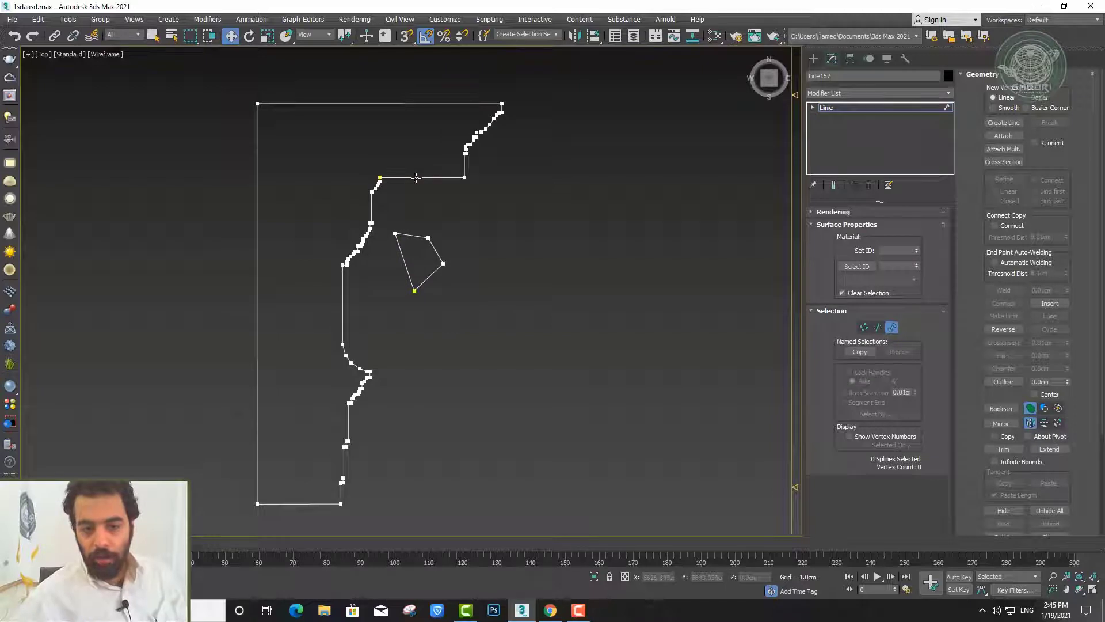
click(421, 177)
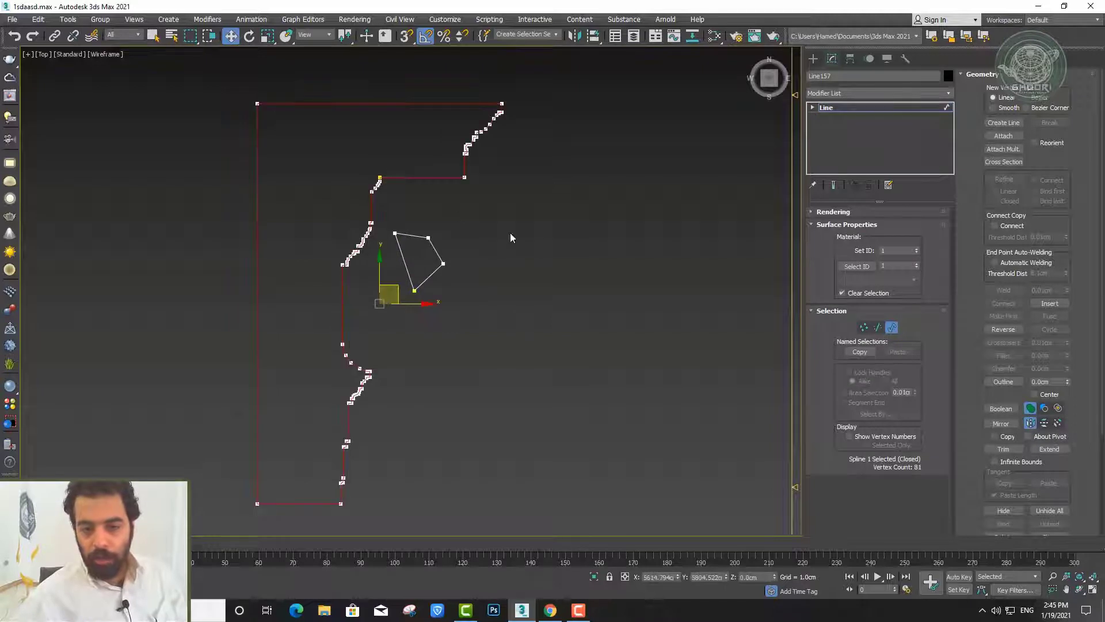
click(431, 251)
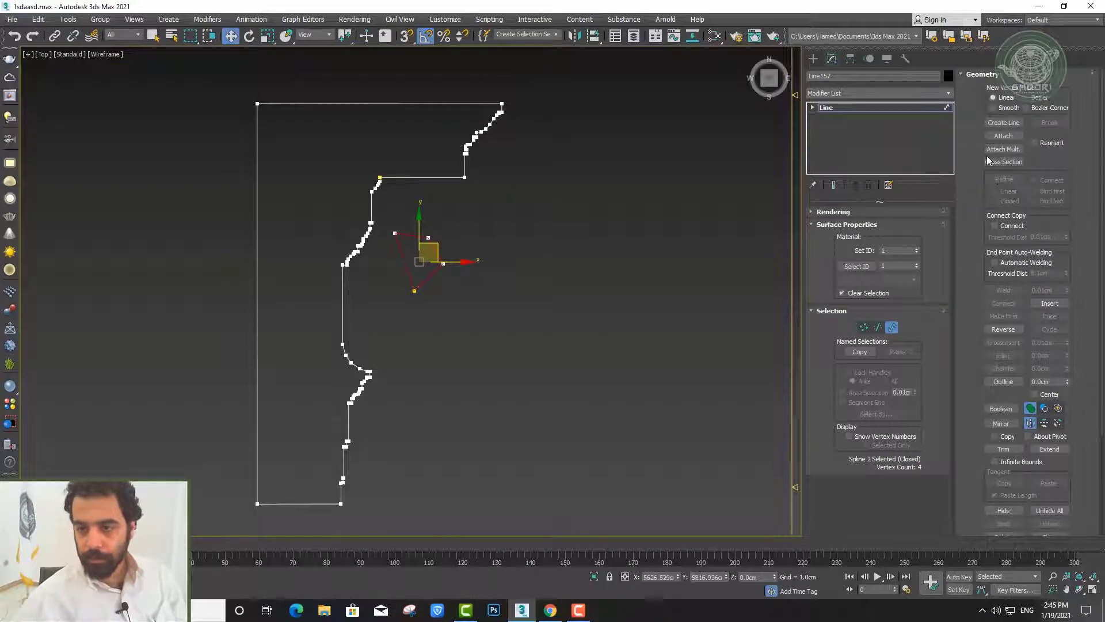
middle_drag(390, 236, 402, 223)
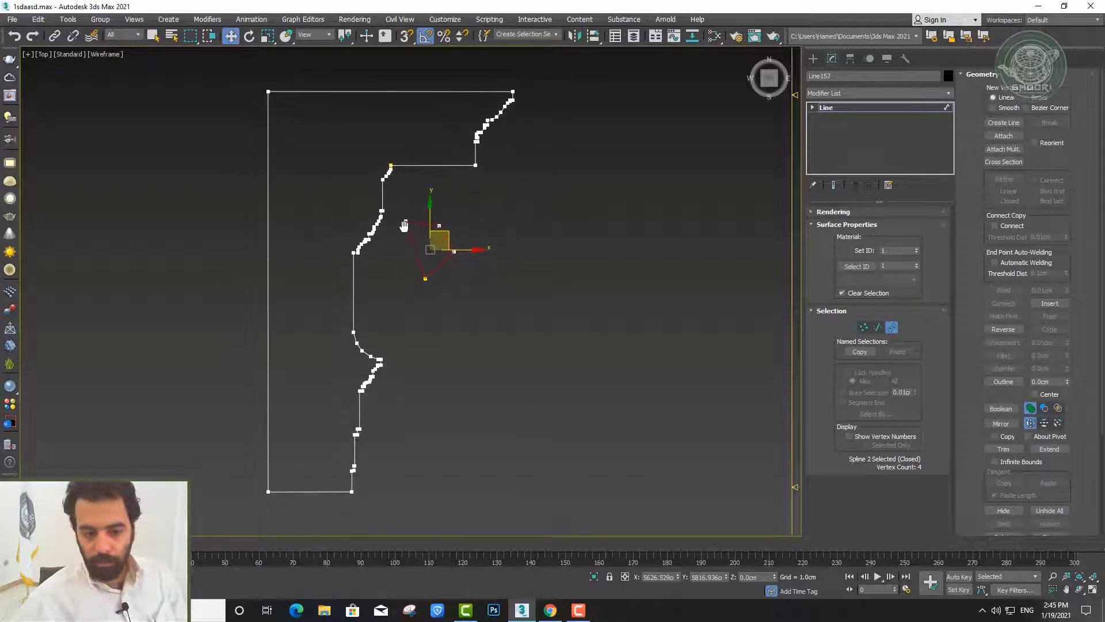
Draw a new closed seven-point outline inside Line157 with Create Line
click(992, 125)
scroll(426, 294, up, 5)
click(377, 407)
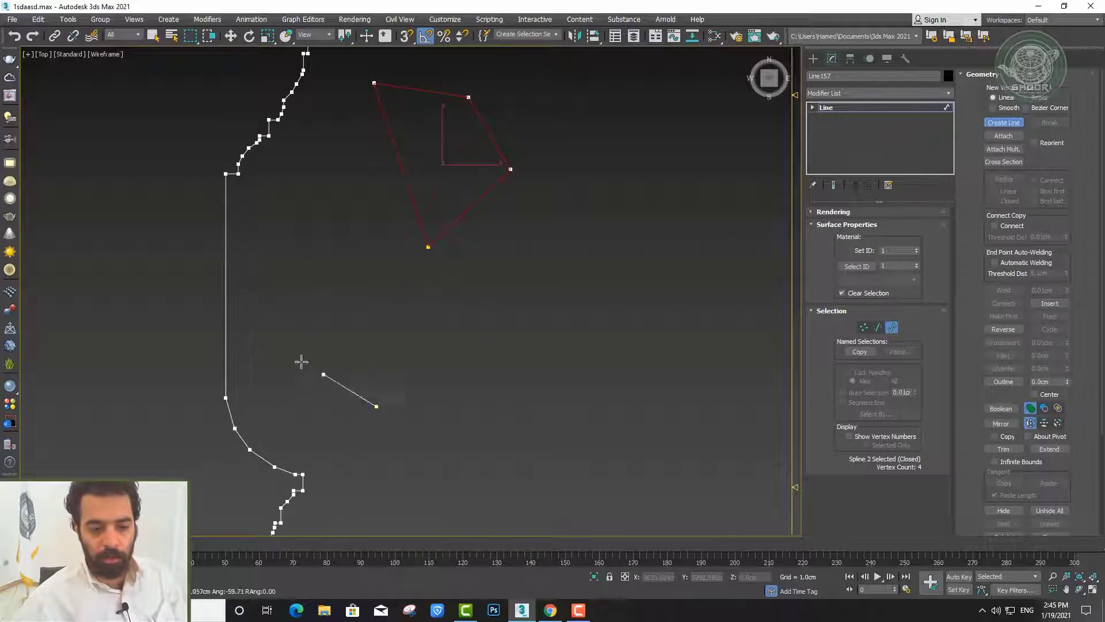
click(283, 336)
click(314, 243)
click(453, 315)
click(652, 241)
click(681, 382)
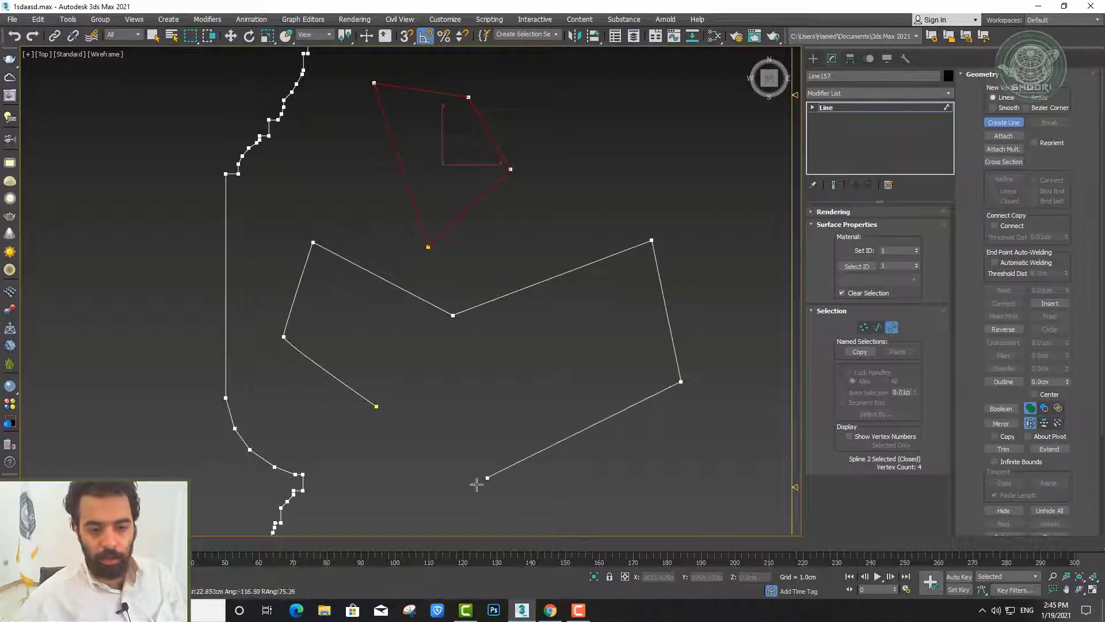
click(473, 485)
click(376, 406)
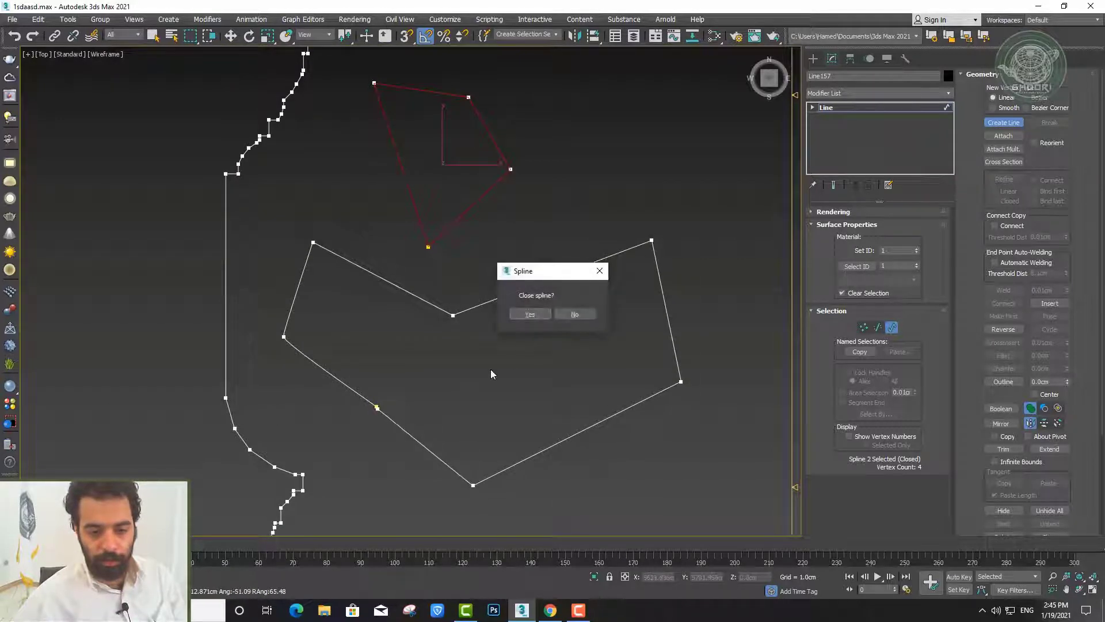
click(524, 317)
click(1003, 122)
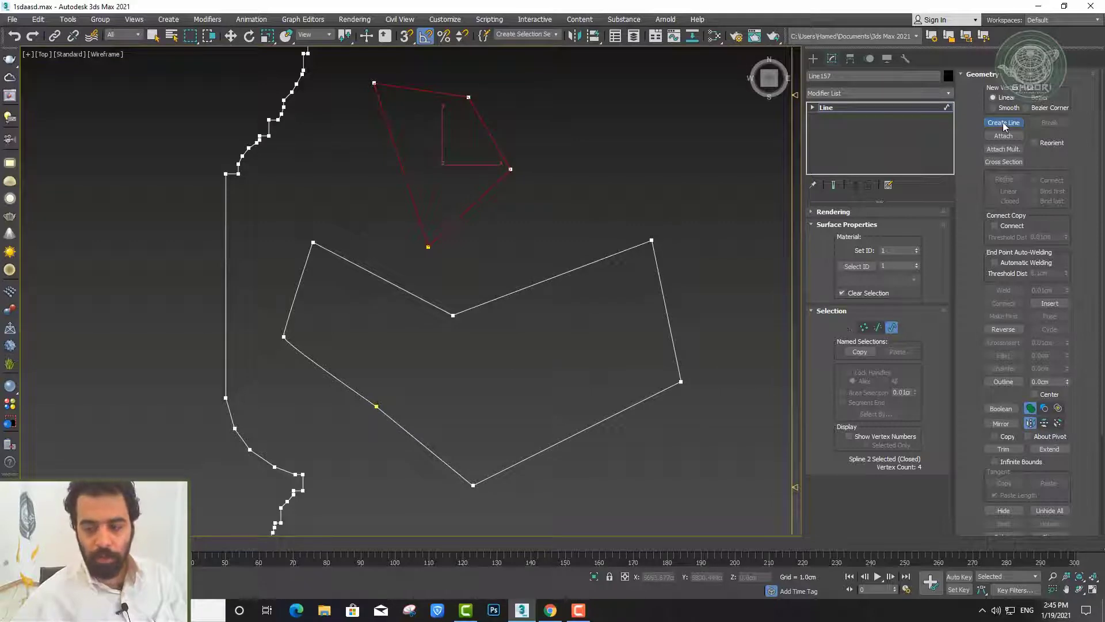
Select the new seven-point chevron spline and zoom out to show the whole drawing
key(w)
middle_drag(505, 314, 450, 291)
click(619, 326)
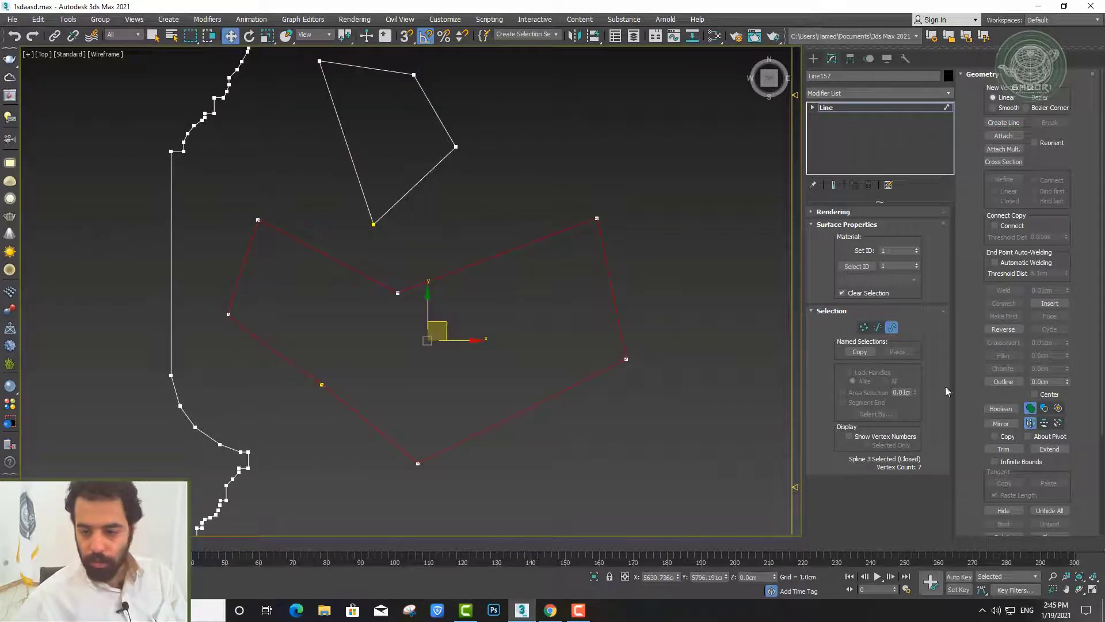
scroll(527, 360, down, 5)
middle_drag(526, 361, 433, 307)
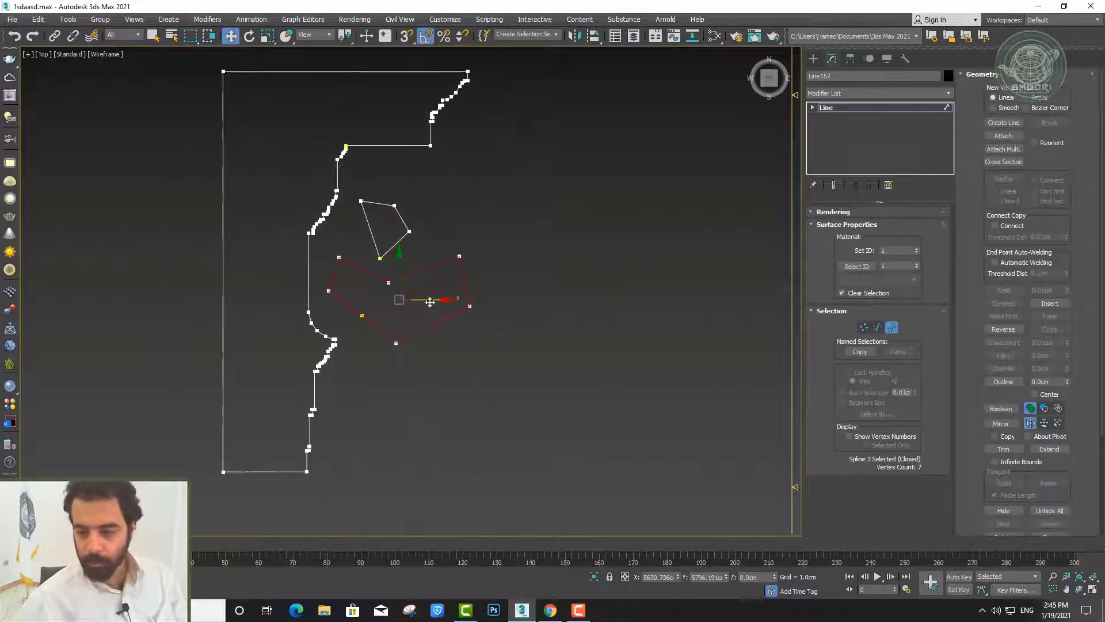
drag(978, 447, 967, 300)
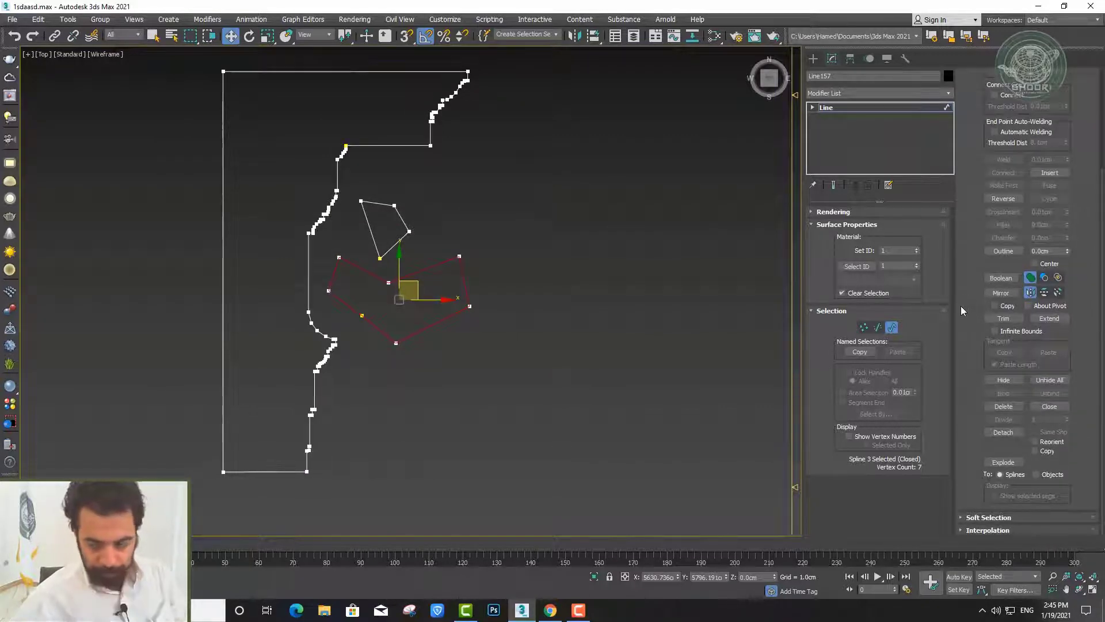
Detach the chevron spline as a new object named Shape003 and leave sub-object level
click(991, 433)
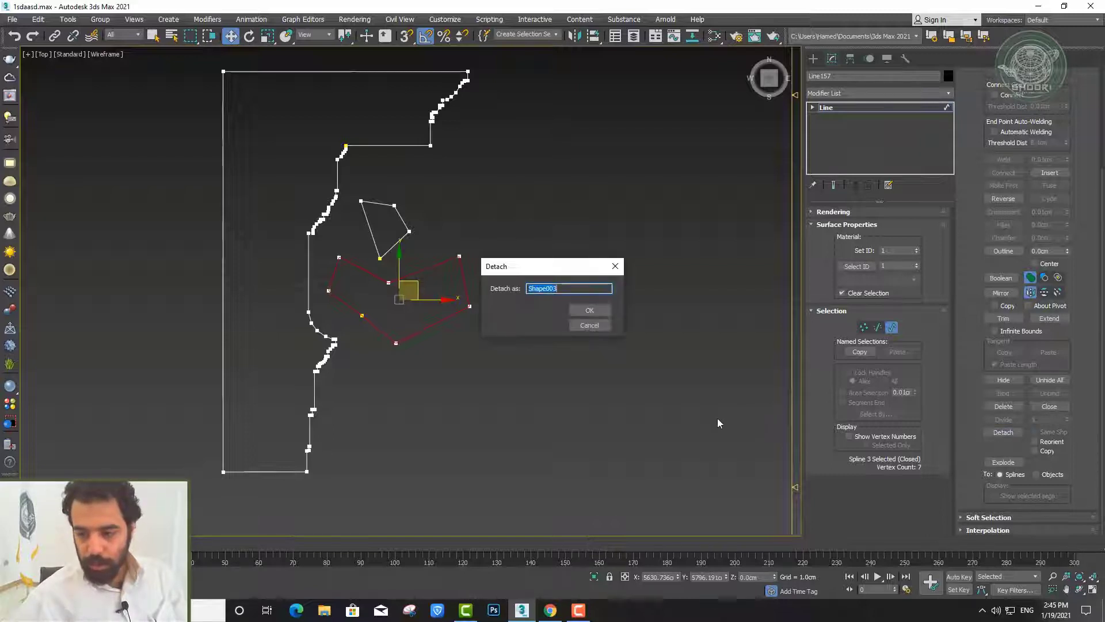
click(579, 310)
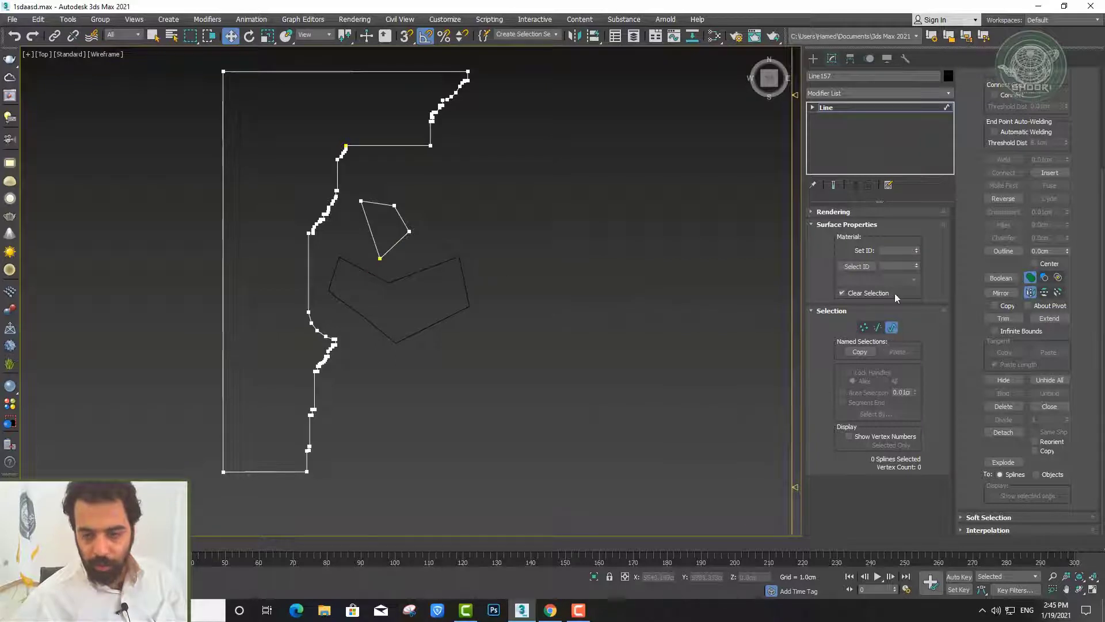
click(892, 327)
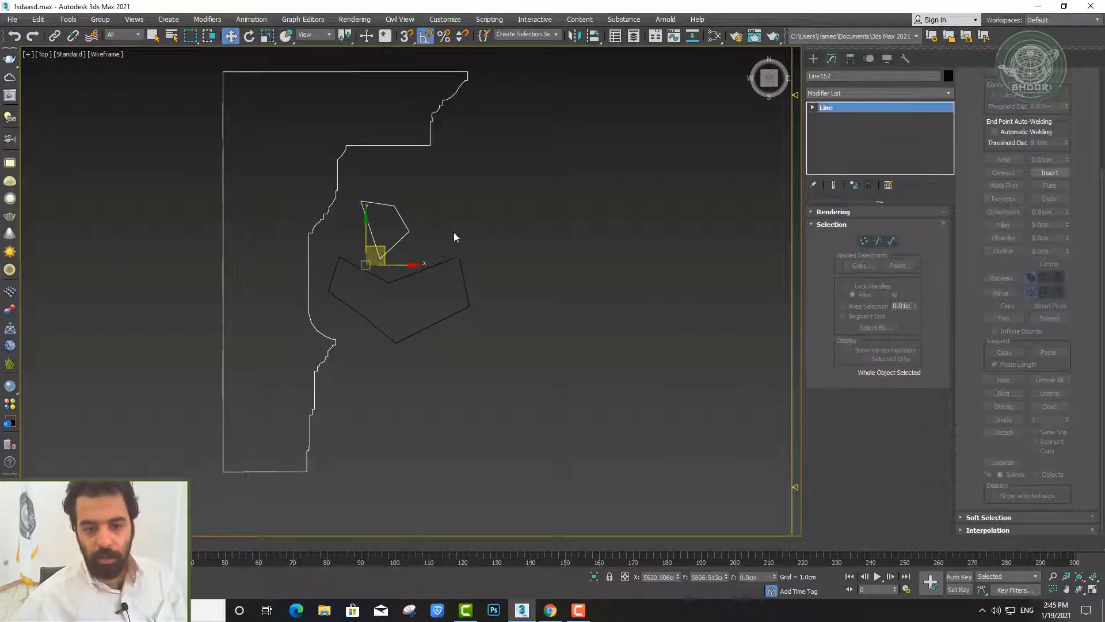
Select the separated chevron shape, Shape003, in the viewport
middle_drag(388, 249, 389, 250)
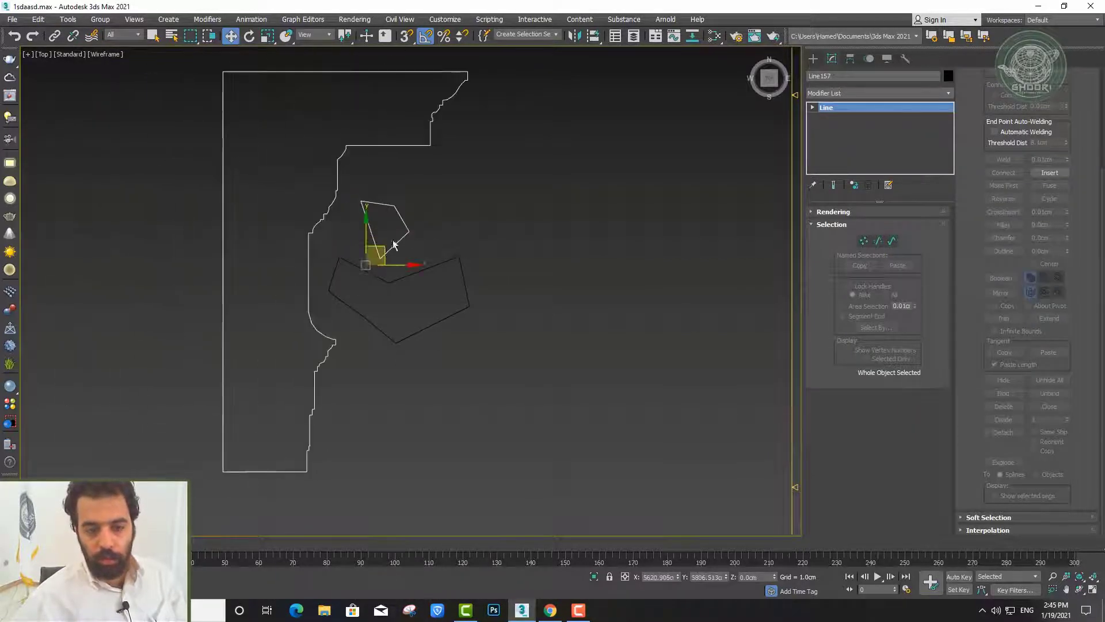
click(465, 275)
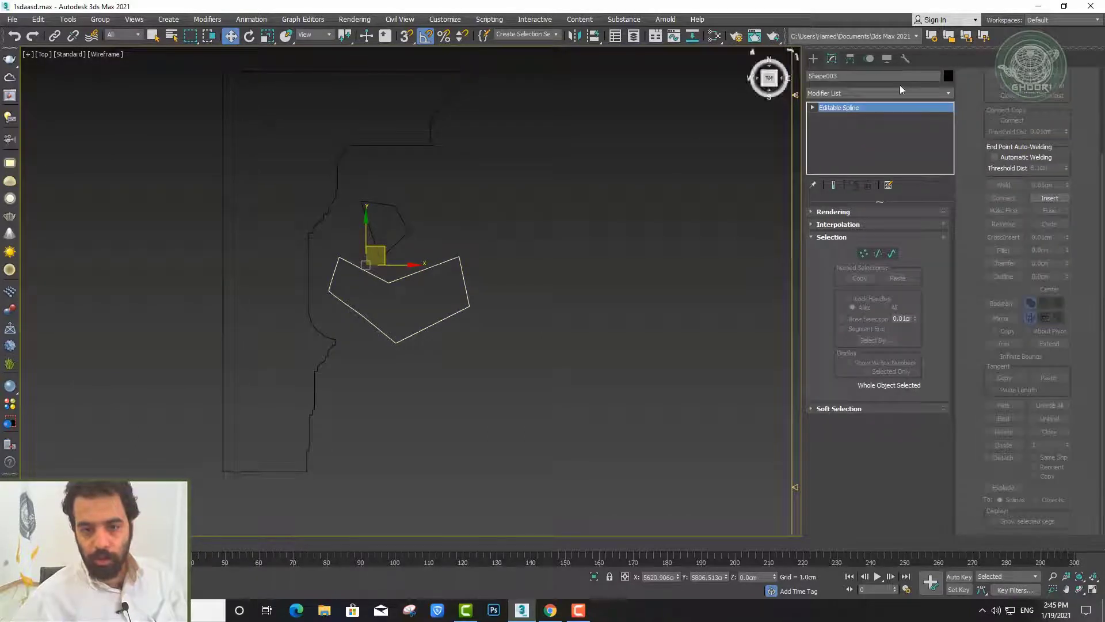
drag(465, 157, 384, 116)
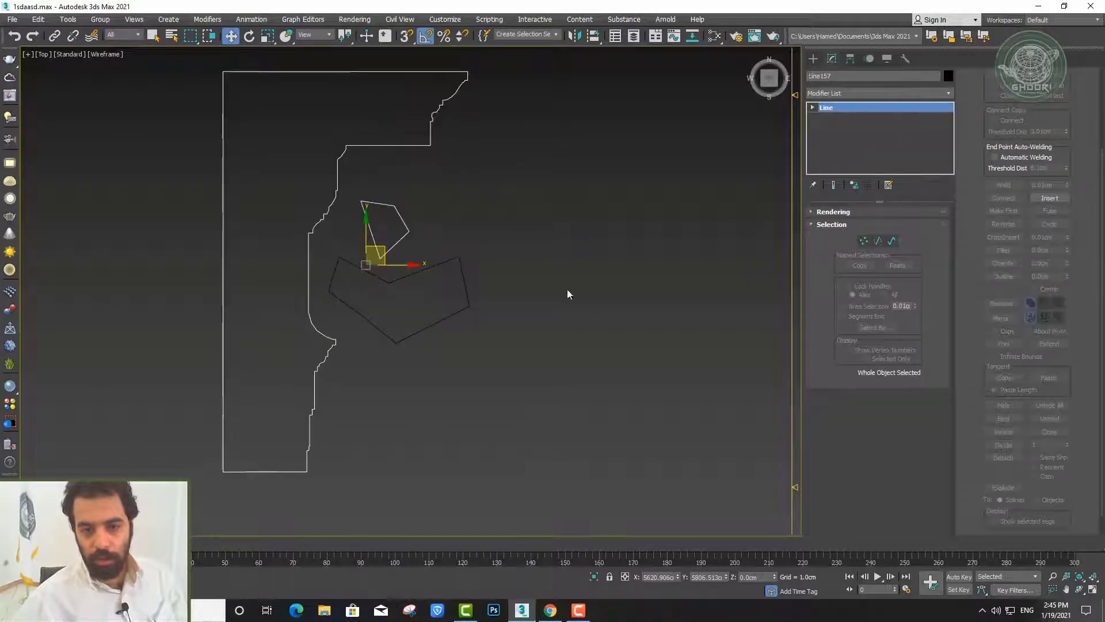
drag(439, 285, 439, 284)
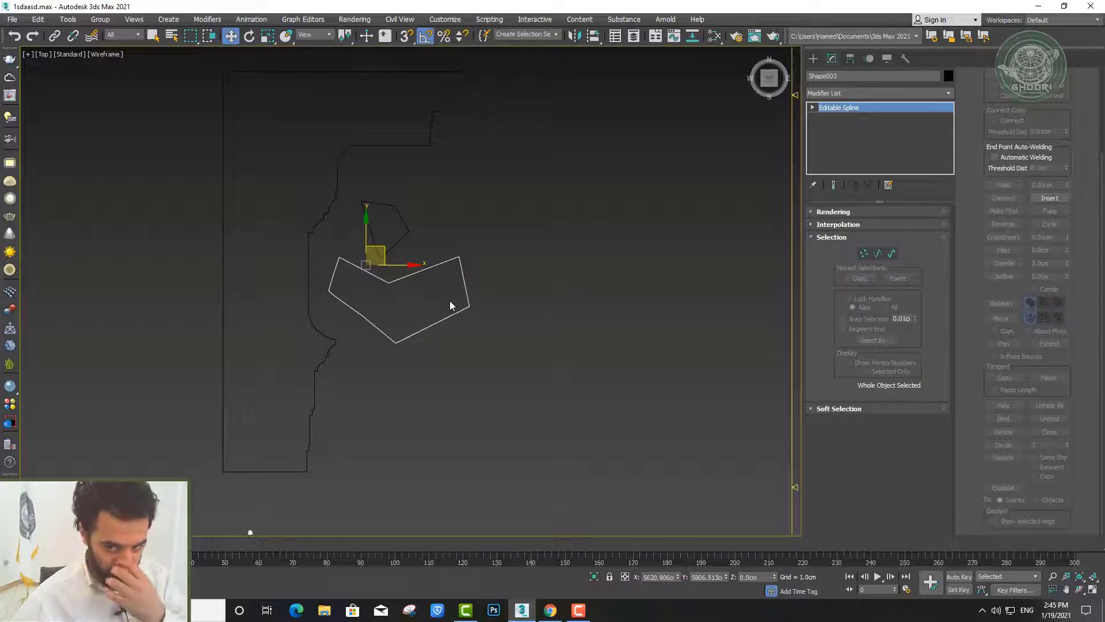
drag(457, 176, 397, 116)
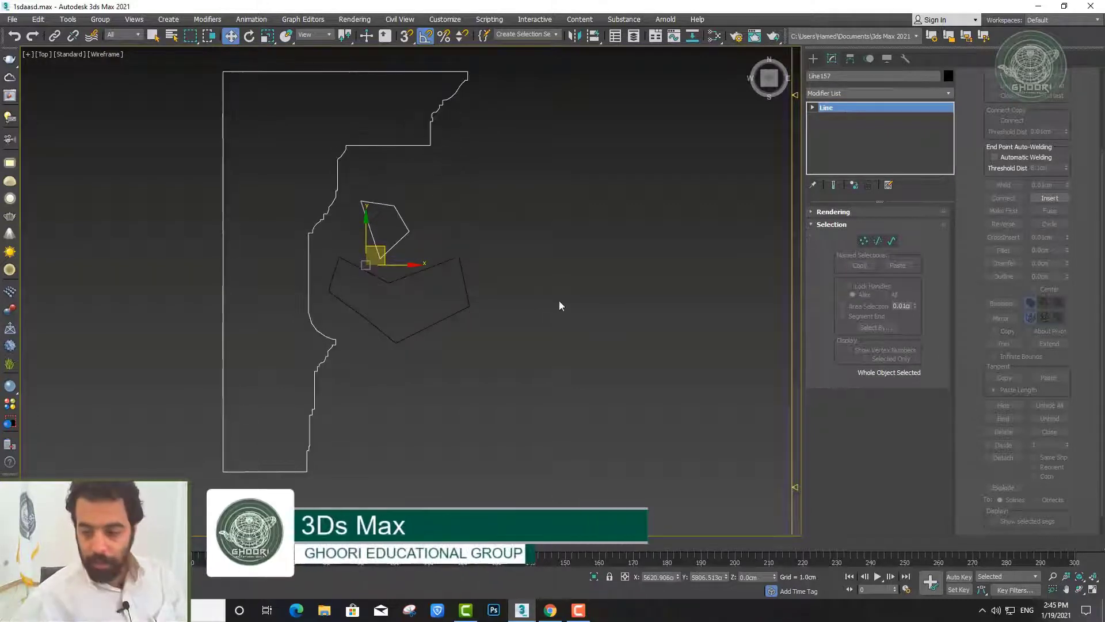
Toggle the selection with undo/redo and reselect the Line157 profile
key(ctrl+z)
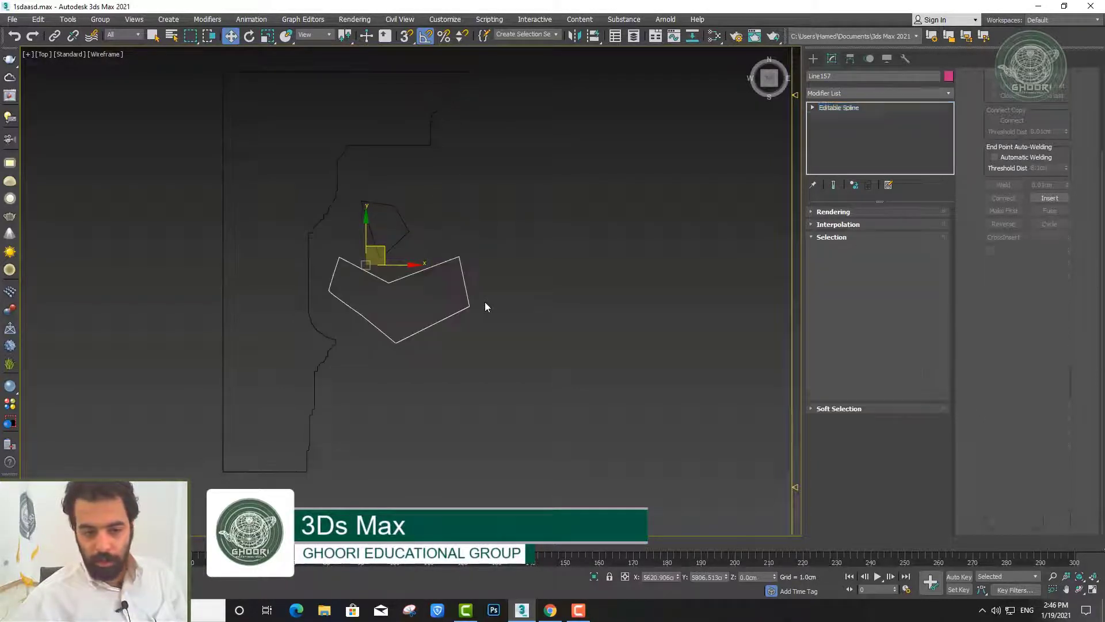
key(ctrl+y)
key(ctrl+z)
key(ctrl+y)
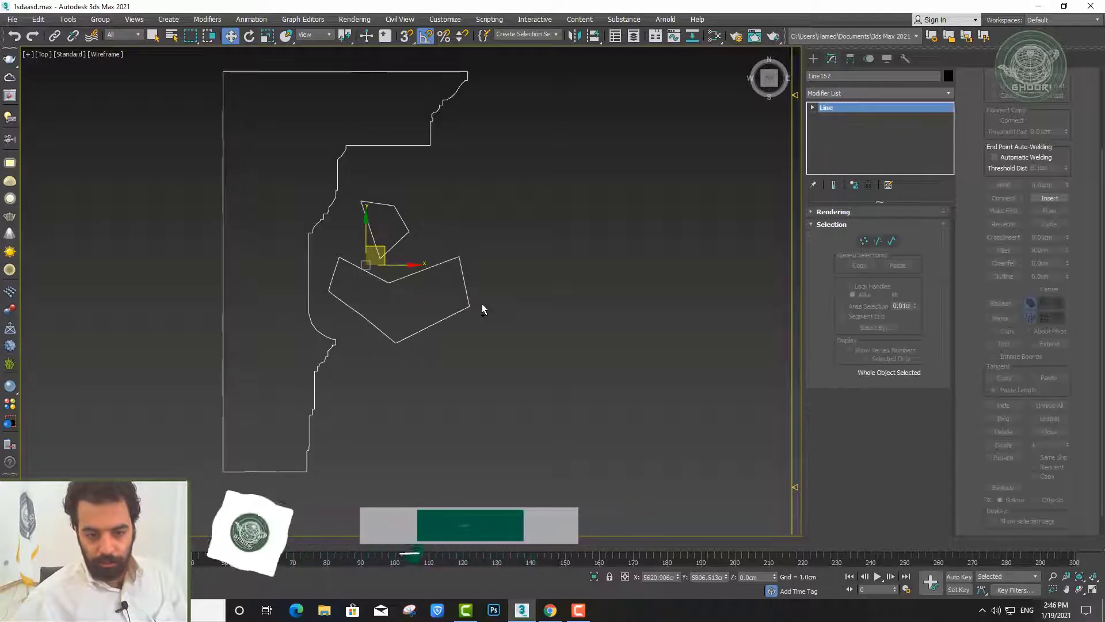
drag(483, 353, 386, 262)
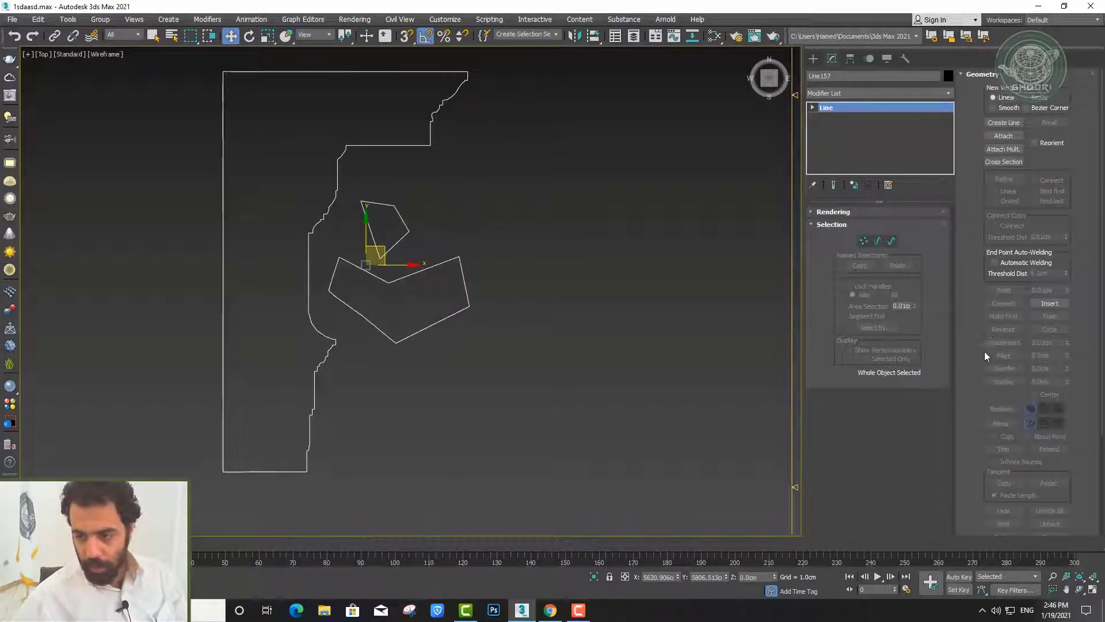
drag(987, 288, 988, 111)
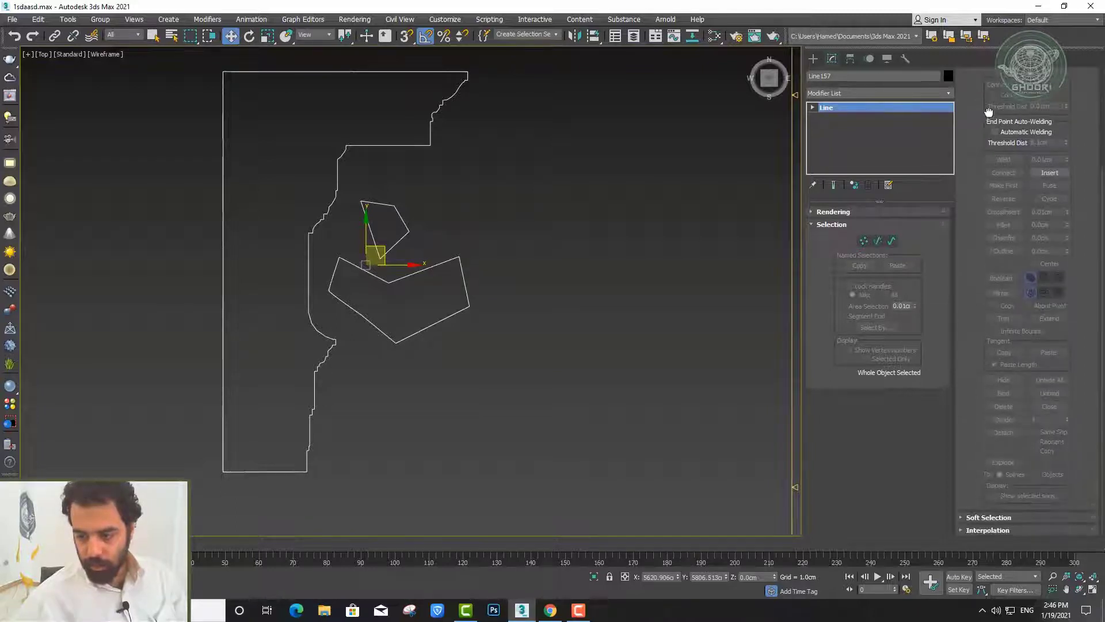
Detach five chevron segments into their own spline with Same Shp, then exit Segment level
click(893, 240)
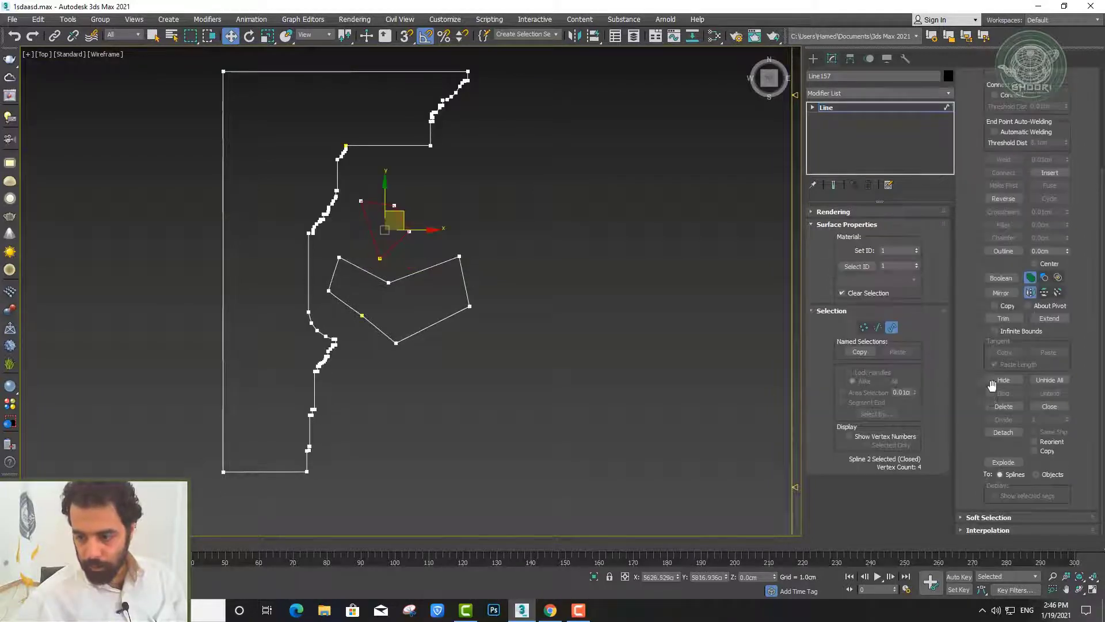
click(877, 327)
ctrl+click(359, 268)
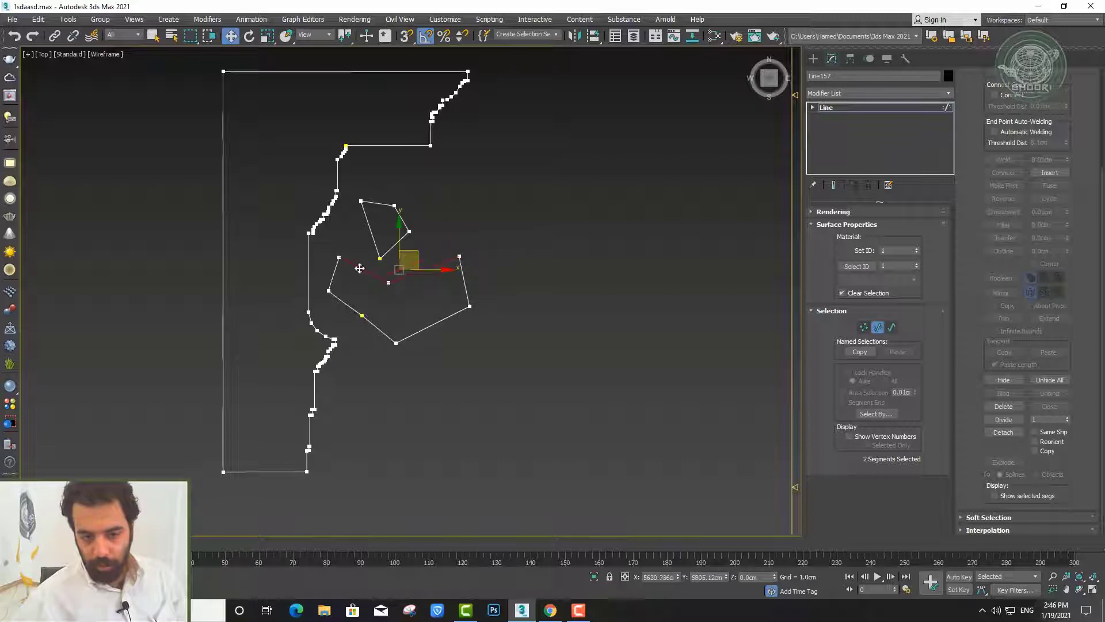
ctrl+click(334, 274)
ctrl+click(345, 303)
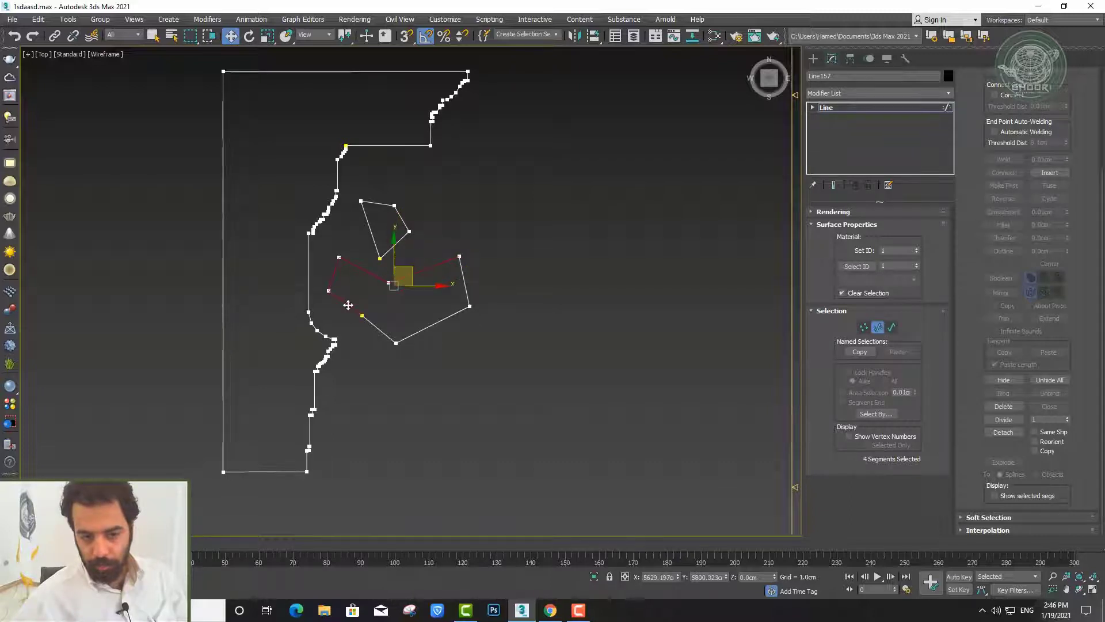
ctrl+click(379, 329)
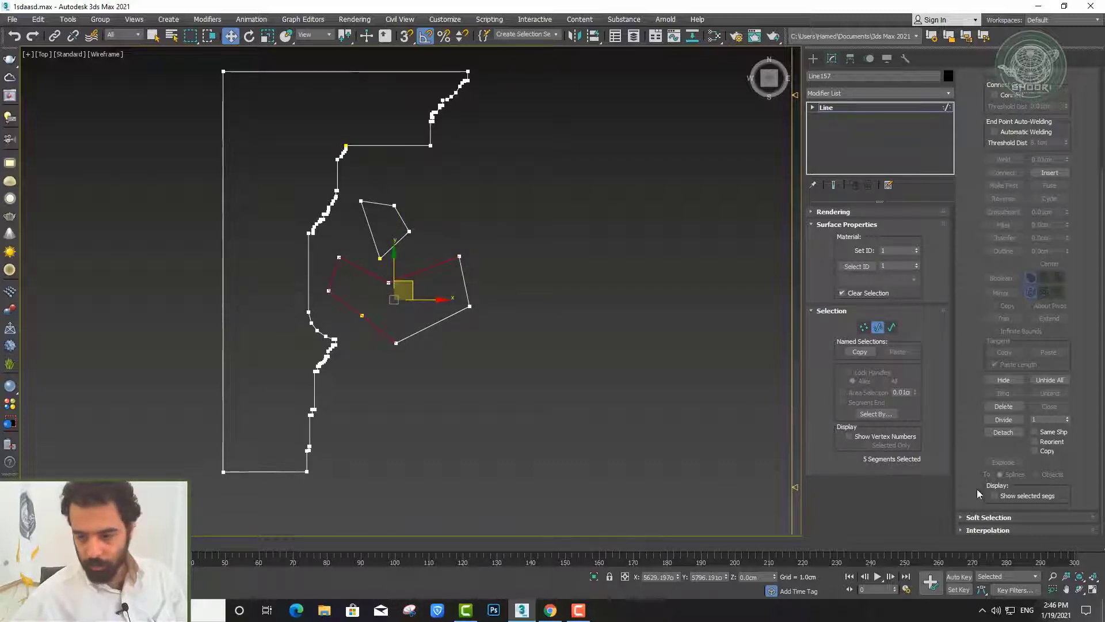
click(1034, 432)
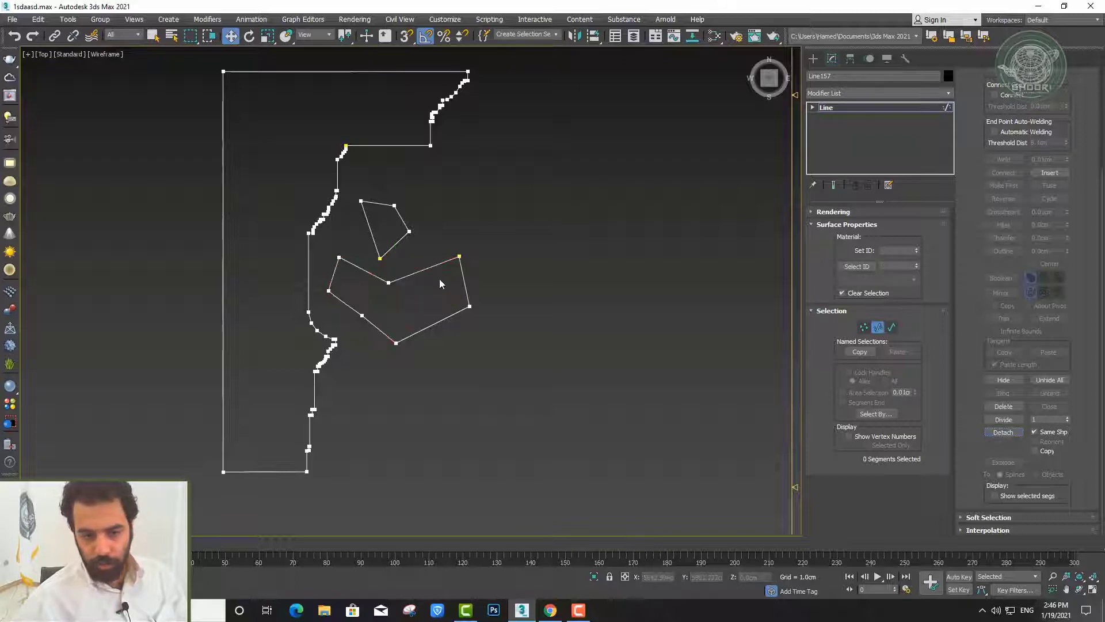
click(877, 327)
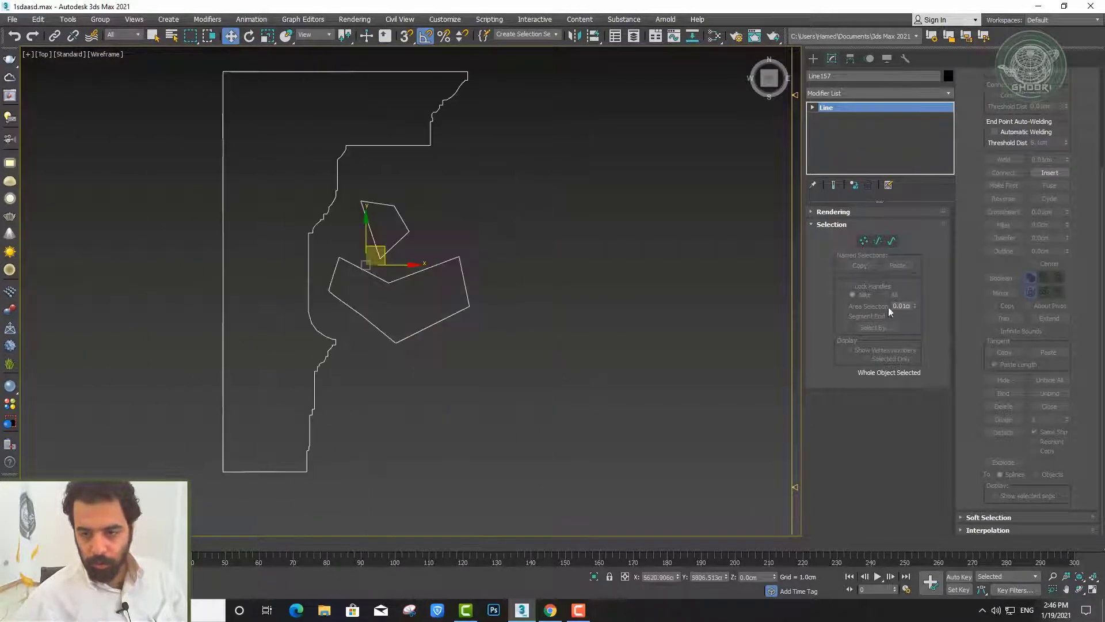
click(877, 242)
click(413, 270)
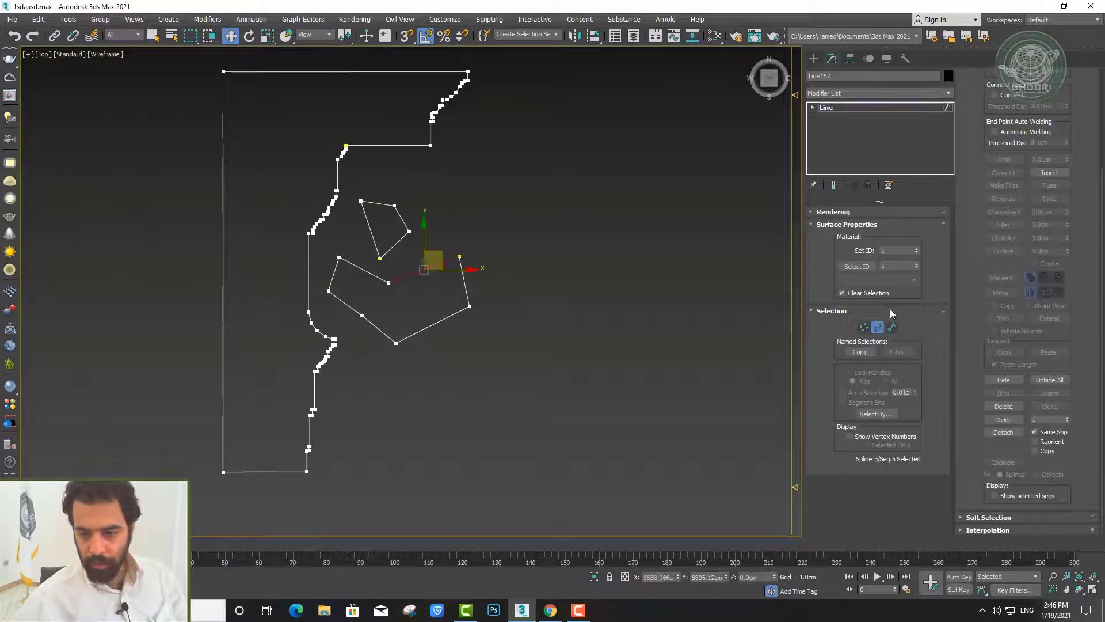
key(3)
click(424, 269)
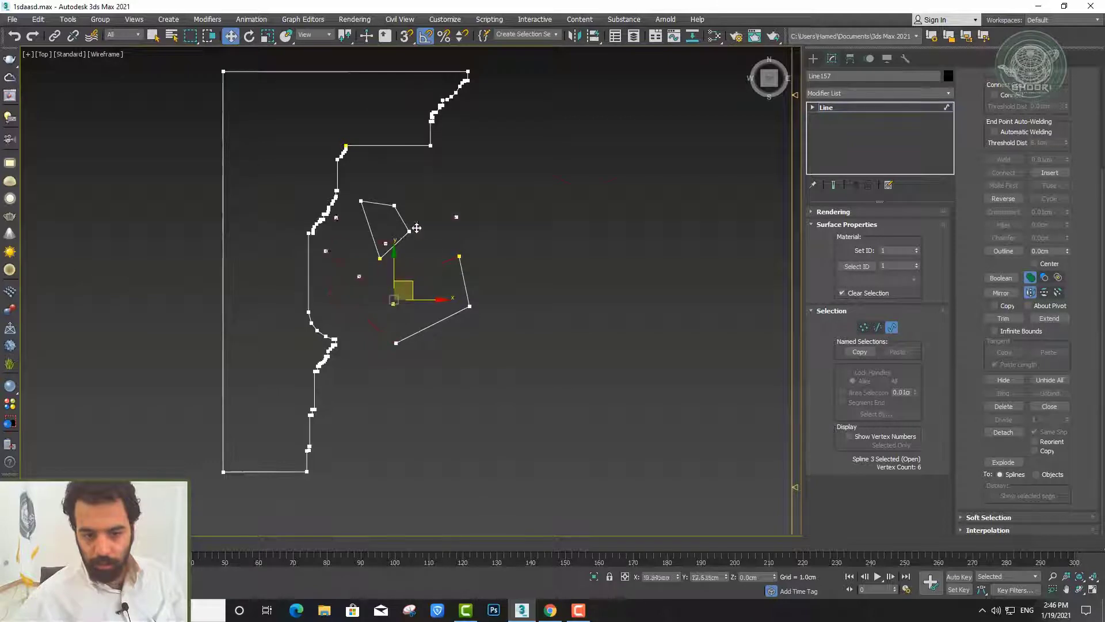
drag(414, 286, 642, 257)
right_click(642, 257)
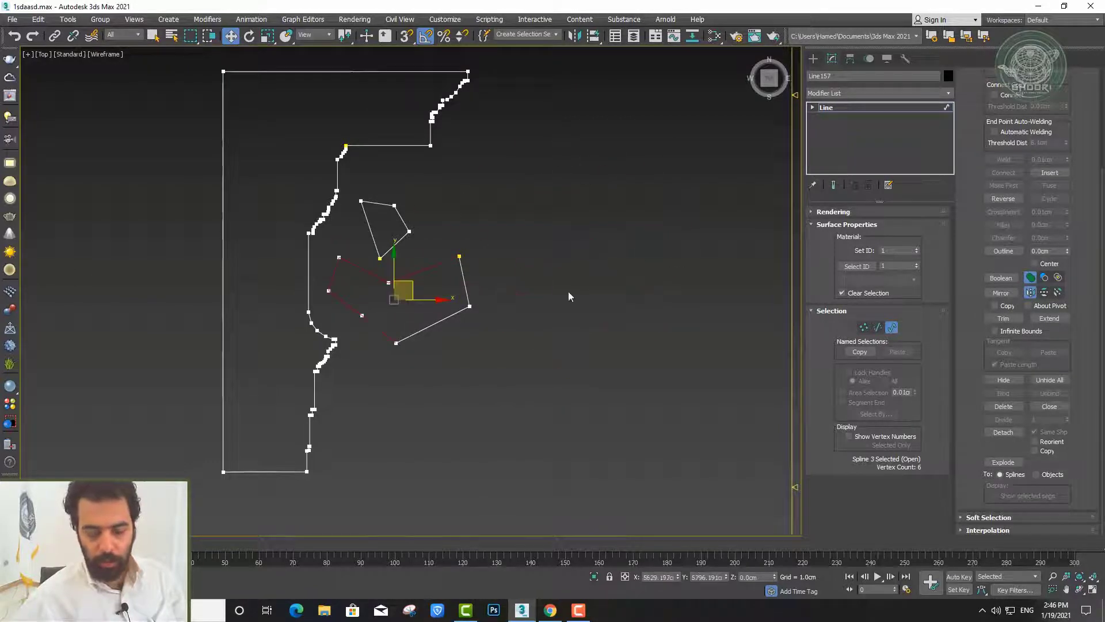
drag(413, 286, 333, 240)
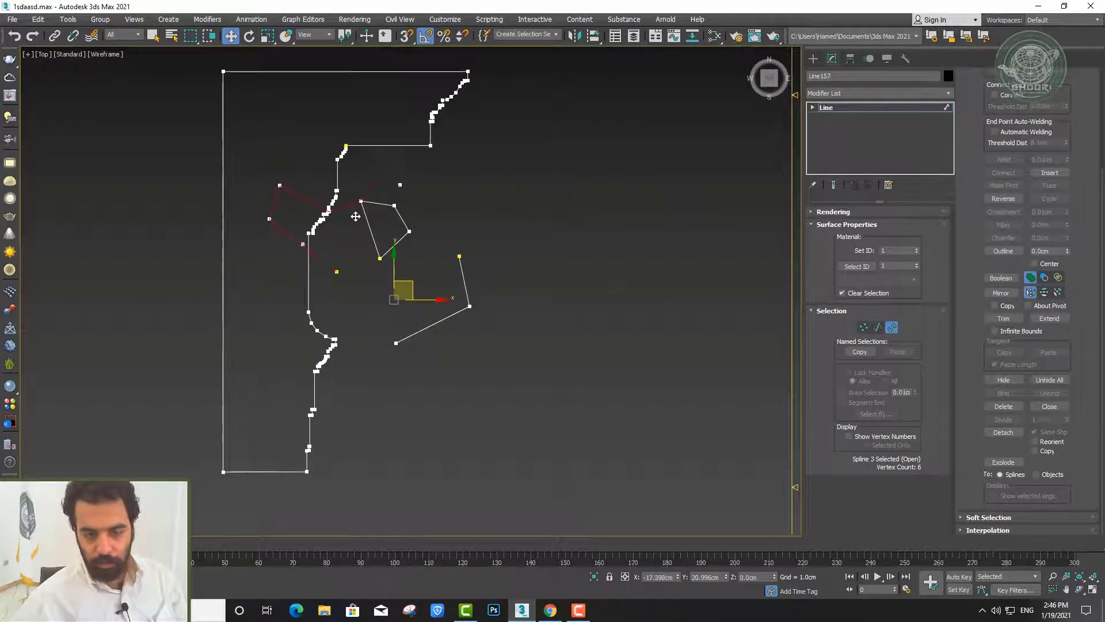
right_click(357, 216)
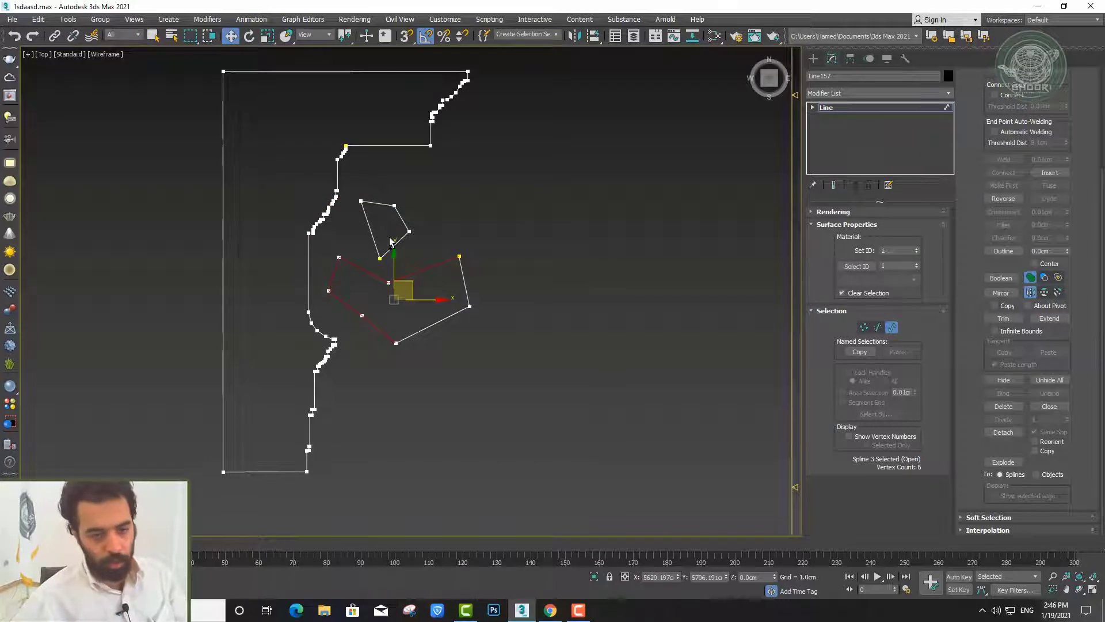
click(891, 328)
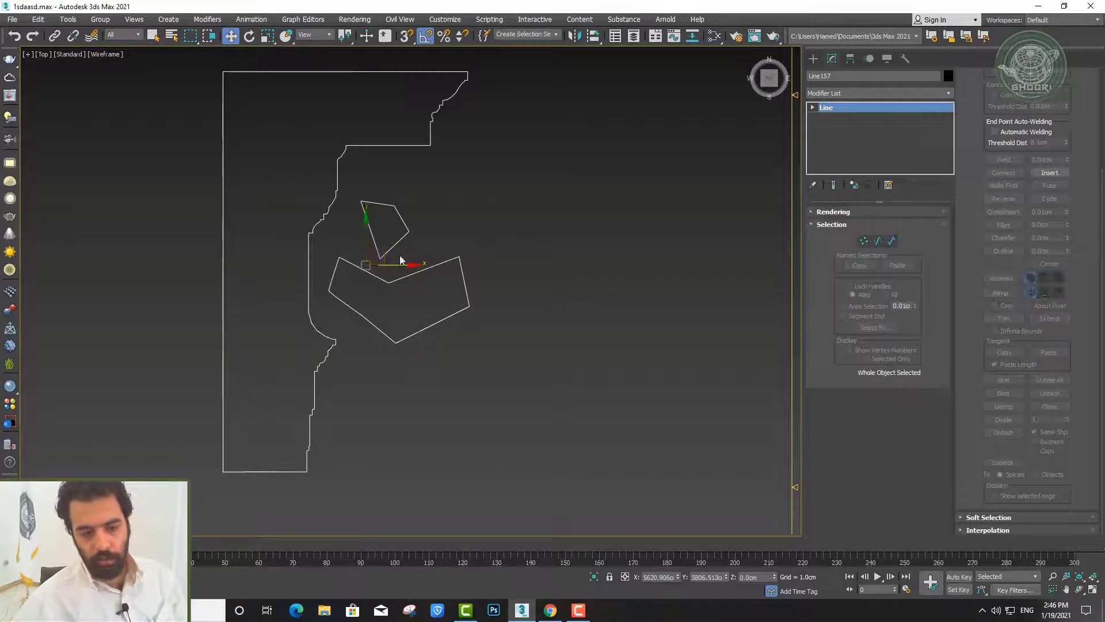
drag(402, 257, 409, 253)
right_click(409, 254)
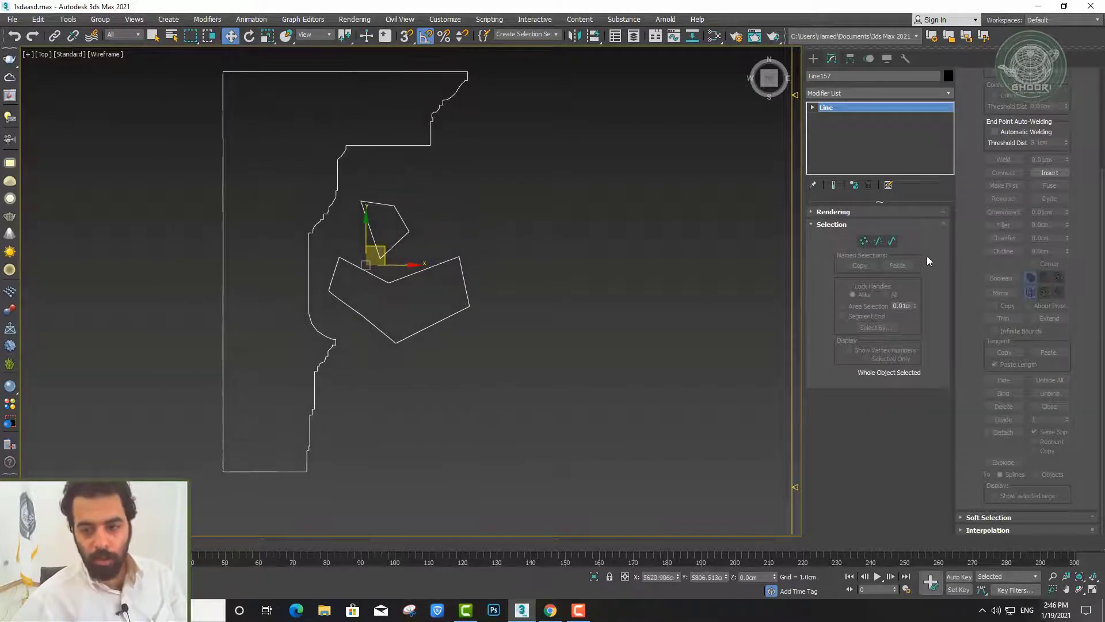
click(896, 240)
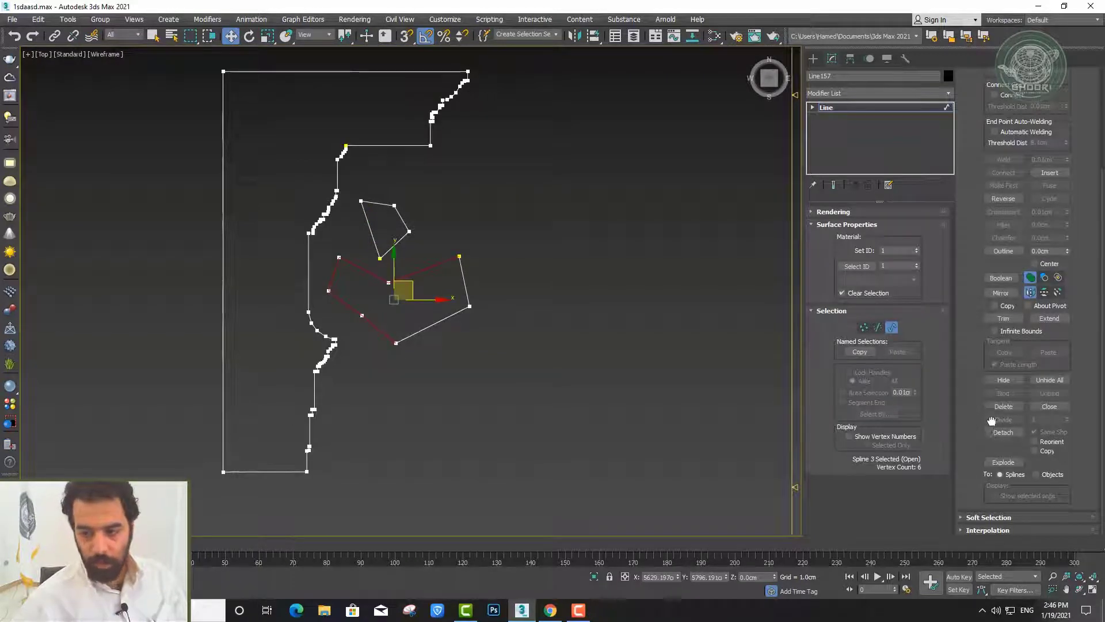
Try detaching the lower shape's segments and open spline, dismissing the naming prompt each time
click(879, 328)
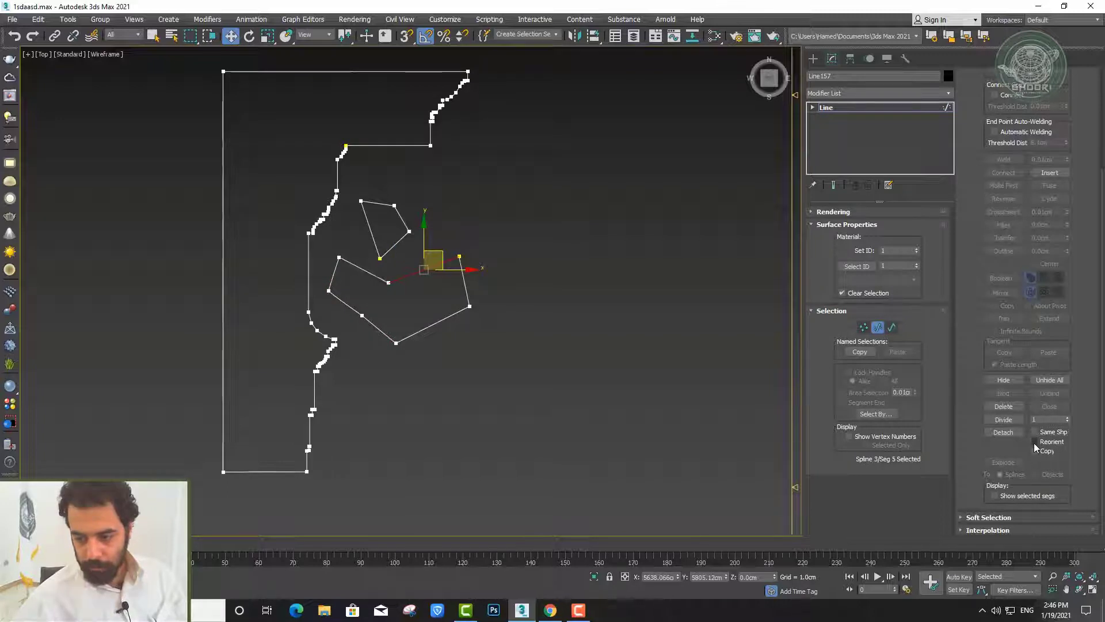
click(1003, 433)
click(591, 313)
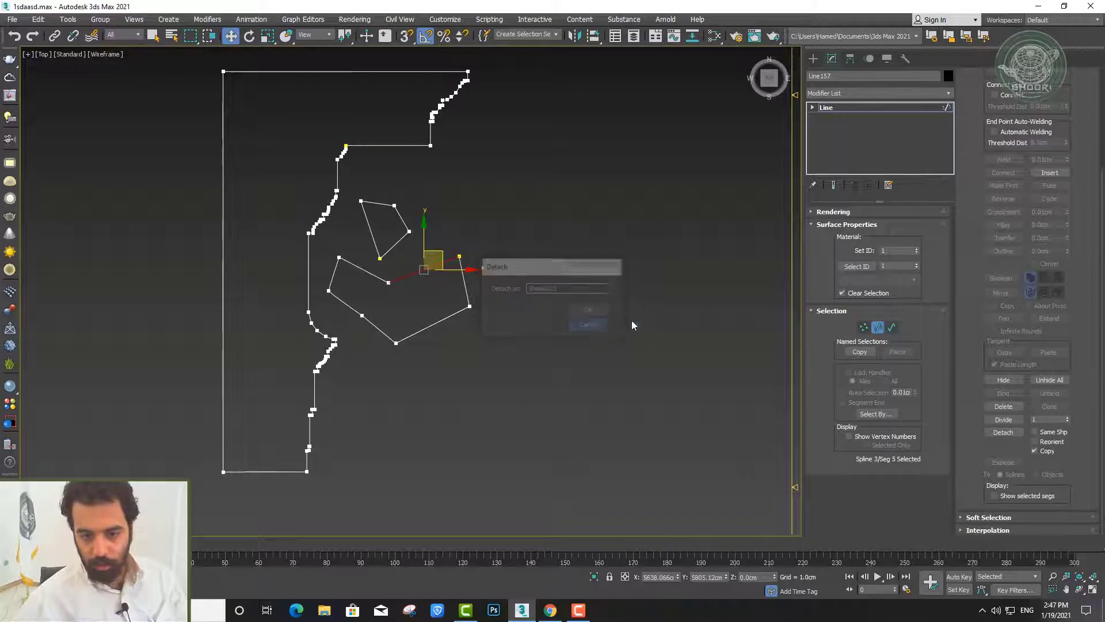
key(3)
drag(330, 255, 330, 256)
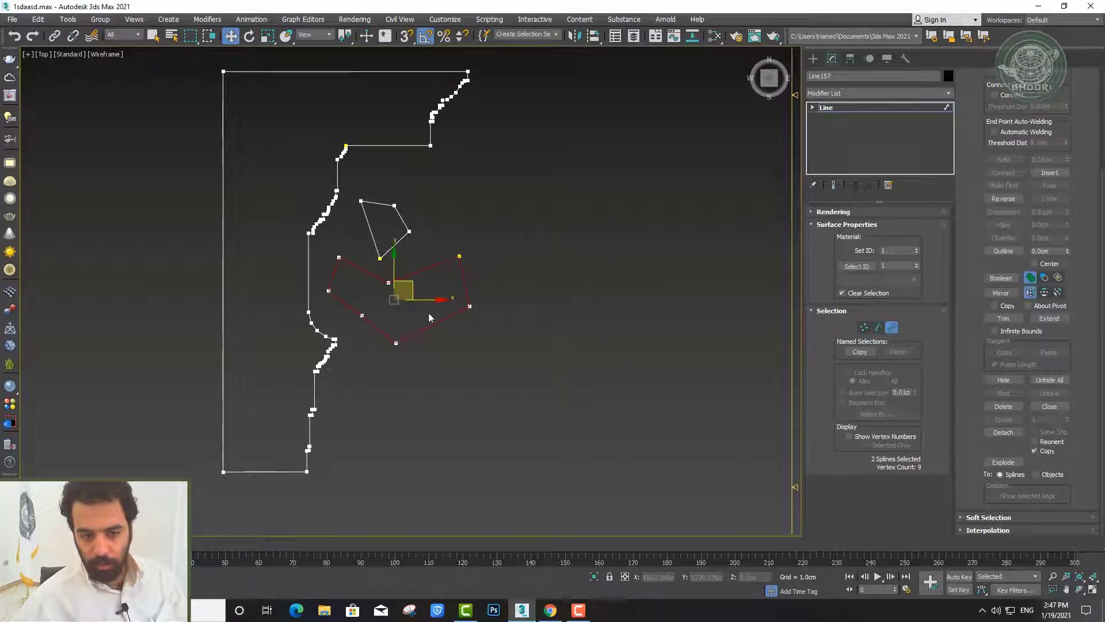
drag(455, 314, 455, 314)
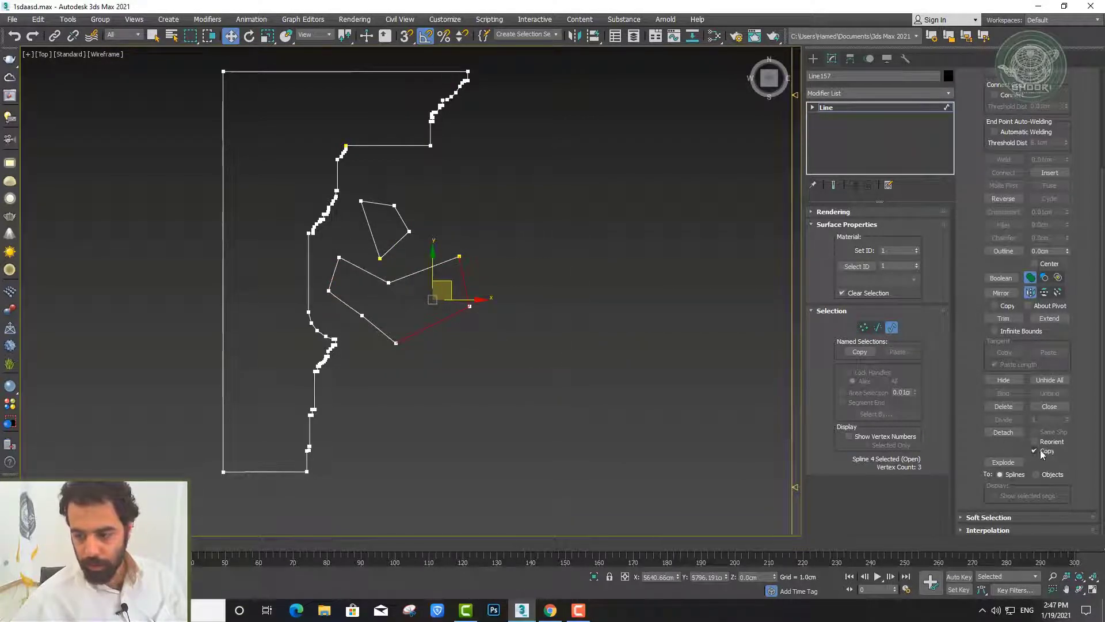
click(1003, 433)
click(591, 313)
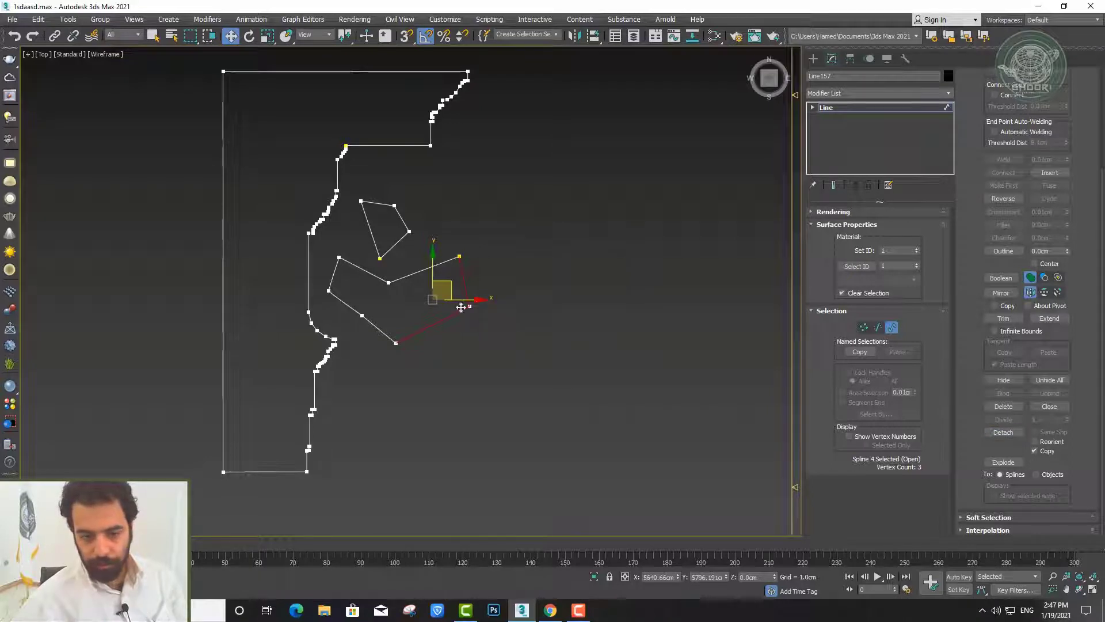
Detach a copy of the two lower inner splines as a new object, Shape003
drag(377, 280, 375, 276)
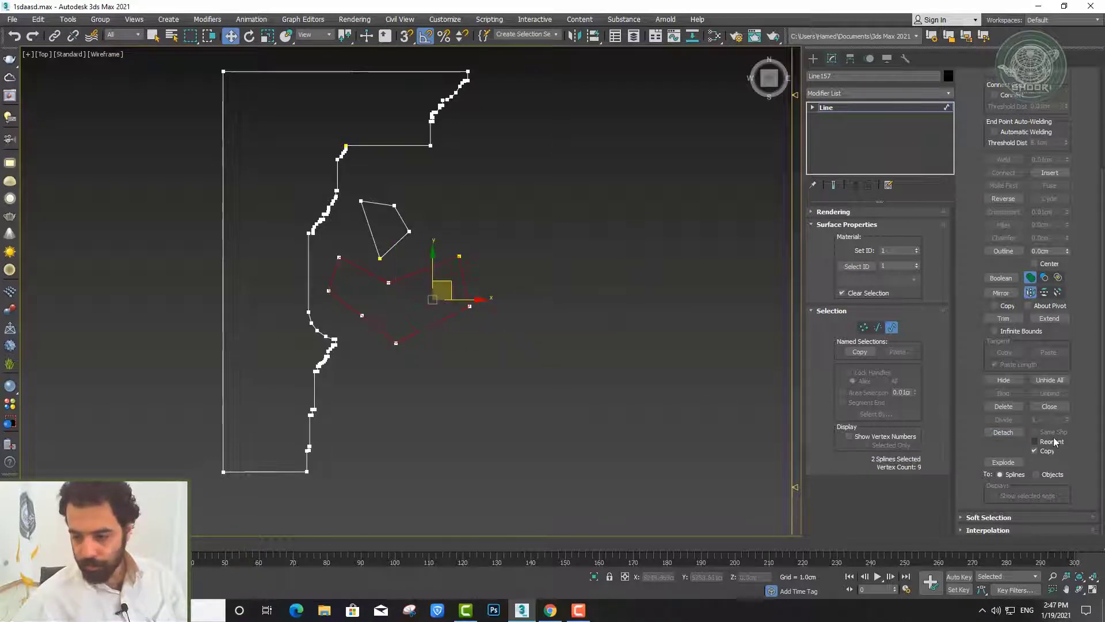
click(1003, 432)
click(591, 314)
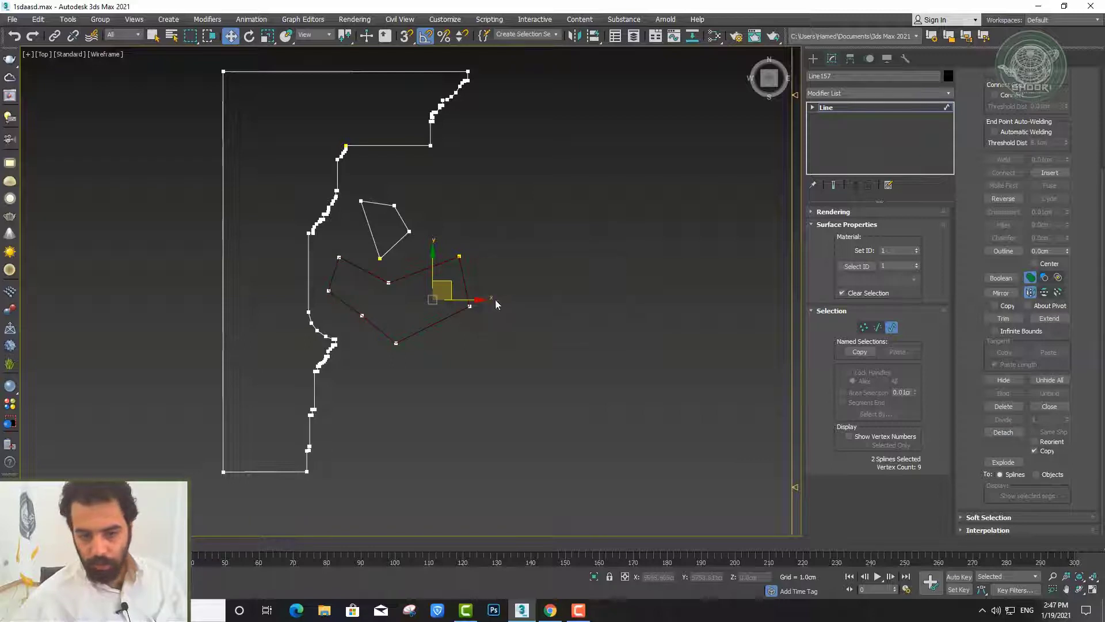
drag(450, 281, 639, 413)
drag(723, 340, 414, 252)
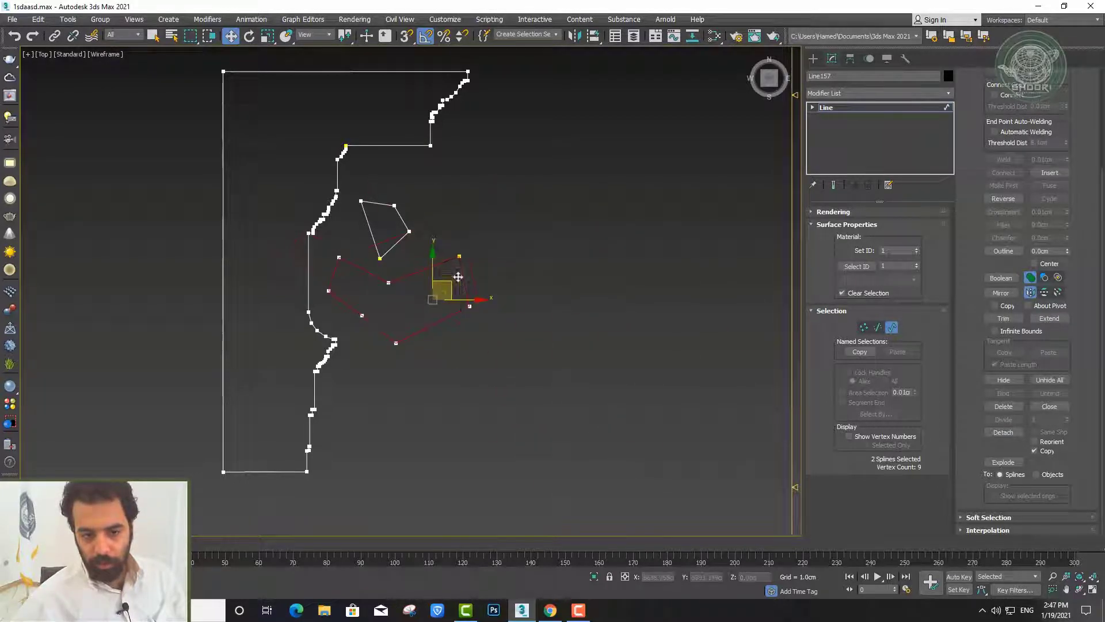
Move Line157 aside to reveal the Shape003 copy, then undo and deselect it
click(892, 327)
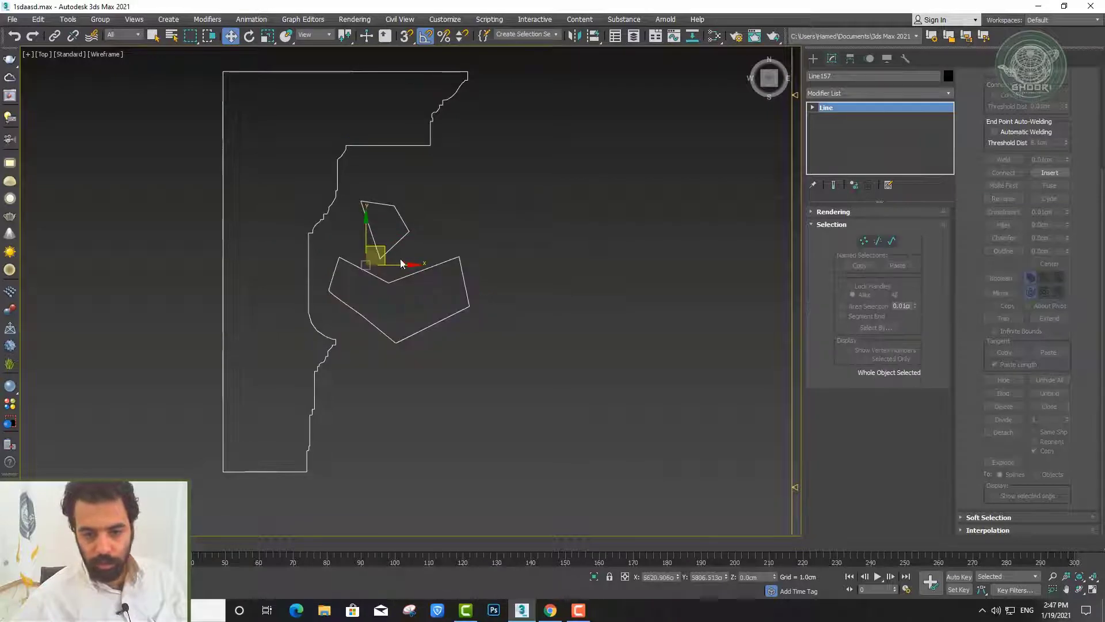
drag(388, 253, 179, 213)
drag(487, 358, 412, 274)
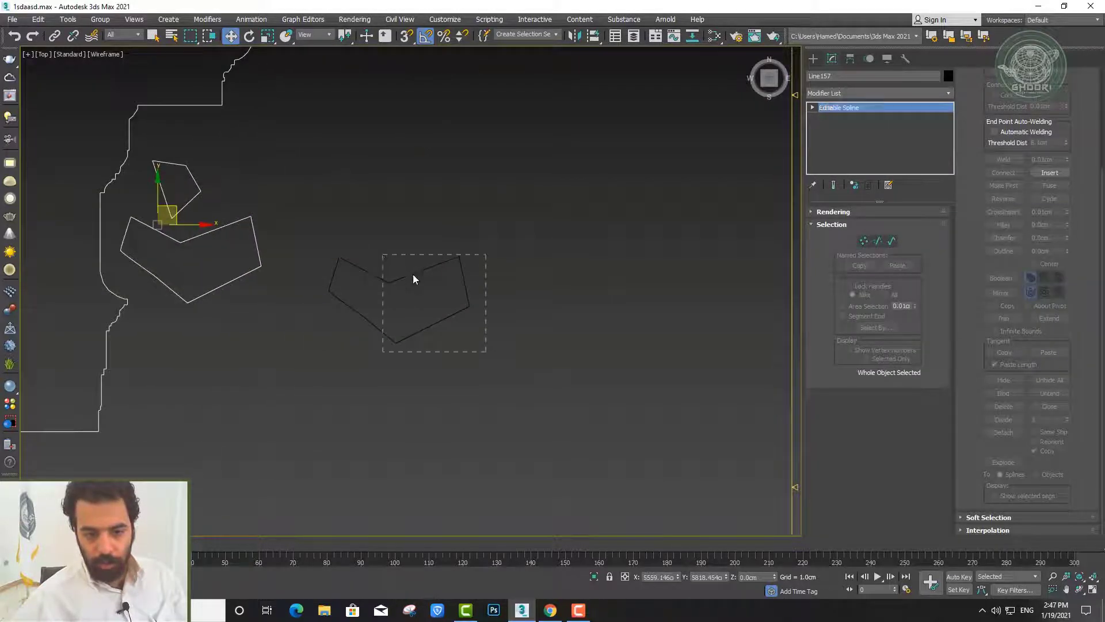
key(ctrl+z)
key(ctrl+z)
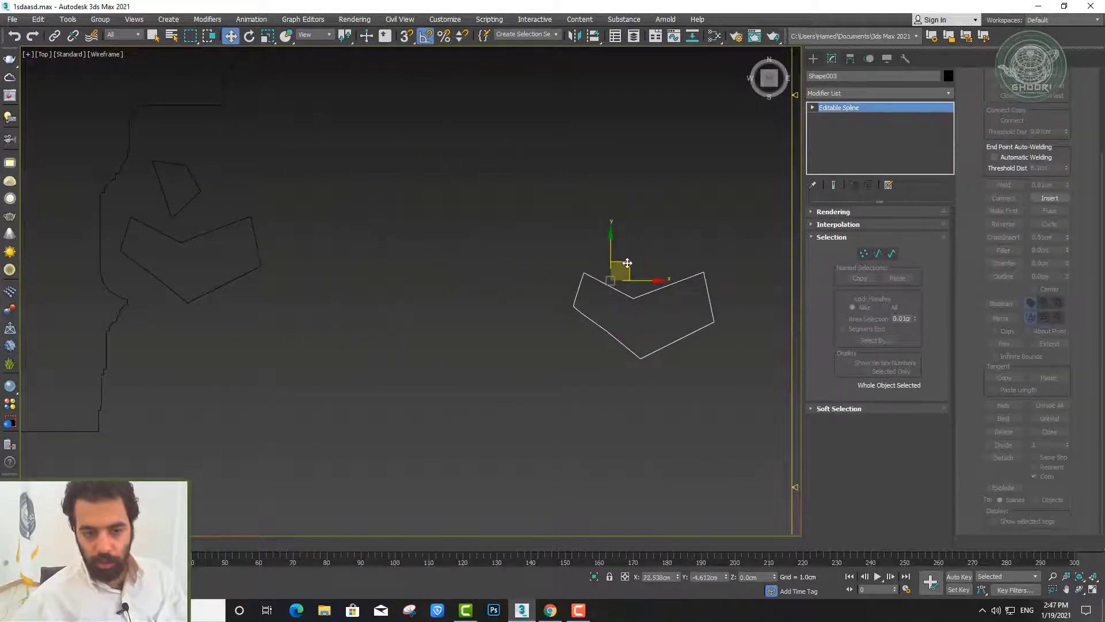
key(ctrl+z)
key(ctrl+z)
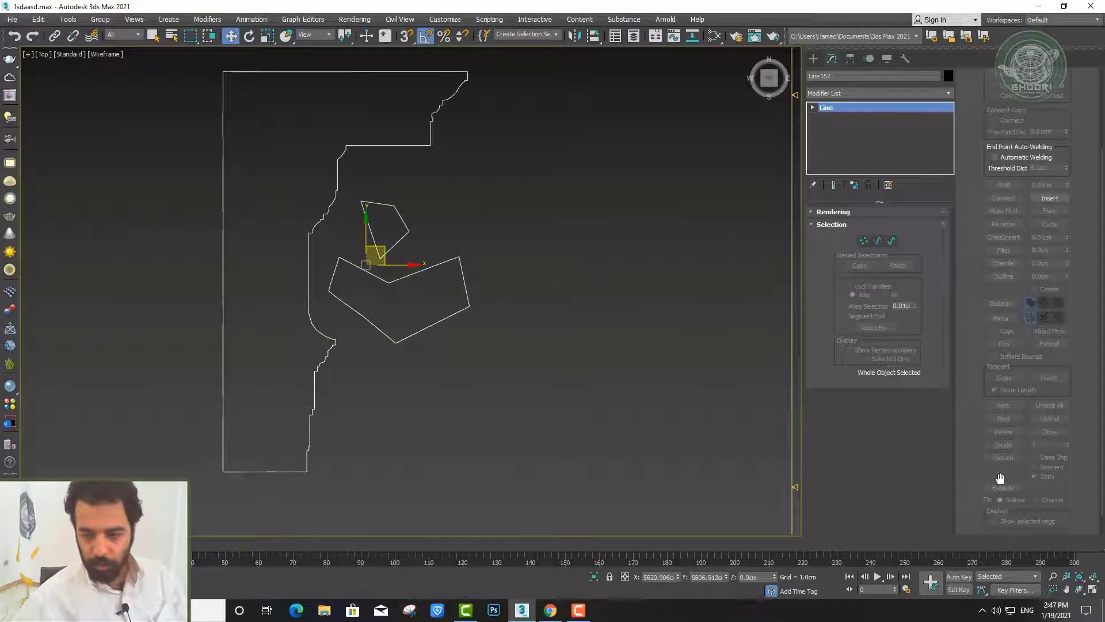
click(481, 322)
Reselect Line157 at Spline level, clear the spline selection, and hide the grid with G
click(386, 279)
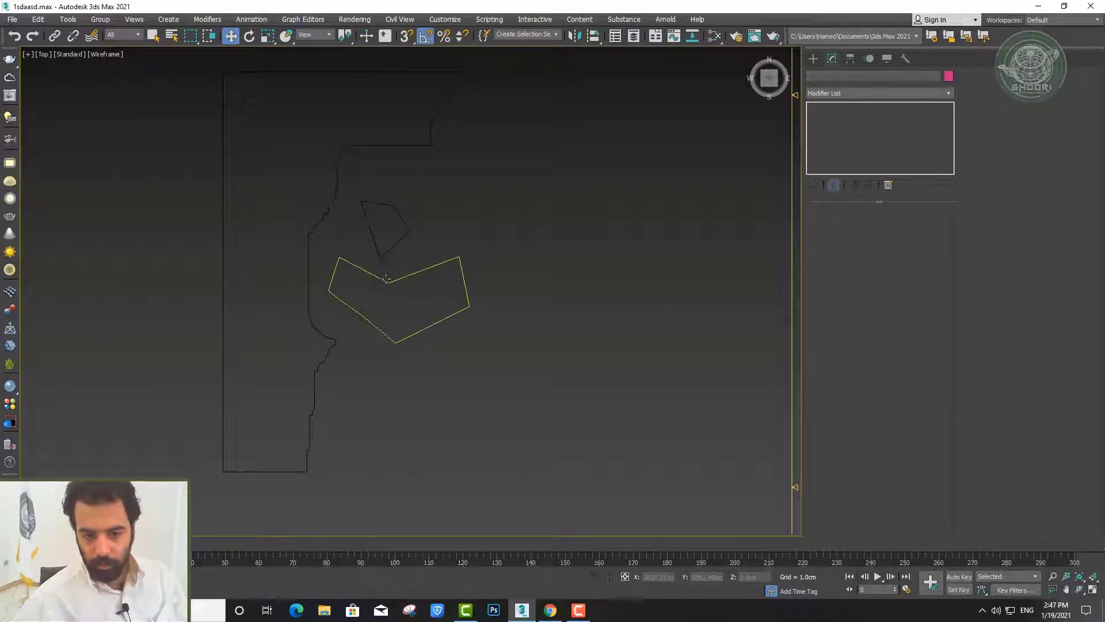
key(ctrl+z)
key(ctrl+z)
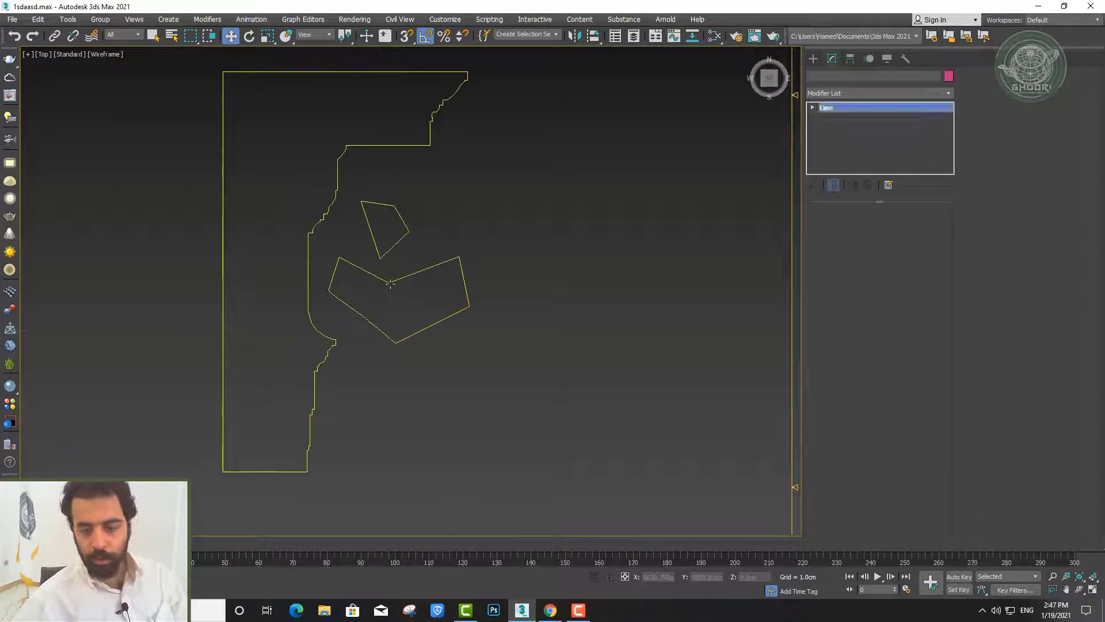
drag(998, 389, 999, 259)
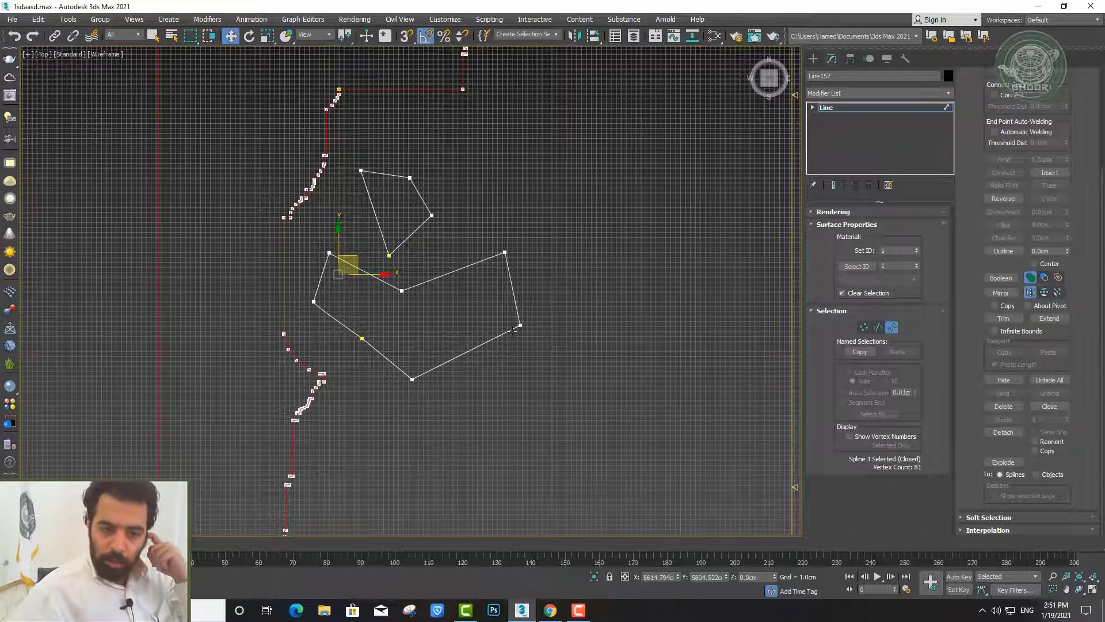
middle_drag(305, 257, 320, 364)
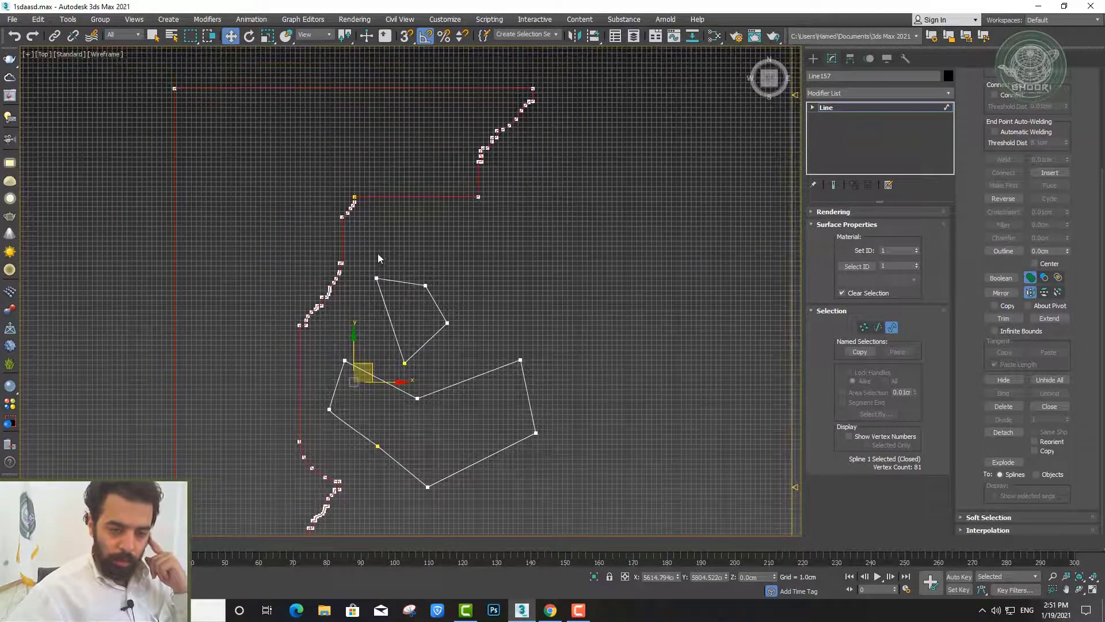
click(377, 247)
key(g)
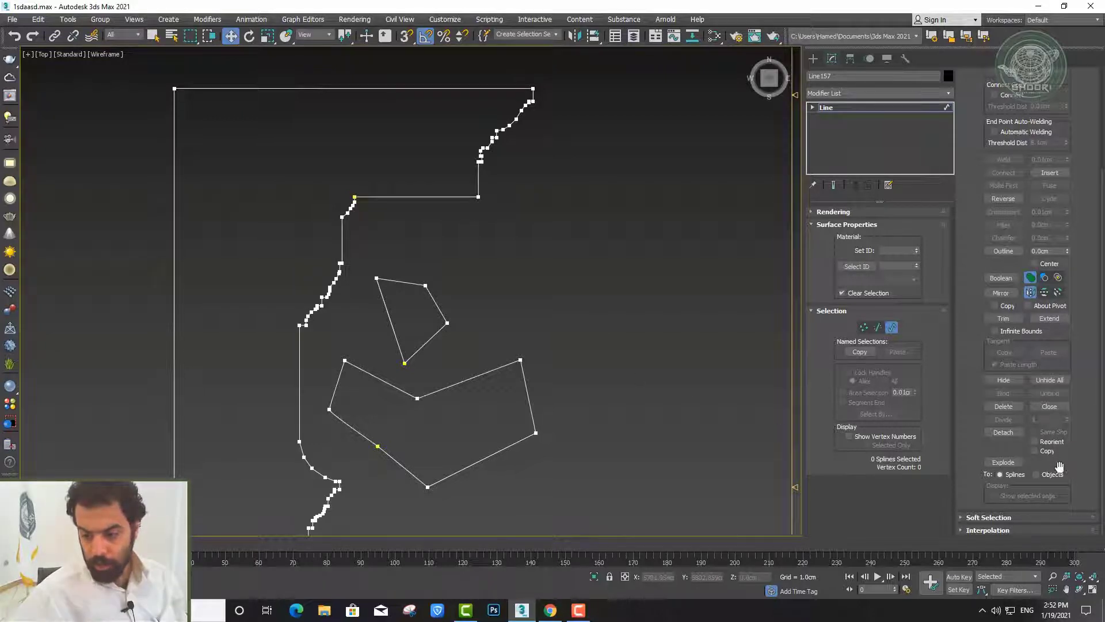
Zoom in on Line157's upper outline and change the sub-object level from Vertex to Segment
scroll(345, 205, up, 5)
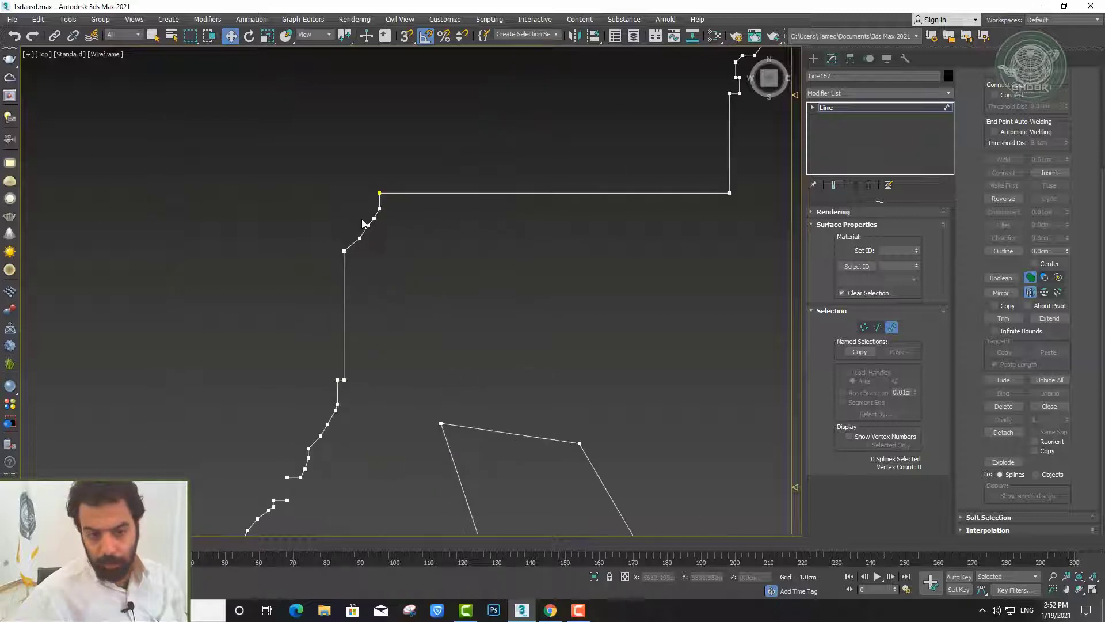
scroll(362, 242, up, 3)
scroll(377, 277, up, 3)
click(377, 278)
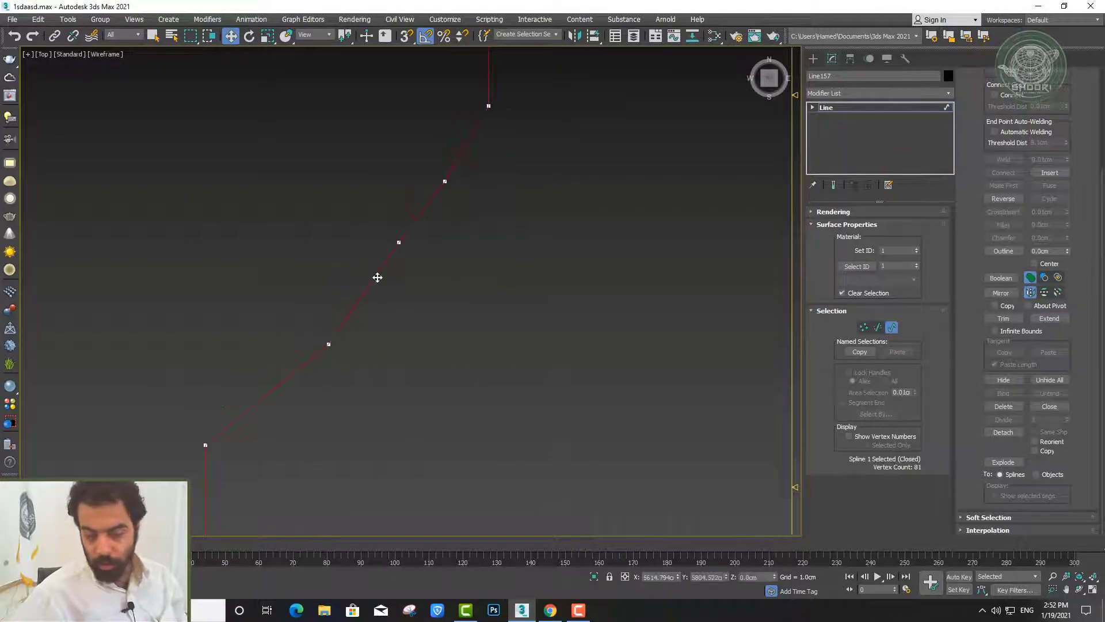
scroll(378, 278, down, 4)
scroll(383, 276, down, 2)
scroll(392, 266, up, 3)
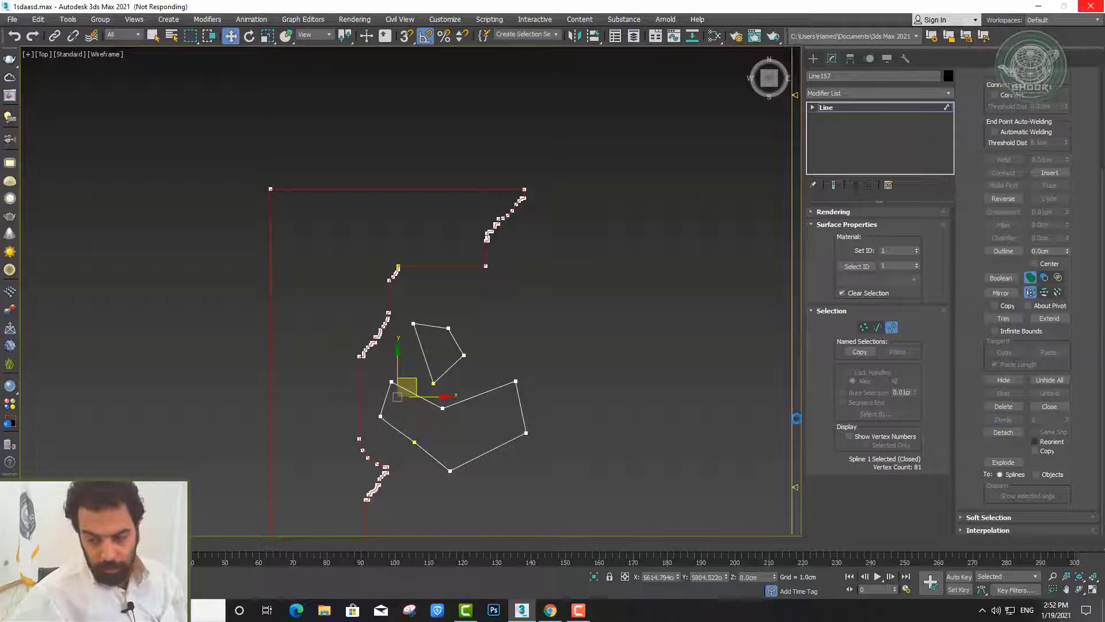
scroll(428, 265, up, 3)
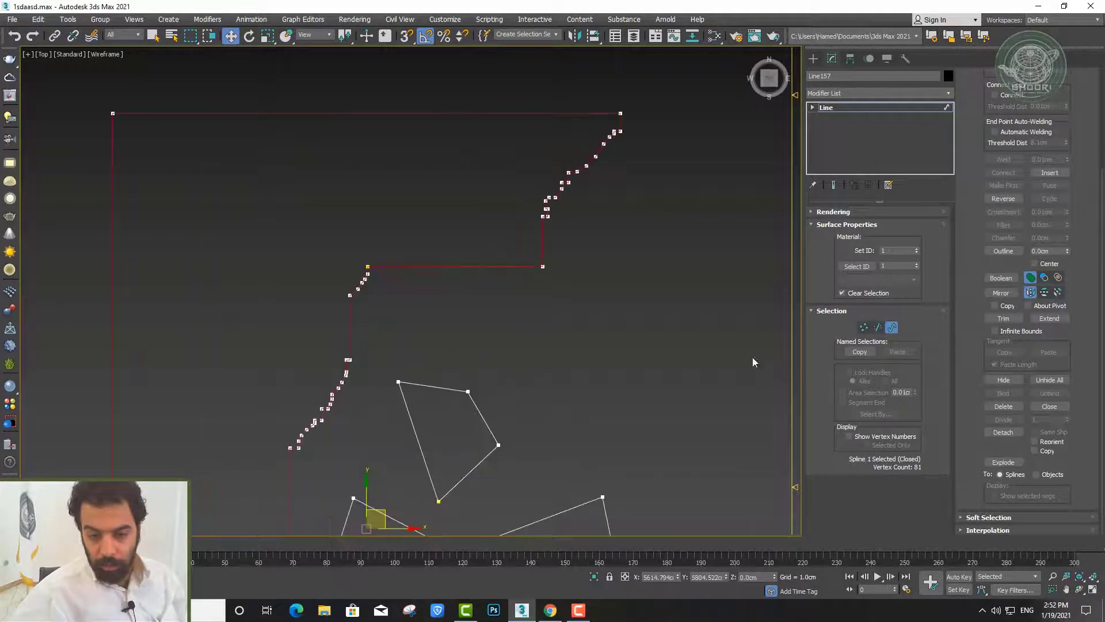
middle_drag(457, 278, 437, 289)
scroll(437, 288, up, 2)
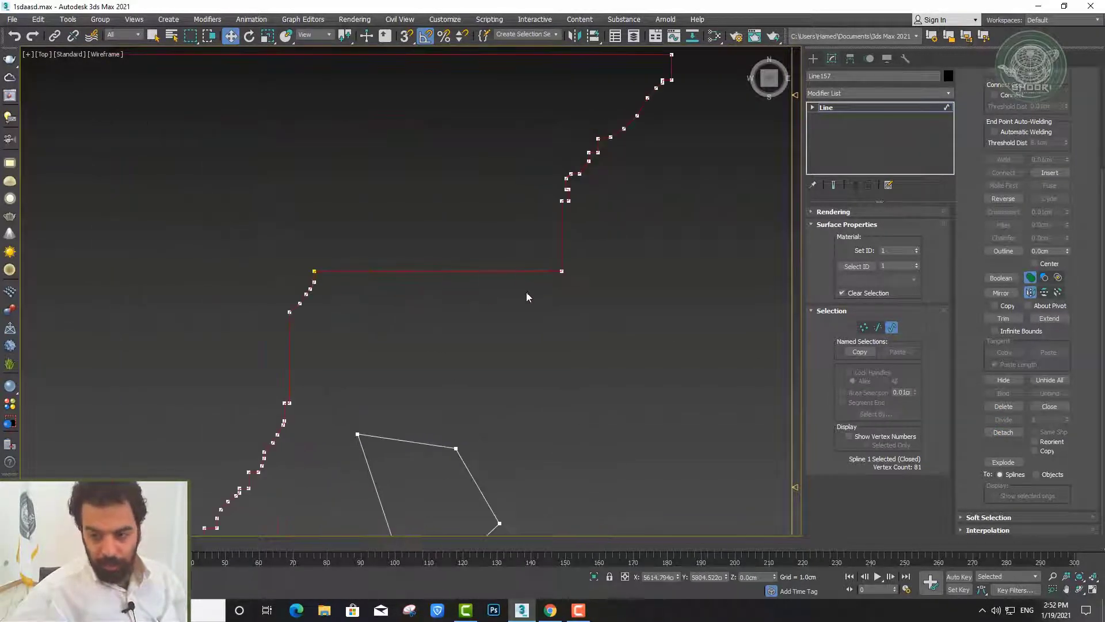
click(863, 326)
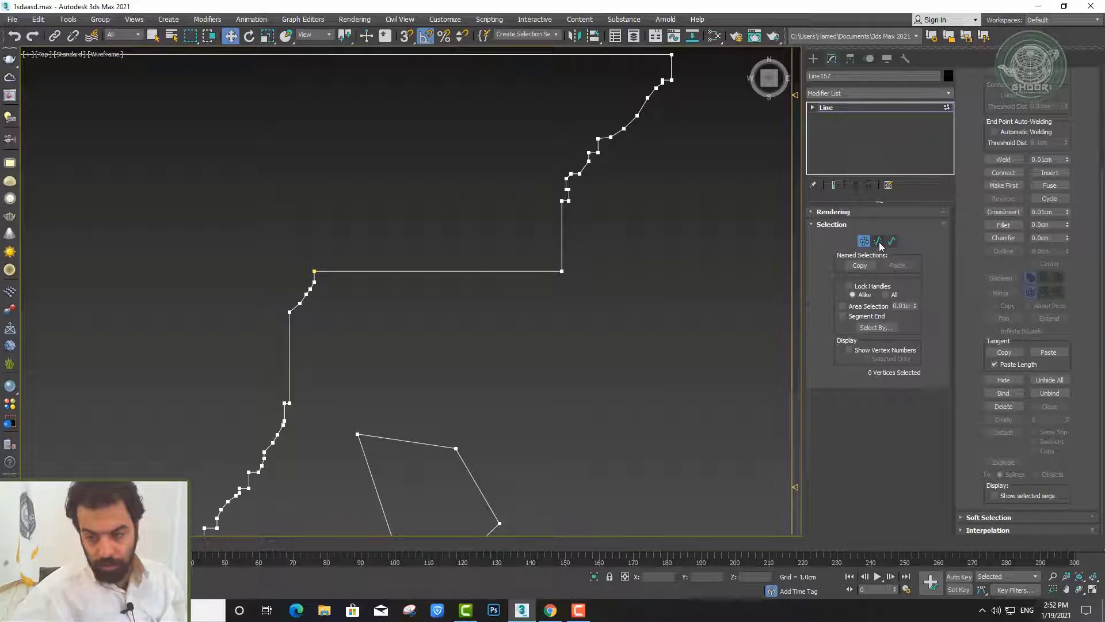
click(877, 241)
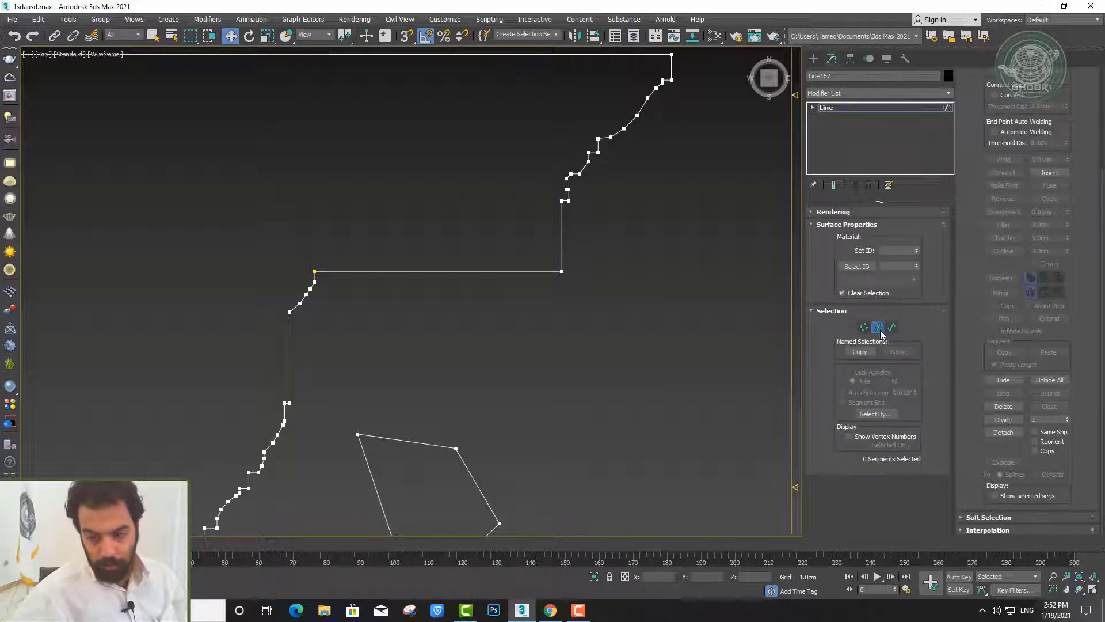
Divide the long left vertical segment with 4 added vertices, then clear the selection
scroll(439, 250, down, 3)
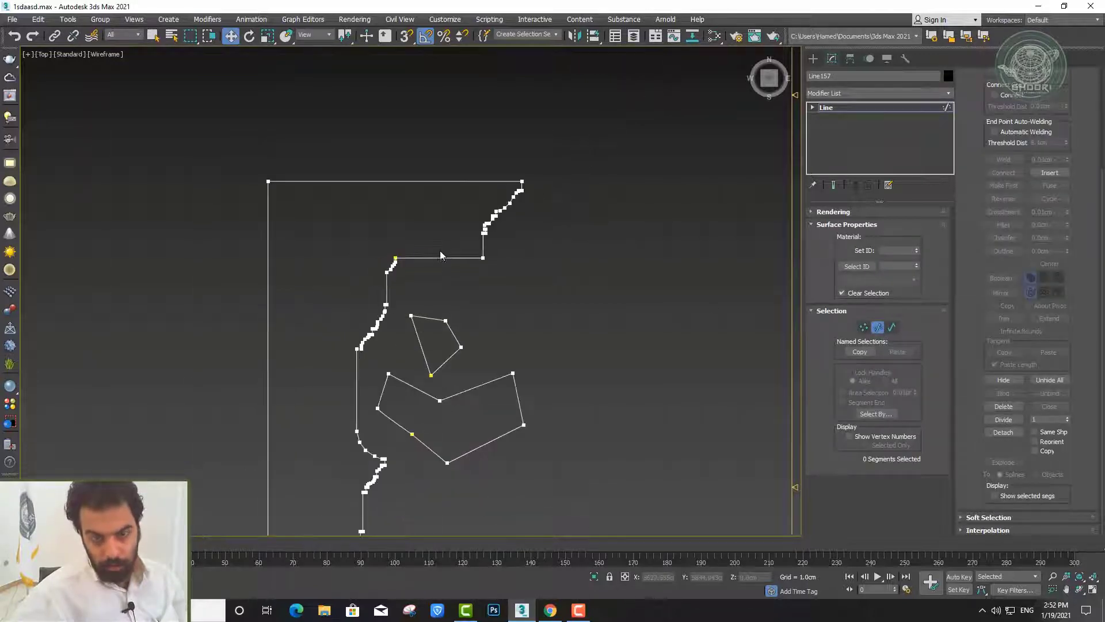
scroll(413, 250, up, 3)
click(435, 271)
scroll(452, 279, down, 3)
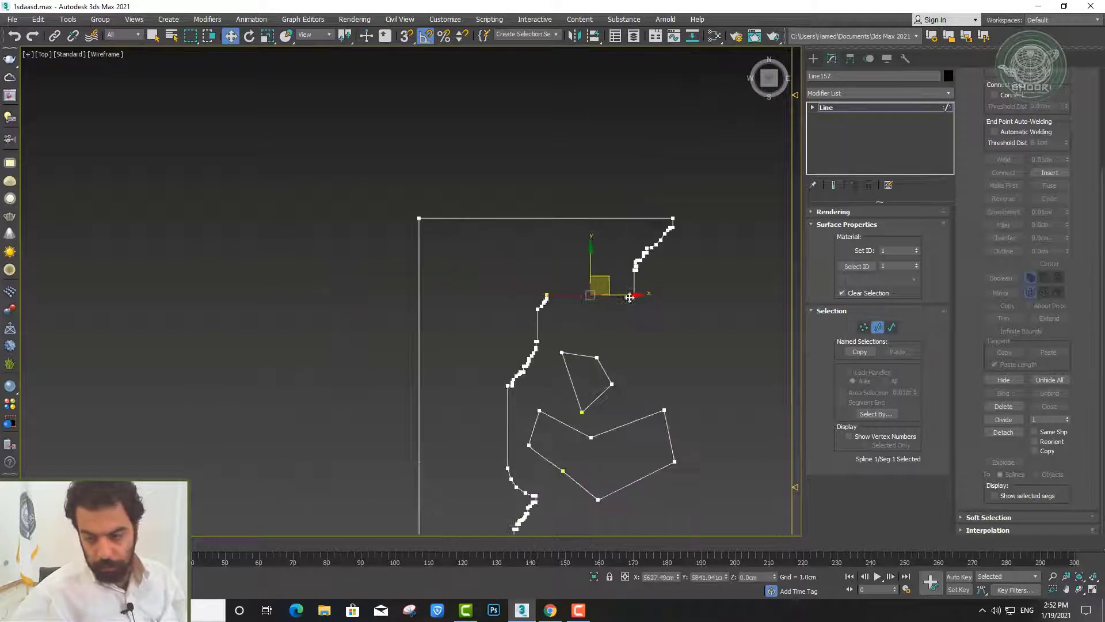
scroll(469, 350, down, 2)
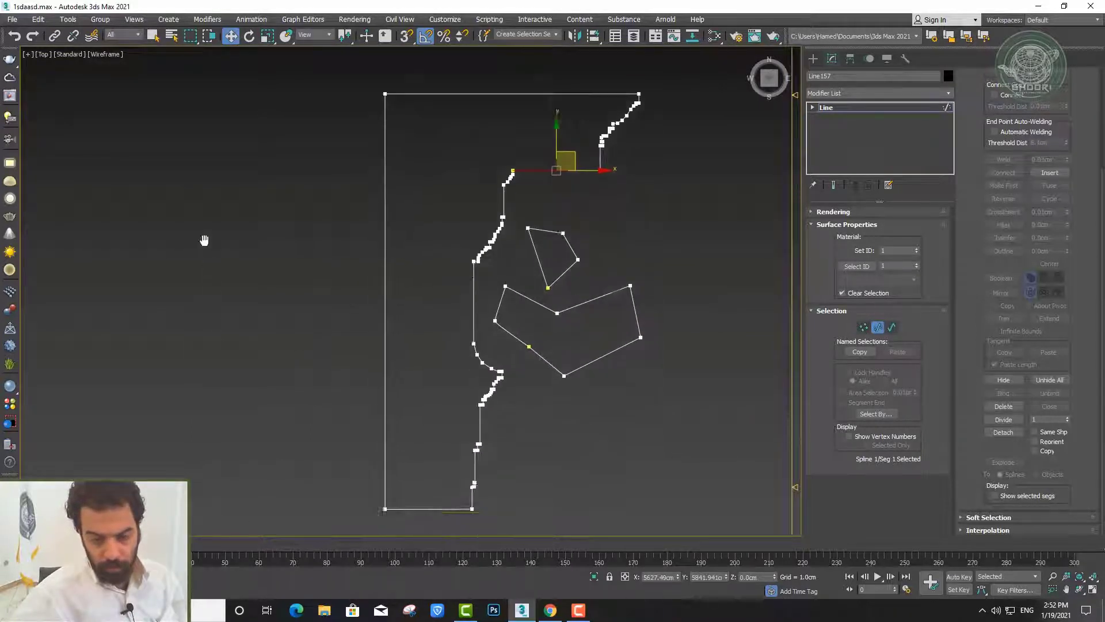
scroll(397, 282, up, 2)
click(379, 252)
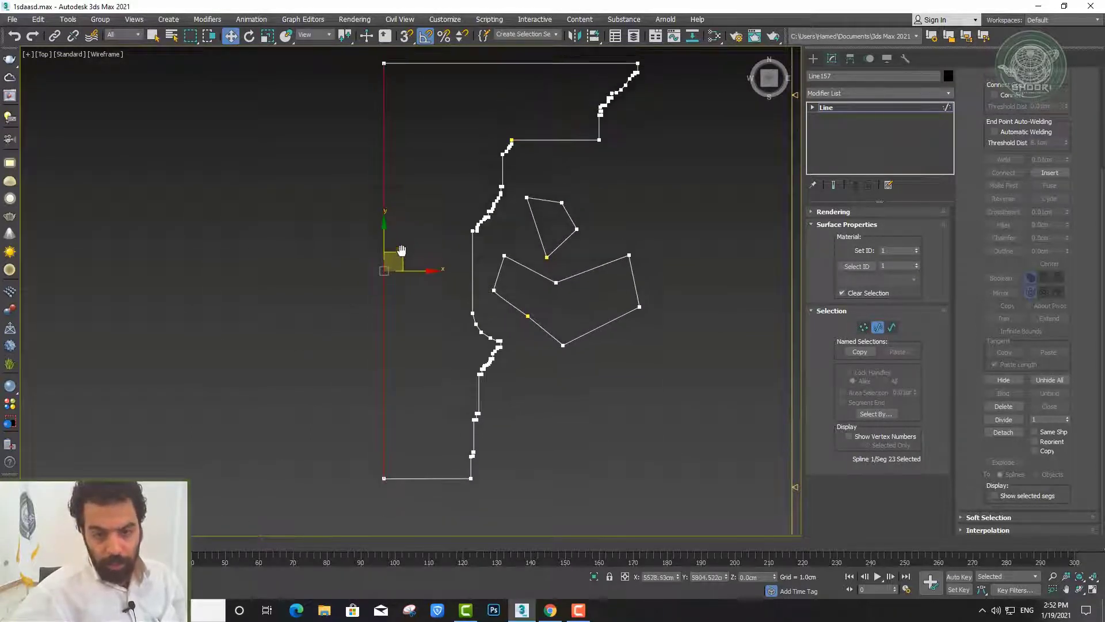
scroll(391, 271, down, 2)
scroll(403, 221, up, 2)
text(4)
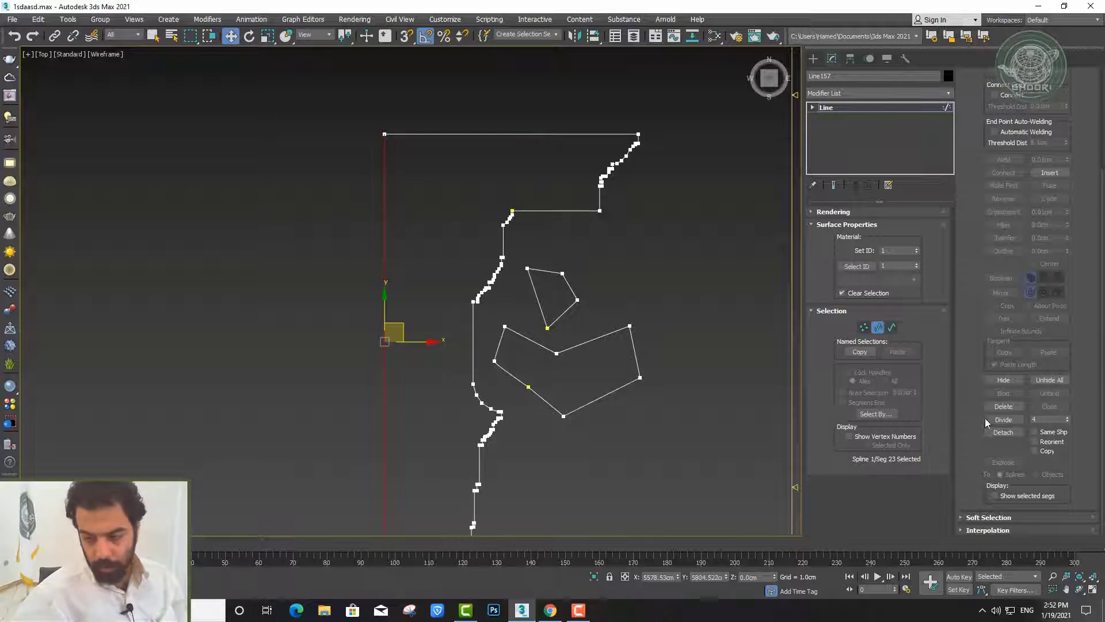
click(1003, 420)
middle_drag(413, 302, 412, 271)
click(410, 361)
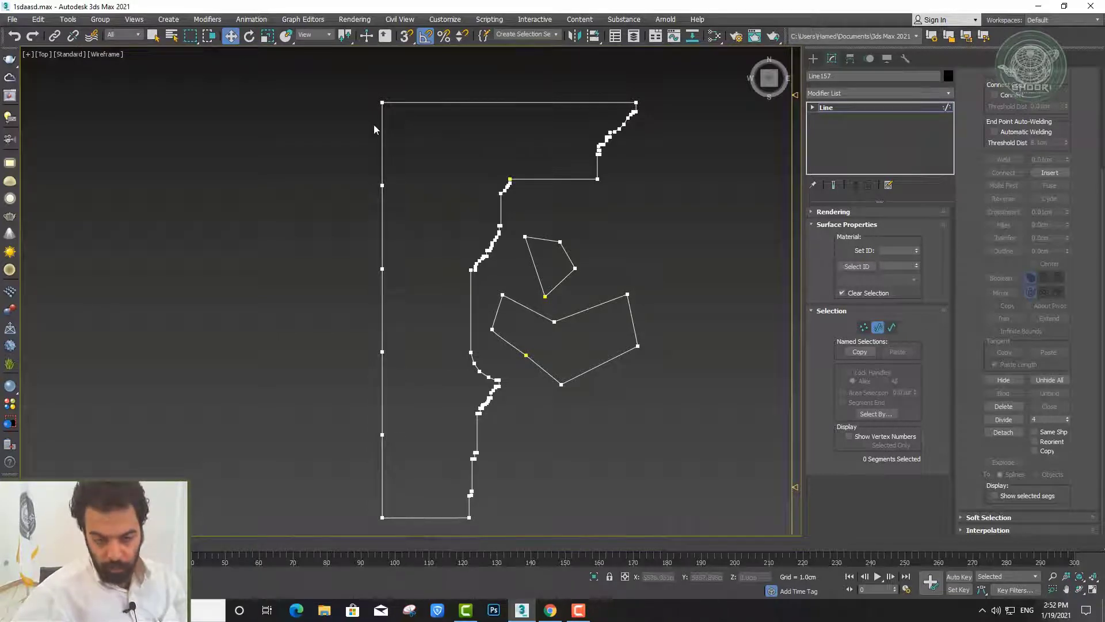
Zoom in on the upper step and select the long horizontal segment
scroll(490, 161, up, 2)
scroll(558, 184, up, 4)
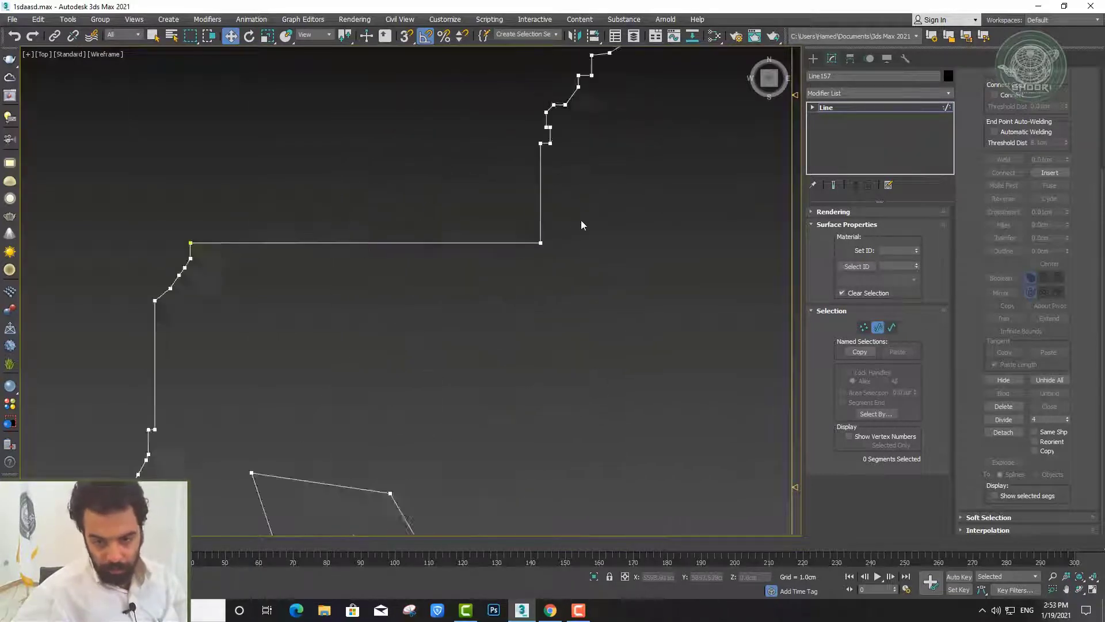
scroll(582, 225, up, 2)
middle_drag(521, 224, 536, 318)
scroll(534, 318, down, 4)
scroll(537, 334, up, 2)
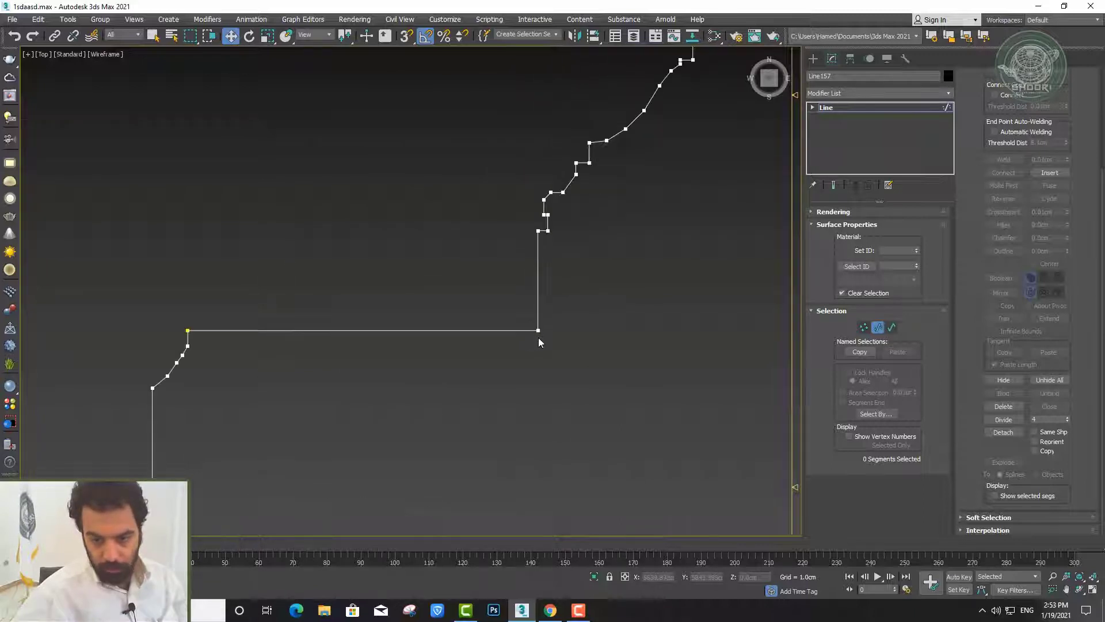
scroll(538, 338, up, 4)
click(514, 322)
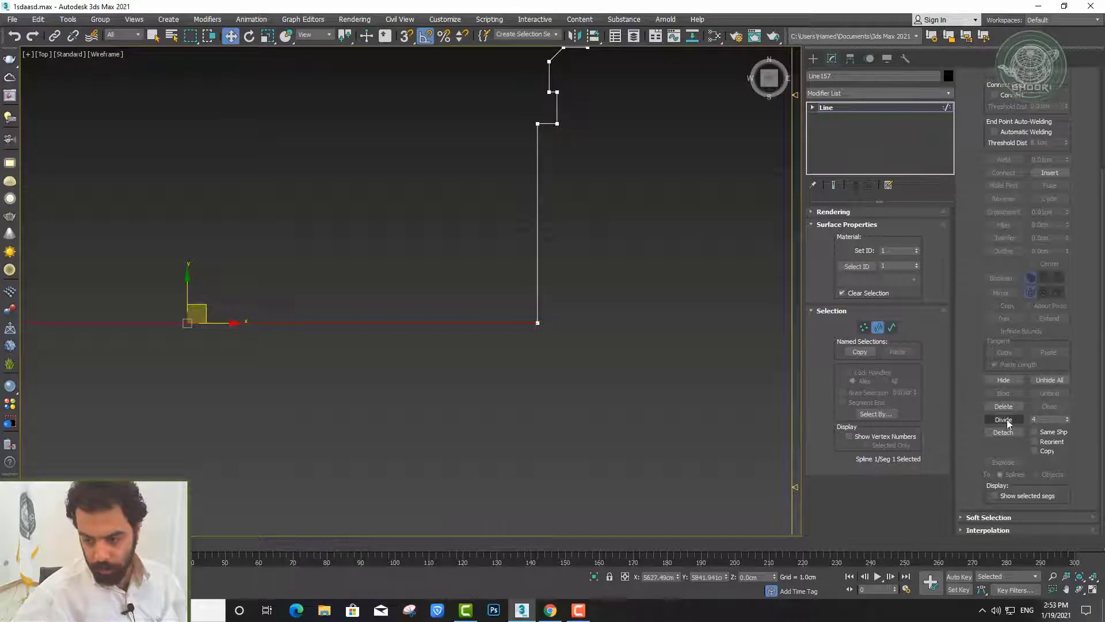
Divide the long horizontal segment into four parts with a division count of 3
click(1068, 422)
click(1003, 419)
scroll(442, 319, down, 4)
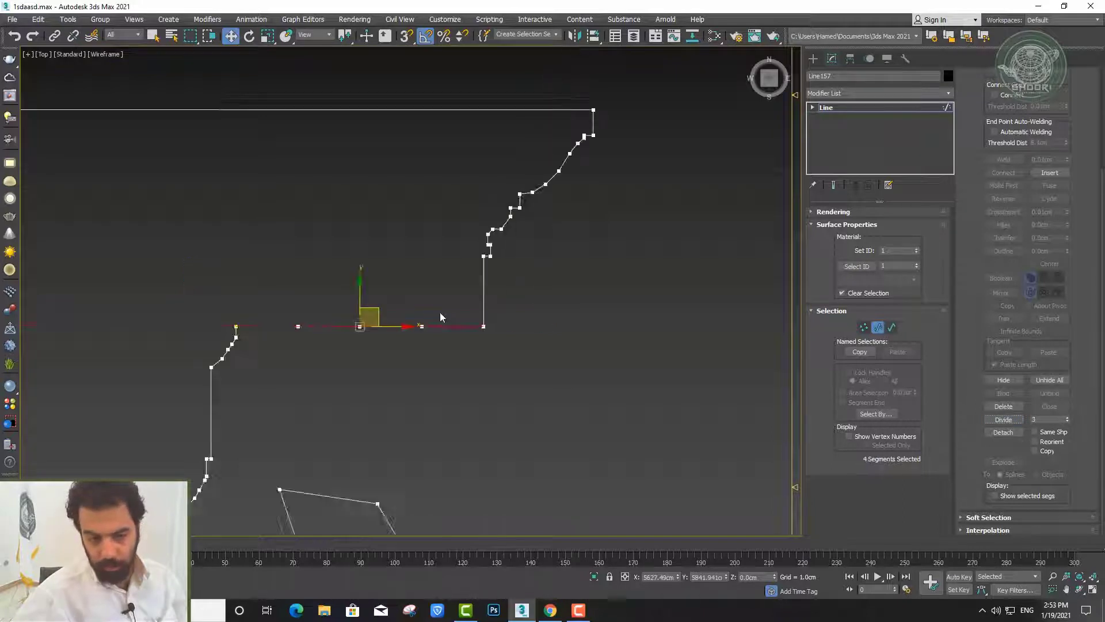
middle_drag(411, 333, 458, 316)
scroll(458, 316, up, 2)
click(498, 332)
In Vertex mode, pull one new vertex up into a peak and another down into a dip
click(863, 327)
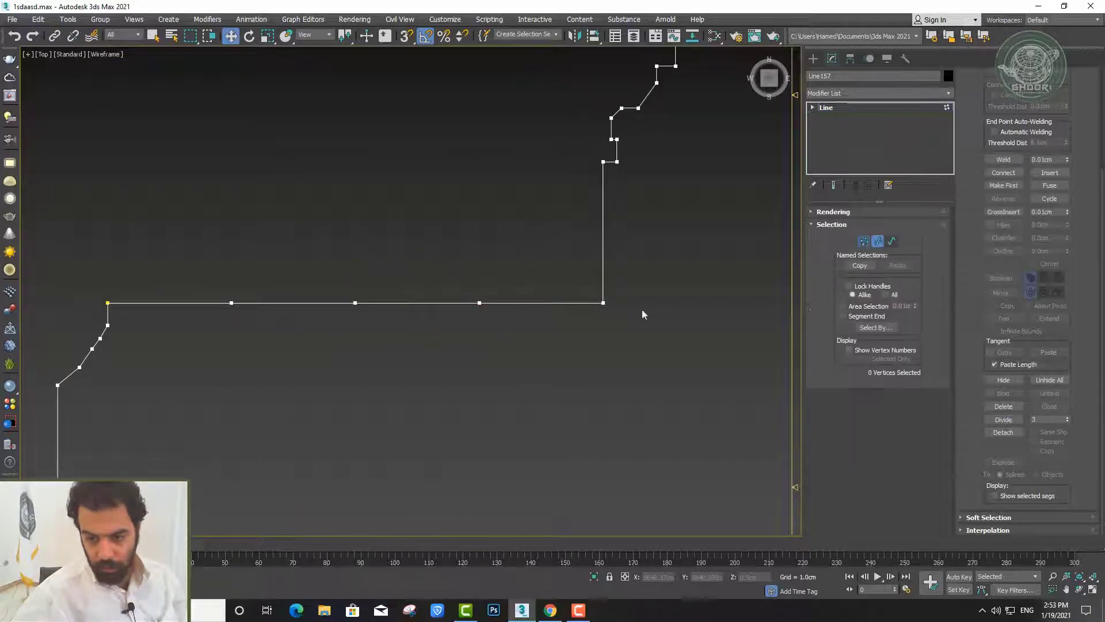
click(603, 303)
mouse_move(605, 299)
mouse_down()
mouse_move(531, 255)
mouse_move(588, 358)
mouse_up()
click(479, 302)
click(355, 303)
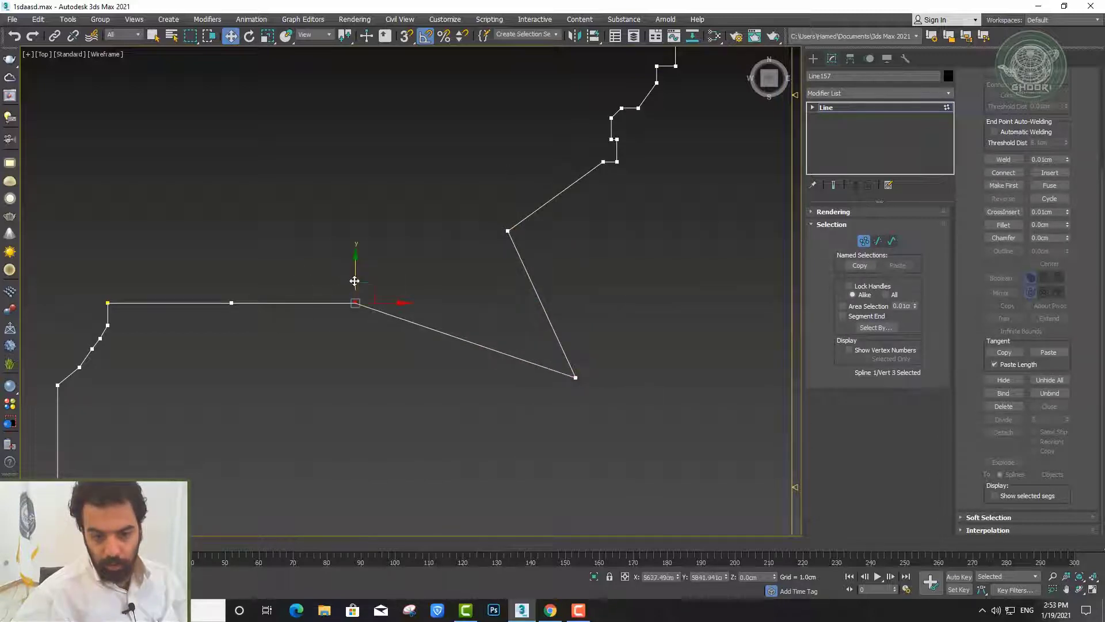
drag(361, 286, 360, 354)
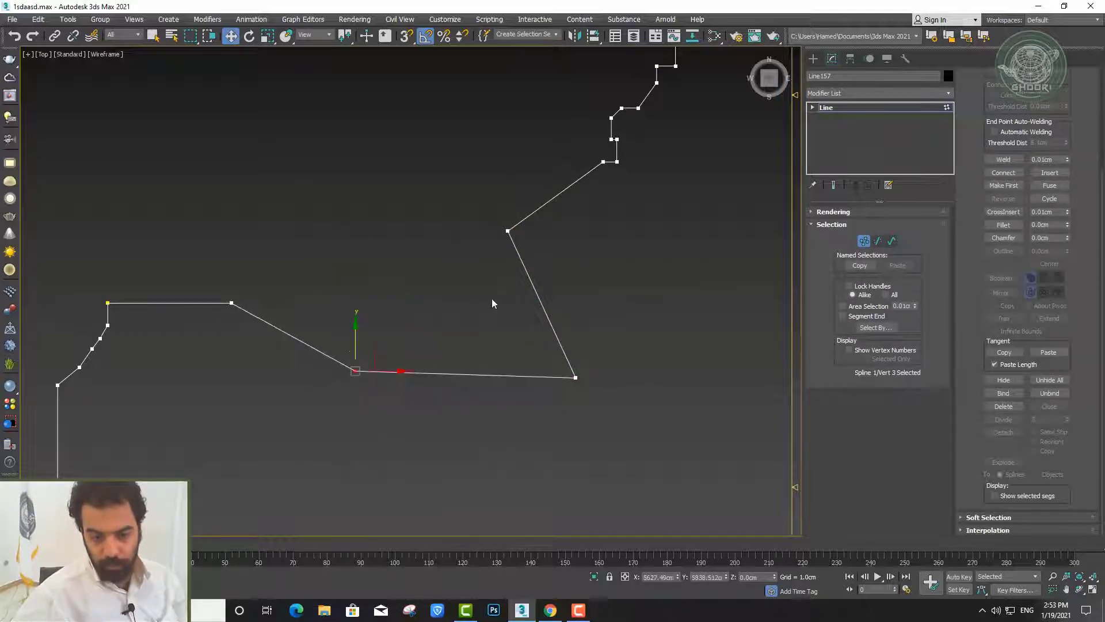
Move the next corner vertex of the outline to the right along X
click(507, 231)
drag(544, 230, 597, 219)
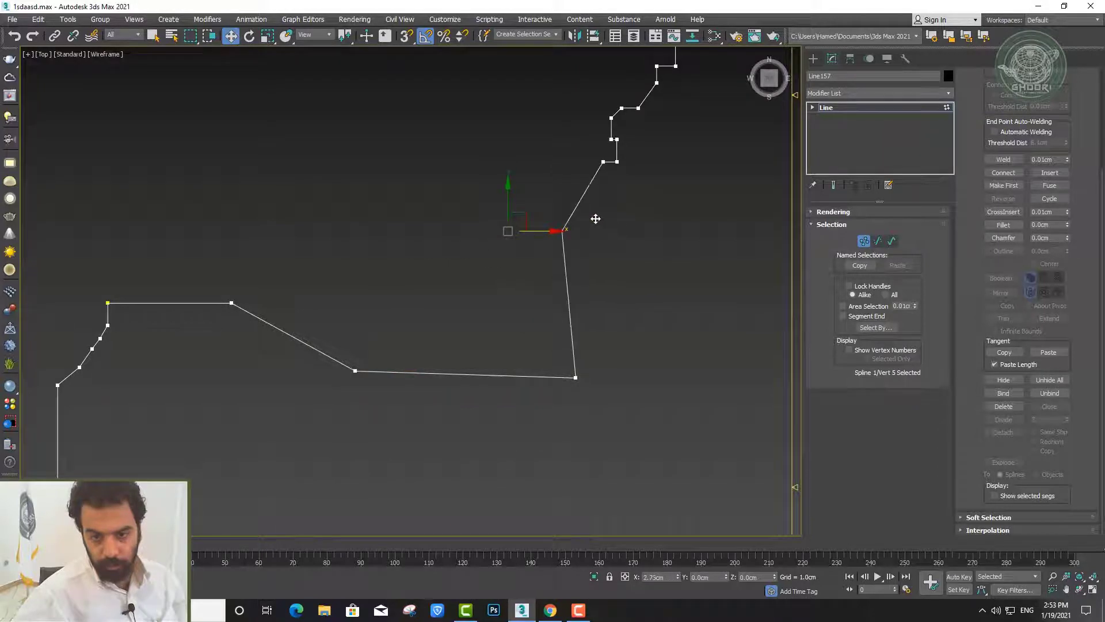
scroll(547, 217, down, 8)
scroll(428, 214, up, 2)
scroll(427, 214, down, 2)
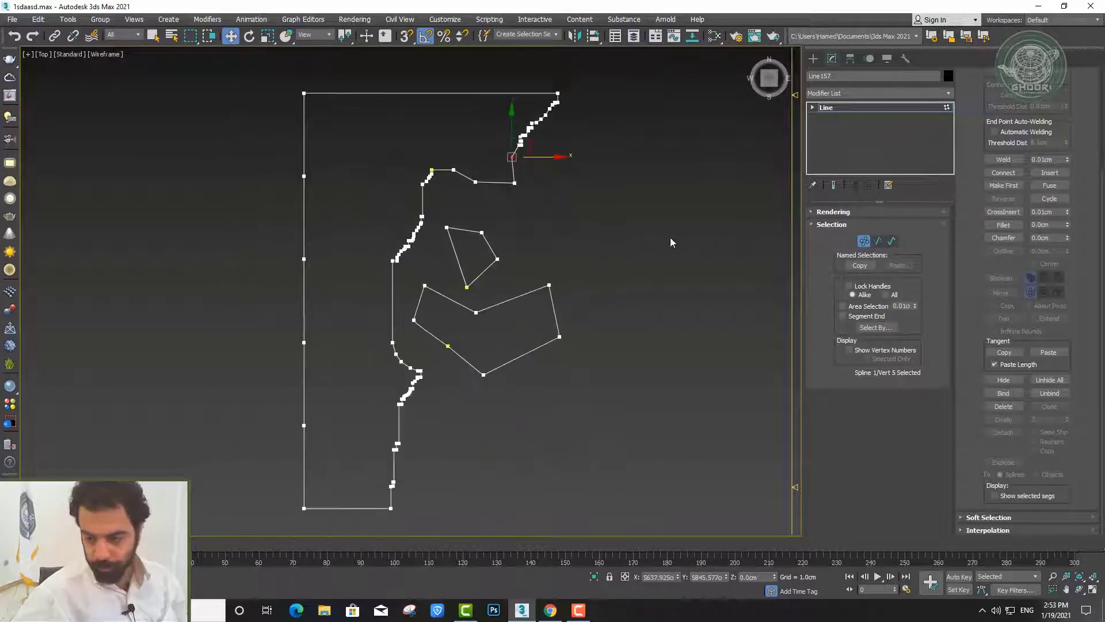
Re-enter Vertex mode and briefly expand the Soft Selection and Interpolation rollouts
key(1)
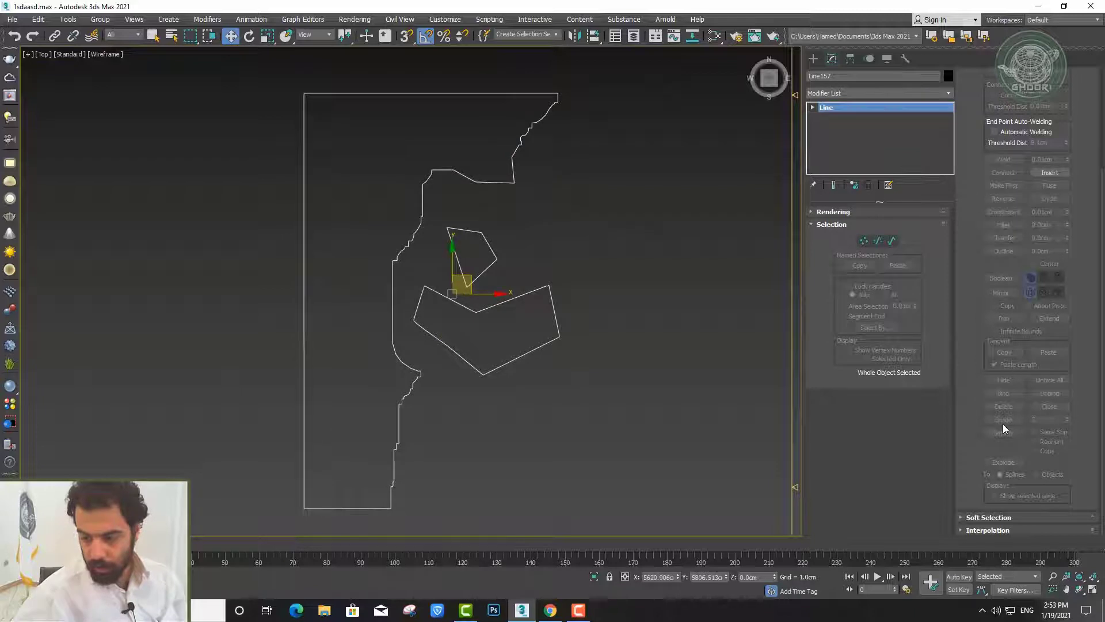
click(864, 241)
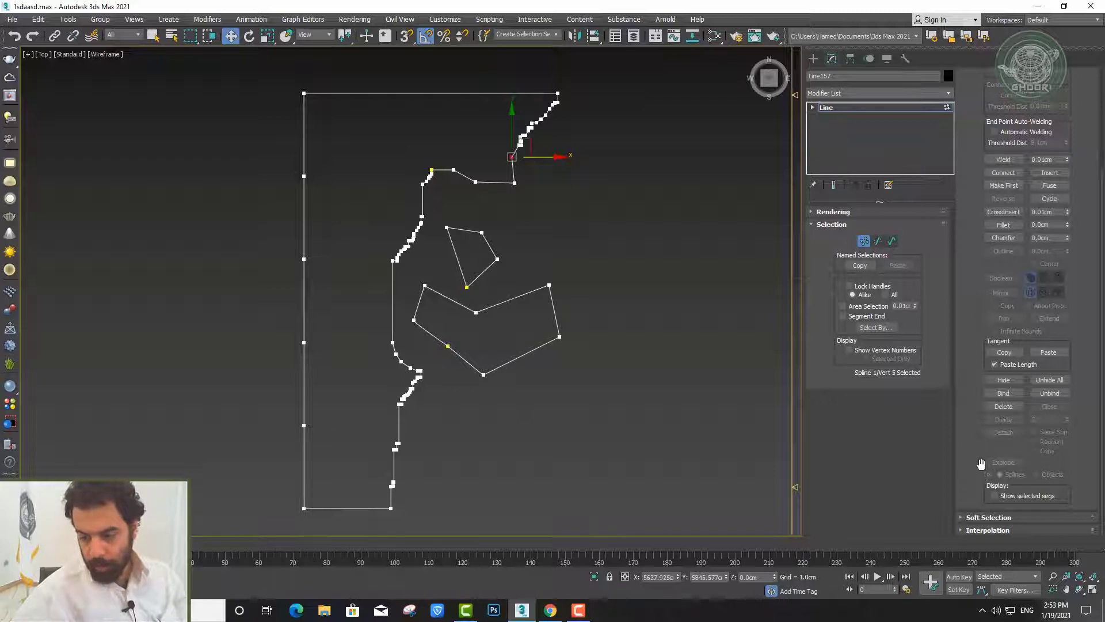
click(1020, 518)
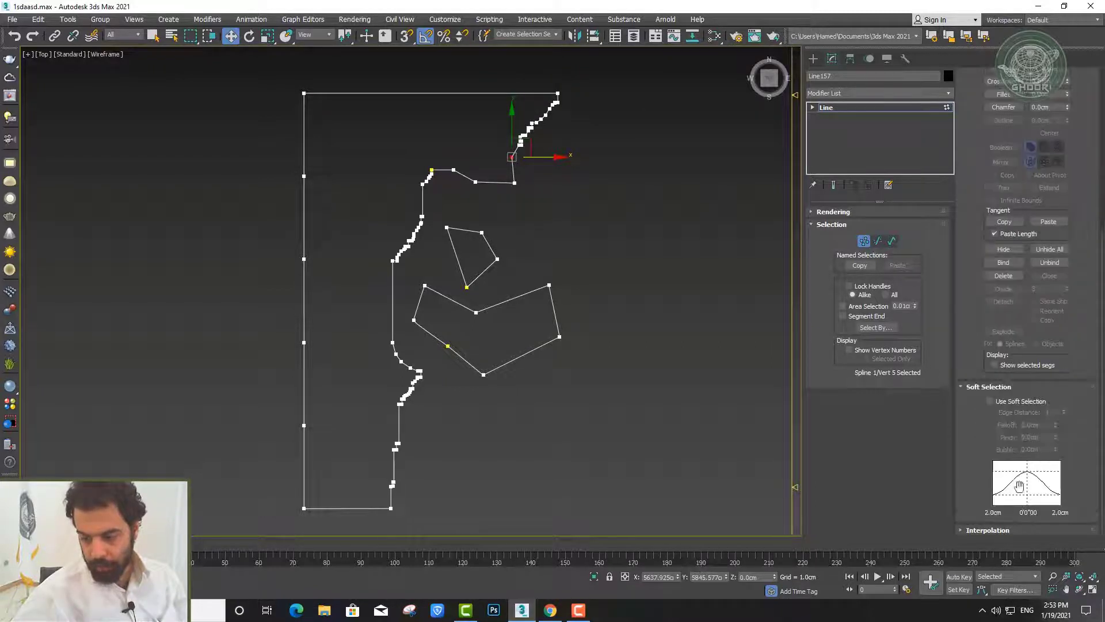
click(990, 382)
click(995, 533)
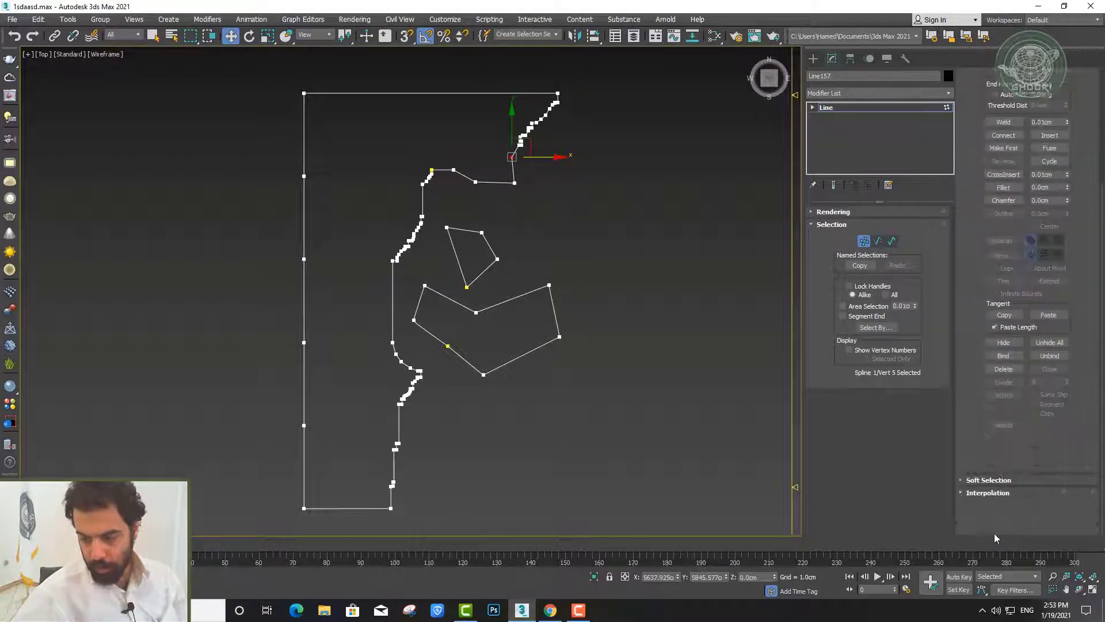
click(999, 493)
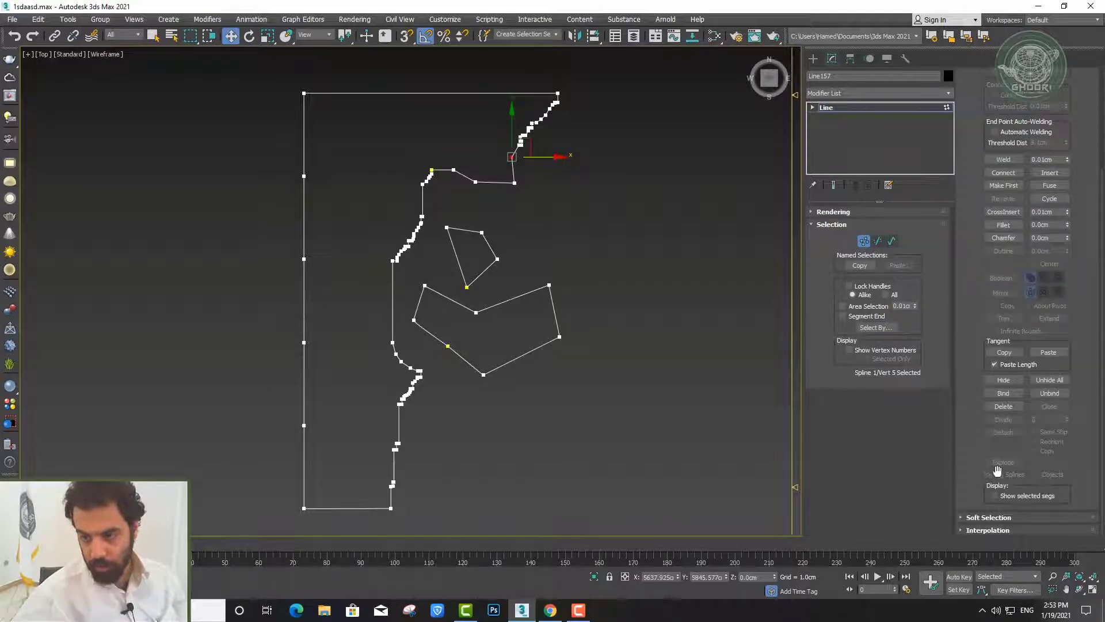
Scroll the modifier panel back up and switch to Segment sub-object level
drag(992, 341, 972, 341)
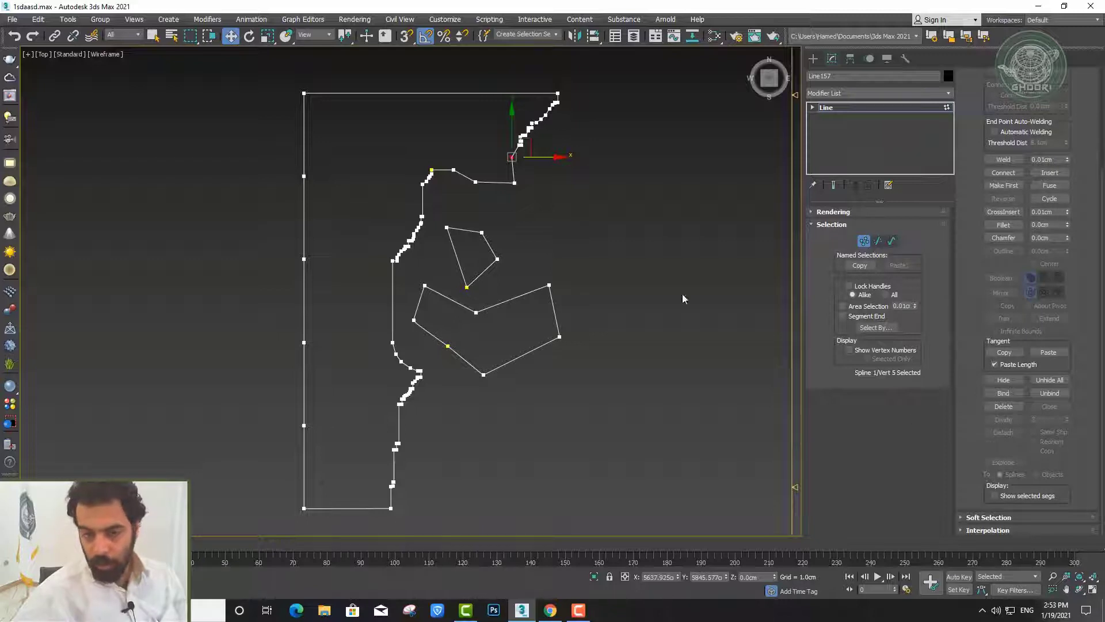
scroll(683, 296, up, 1)
scroll(749, 294, up, 1)
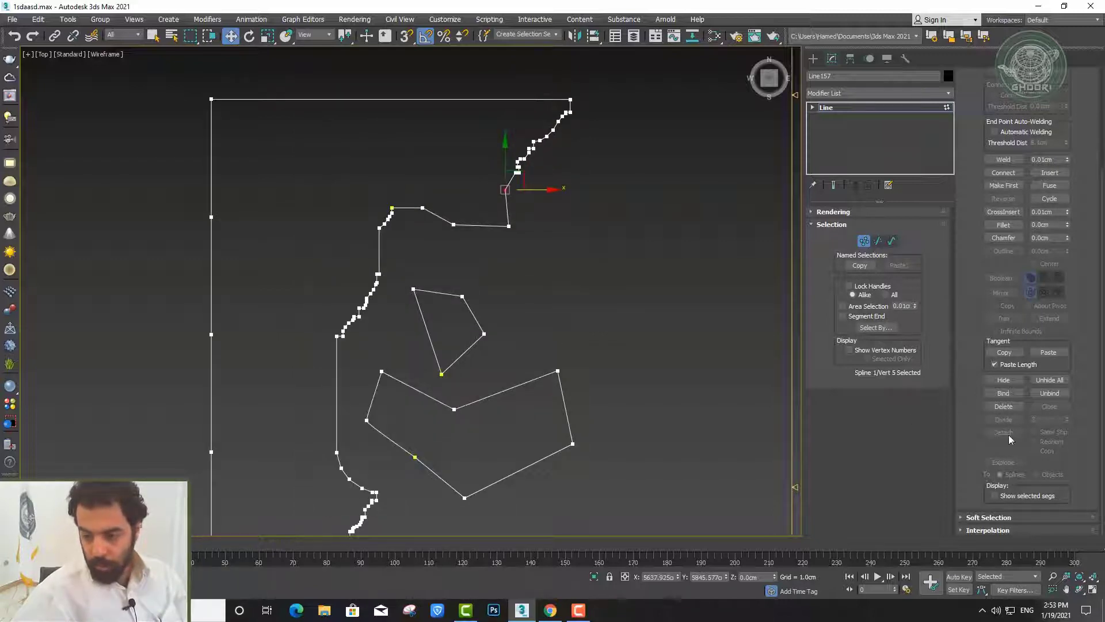
click(877, 241)
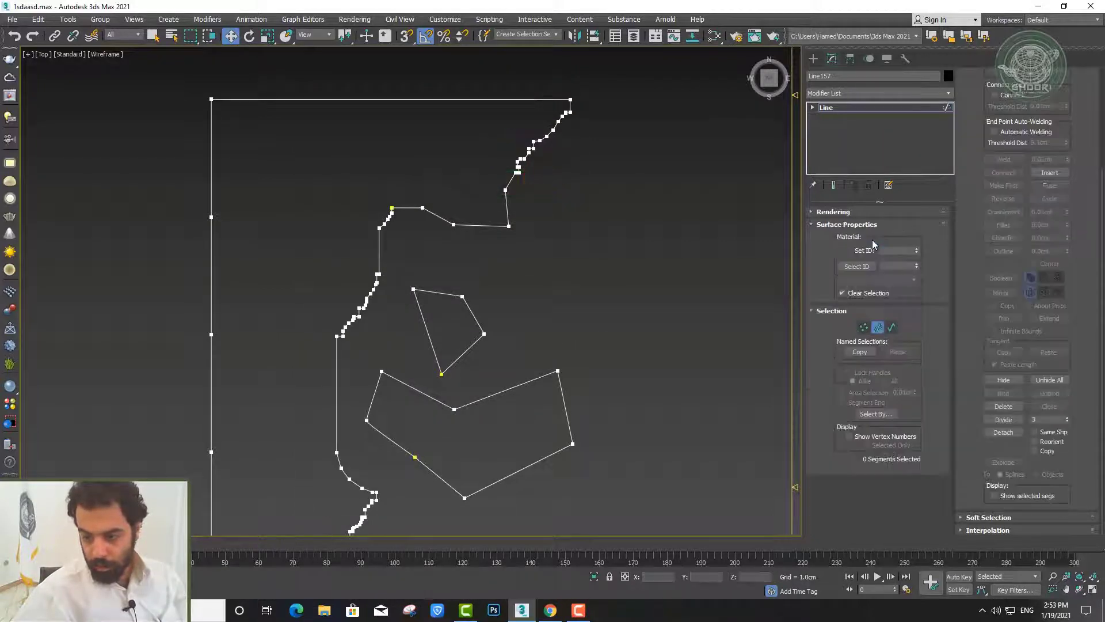
click(891, 327)
scroll(438, 236, down, 1)
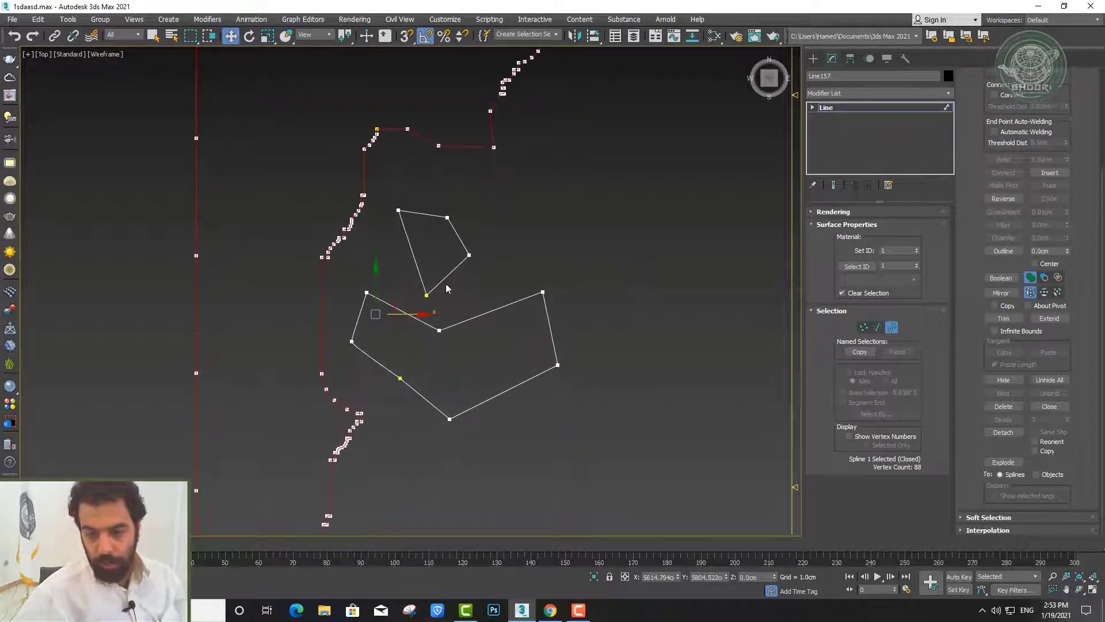
scroll(483, 314, down, 3)
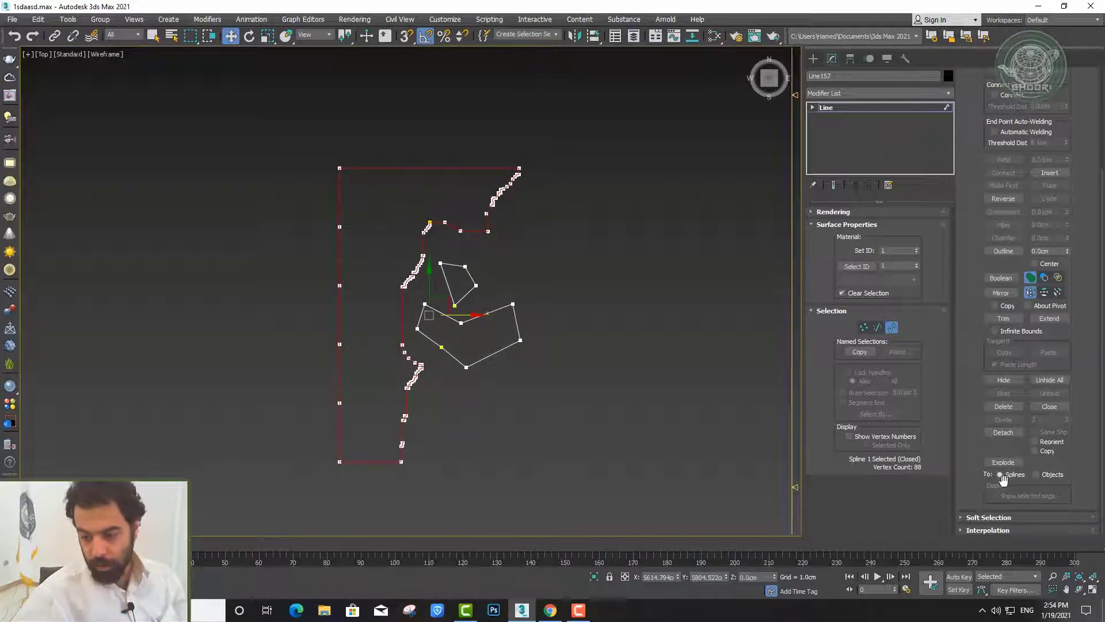
click(1003, 463)
scroll(481, 232, up, 5)
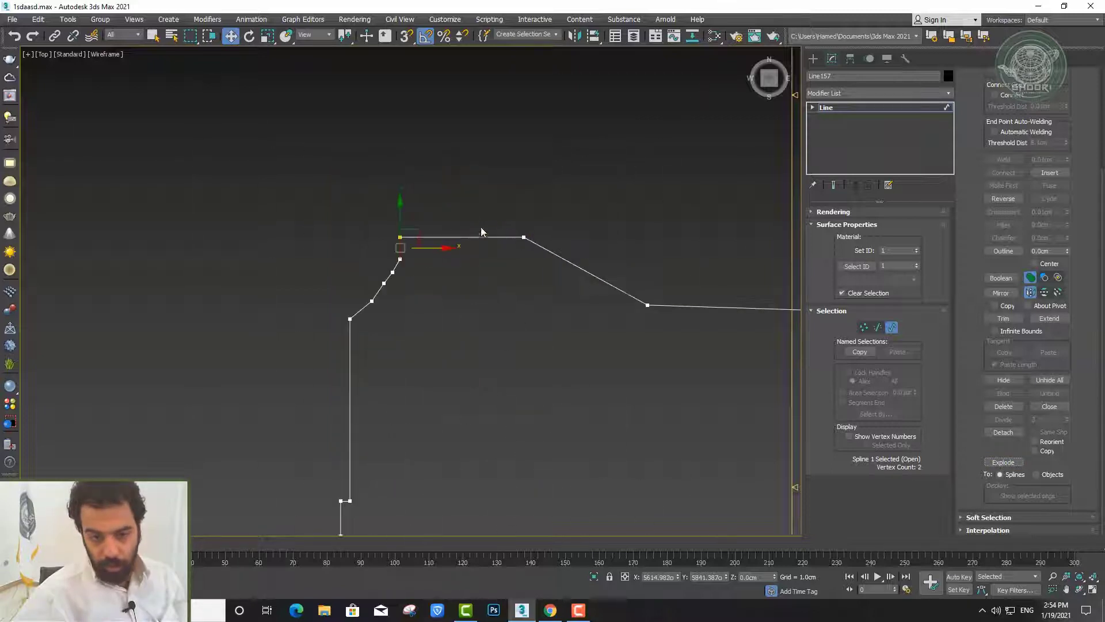
click(497, 236)
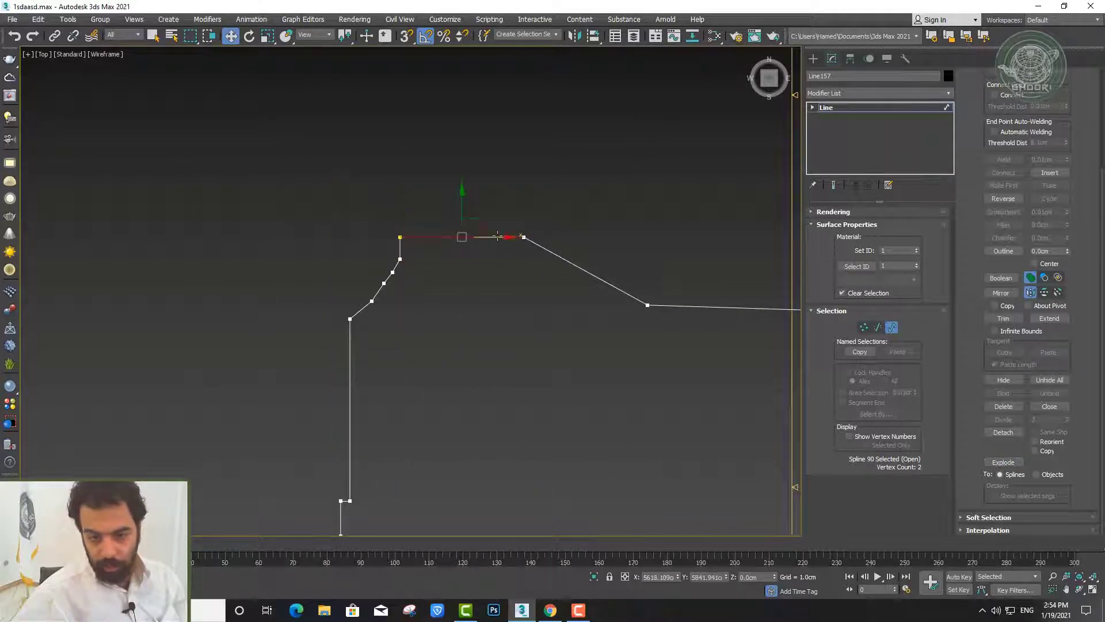
click(602, 279)
click(726, 315)
click(719, 308)
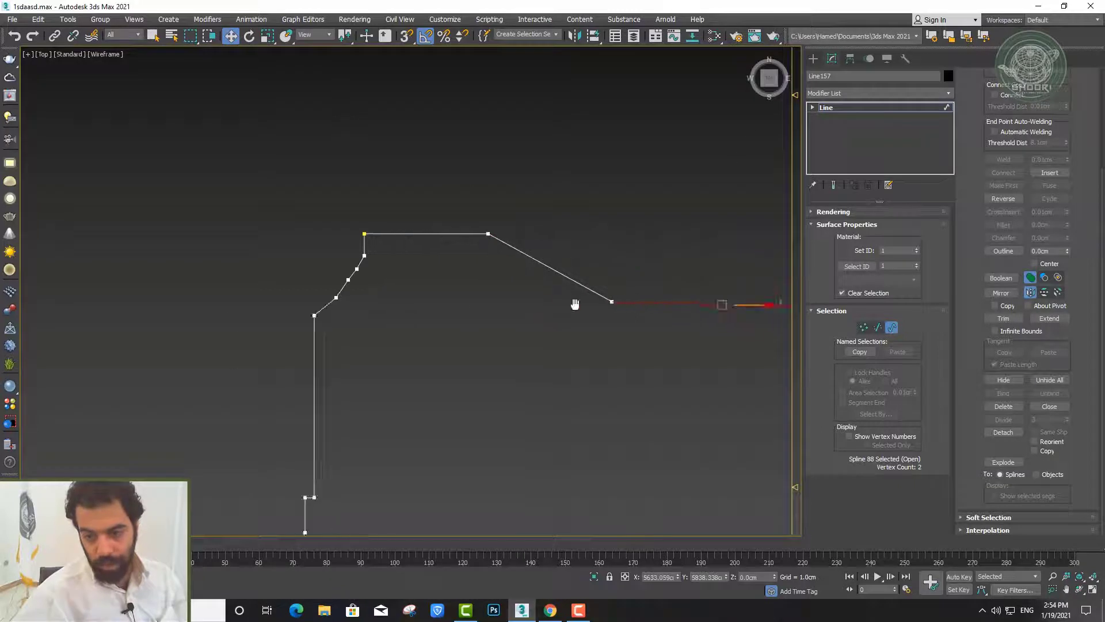
middle_drag(575, 301, 436, 288)
click(419, 268)
middle_drag(402, 186, 434, 262)
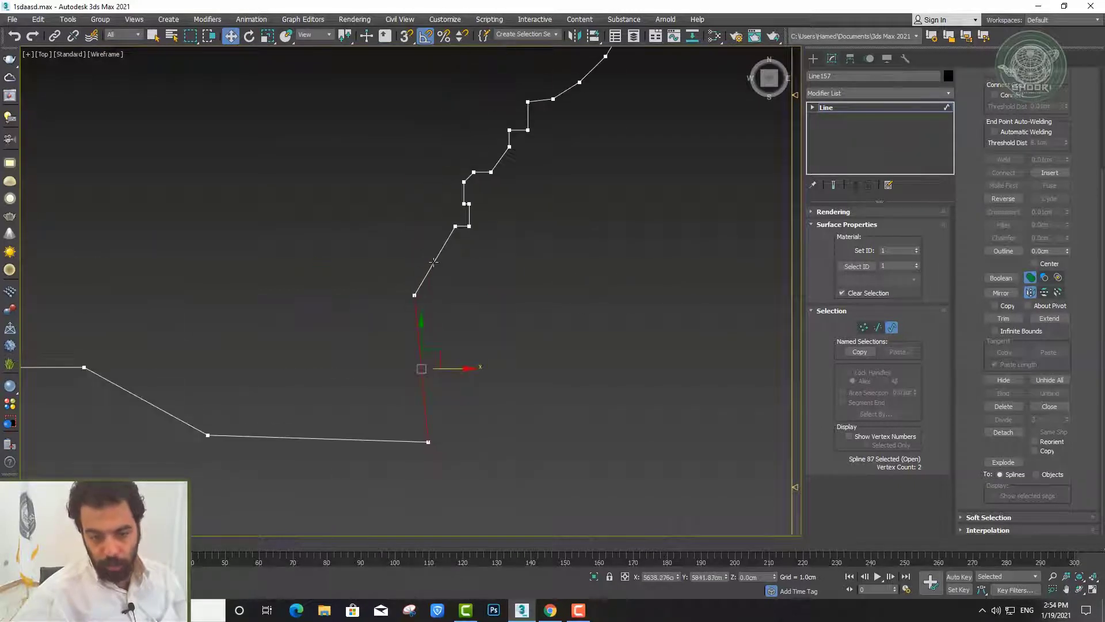
scroll(435, 258, down, 5)
scroll(461, 241, down, 4)
scroll(446, 288, up, 4)
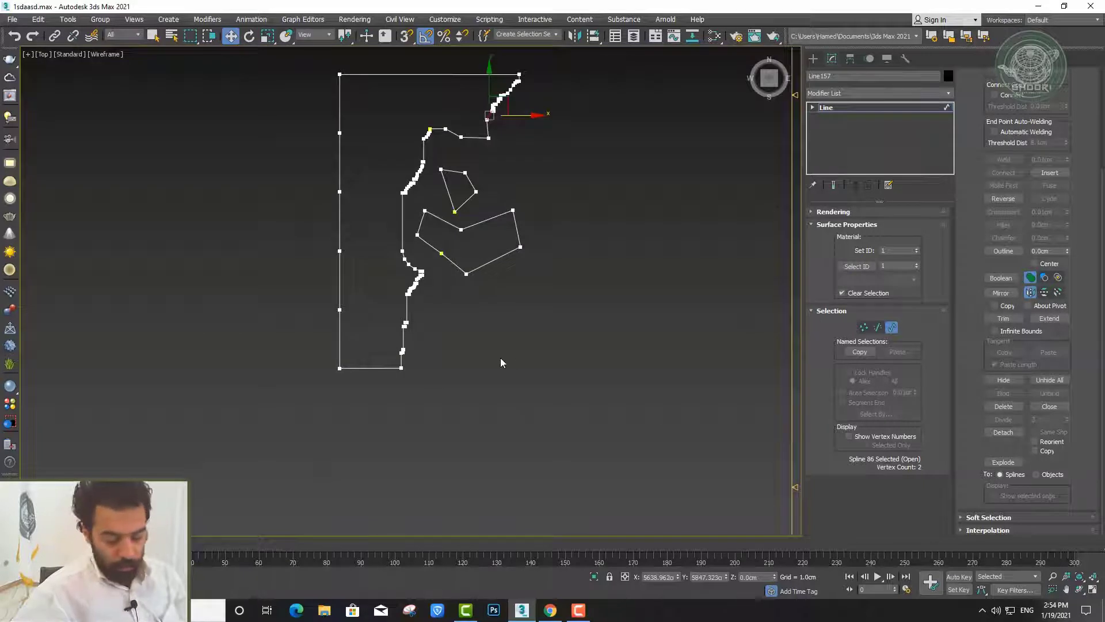
key(ctrl+z)
key(ctrl+z)
key(ctrl+z)
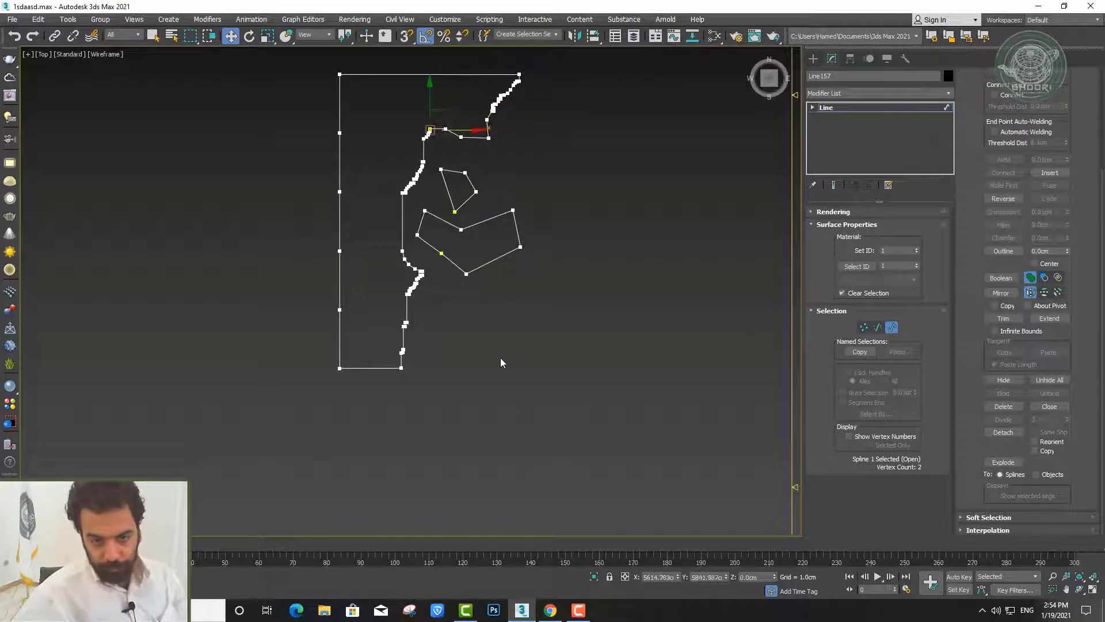
key(ctrl+z)
key(ctrl+z)
key(ctrl+z)
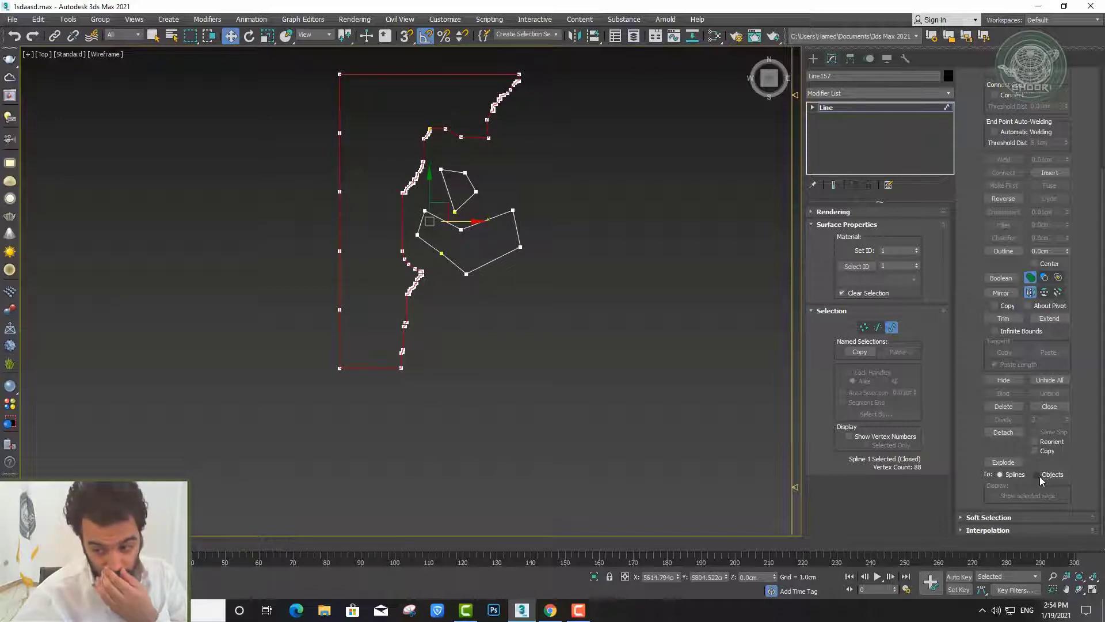
Split the outline into separate objects, undoing an accidental move of the inner shape
click(1007, 462)
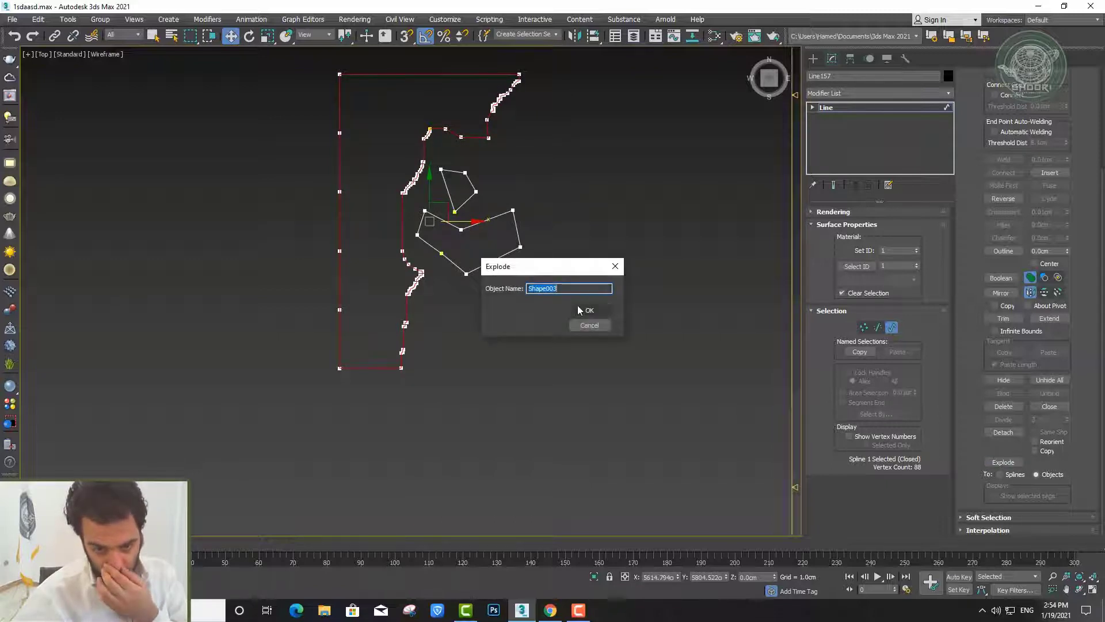
click(580, 310)
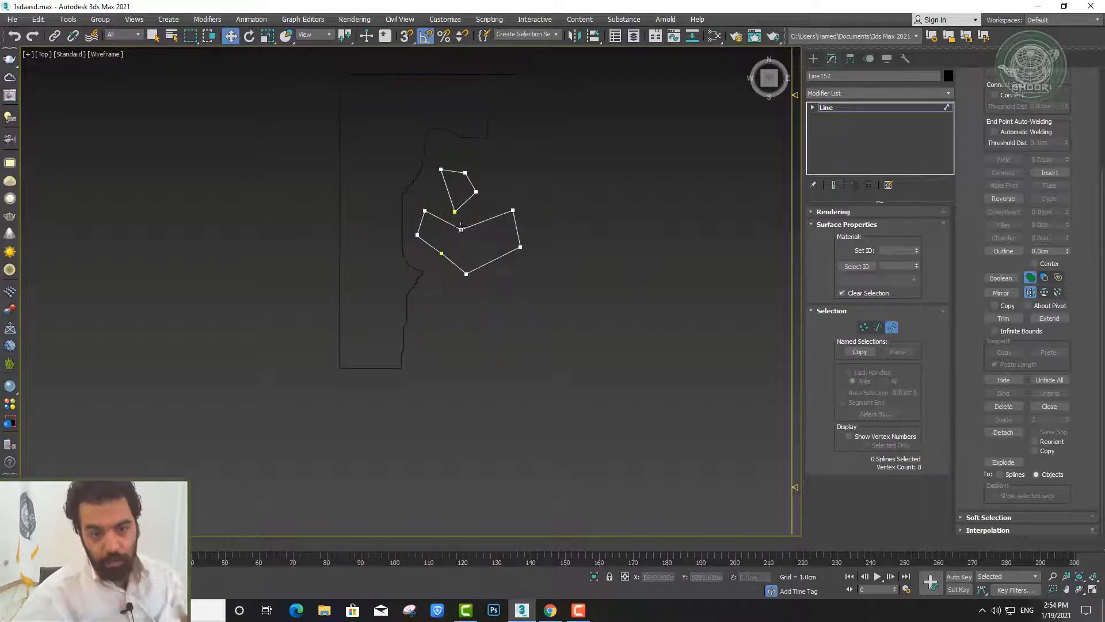
click(892, 327)
mouse_move(461, 278)
mouse_down()
mouse_move(419, 295)
mouse_move(538, 277)
mouse_up()
key(ctrl+z)
key(ctrl+z)
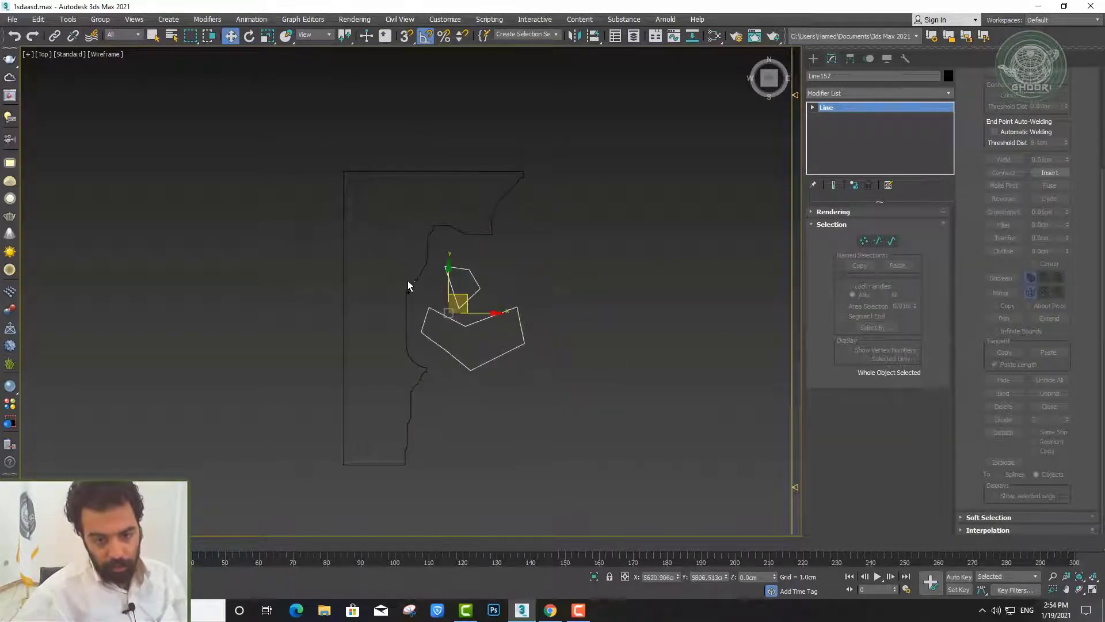
key(ctrl+z)
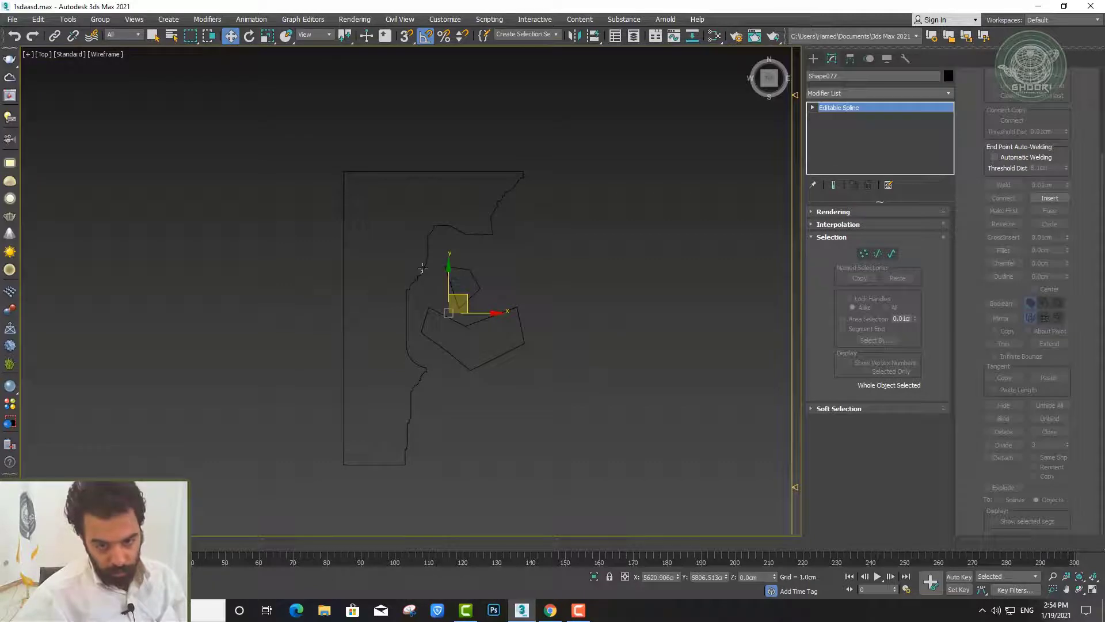
Zoom in on the stepped edge and move a small edge piece down and right
scroll(422, 268, up, 2)
middle_drag(540, 381, 790, 288)
scroll(790, 289, down, 4)
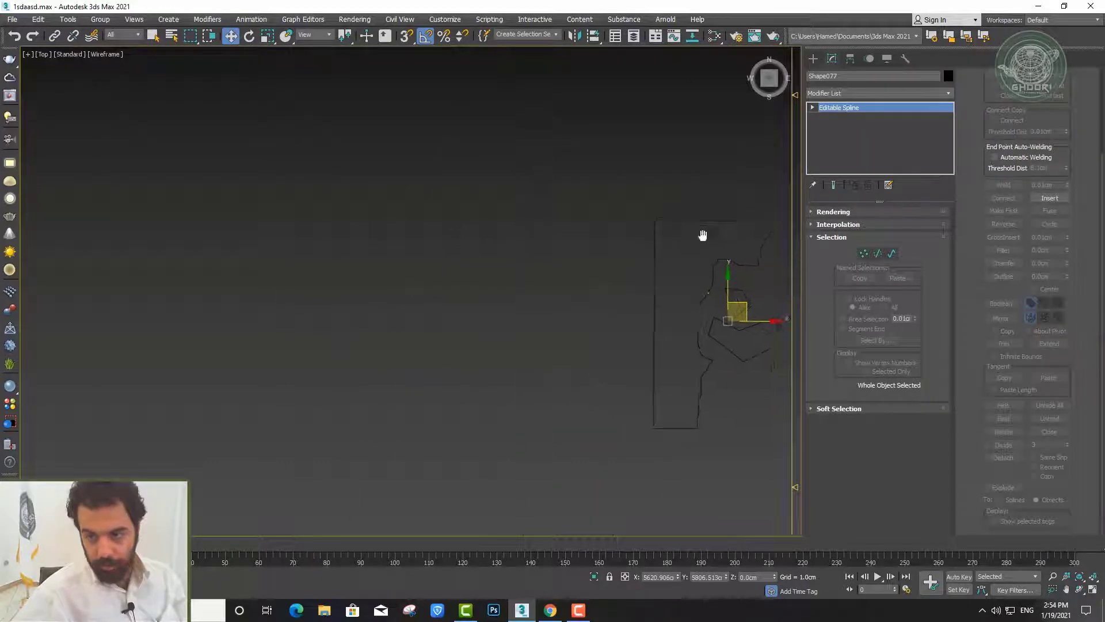
middle_drag(702, 235, 563, 245)
scroll(581, 327, up, 2)
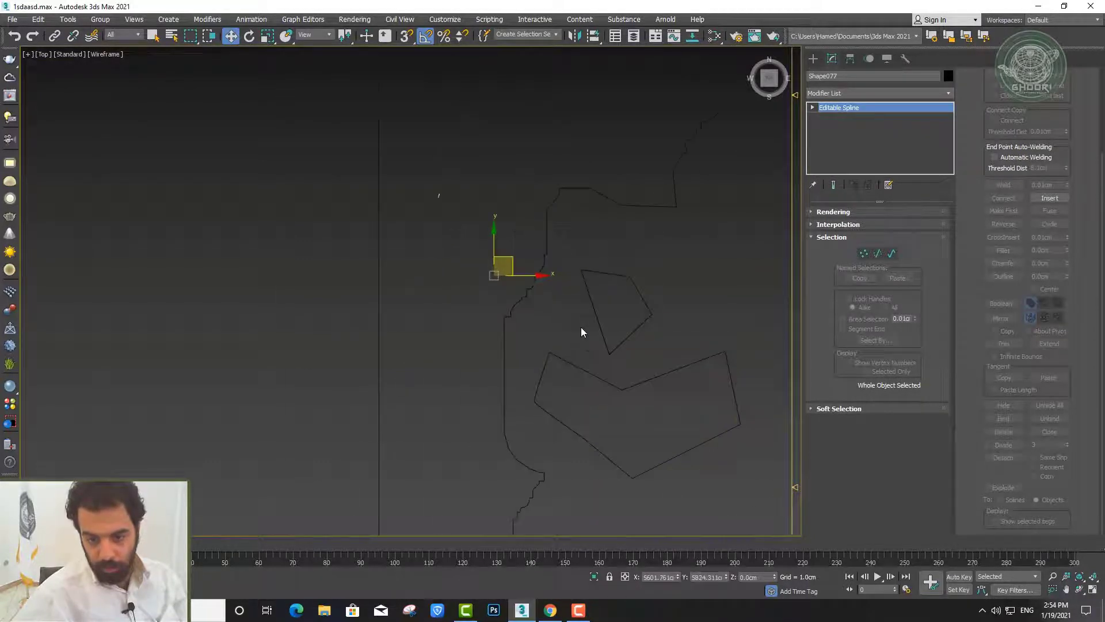
scroll(581, 327, up, 1)
scroll(492, 325, up, 4)
scroll(491, 326, down, 3)
scroll(492, 326, down, 2)
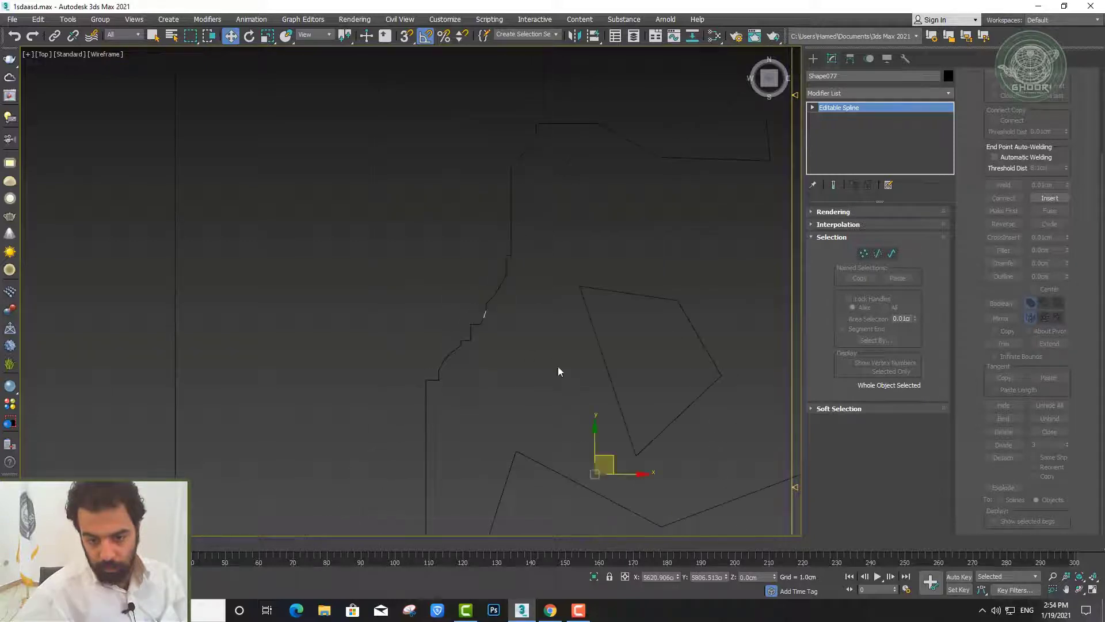
scroll(527, 326, up, 3)
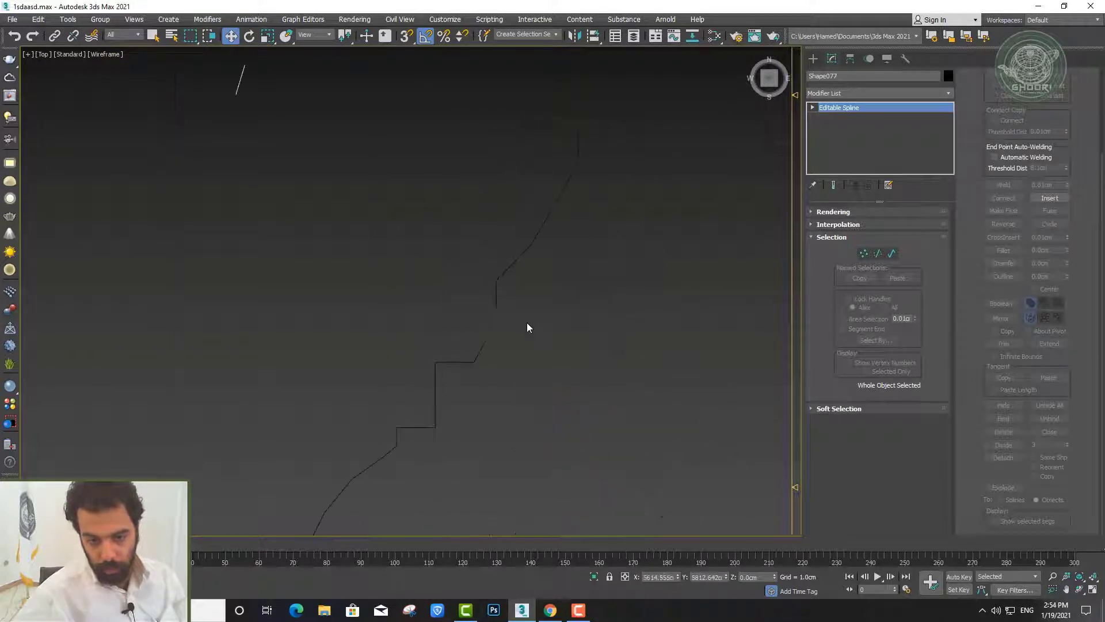
click(497, 293)
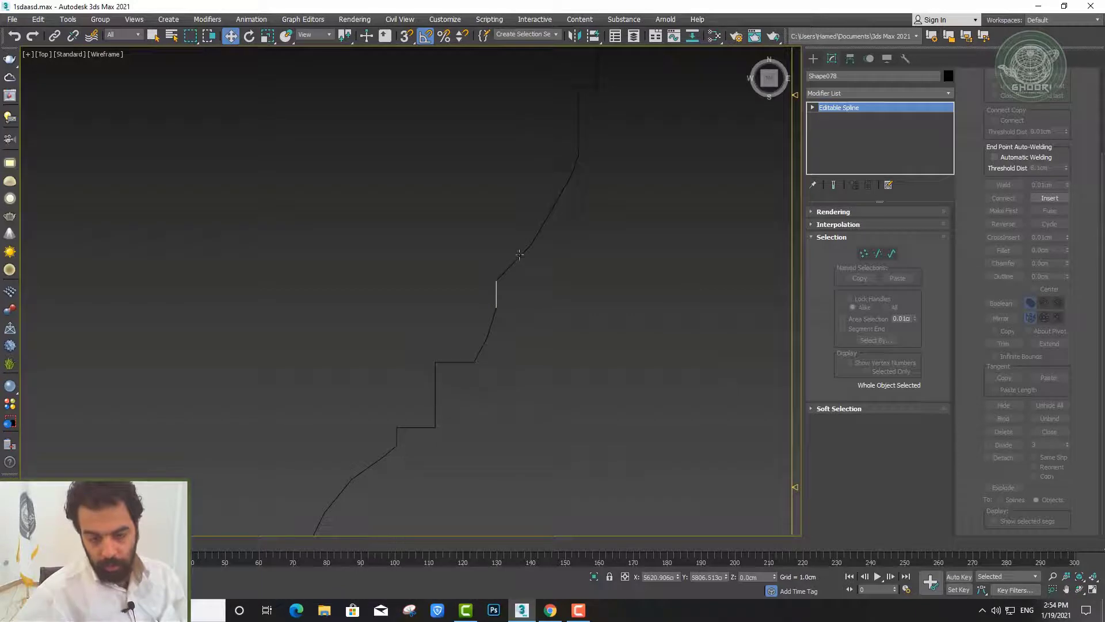
scroll(541, 271, down, 2)
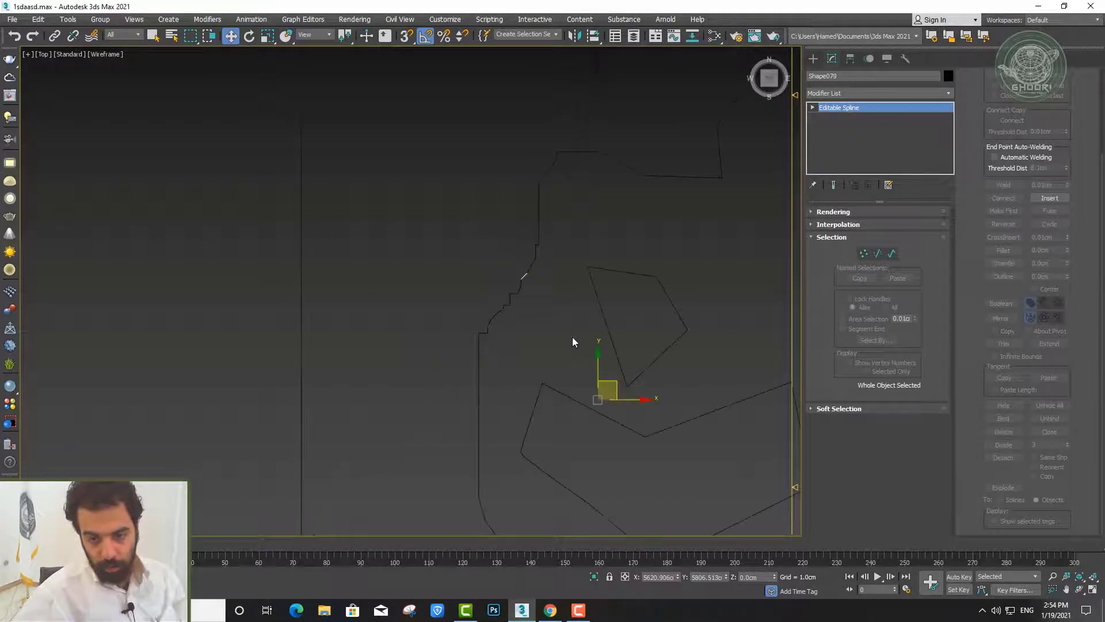
click(546, 313)
mouse_move(546, 314)
mouse_down()
mouse_move(606, 346)
mouse_move(619, 388)
mouse_up()
Select the small stray spline fragment and move it up and to the left
click(541, 210)
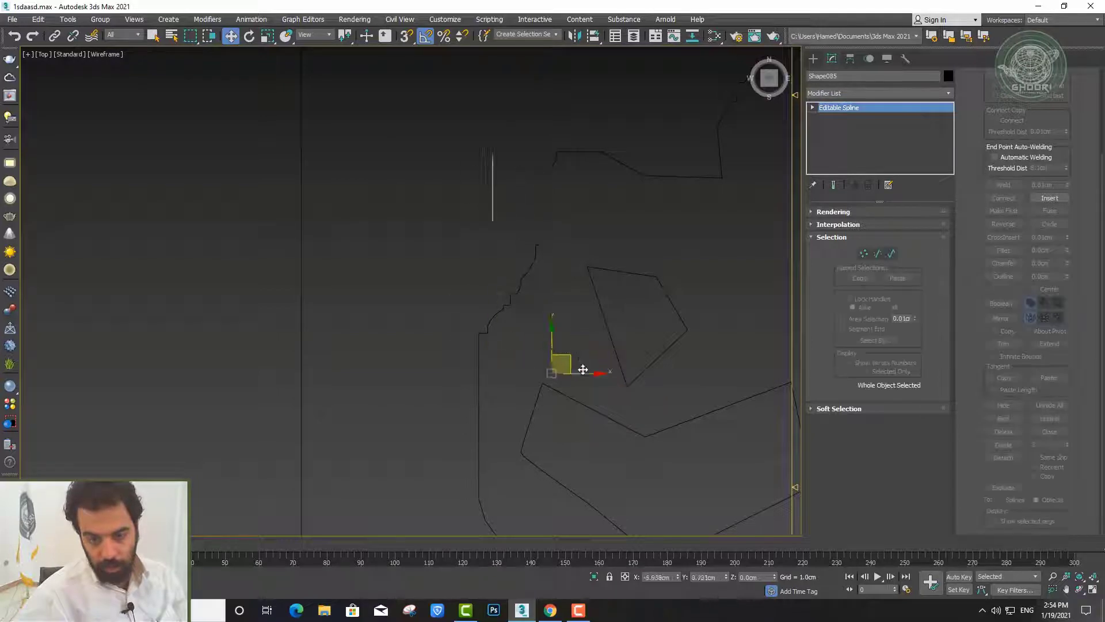
scroll(487, 207, down, 5)
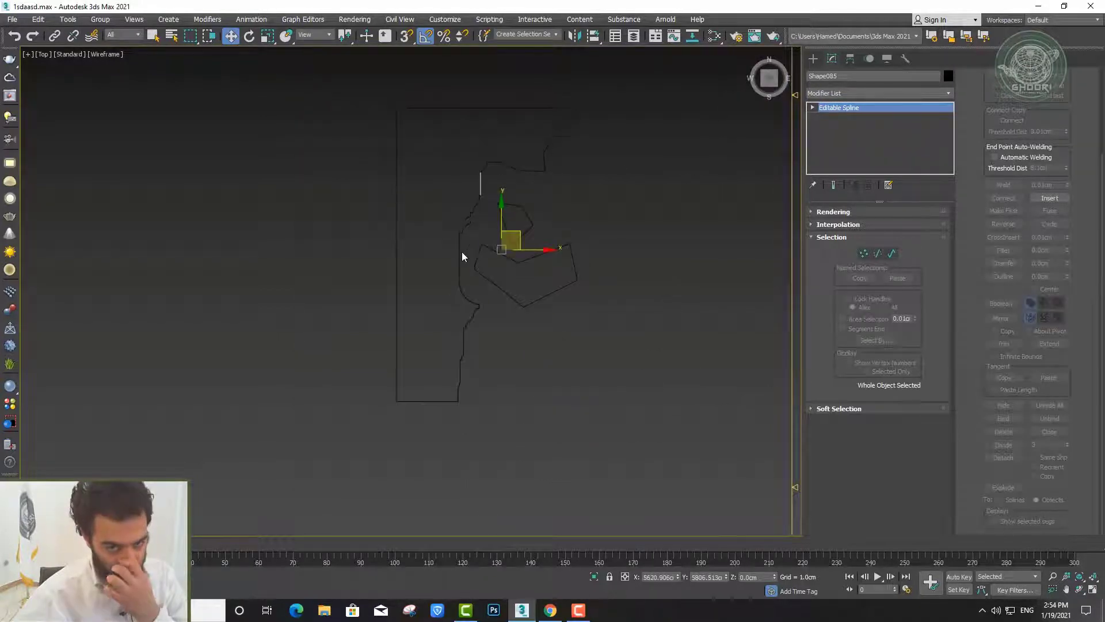
scroll(464, 248, up, 2)
scroll(460, 265, up, 3)
scroll(437, 285, up, 1)
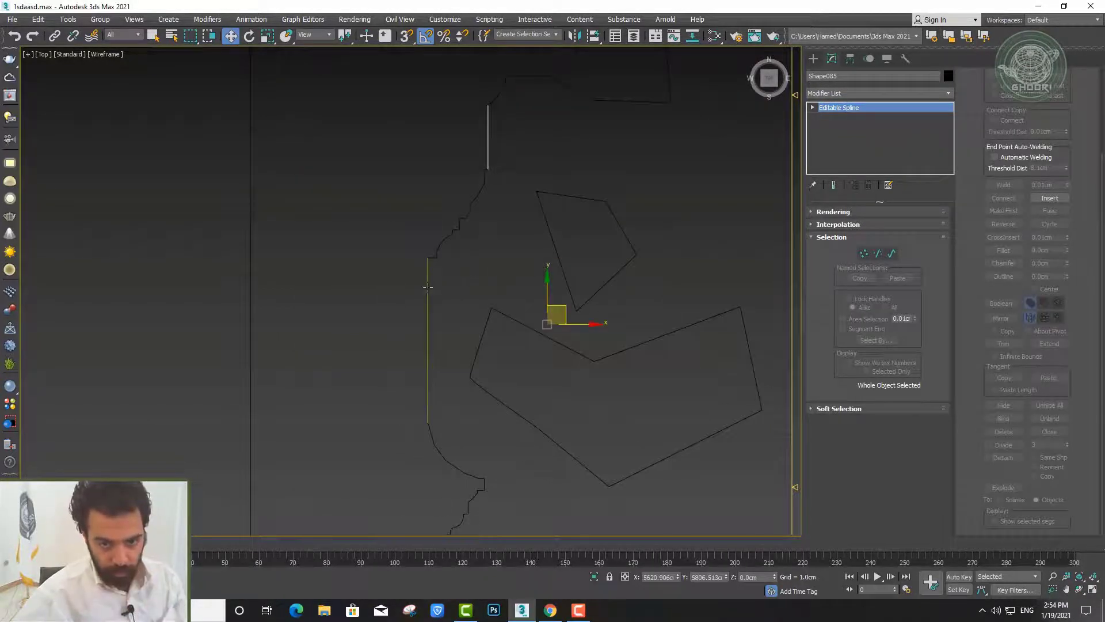
click(429, 288)
middle_drag(549, 325, 466, 253)
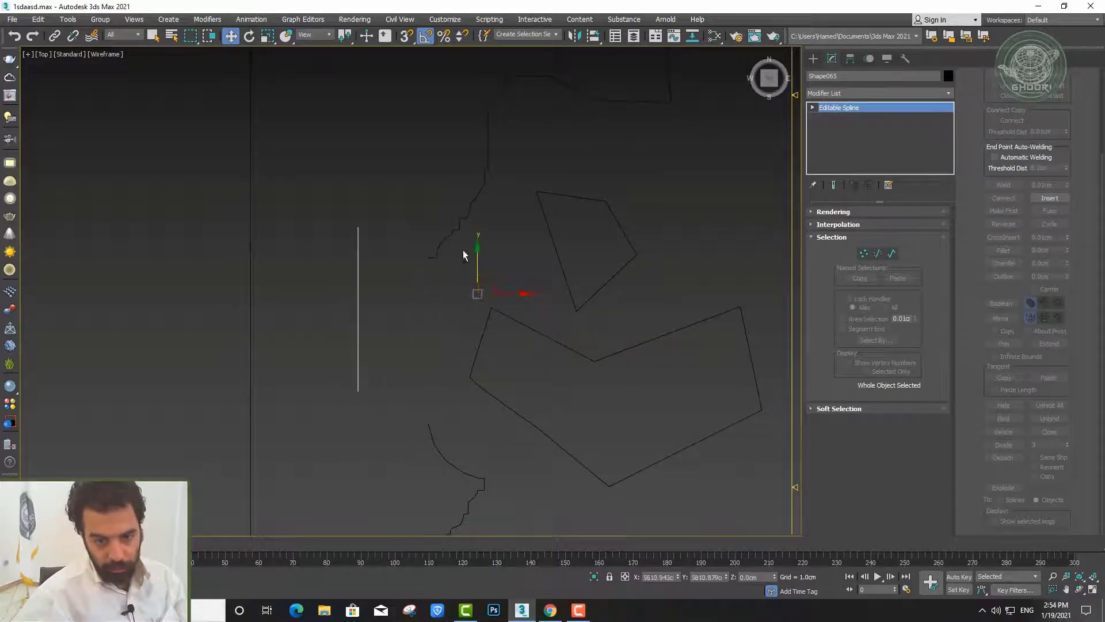
scroll(461, 250, up, 3)
click(440, 241)
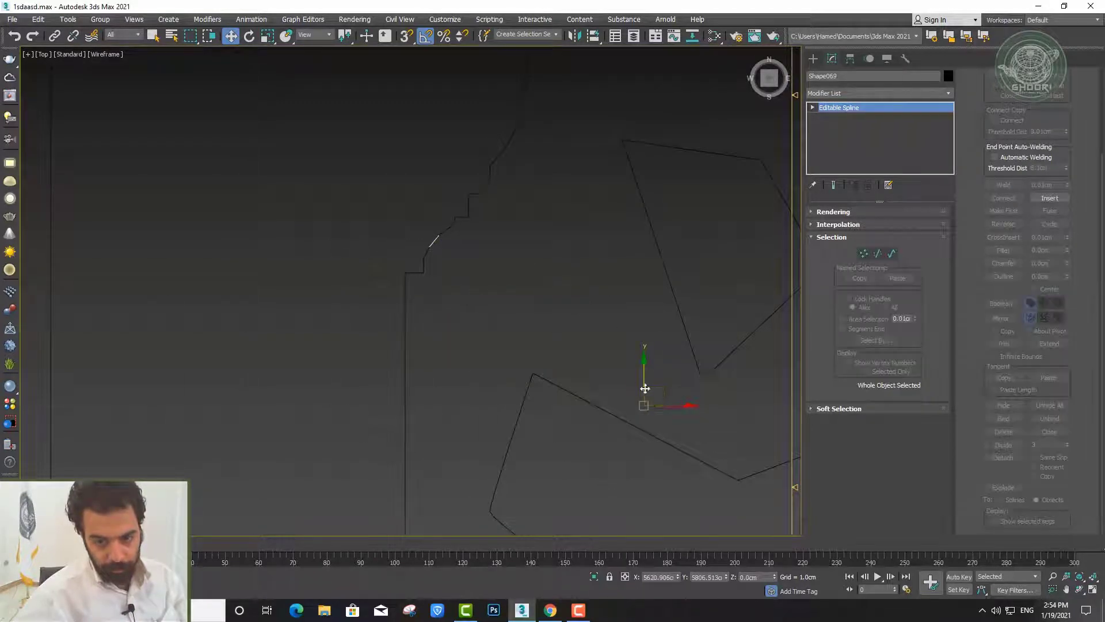
drag(656, 392, 534, 302)
Zoom out, select the combined Line157 outline, then clear the selection
scroll(402, 228, down, 3)
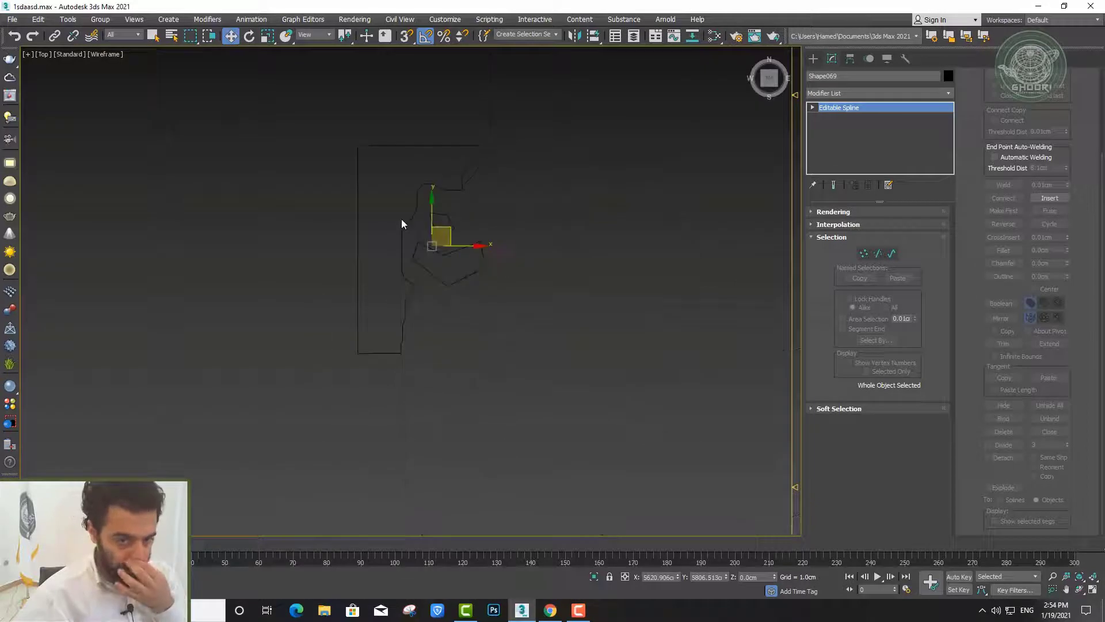
scroll(346, 287, down, 2)
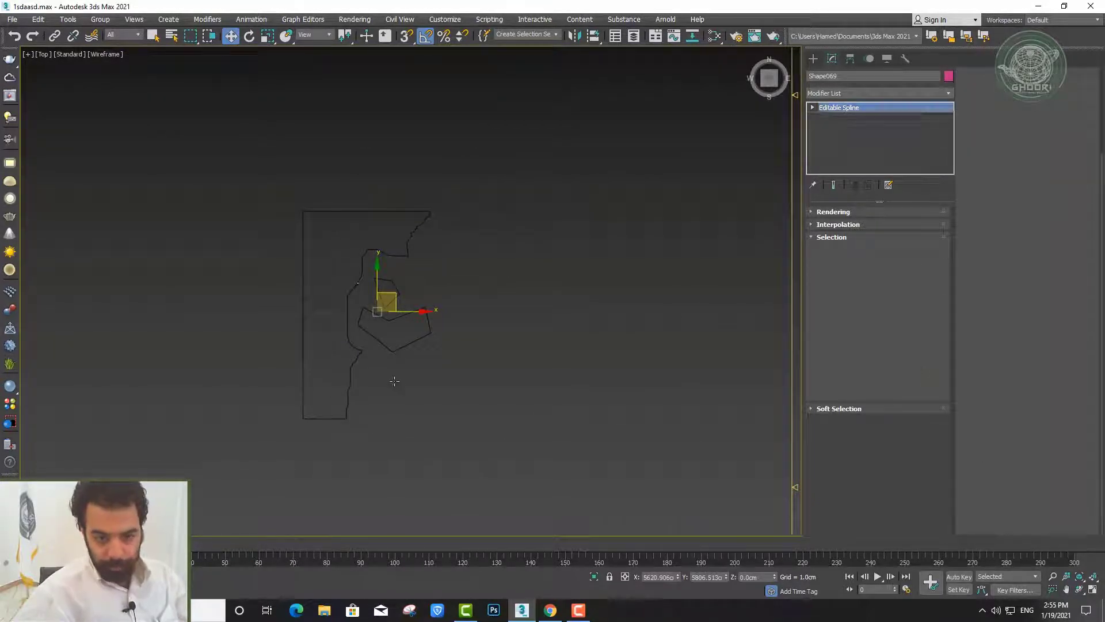
click(372, 393)
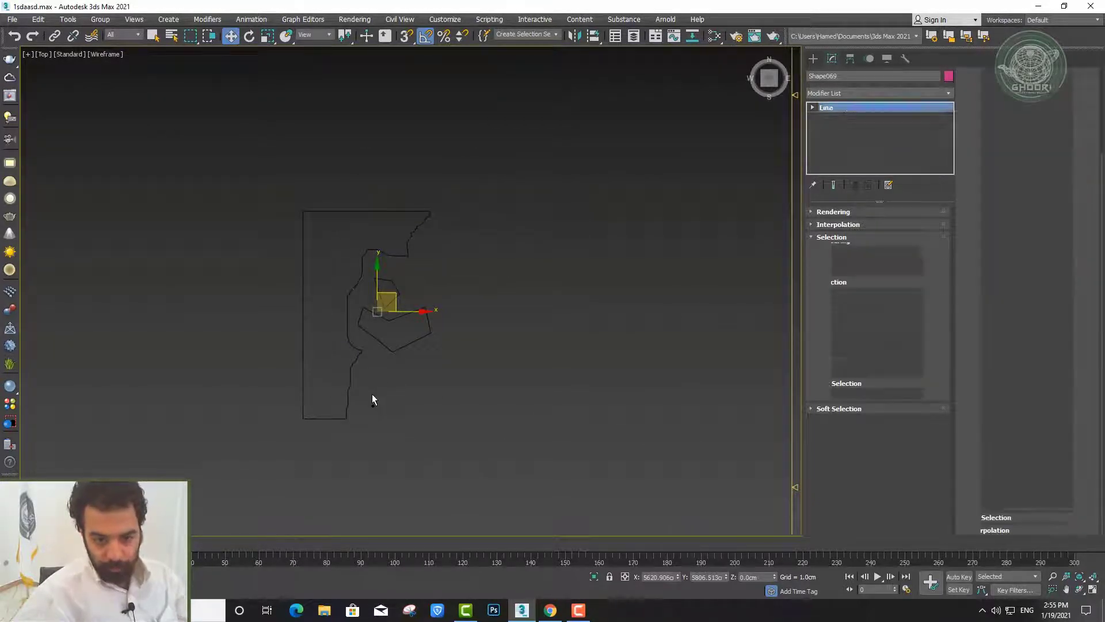
click(341, 435)
click(302, 394)
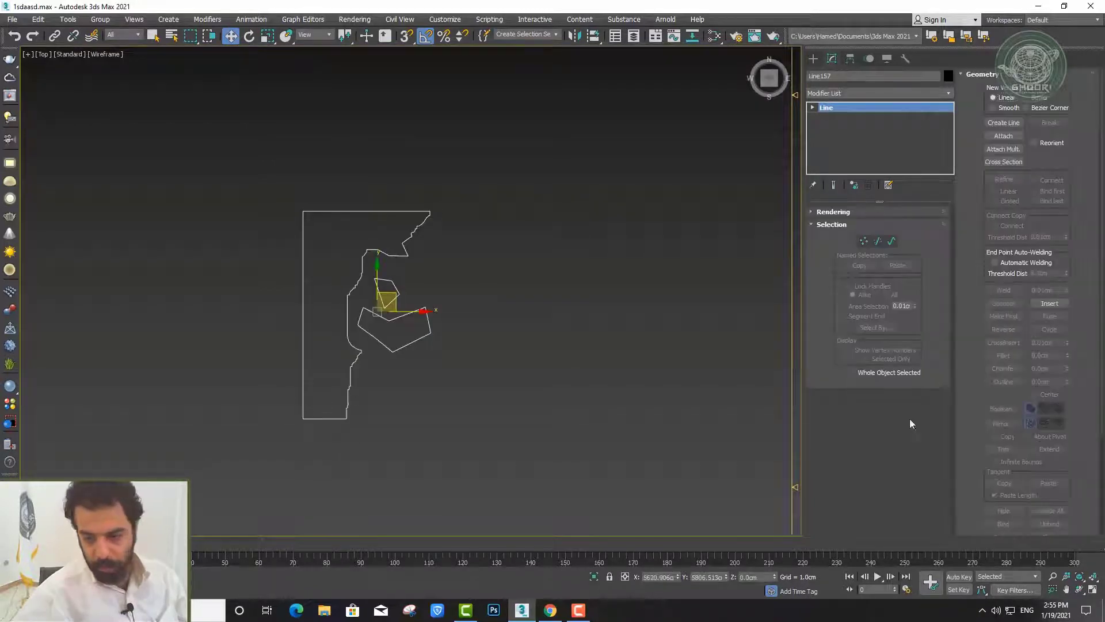
drag(1000, 399, 966, 232)
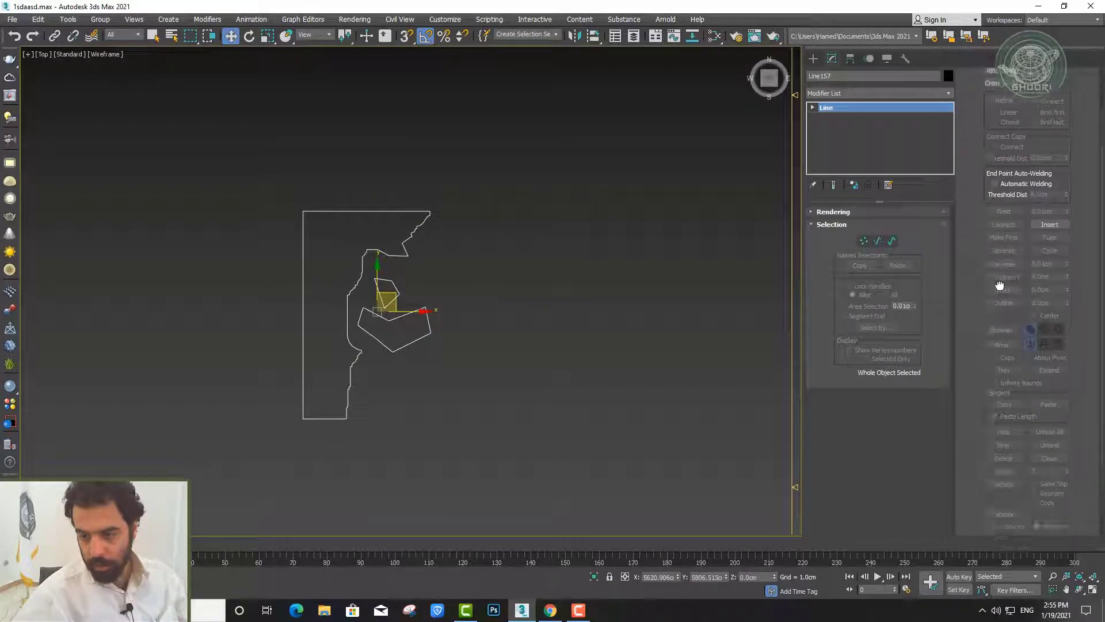
click(892, 240)
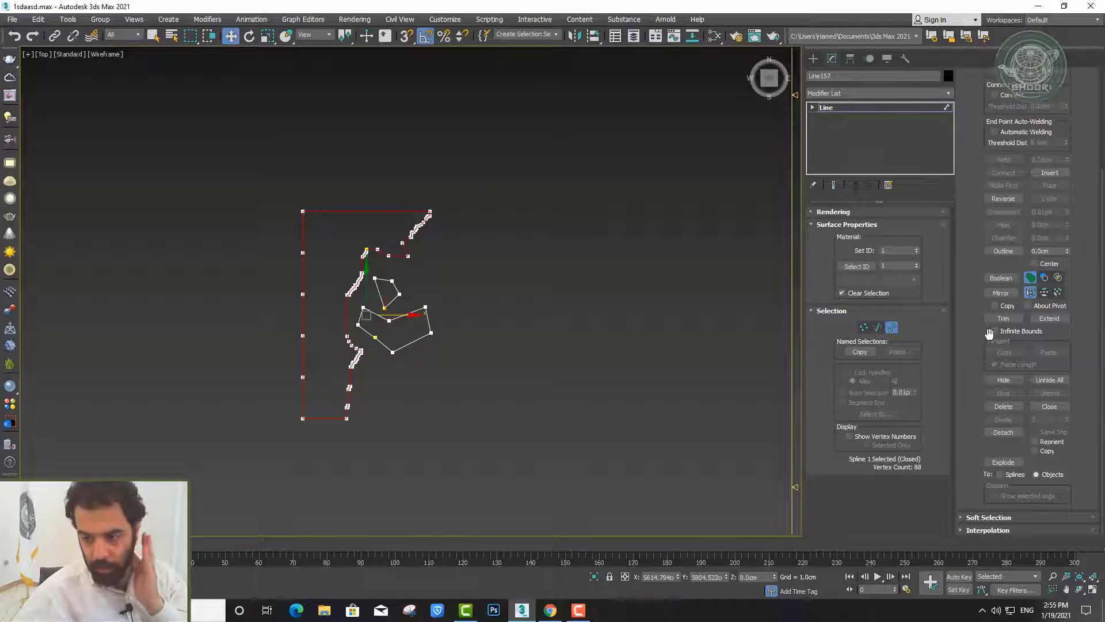
drag(988, 334, 991, 341)
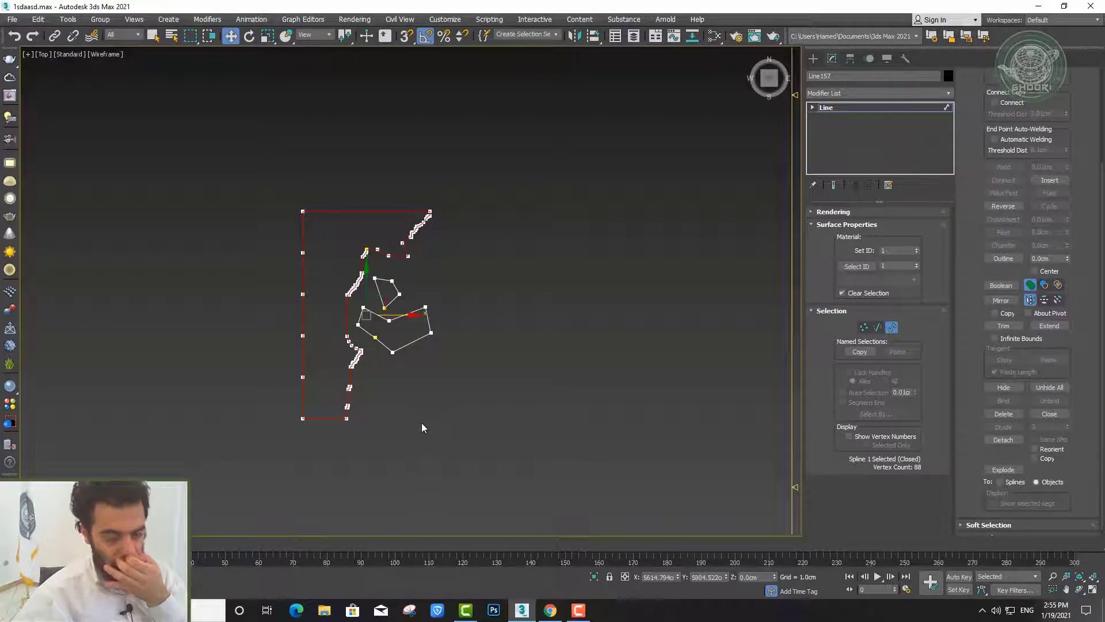
scroll(350, 279, up, 3)
scroll(349, 280, up, 2)
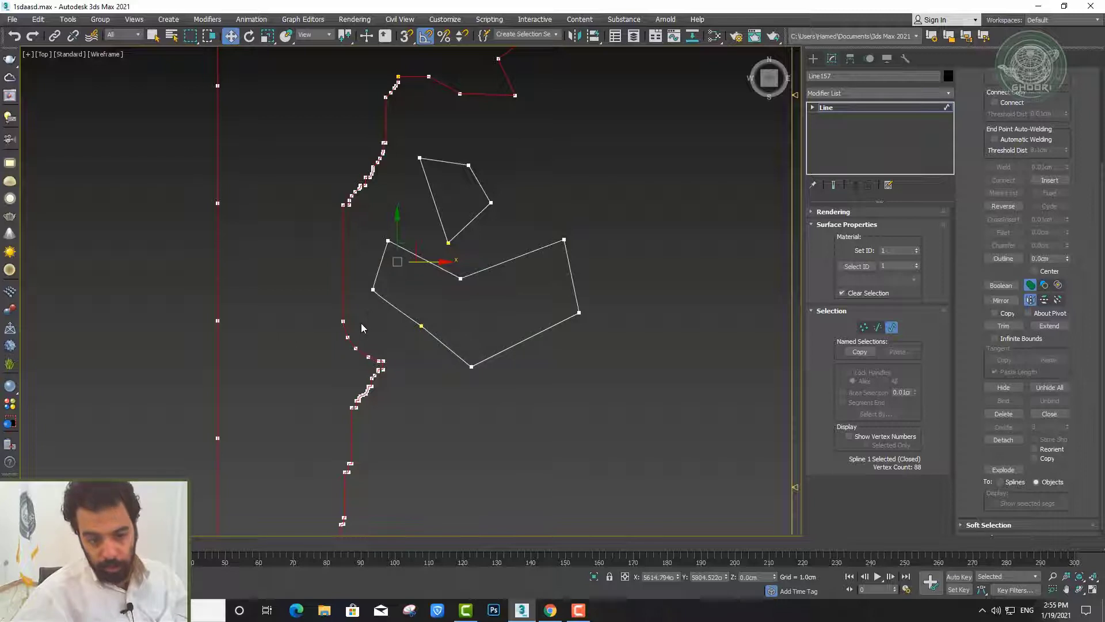
middle_drag(374, 236, 389, 156)
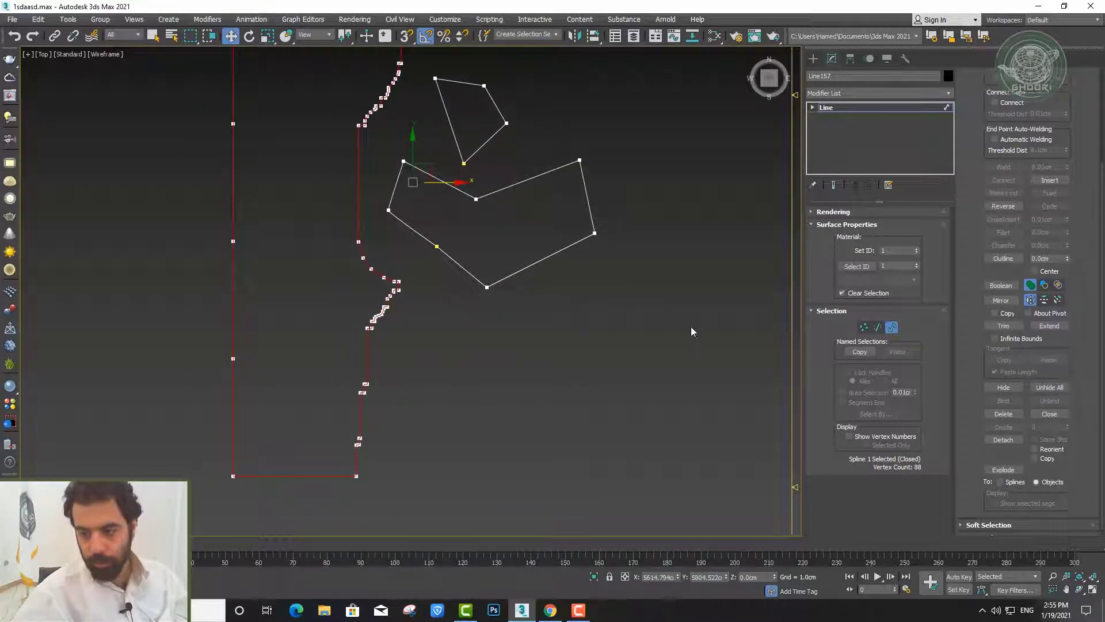
click(885, 332)
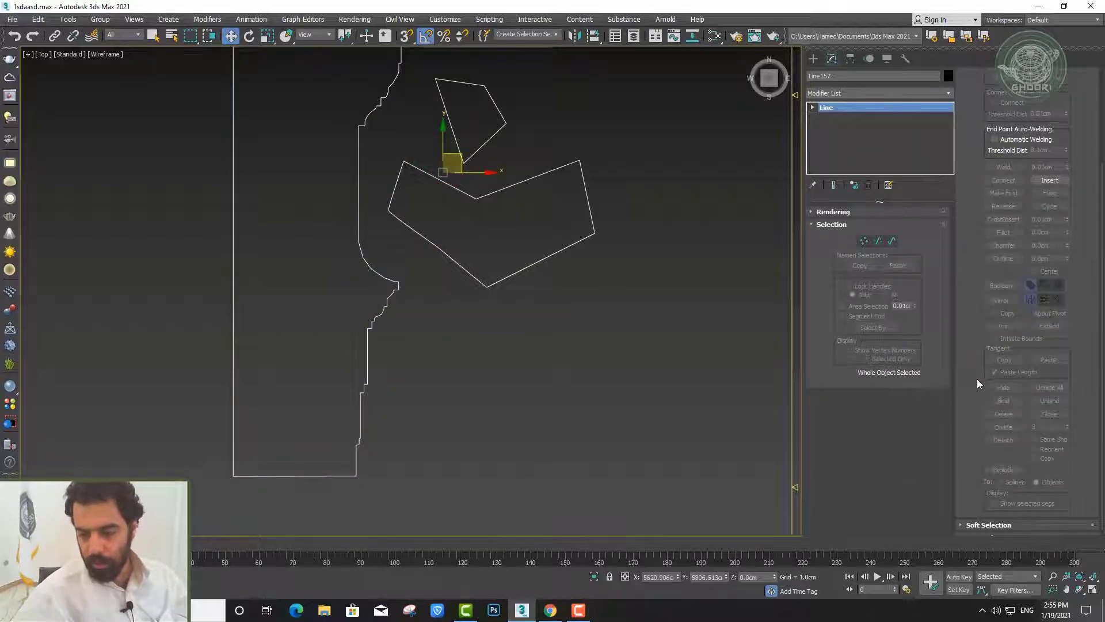
scroll(979, 399, up, 3)
scroll(979, 400, up, 2)
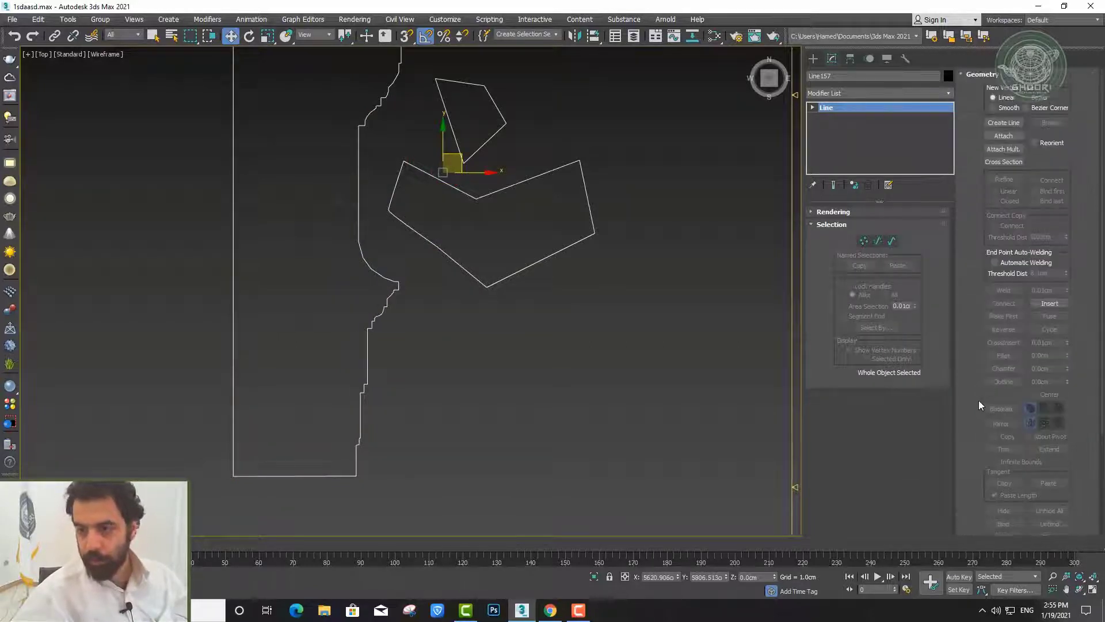
Reverse the outline spline's direction, exit sub-object mode and zoom out the Top view
click(891, 241)
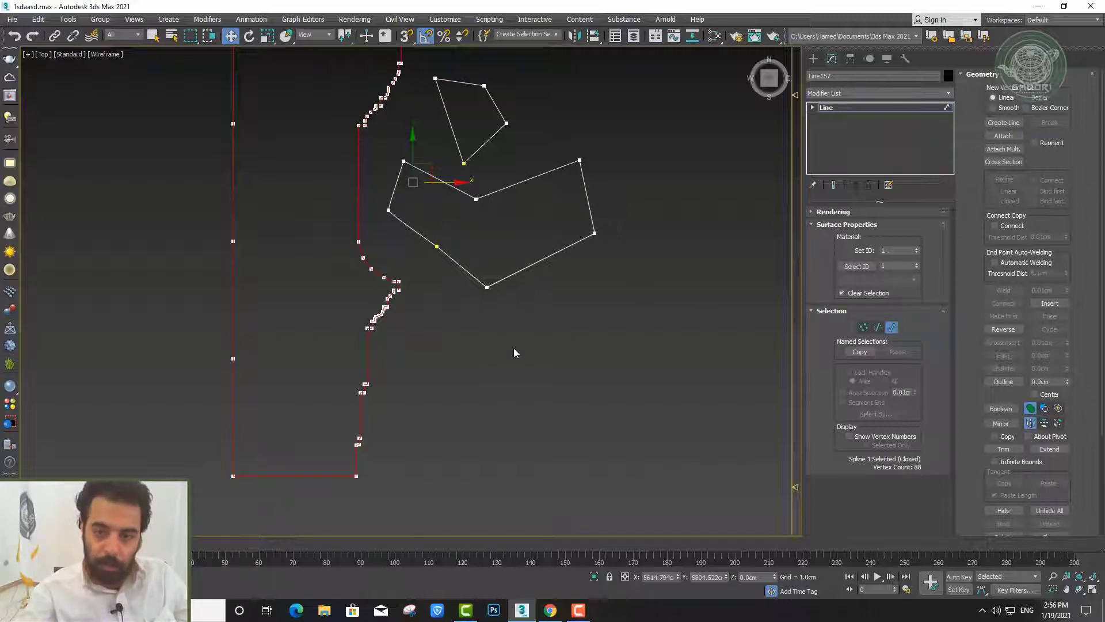
click(991, 330)
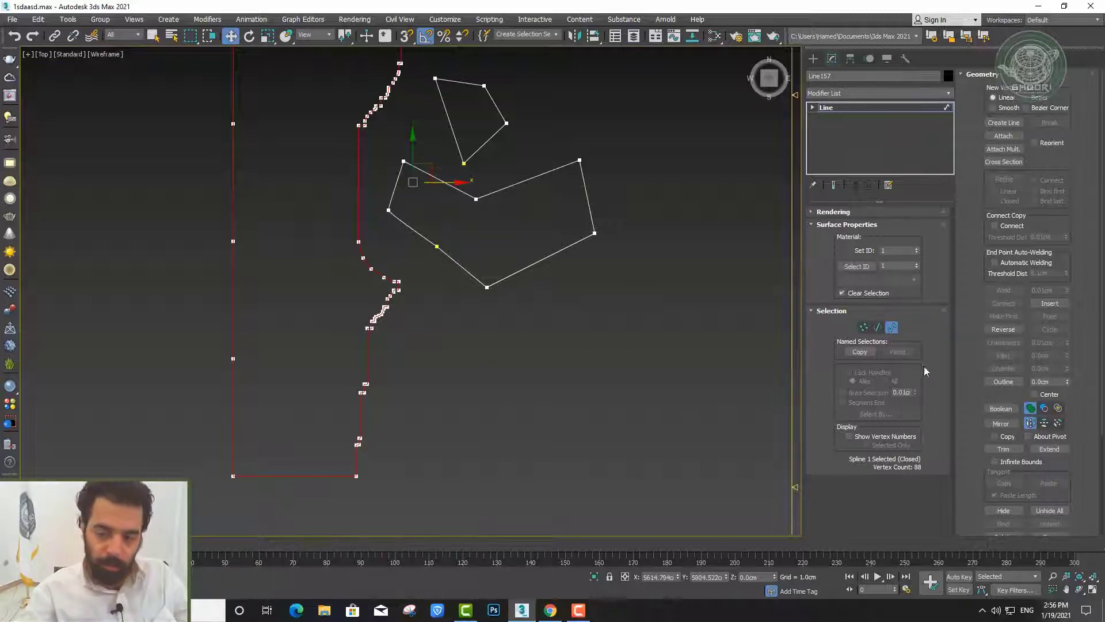
scroll(464, 270, down, 5)
scroll(464, 270, up, 2)
scroll(464, 269, up, 2)
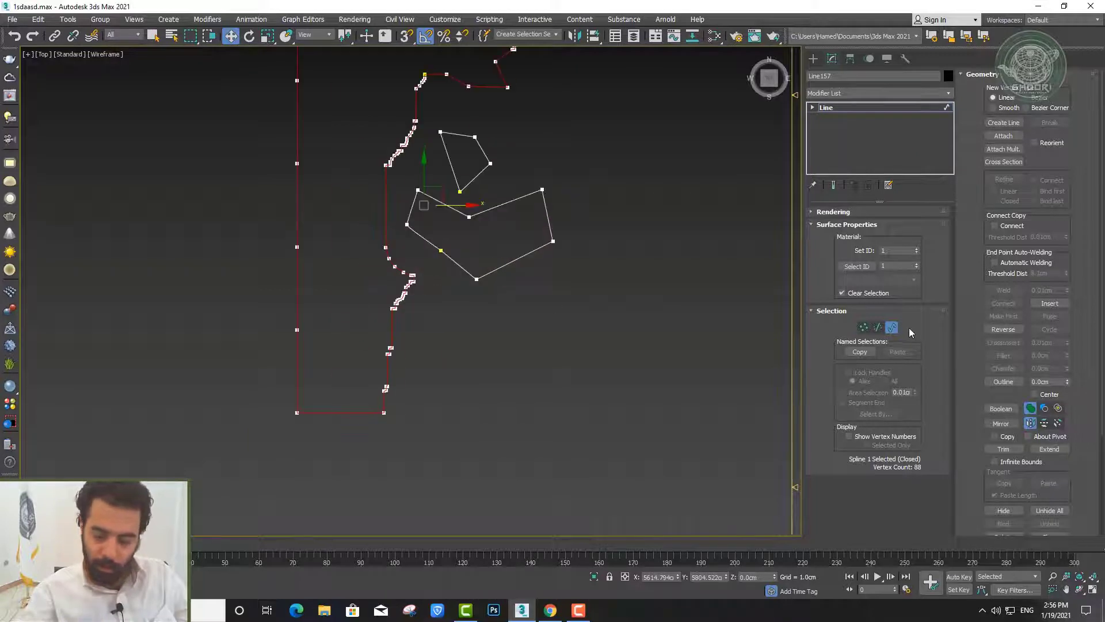
click(892, 327)
scroll(439, 266, down, 1)
scroll(439, 266, down, 3)
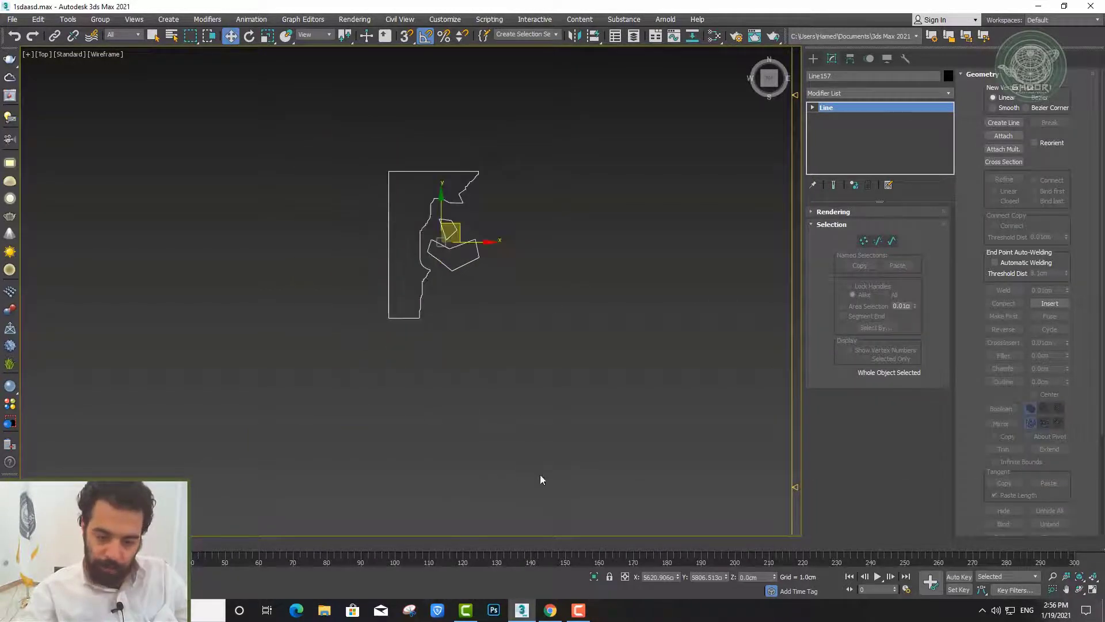
scroll(643, 426, down, 3)
middle_drag(551, 321, 395, 207)
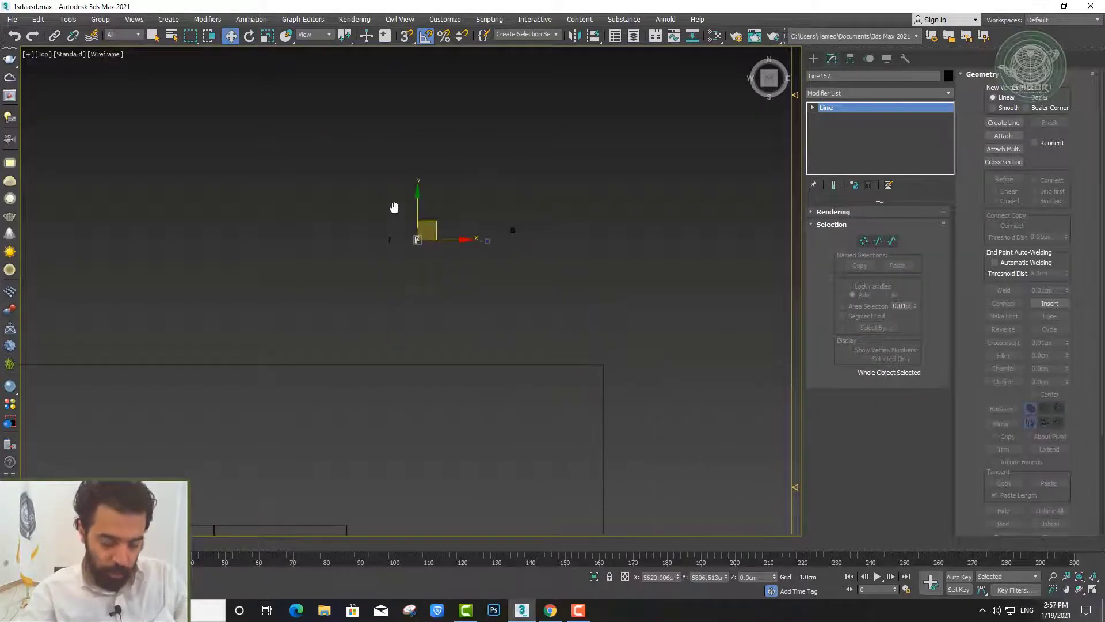
Switch to Perspective, zoom into the front balcony and select its Sweep object Line335
key(p)
scroll(266, 287, down, 3)
scroll(270, 282, down, 3)
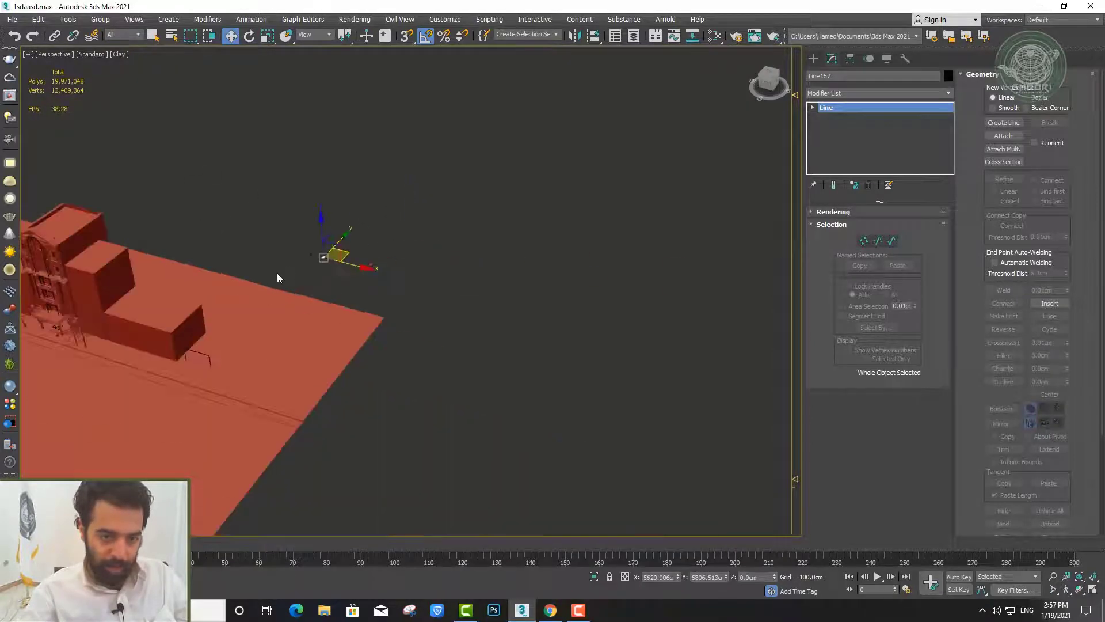
middle_drag(277, 273, 525, 210)
scroll(357, 241, up, 3)
scroll(348, 244, up, 3)
scroll(345, 248, up, 2)
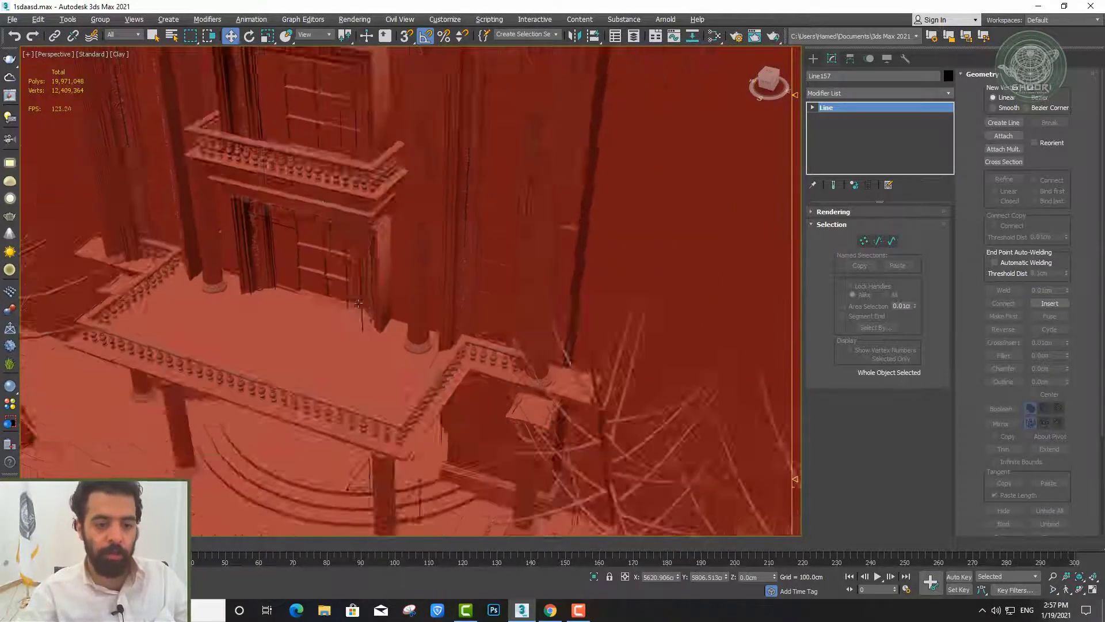
scroll(341, 258, up, 2)
scroll(341, 258, down, 5)
scroll(342, 253, up, 2)
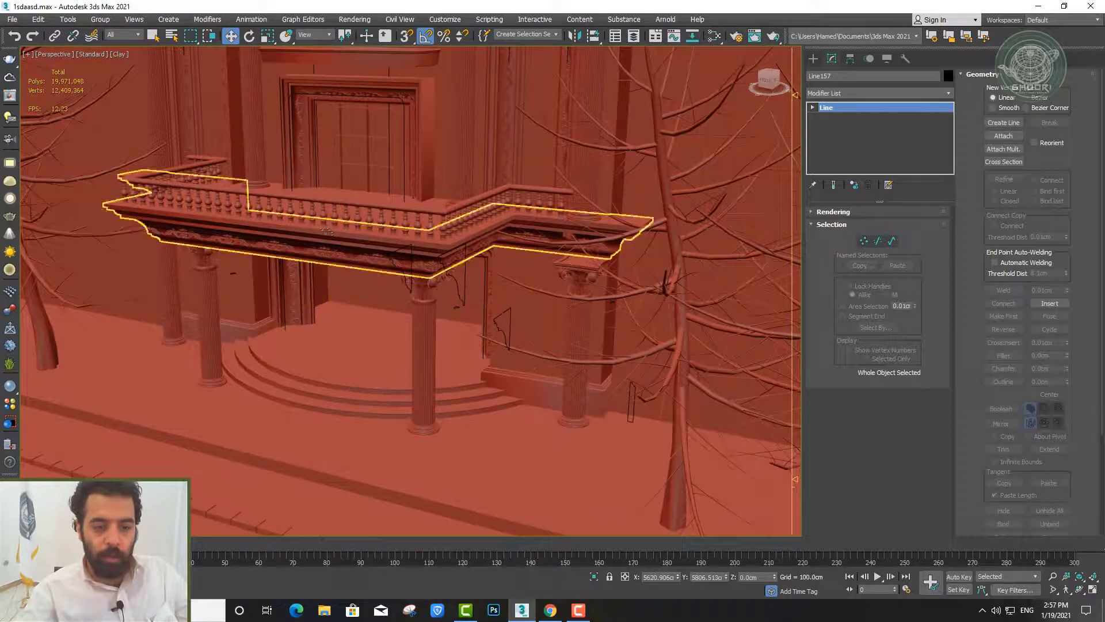
scroll(342, 253, up, 2)
scroll(343, 253, down, 2)
scroll(345, 287, up, 2)
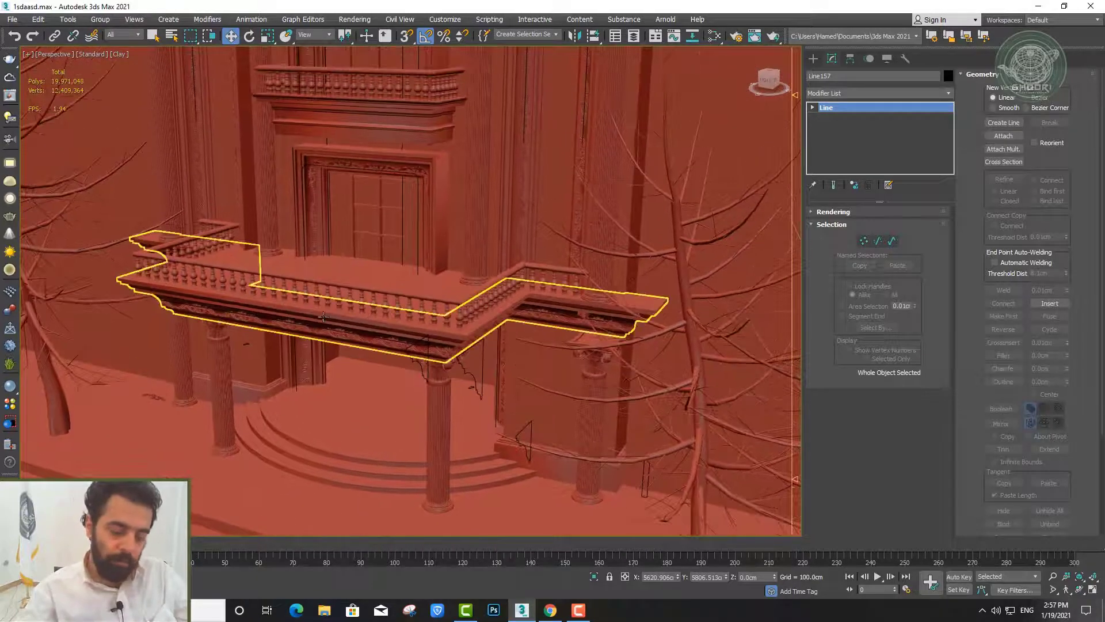
scroll(294, 357, up, 2)
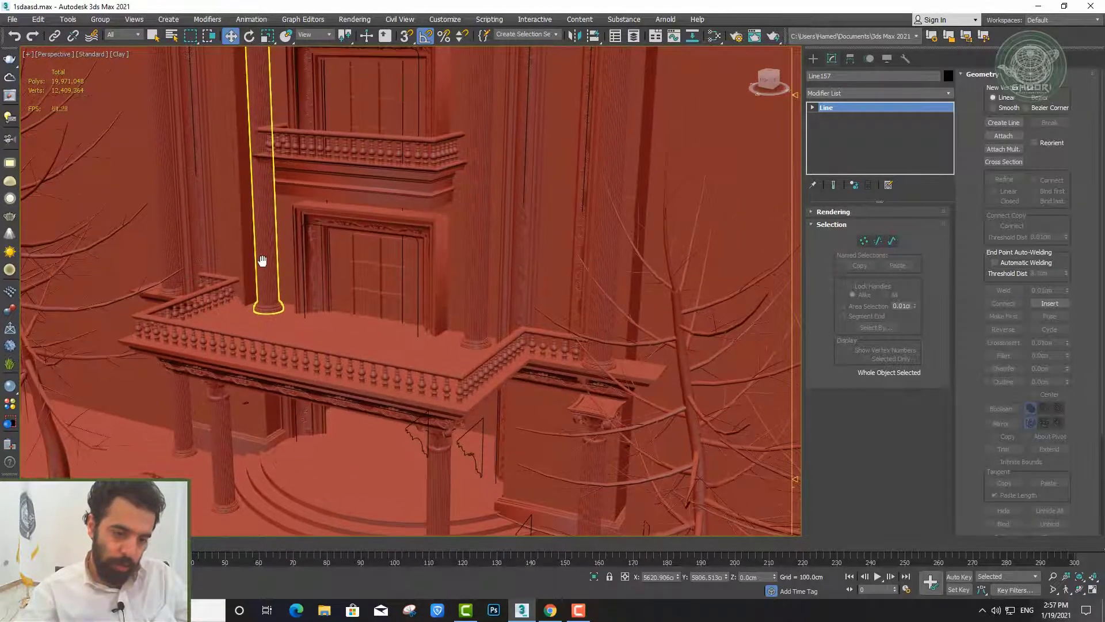
click(295, 379)
scroll(316, 391, up, 3)
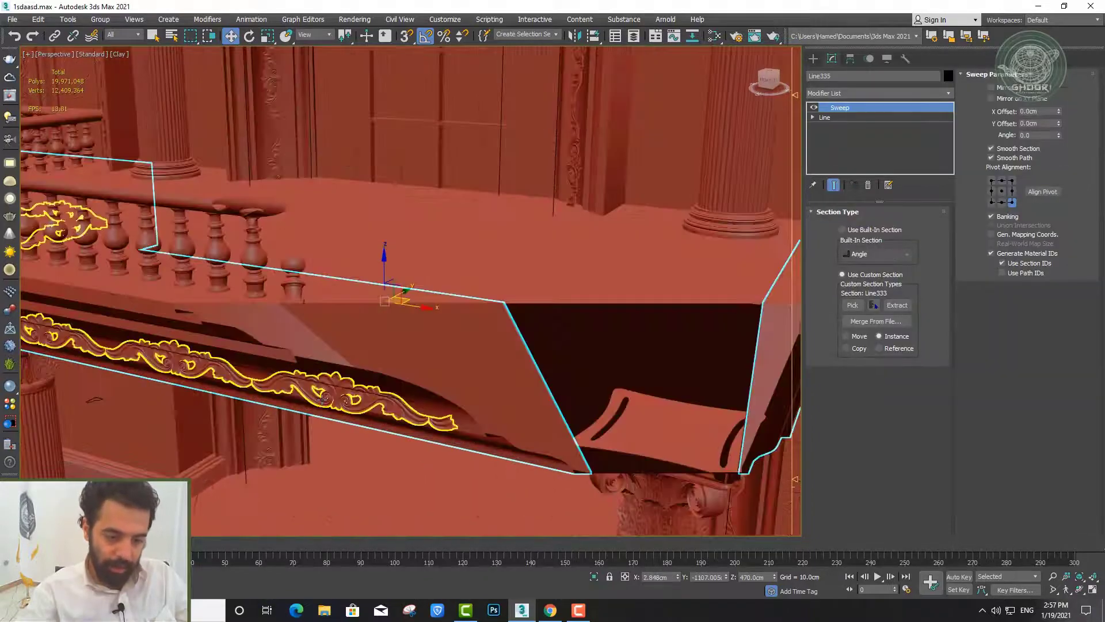
click(294, 384)
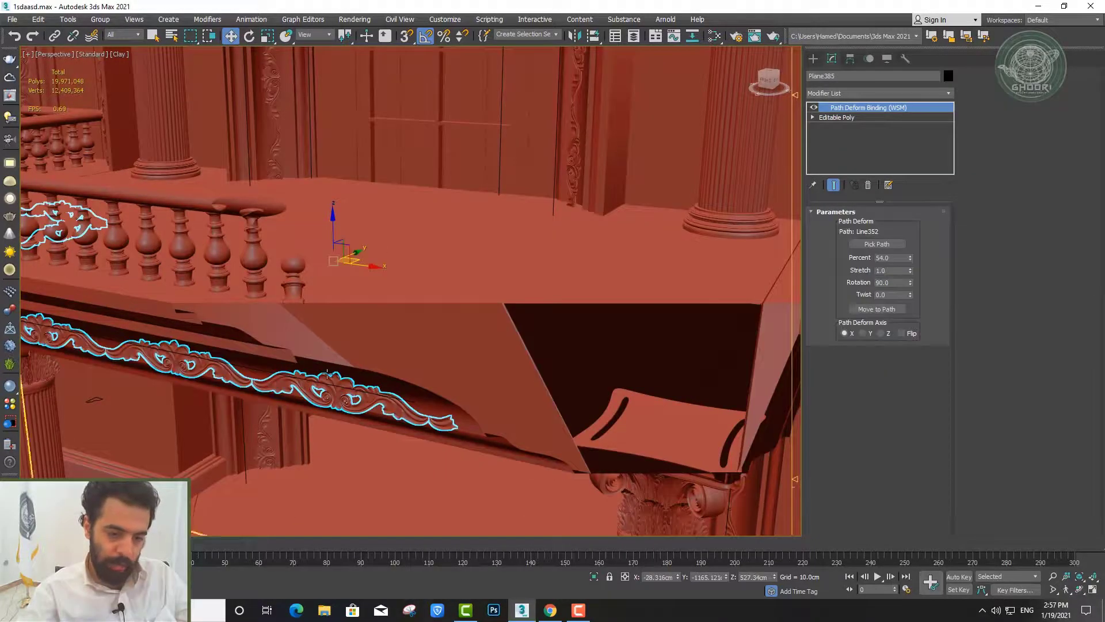
scroll(337, 364, down, 4)
alt+middle_drag(337, 364, 294, 316)
scroll(289, 310, up, 1)
scroll(289, 310, up, 2)
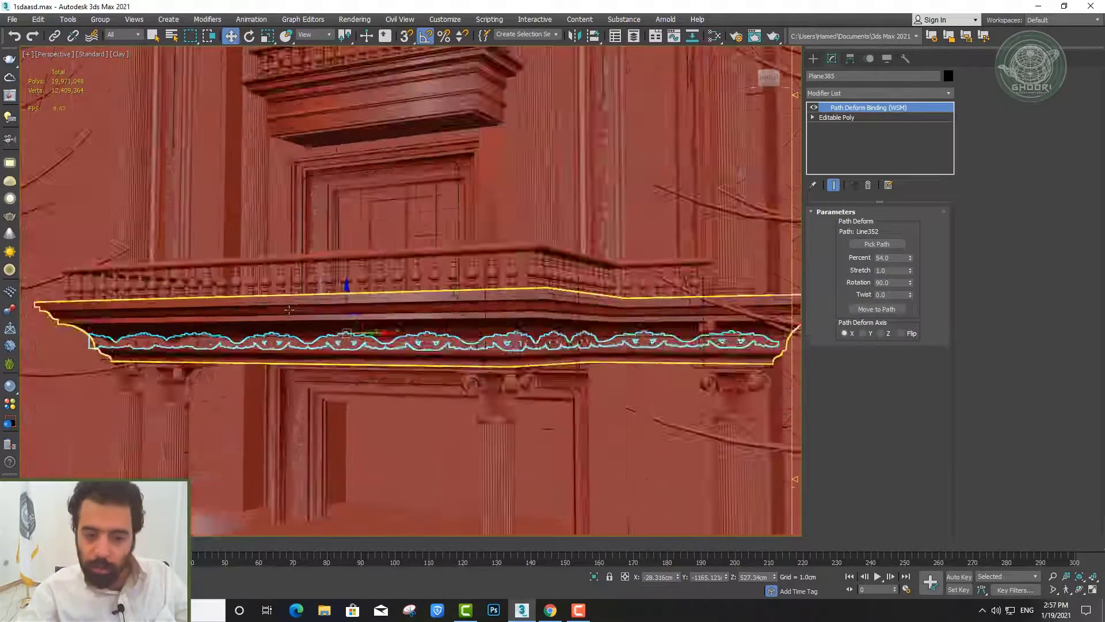
scroll(289, 310, up, 2)
click(289, 310)
scroll(289, 310, down, 4)
scroll(321, 259, down, 2)
alt+middle_drag(321, 259, 339, 373)
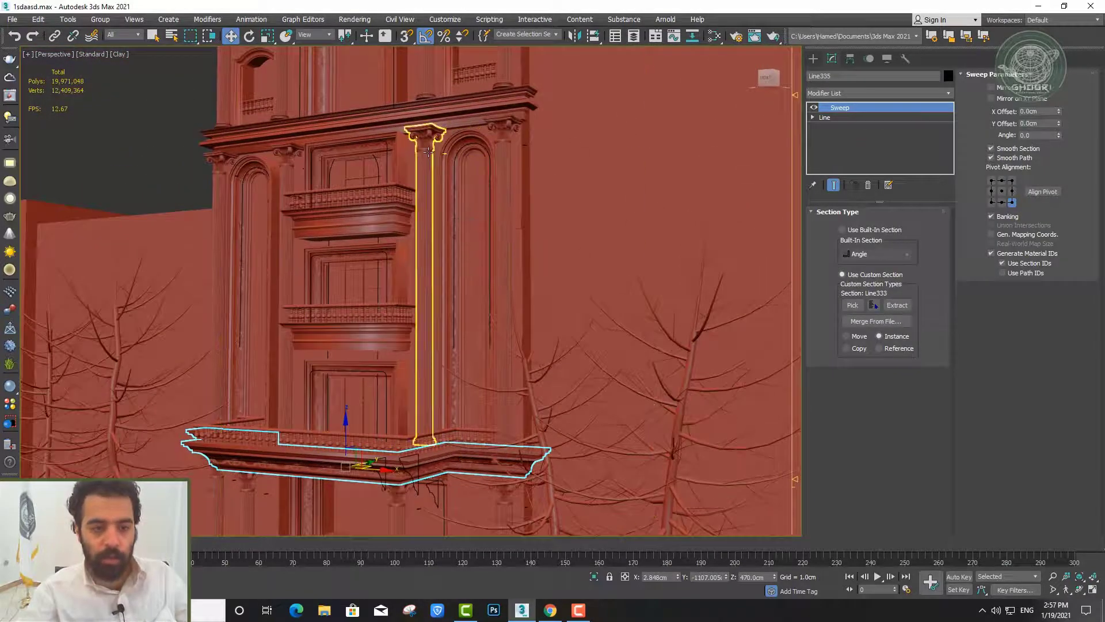
scroll(391, 134, up, 3)
scroll(328, 116, down, 3)
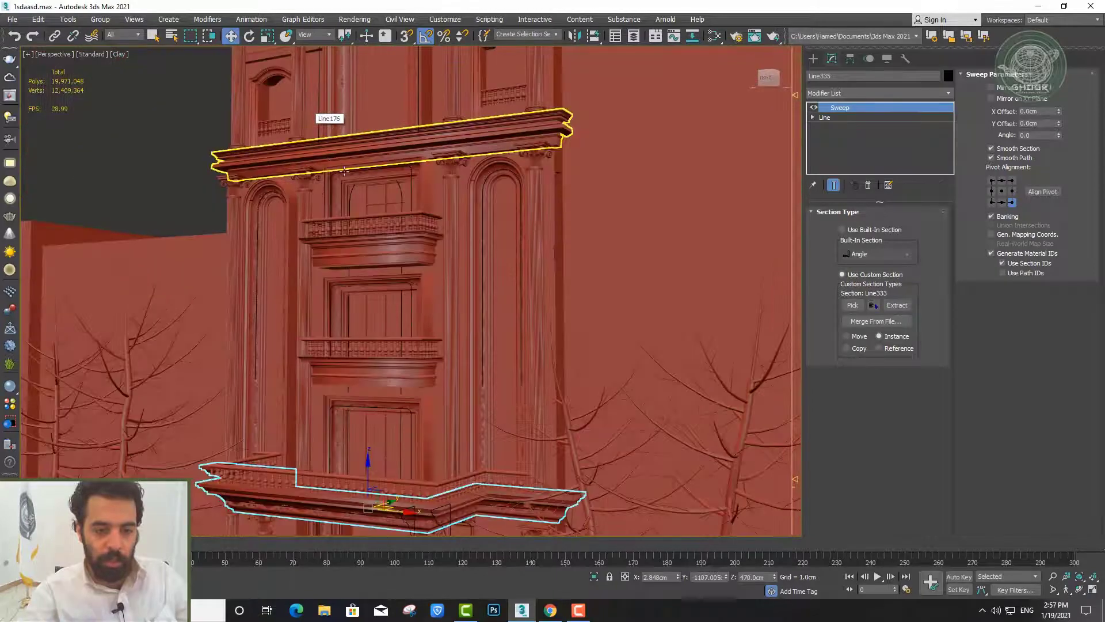
scroll(417, 183, up, 3)
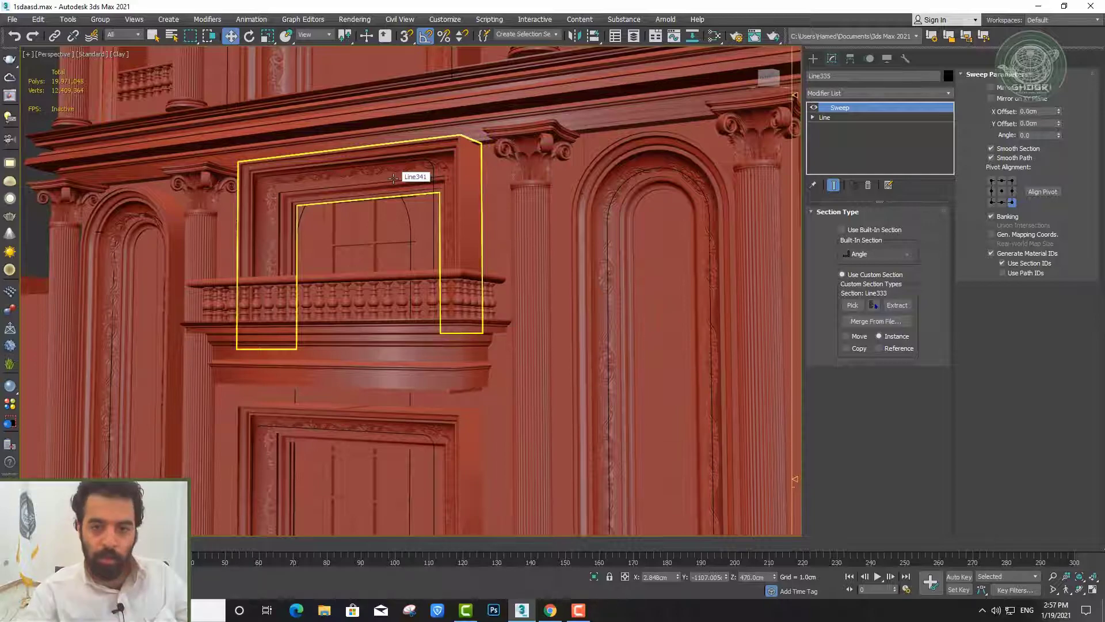
Inspect the upper-floor windows, balcony cornice and door frame by panning and zooming
middle_drag(393, 178, 463, 195)
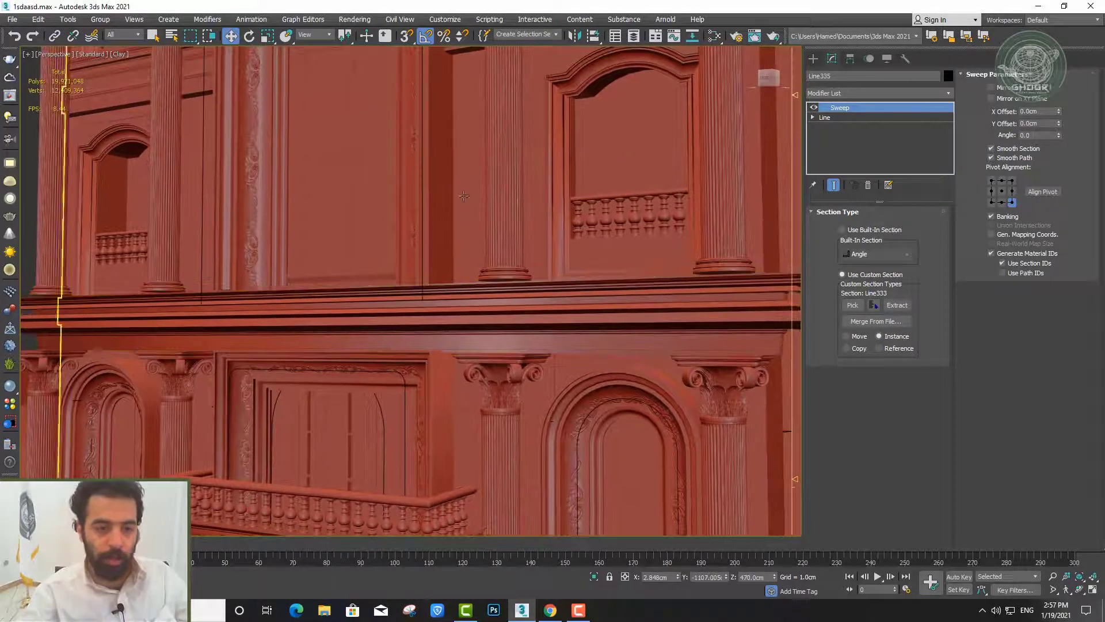
middle_drag(451, 136, 440, 318)
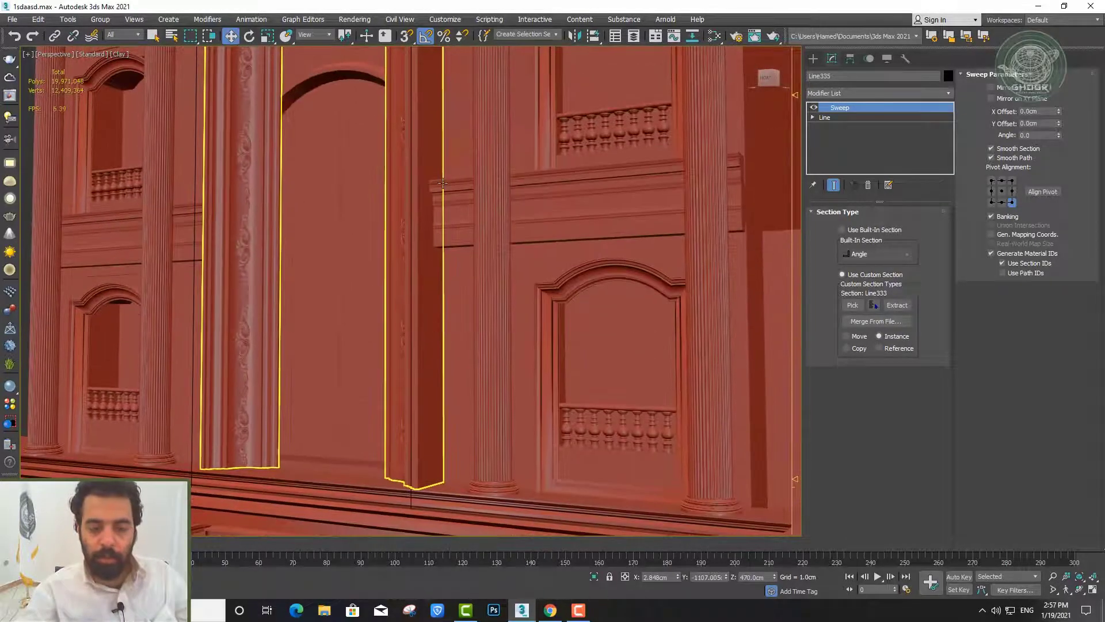
scroll(443, 183, down, 2)
scroll(461, 334, down, 4)
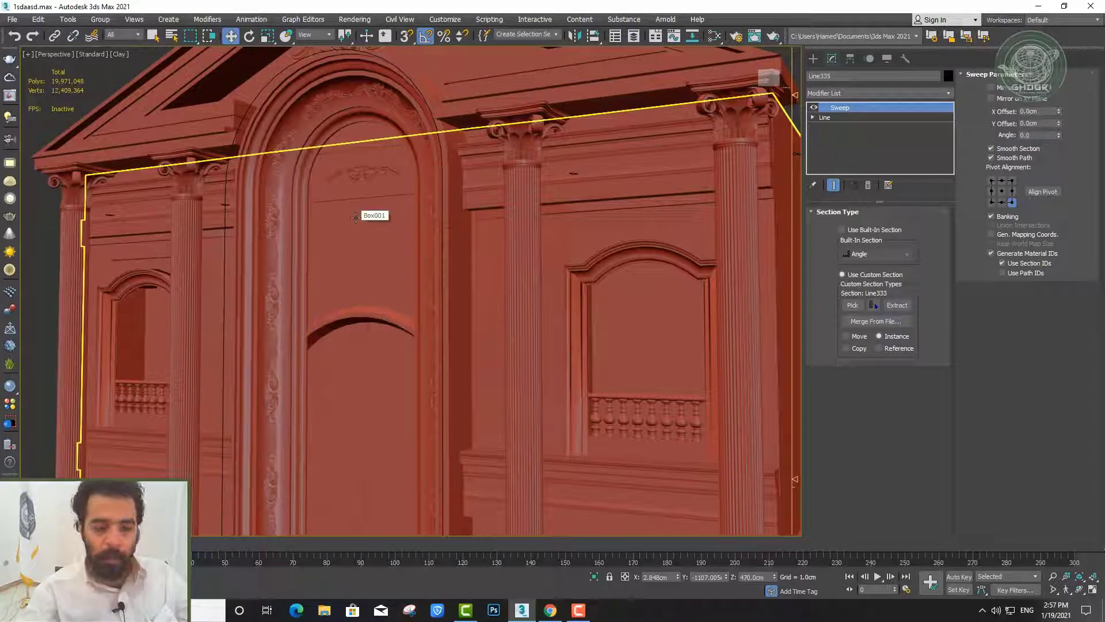
key(z)
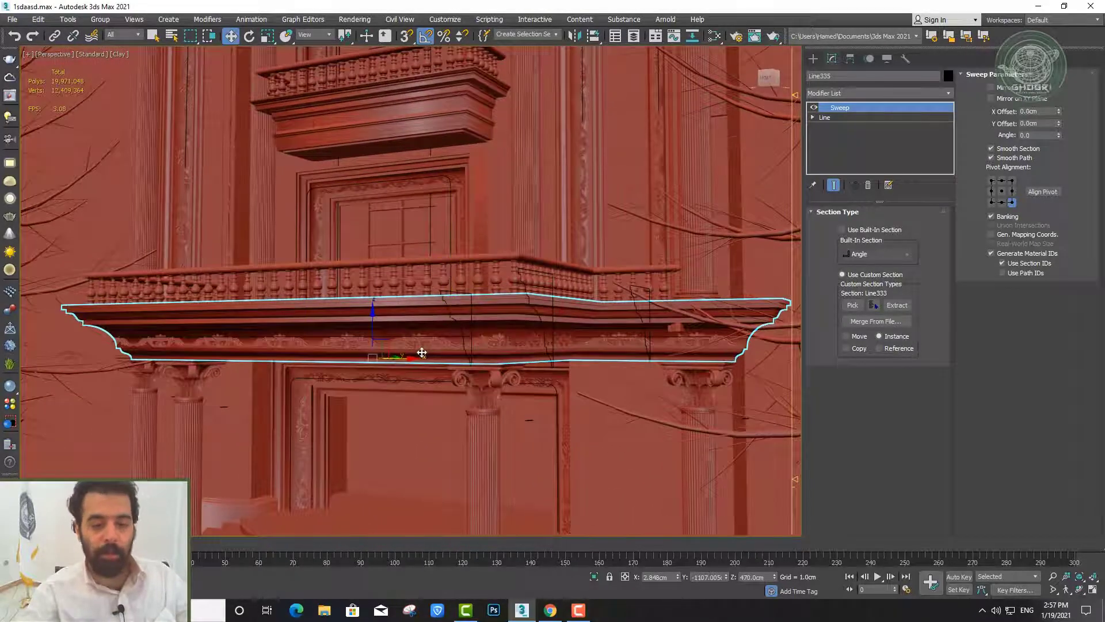
scroll(422, 352, up, 4)
scroll(458, 404, down, 2)
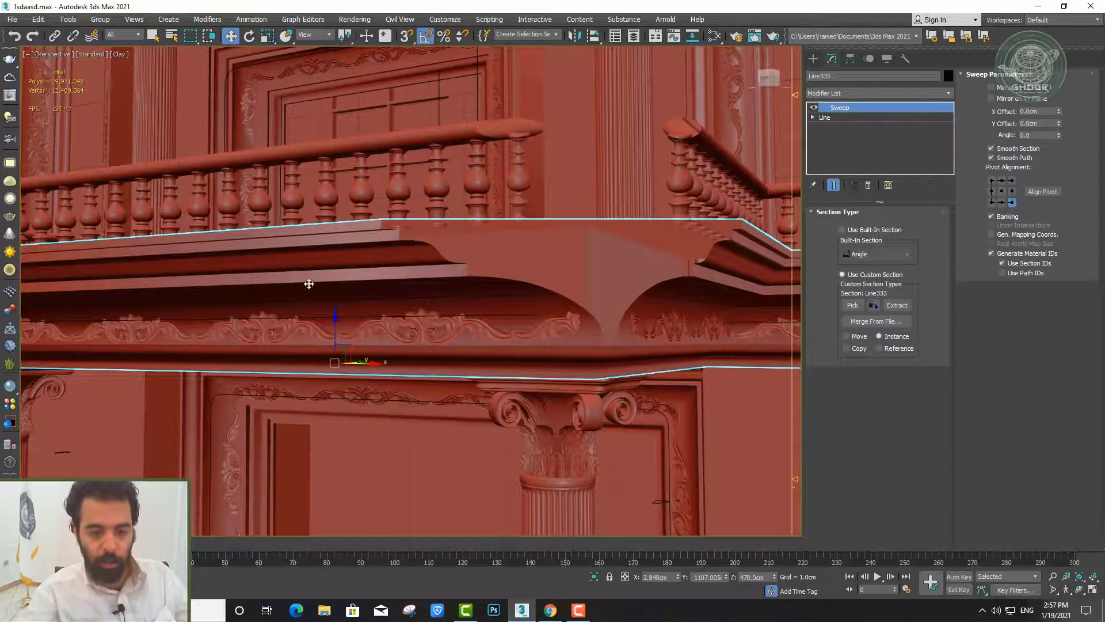
scroll(457, 405, down, 3)
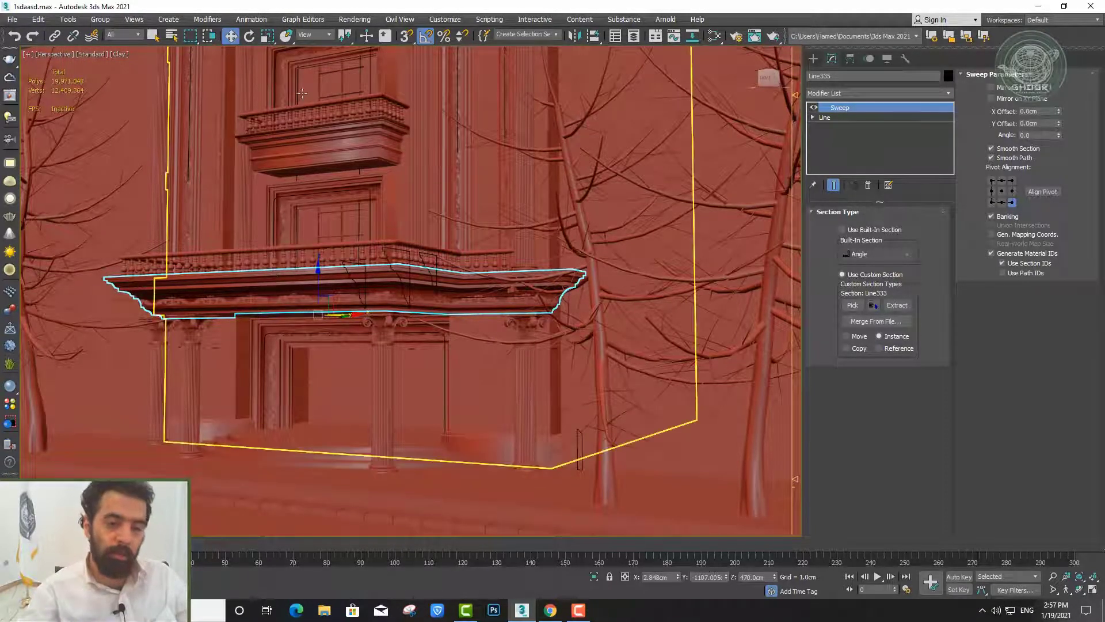
scroll(364, 286, up, 3)
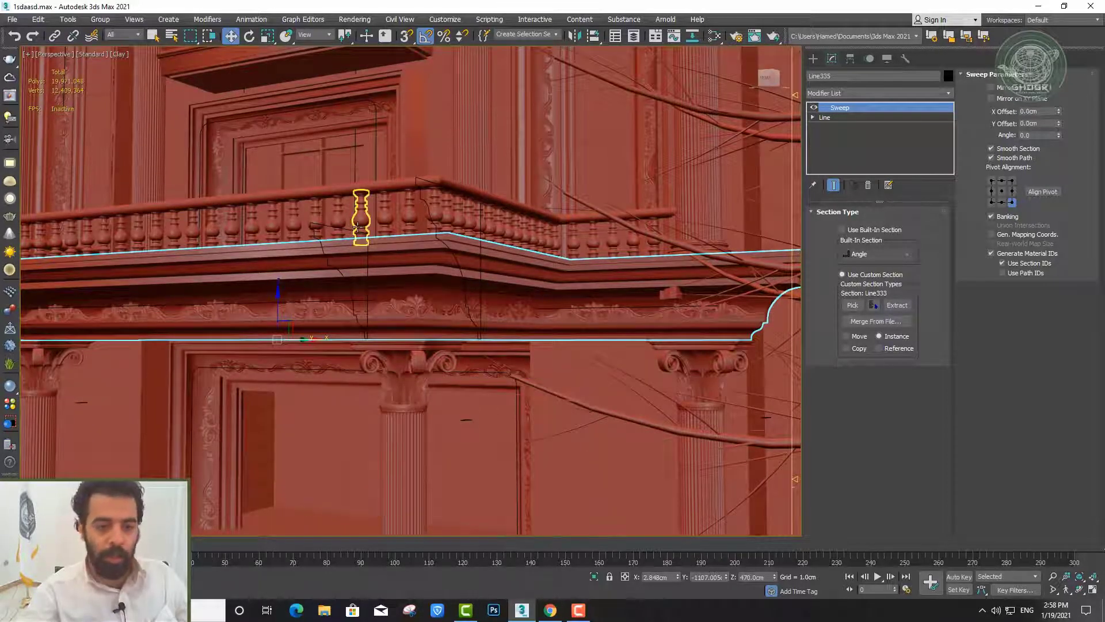
middle_drag(358, 233, 424, 455)
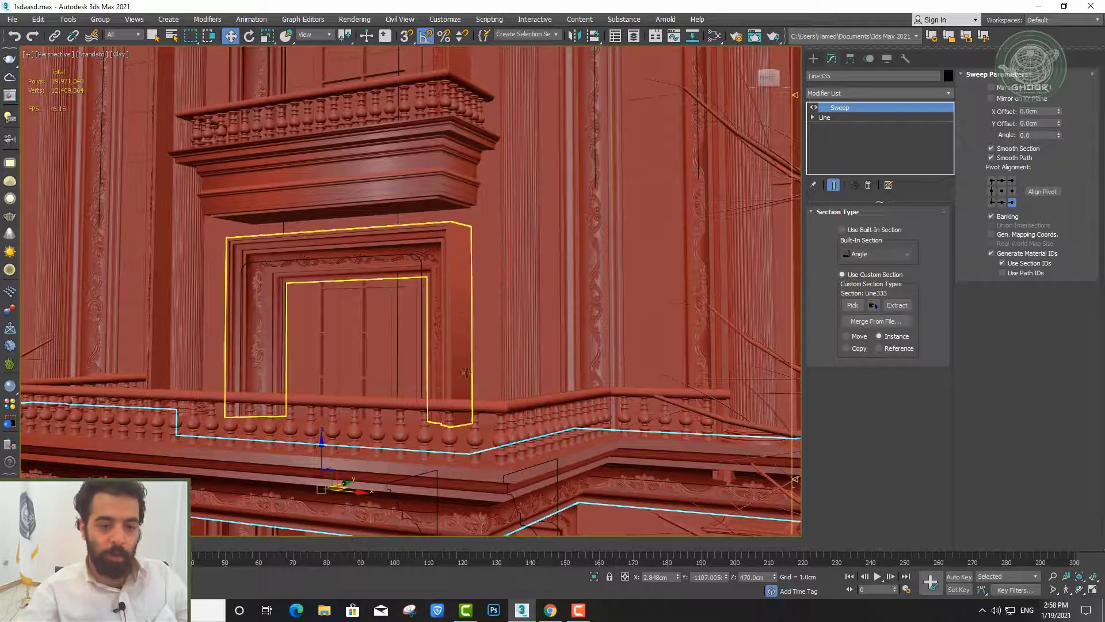
middle_drag(443, 283, 403, 173)
scroll(403, 172, down, 3)
scroll(387, 163, up, 2)
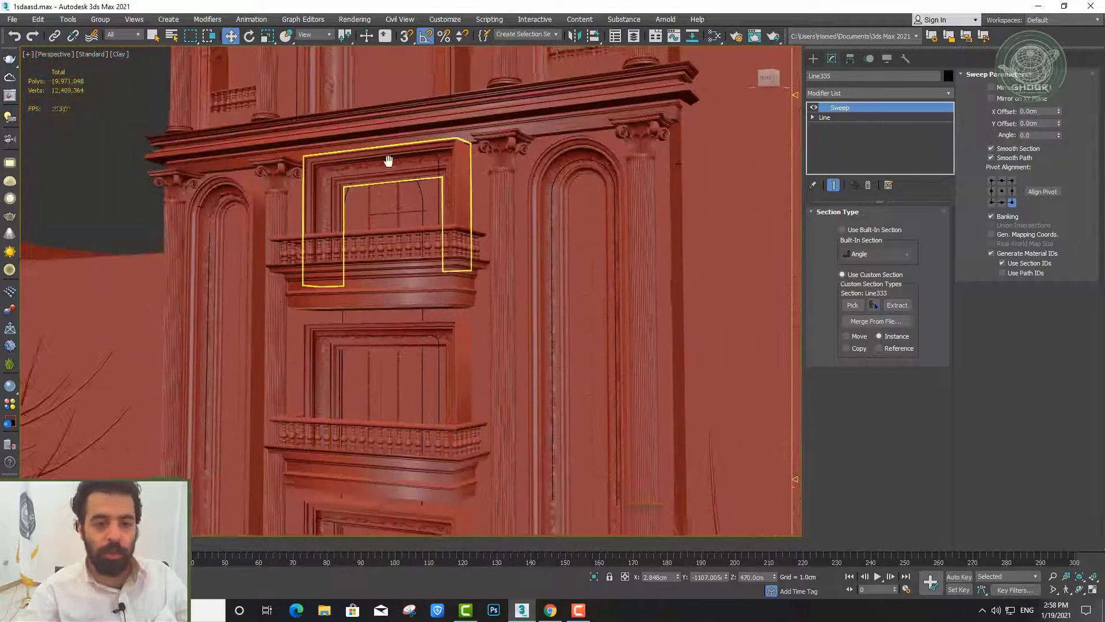
scroll(499, 216, up, 3)
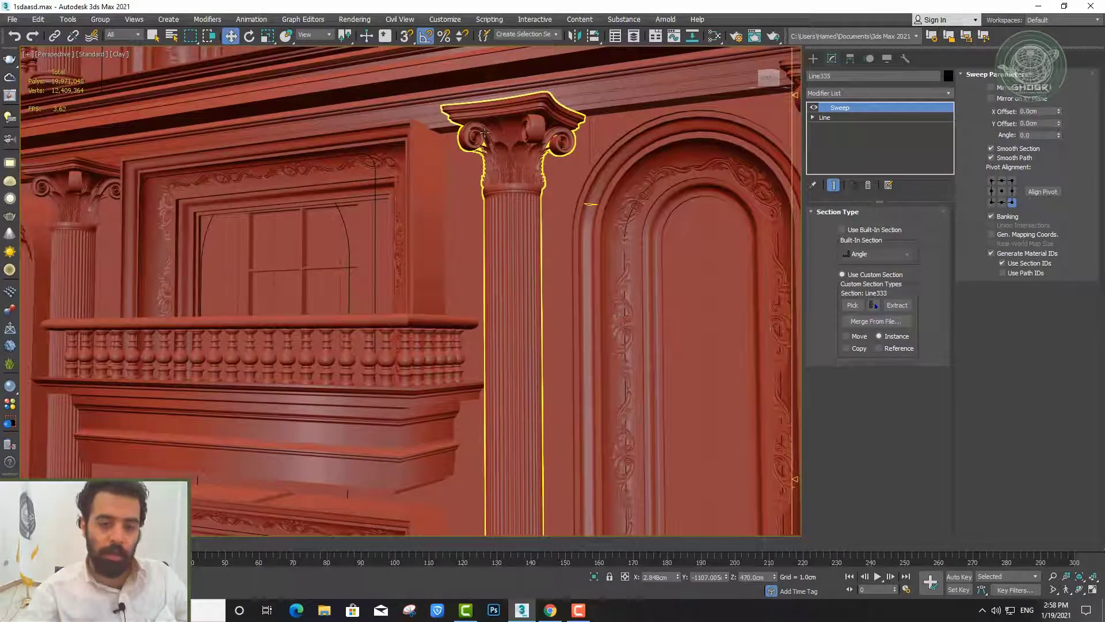
Move the view down to examine the column capitals and façade columns
middle_drag(485, 131, 465, 299)
scroll(493, 350, up, 5)
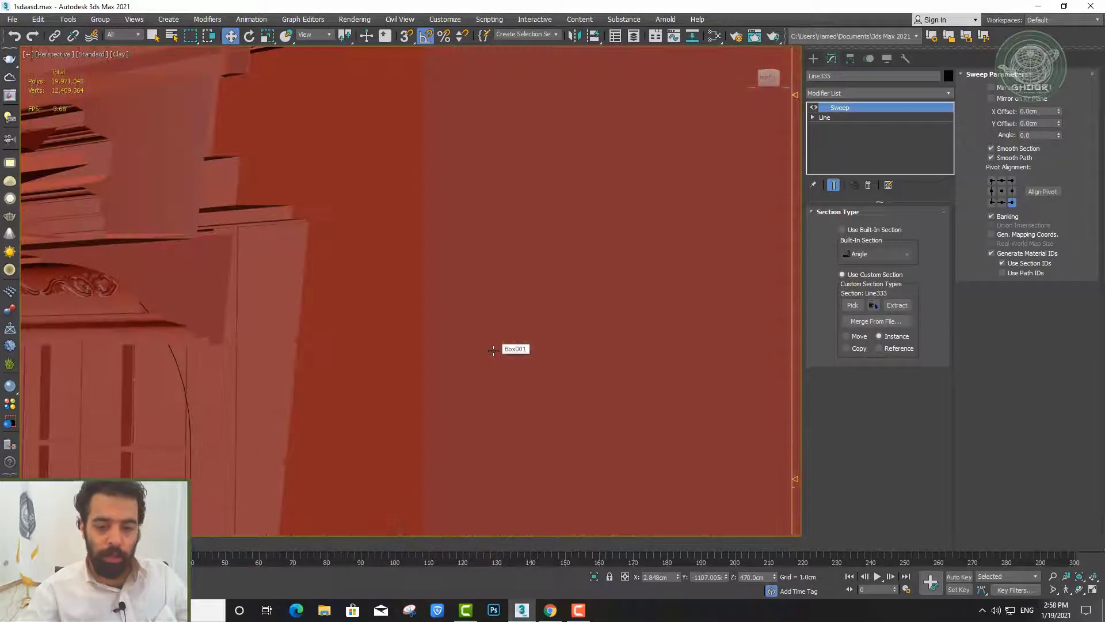
scroll(493, 350, down, 5)
mouse_move(495, 337)
alt+middle_down()
mouse_move(483, 325)
mouse_move(506, 338)
alt+middle_up()
scroll(500, 330, down, 3)
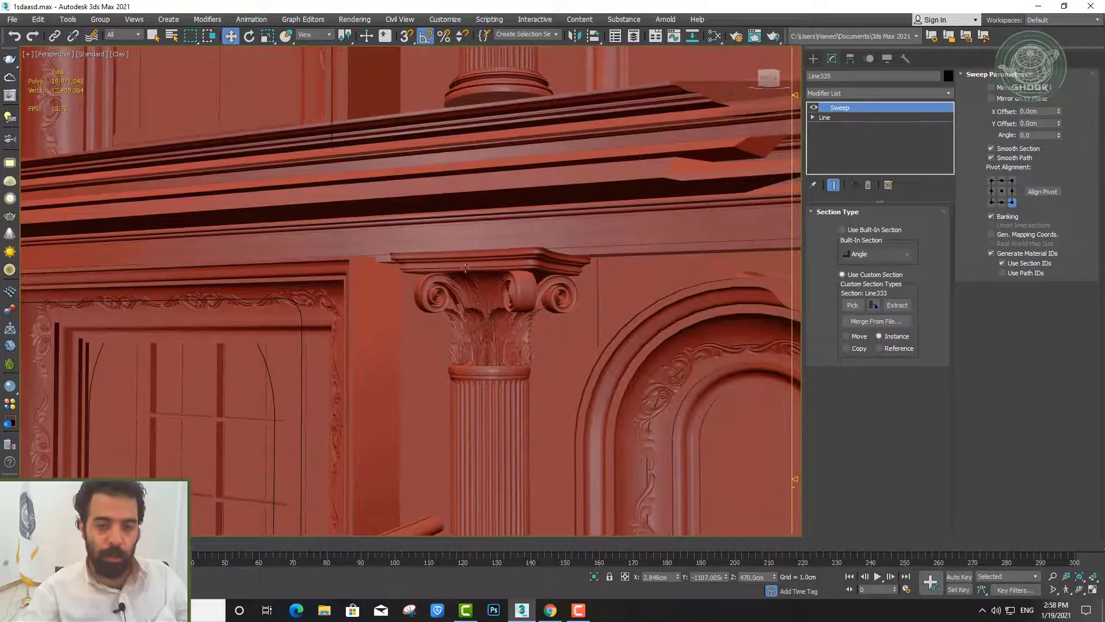
scroll(501, 330, down, 3)
mouse_move(426, 190)
middle_down()
mouse_move(463, 345)
mouse_move(357, 340)
middle_up()
Select the left arched window frame, then the large Box001 behind the lower façade
click(248, 316)
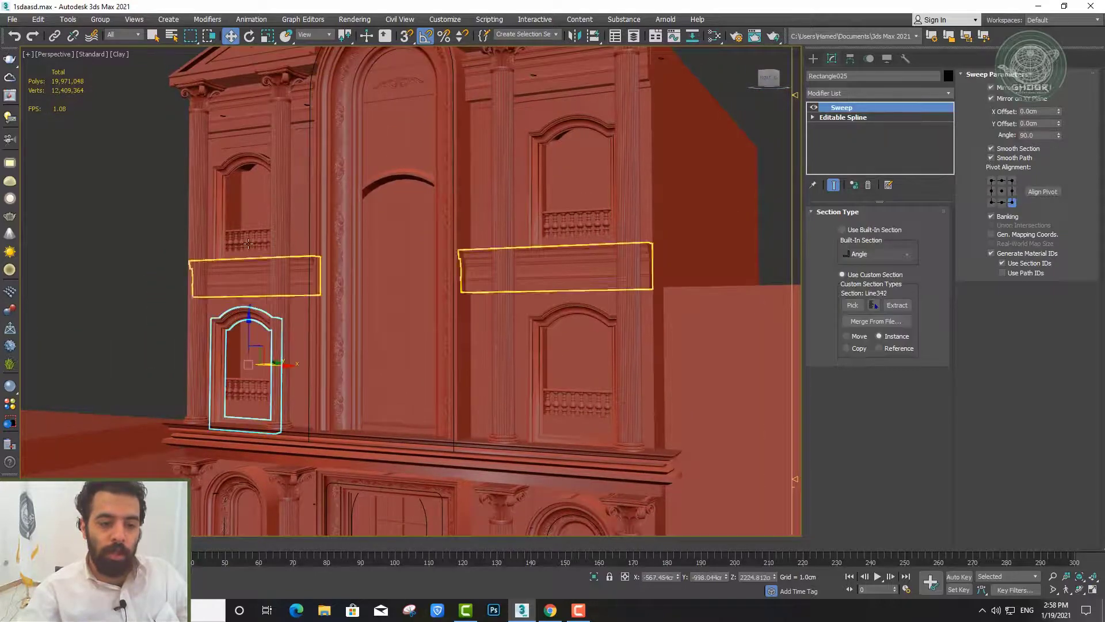
scroll(248, 243, down, 3)
middle_drag(288, 172, 288, 190)
scroll(425, 141, up, 4)
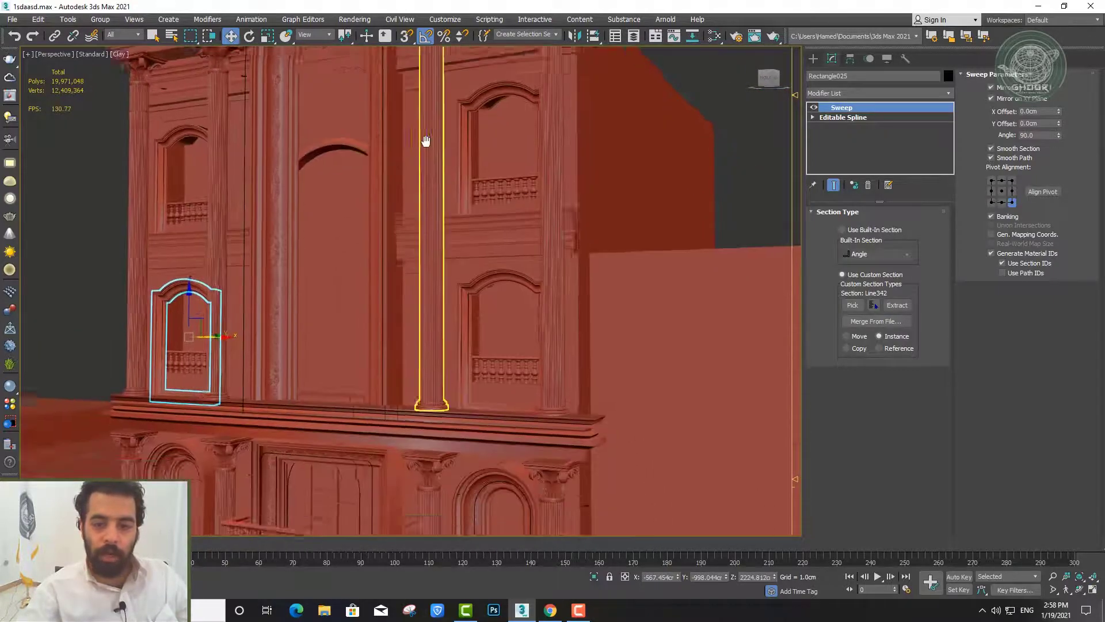
scroll(425, 141, down, 3)
middle_drag(425, 141, 459, 148)
scroll(469, 193, up, 2)
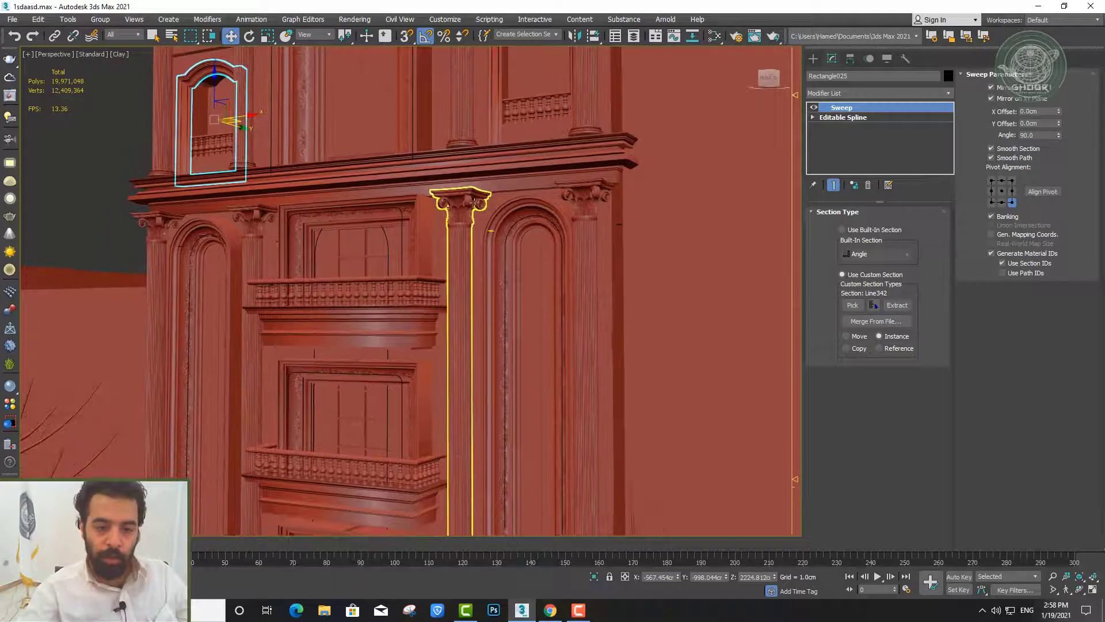
click(474, 143)
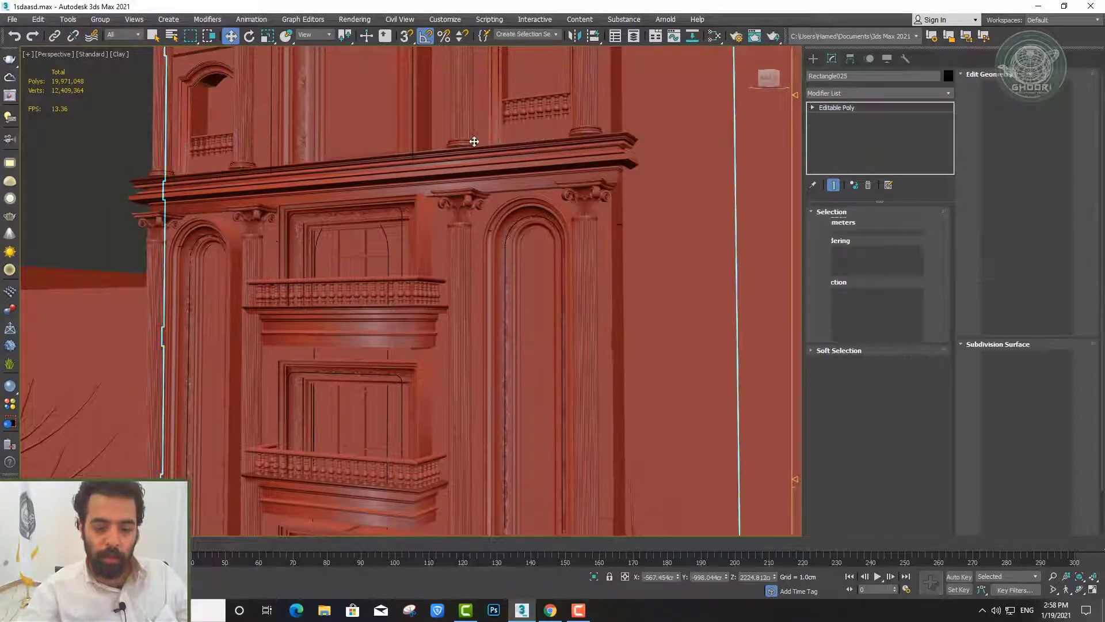
scroll(474, 142, down, 5)
key(alt+q)
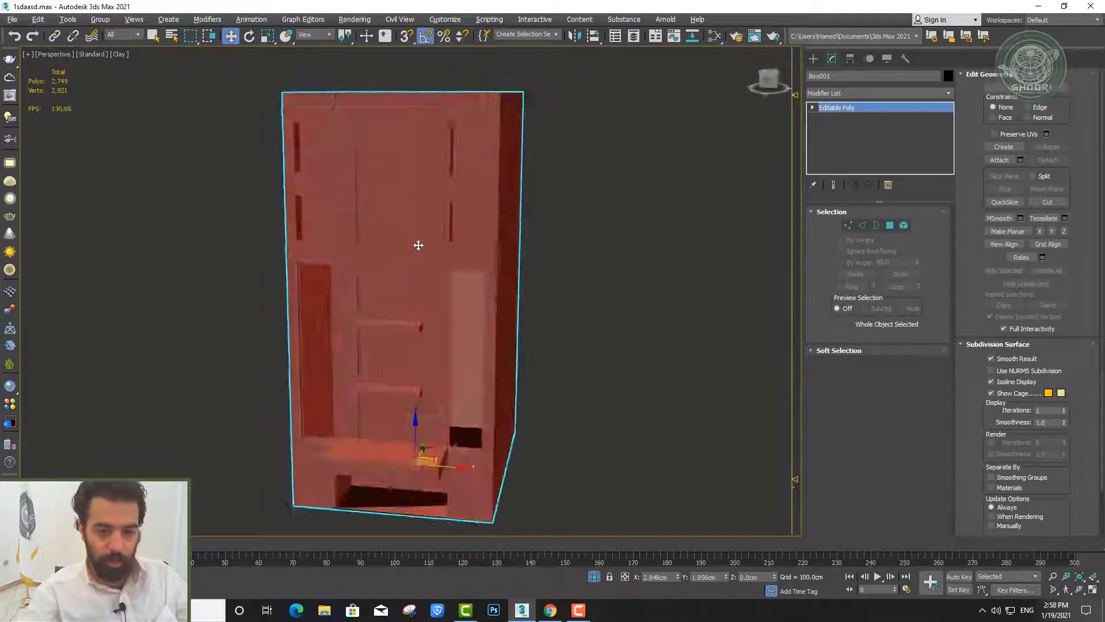
key(F4)
scroll(419, 245, up, 2)
scroll(372, 244, up, 3)
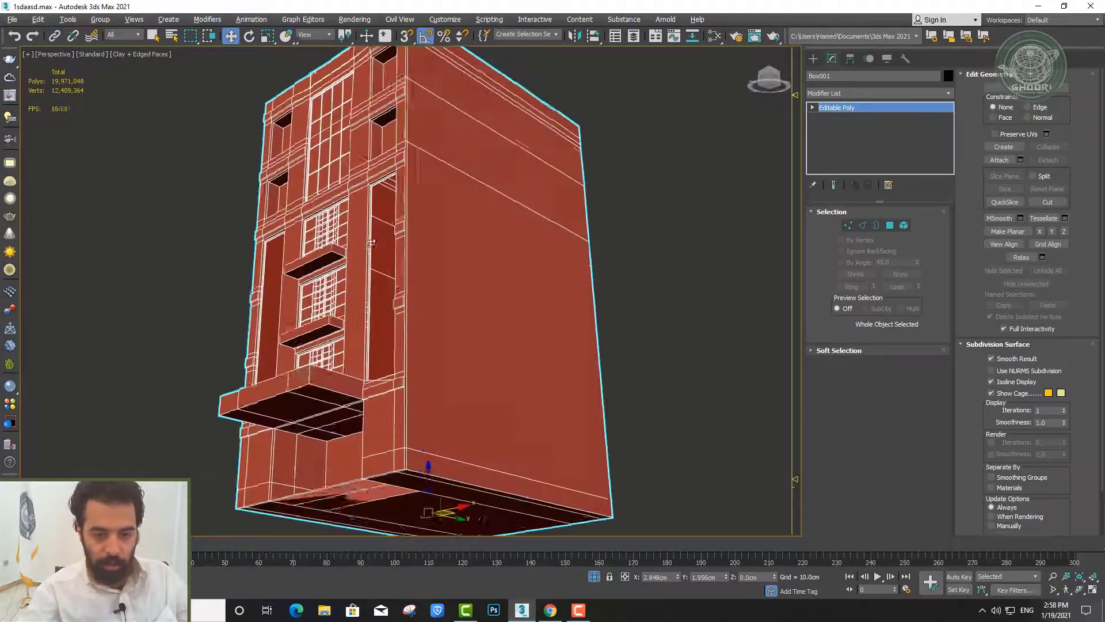
alt+middle_drag(372, 244, 518, 247)
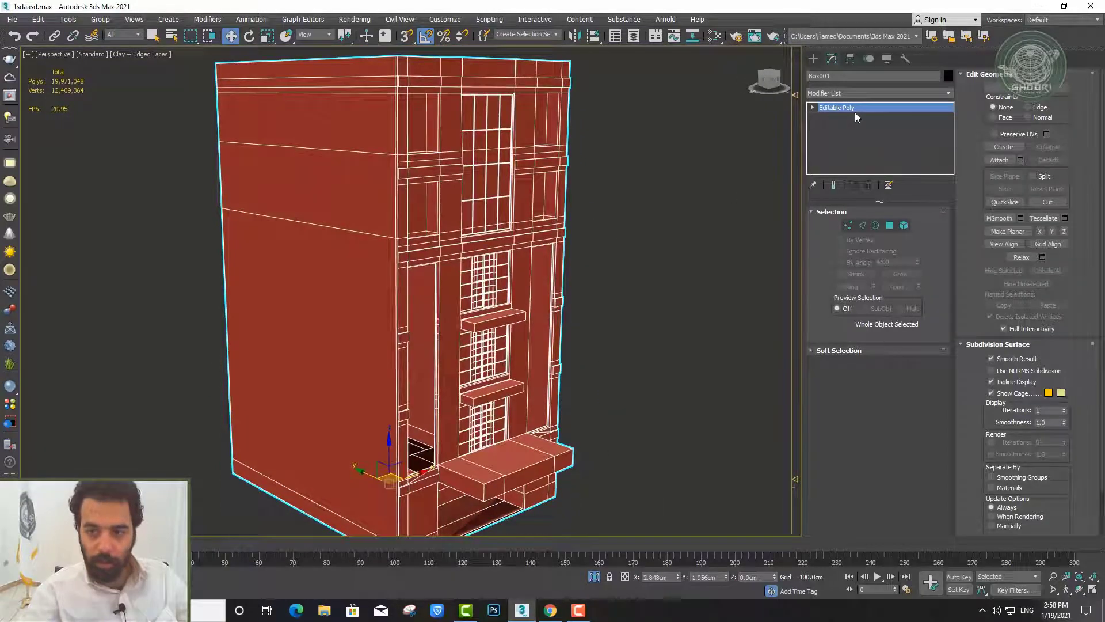
mouse_move(603, 198)
alt+middle_down()
mouse_move(407, 209)
mouse_move(441, 205)
mouse_move(442, 190)
alt+middle_up()
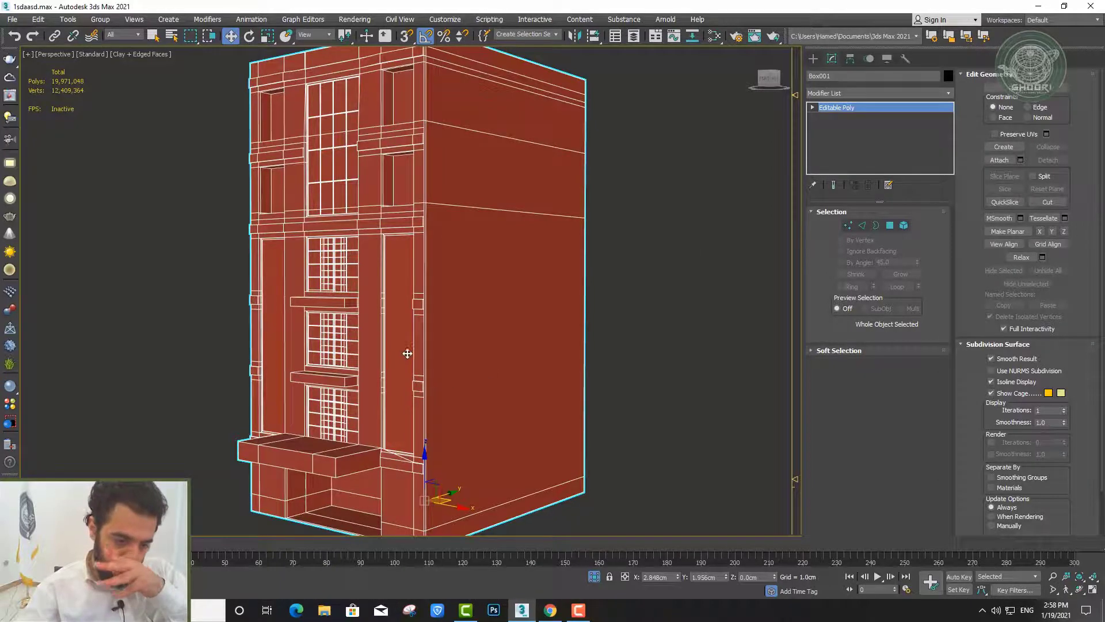
scroll(452, 357, up, 2)
scroll(456, 345, up, 4)
scroll(468, 359, up, 2)
scroll(468, 359, up, 2)
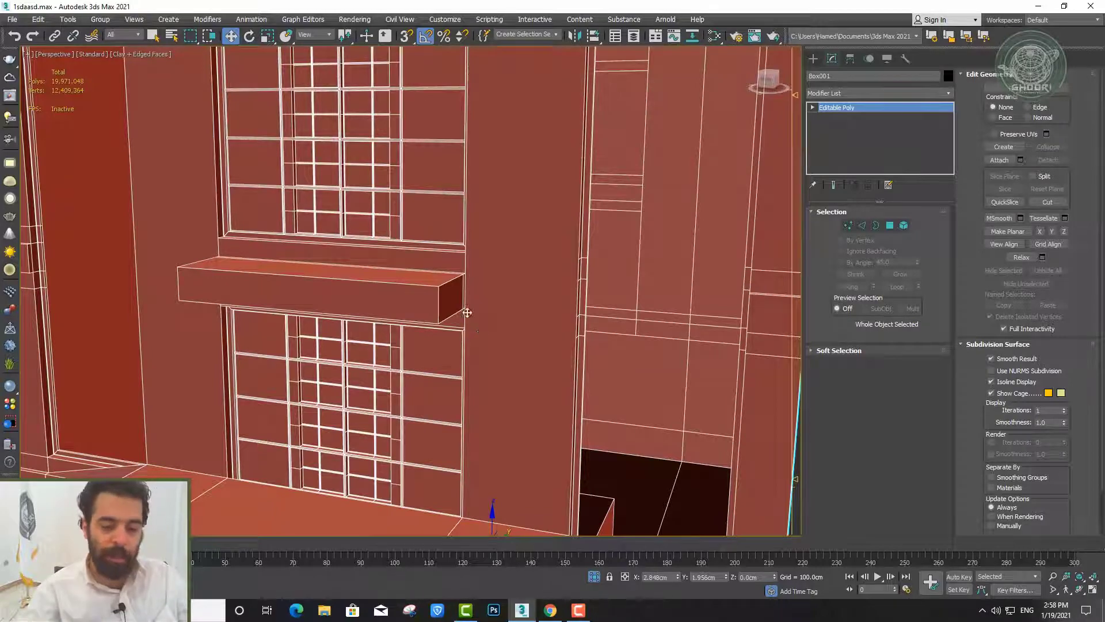
key(z)
scroll(454, 265, up, 1)
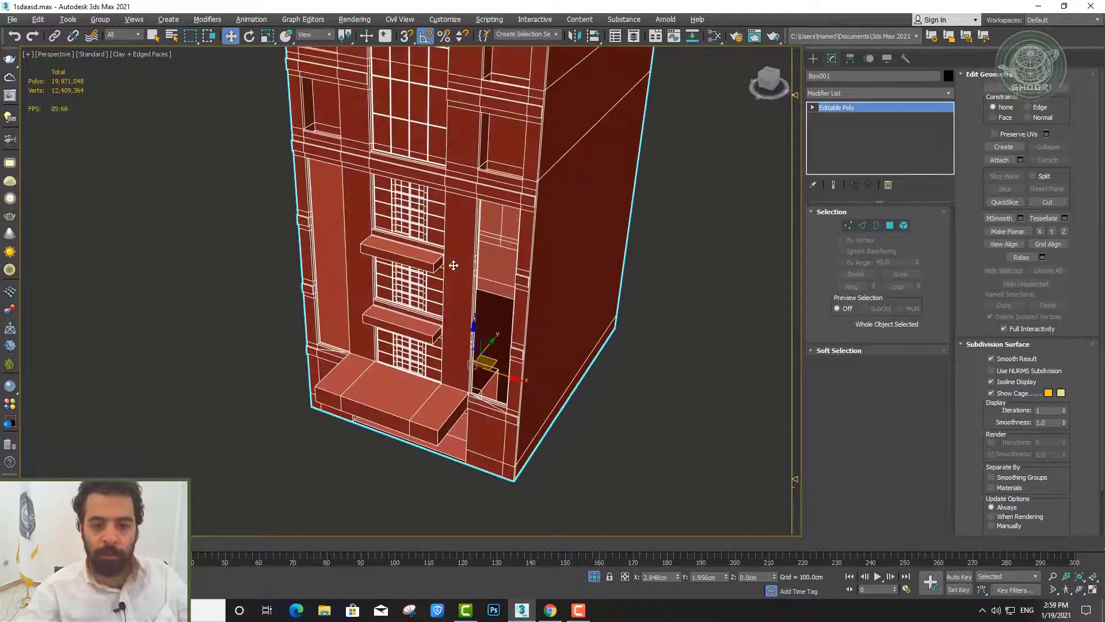
click(593, 577)
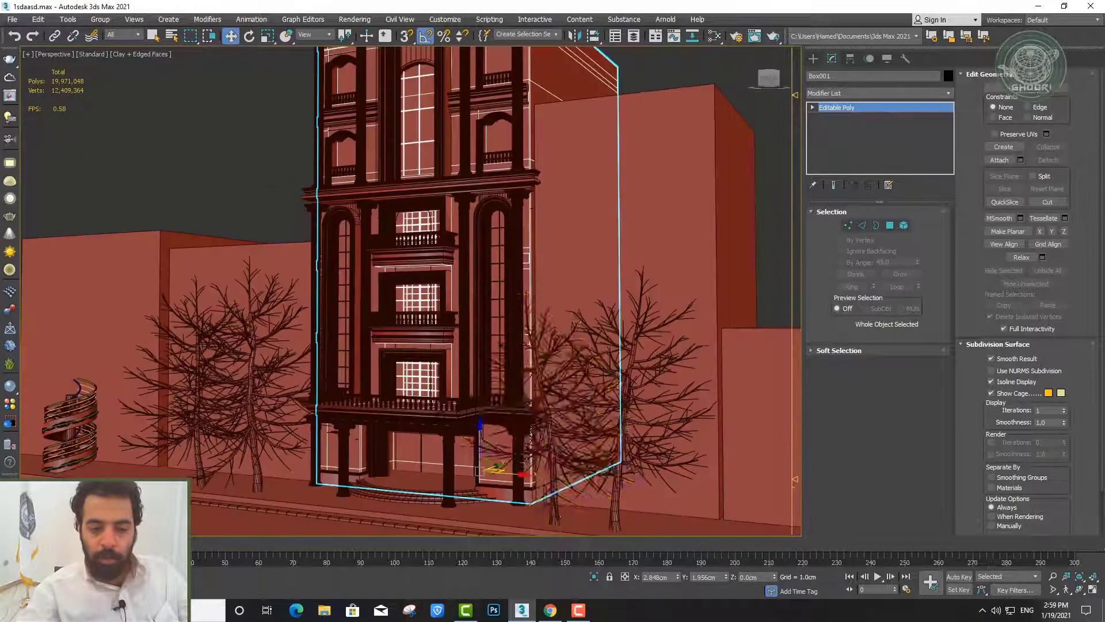
scroll(440, 323, up, 2)
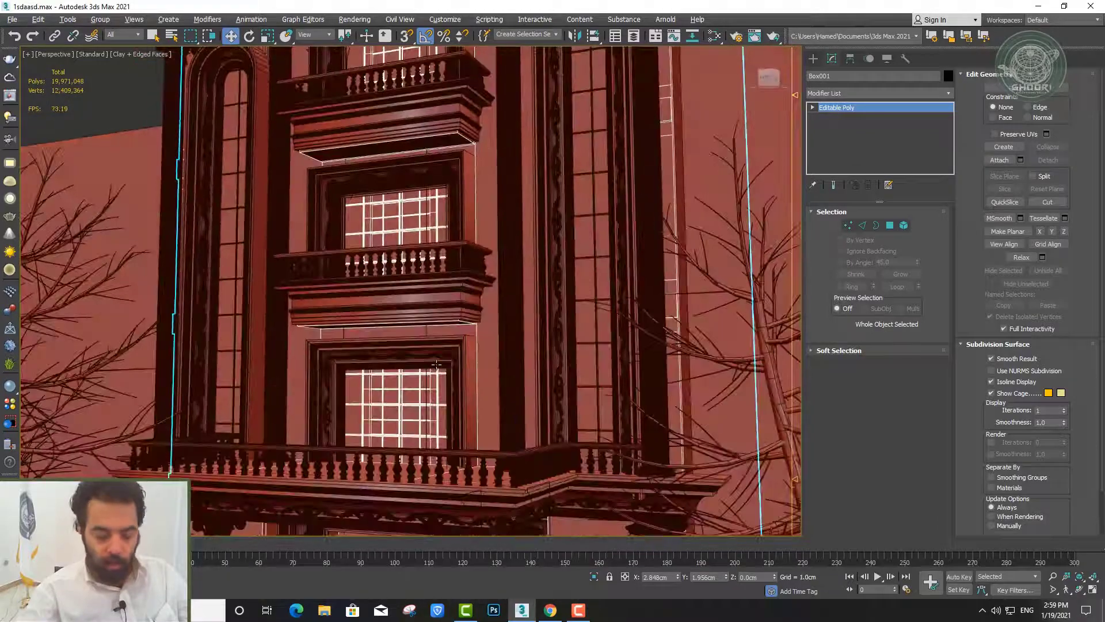
scroll(437, 352, up, 2)
key(F4)
scroll(435, 363, down, 3)
middle_drag(424, 301, 432, 240)
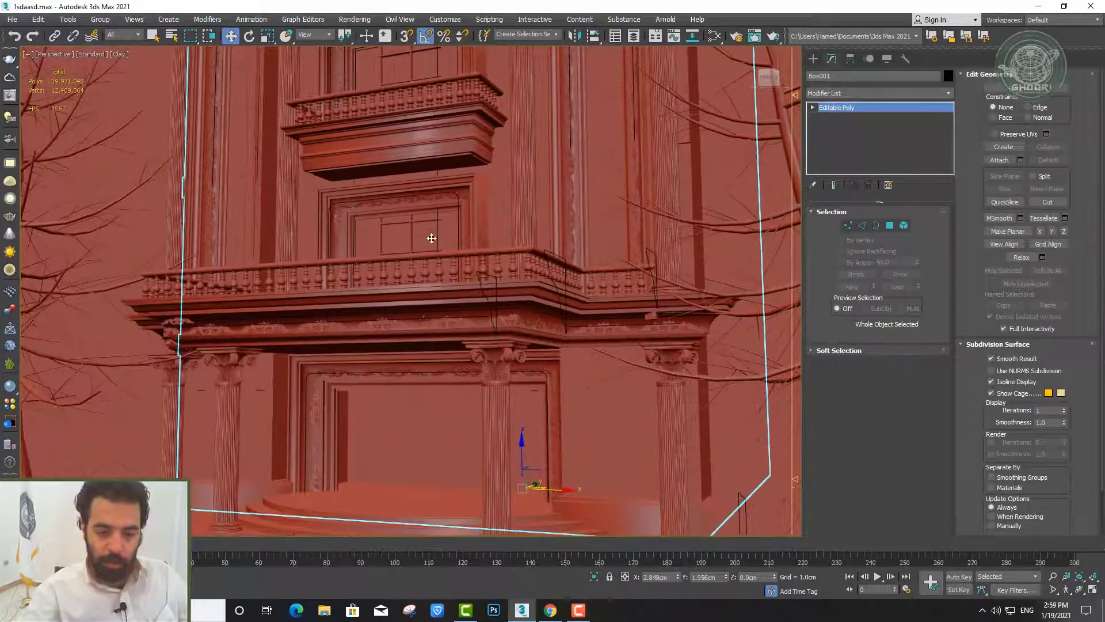
scroll(417, 326, up, 3)
click(417, 325)
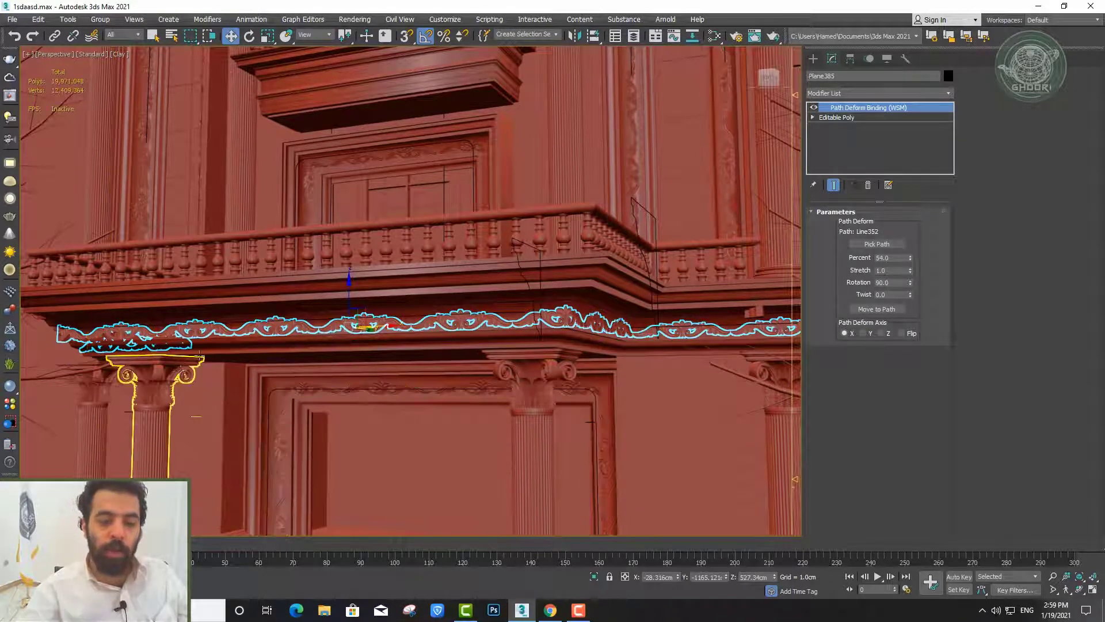
mouse_move(438, 191)
middle_down()
mouse_move(455, 289)
mouse_move(493, 360)
middle_up()
scroll(493, 361, down, 3)
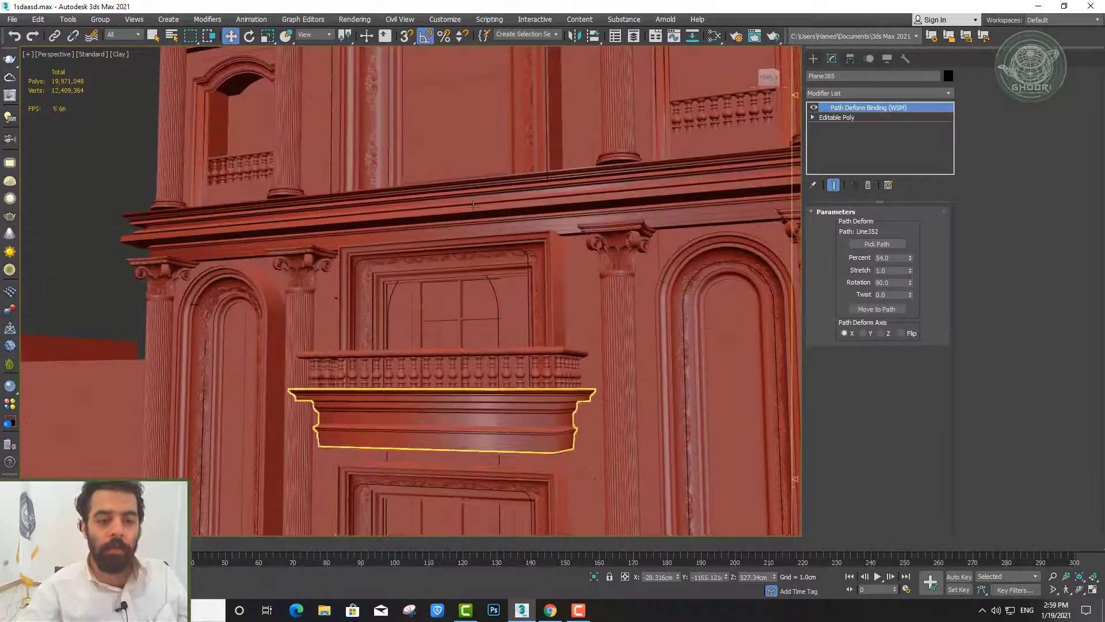
scroll(488, 423, up, 4)
scroll(488, 423, down, 2)
middle_drag(455, 264, 454, 407)
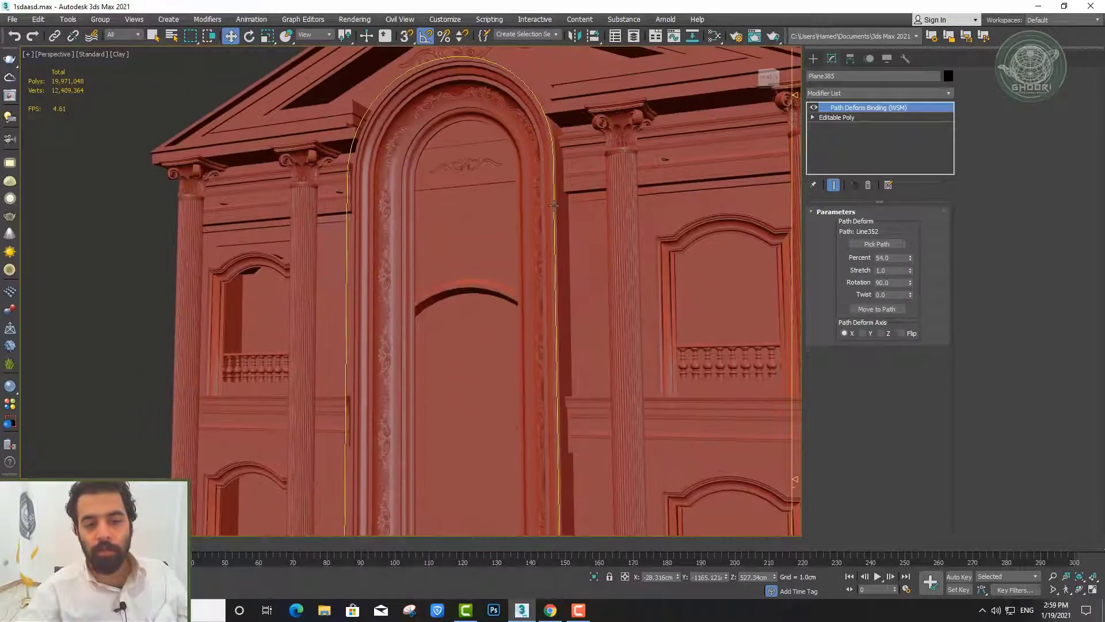
scroll(520, 297, up, 3)
scroll(520, 297, down, 2)
alt+middle_drag(691, 316, 646, 267)
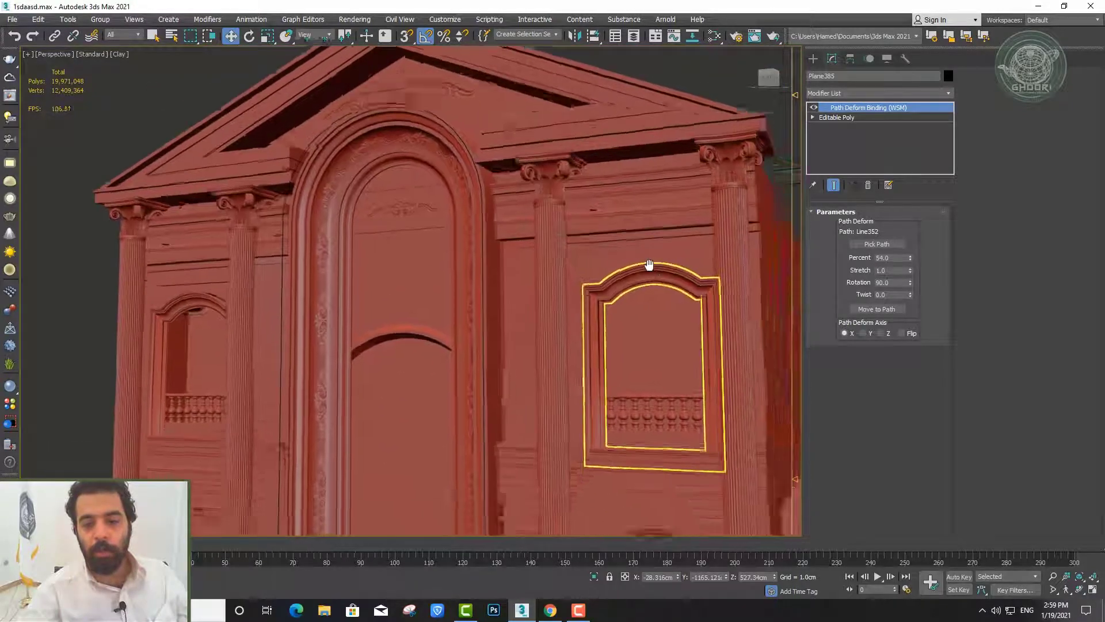
scroll(555, 187, up, 4)
scroll(555, 187, down, 4)
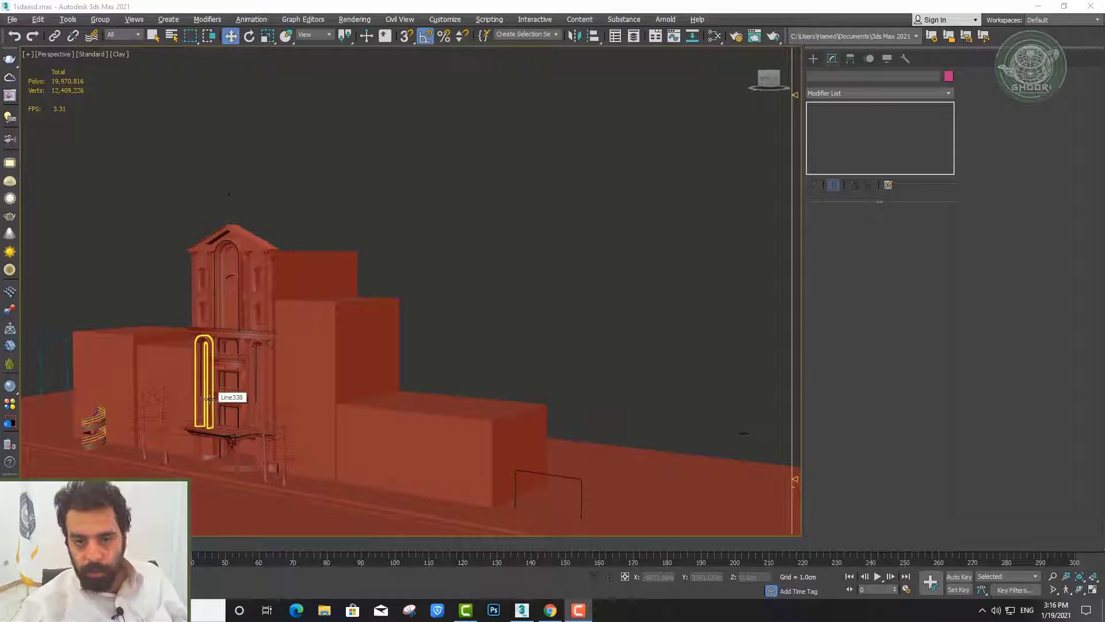
Select the arched doorway moulding, check its right-click quad menu, then deselect it
scroll(209, 399, up, 5)
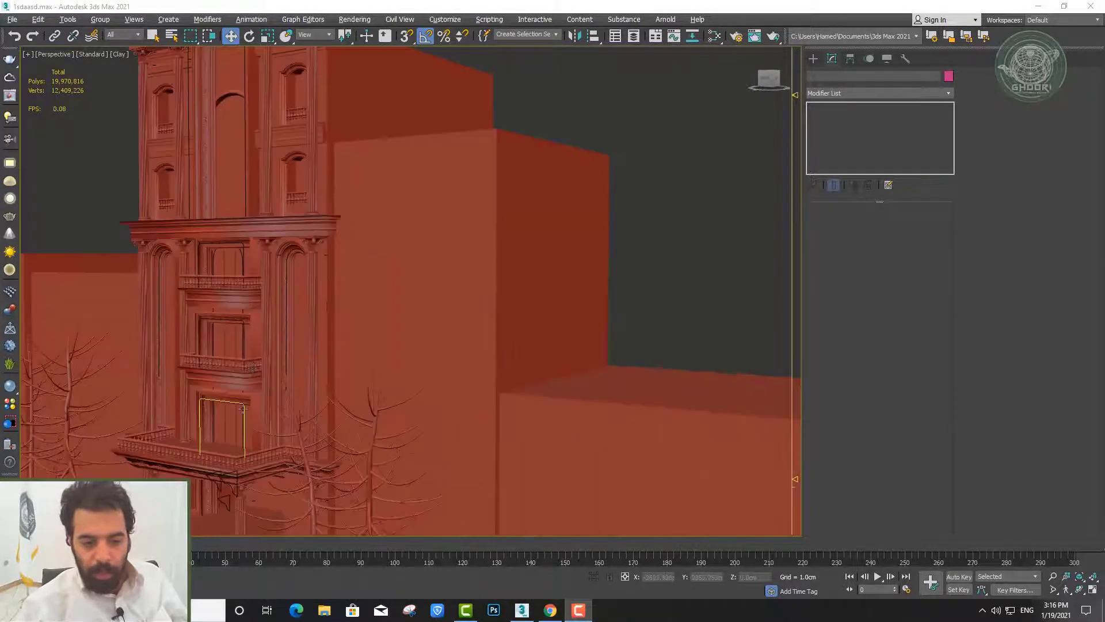
scroll(285, 246, up, 3)
scroll(285, 246, up, 3)
click(285, 245)
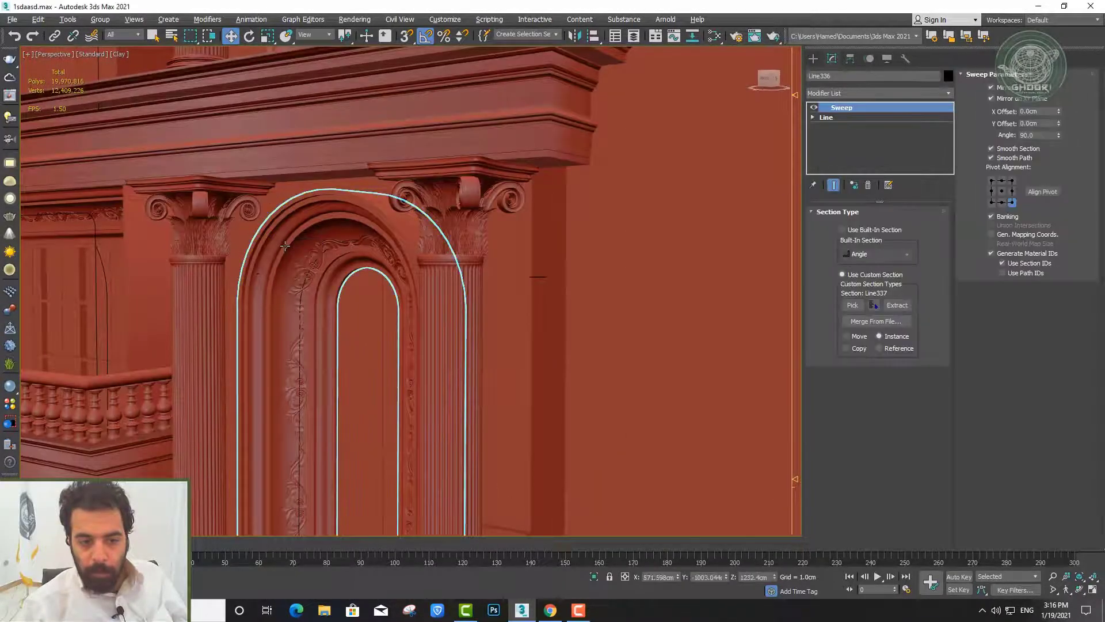
right_click(285, 247)
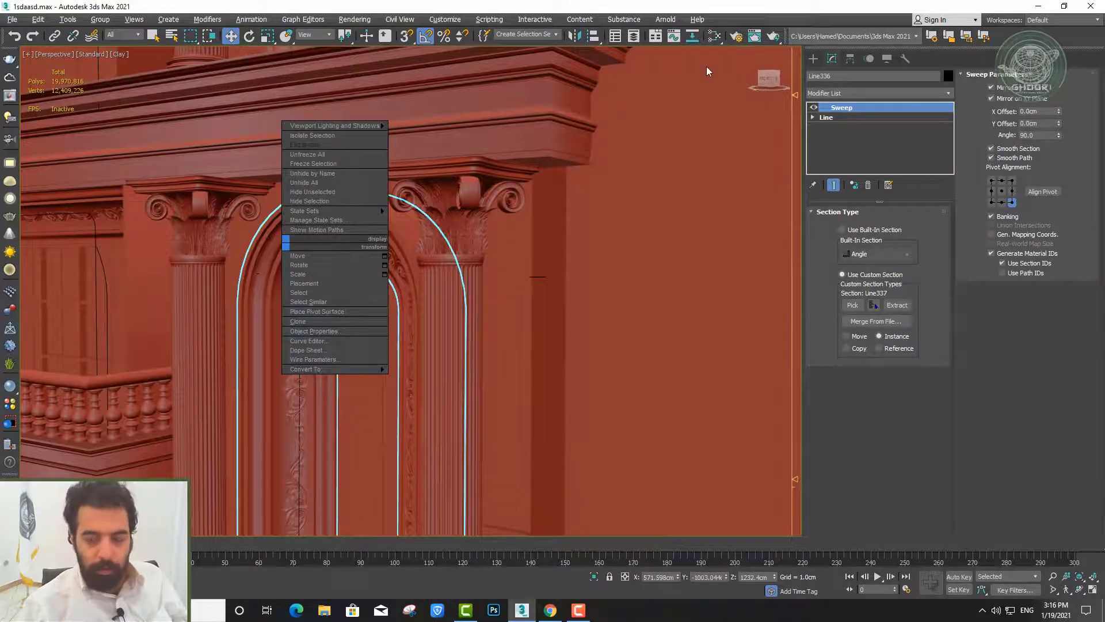
scroll(694, 103, down, 3)
scroll(526, 412, down, 3)
scroll(547, 288, down, 3)
scroll(572, 205, down, 3)
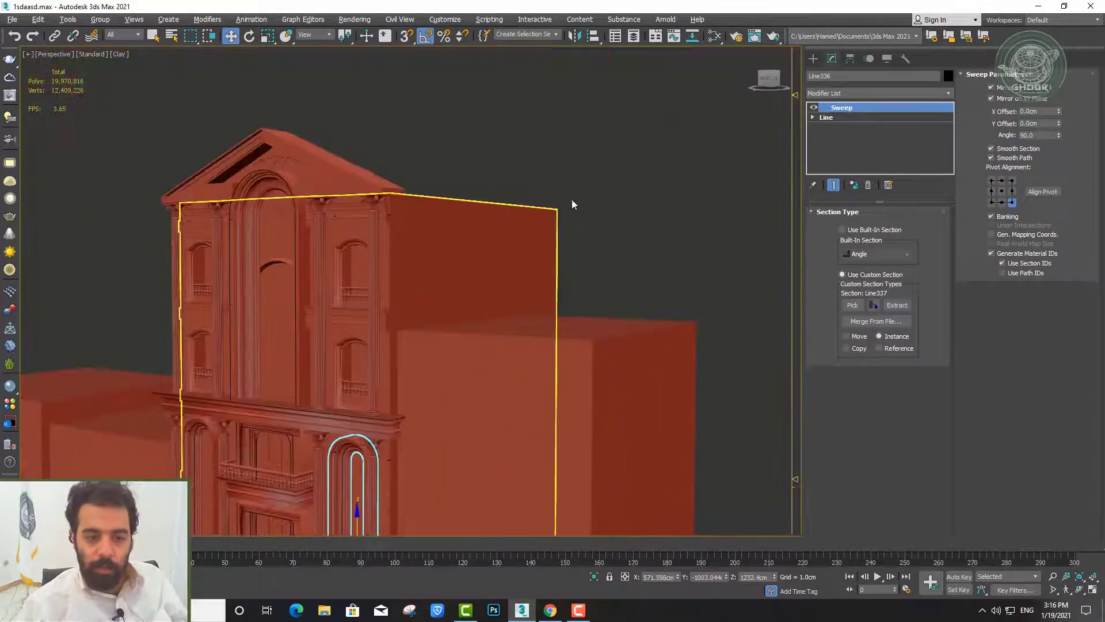
click(572, 204)
Select the swept arch moulding and toggle its Sweep modifier off and back on
scroll(358, 222, up, 5)
scroll(346, 241, up, 5)
scroll(400, 280, up, 5)
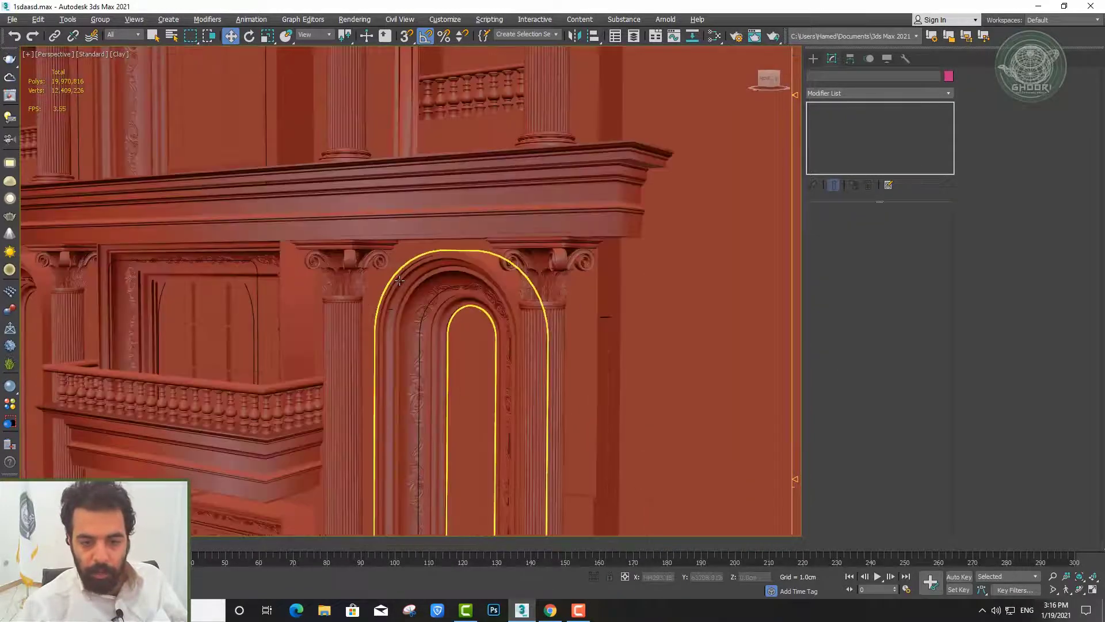
scroll(400, 280, up, 4)
scroll(400, 281, down, 3)
click(435, 274)
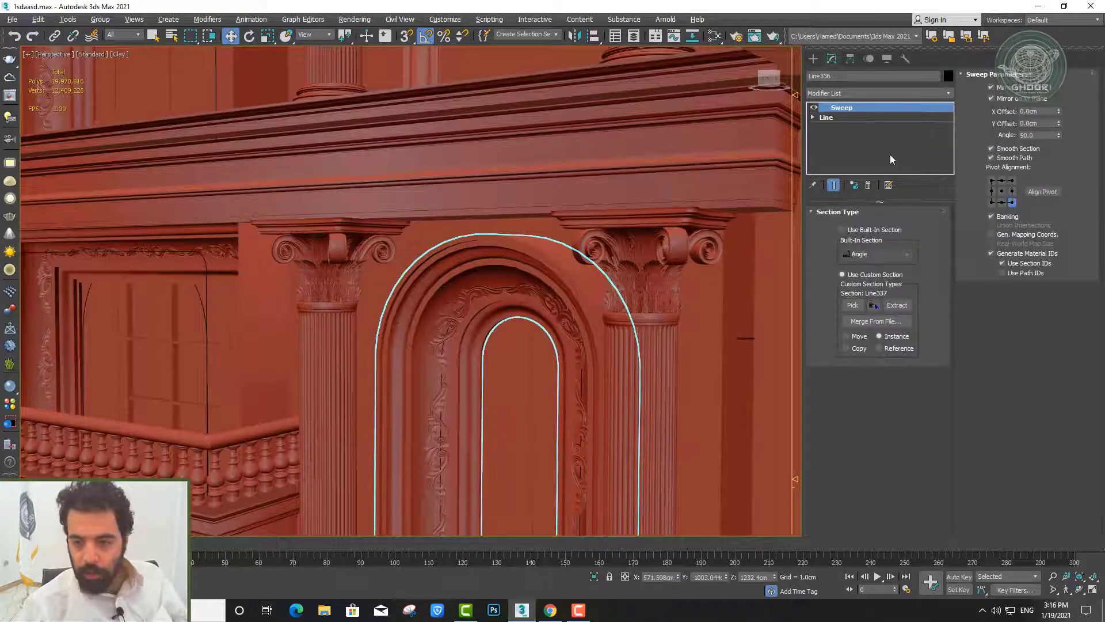
click(814, 109)
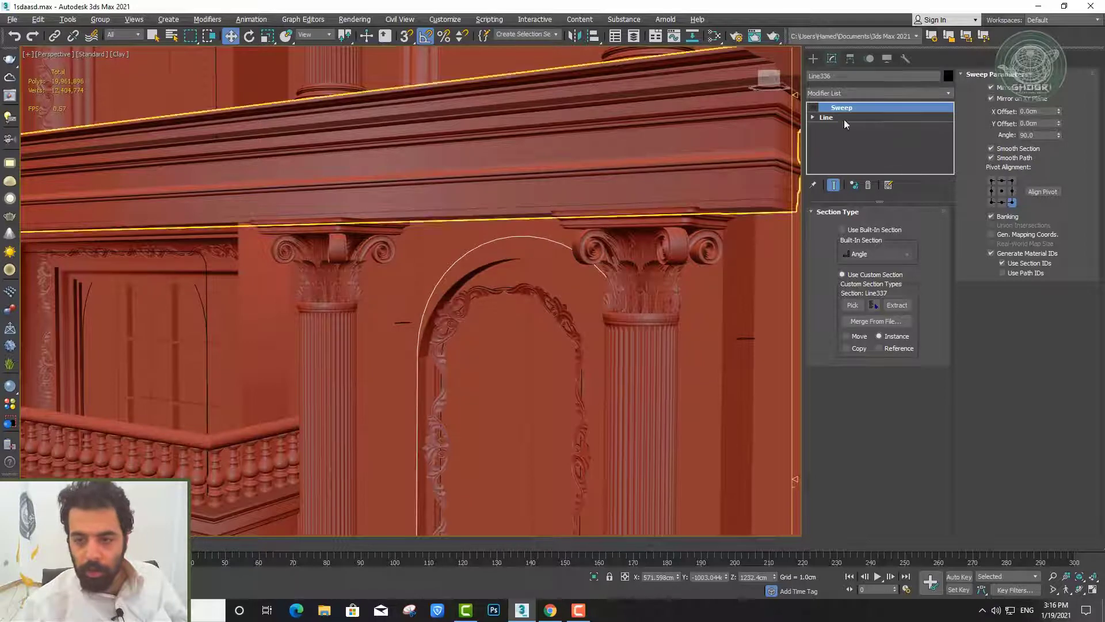
click(814, 110)
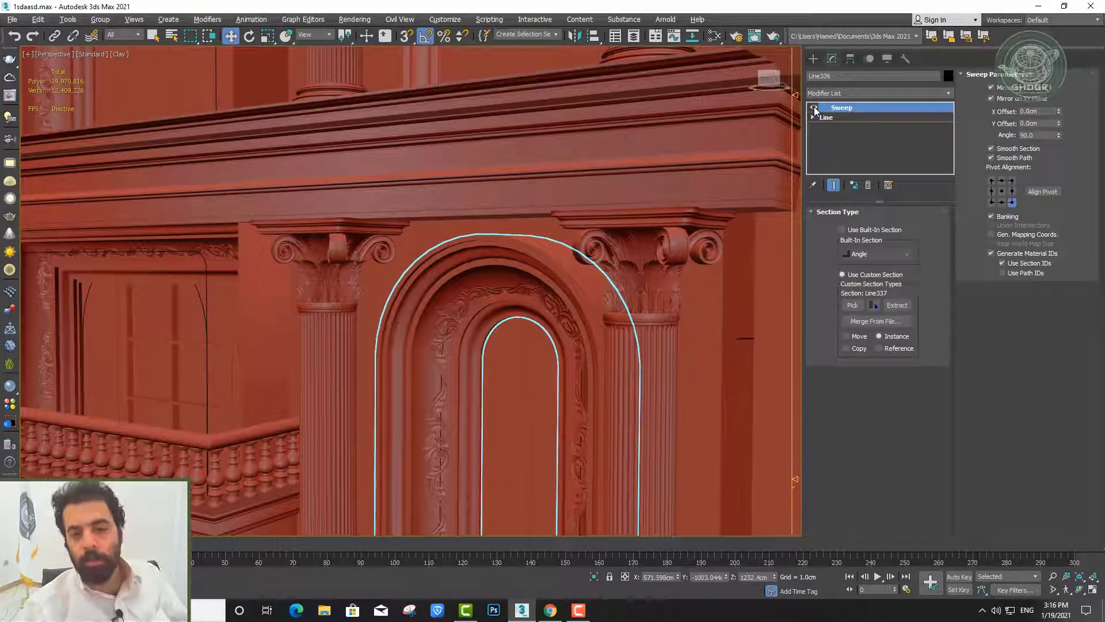
Select the balcony balustrade group and open it with Group > Open
scroll(372, 222, down, 5)
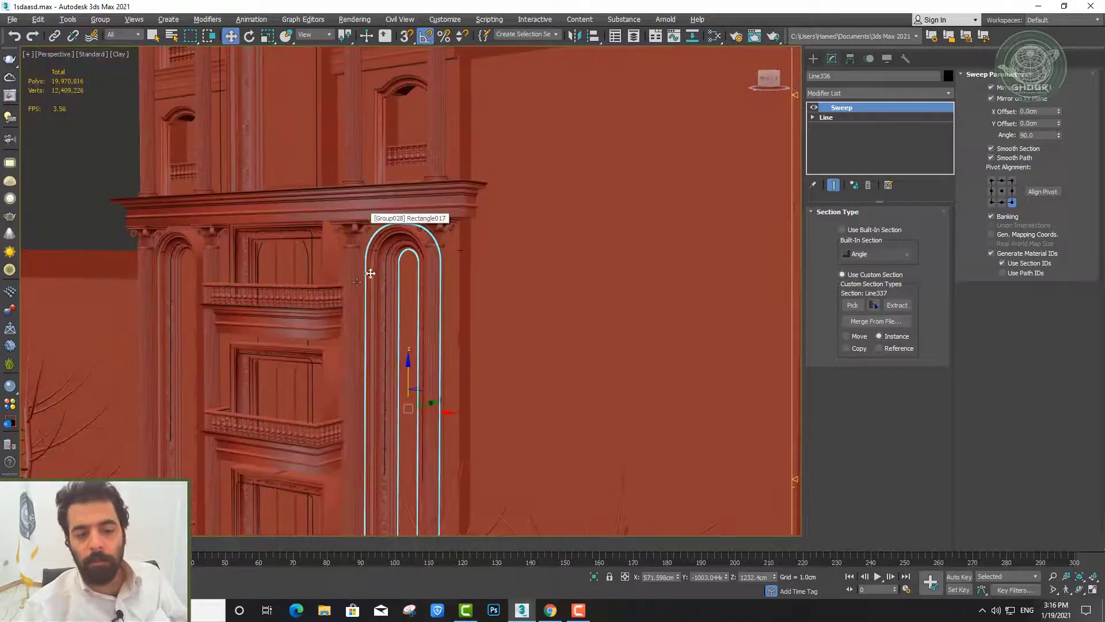
scroll(316, 291, up, 3)
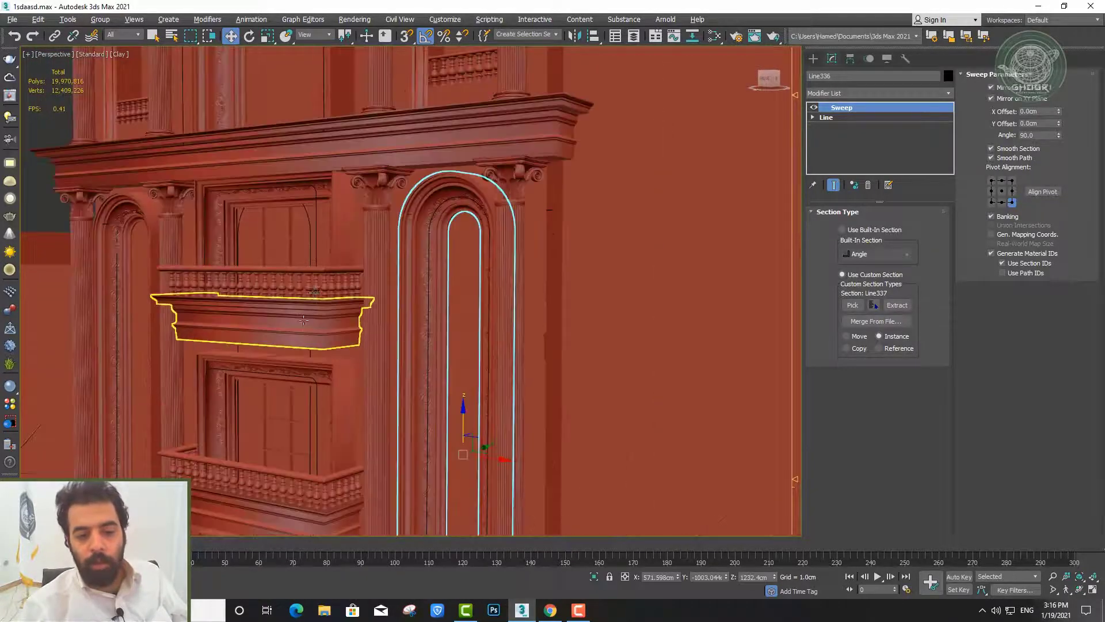
scroll(314, 293, up, 2)
click(310, 286)
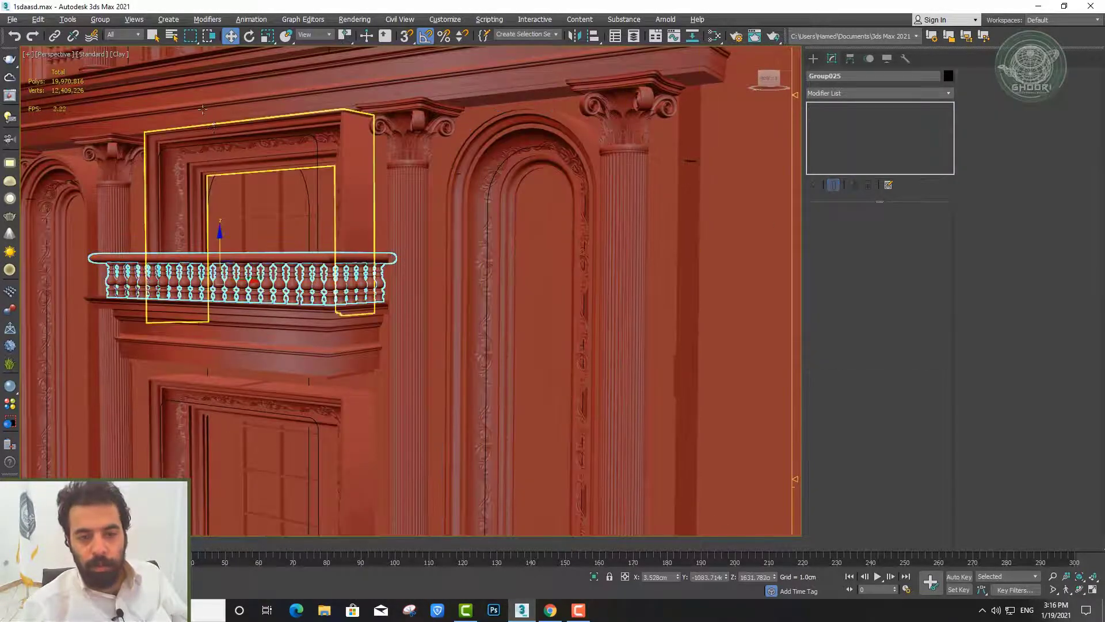
click(99, 20)
click(111, 67)
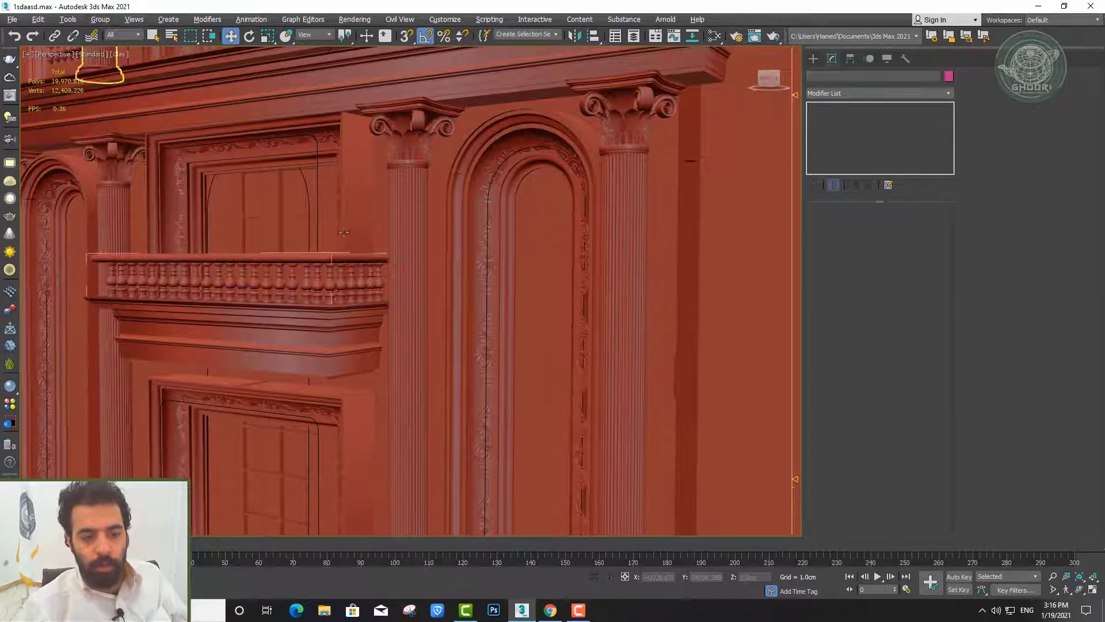
Widen a baluster by pushing a vertex of its Line profile outward
click(320, 286)
scroll(320, 286, up, 2)
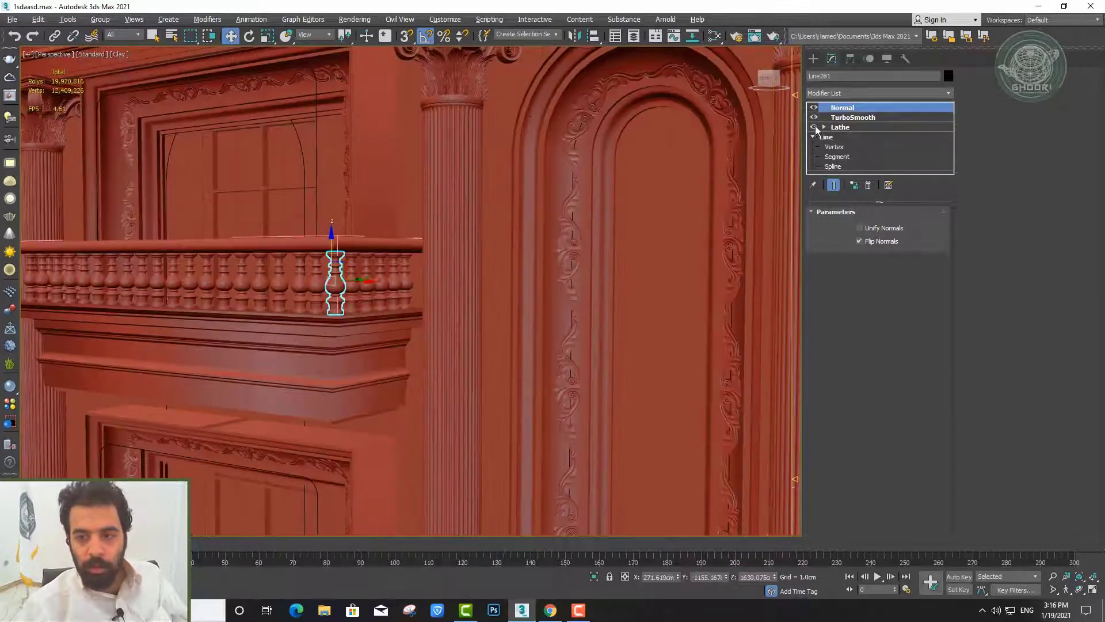
click(814, 126)
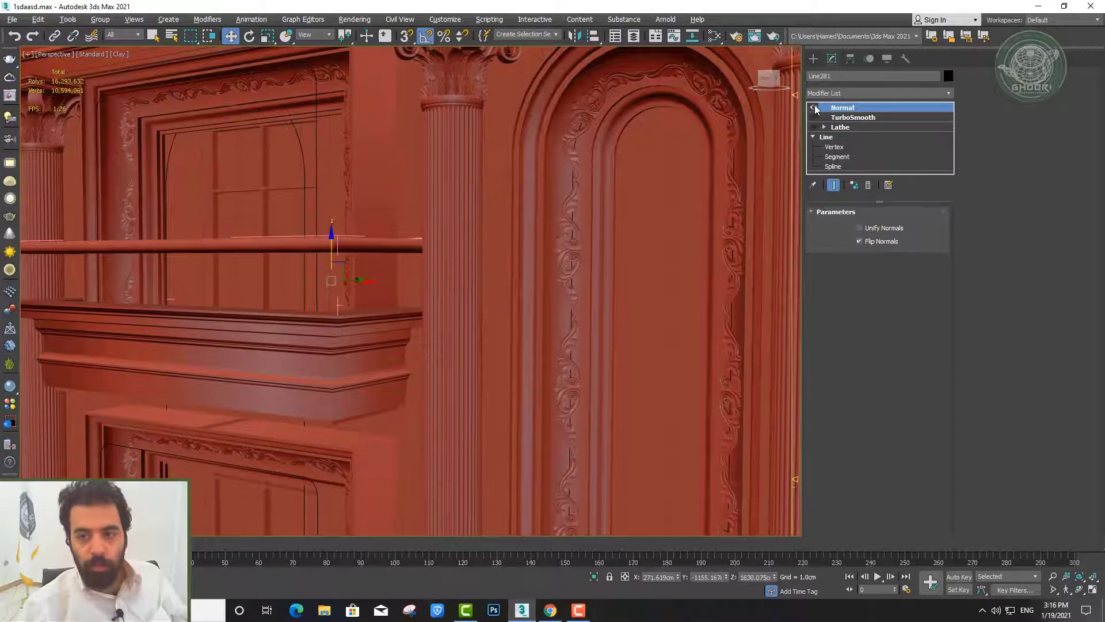
click(815, 110)
scroll(331, 253, up, 5)
scroll(331, 270, down, 5)
scroll(335, 288, up, 2)
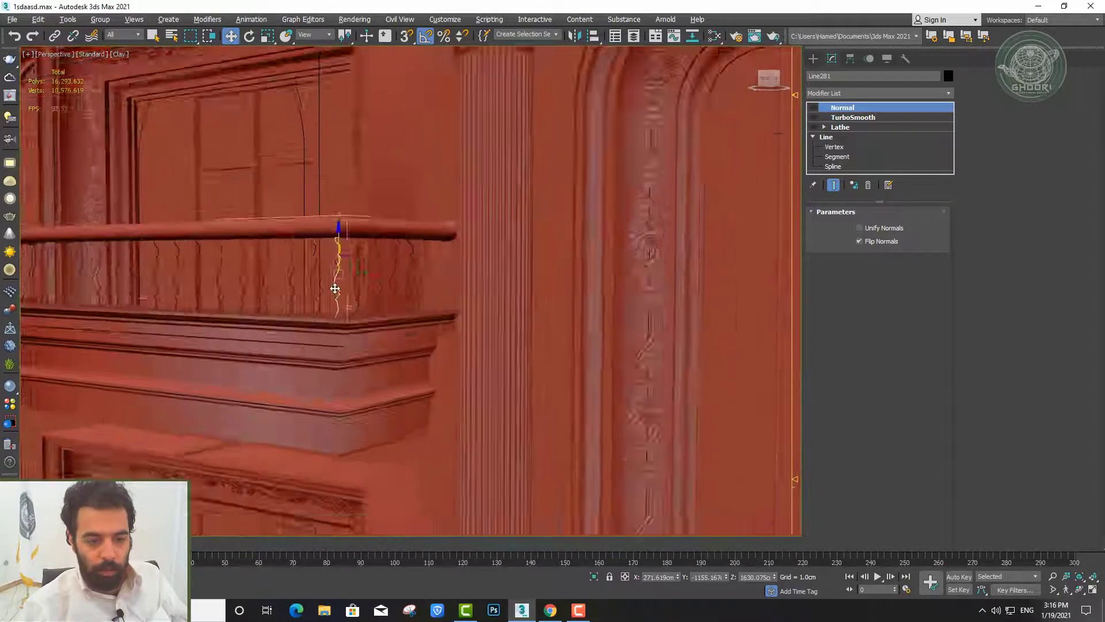
scroll(335, 288, up, 3)
scroll(335, 288, down, 3)
alt+middle_drag(344, 288, 398, 284)
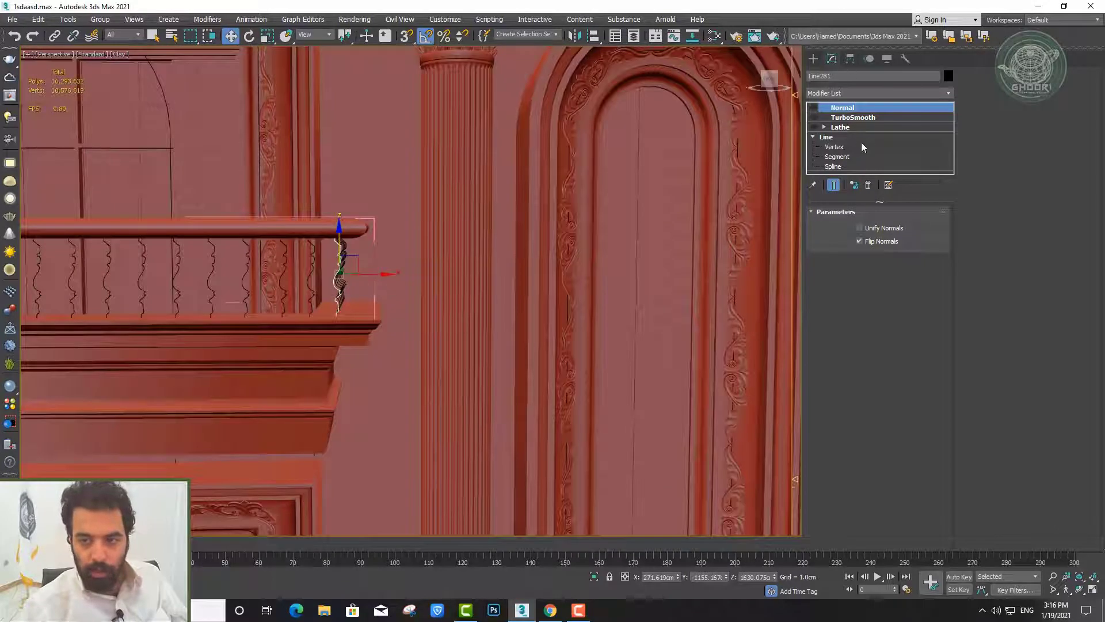
click(849, 137)
click(849, 145)
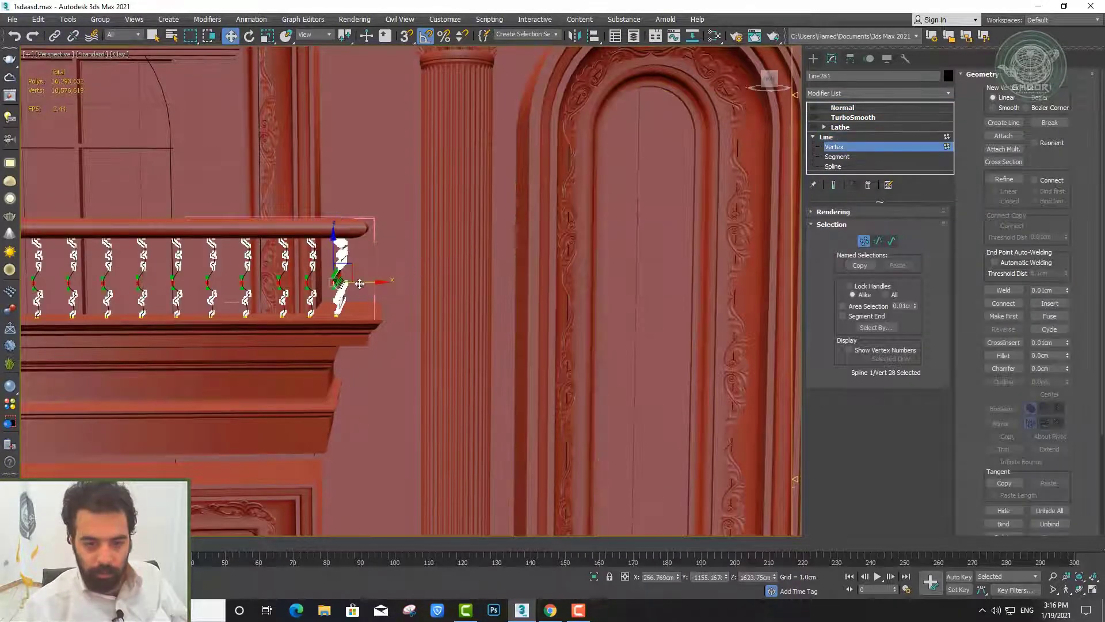
drag(359, 284, 448, 285)
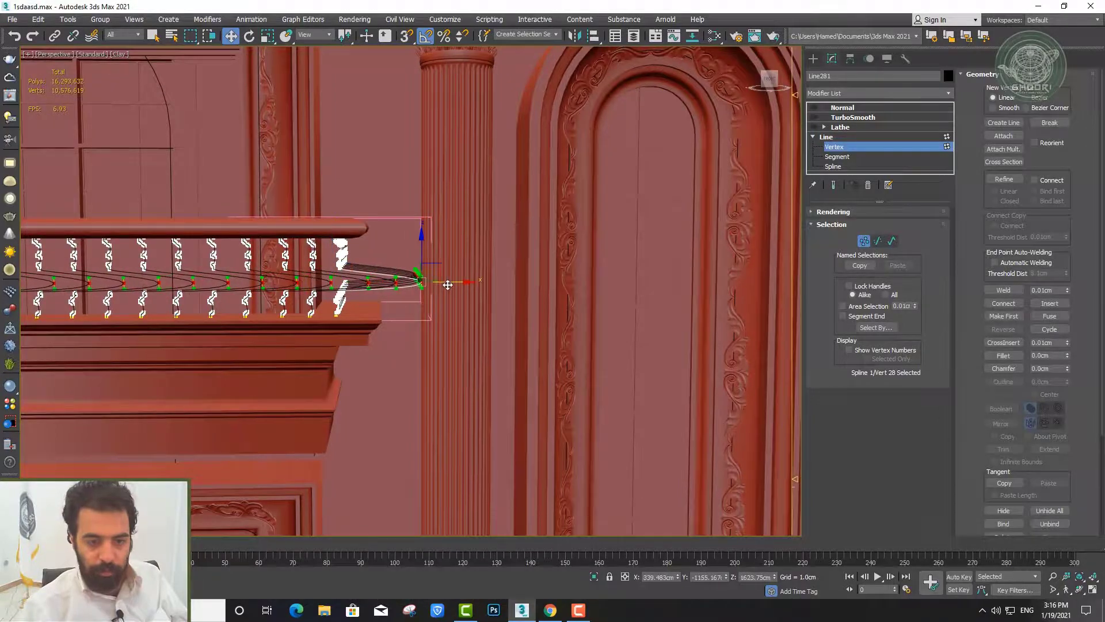
Draw a new circle spline of about 306.5 cm radius and isolate it with Alt+Q
scroll(448, 284, down, 10)
alt+middle_drag(448, 284, 403, 274)
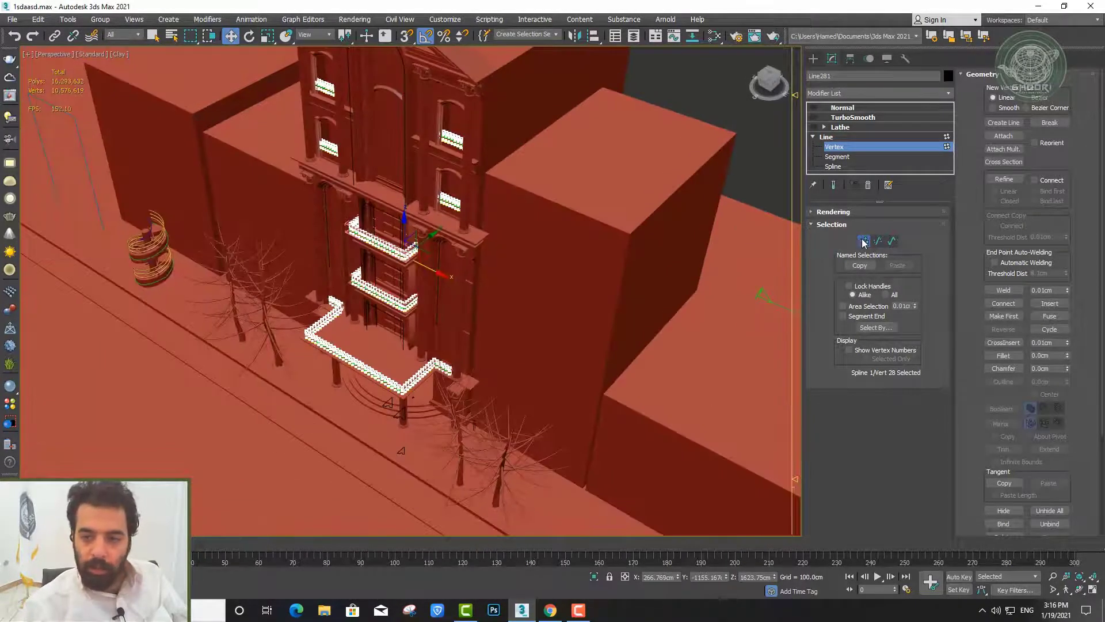
scroll(523, 199, down, 5)
scroll(523, 198, down, 5)
alt+middle_drag(495, 230, 522, 199)
click(707, 189)
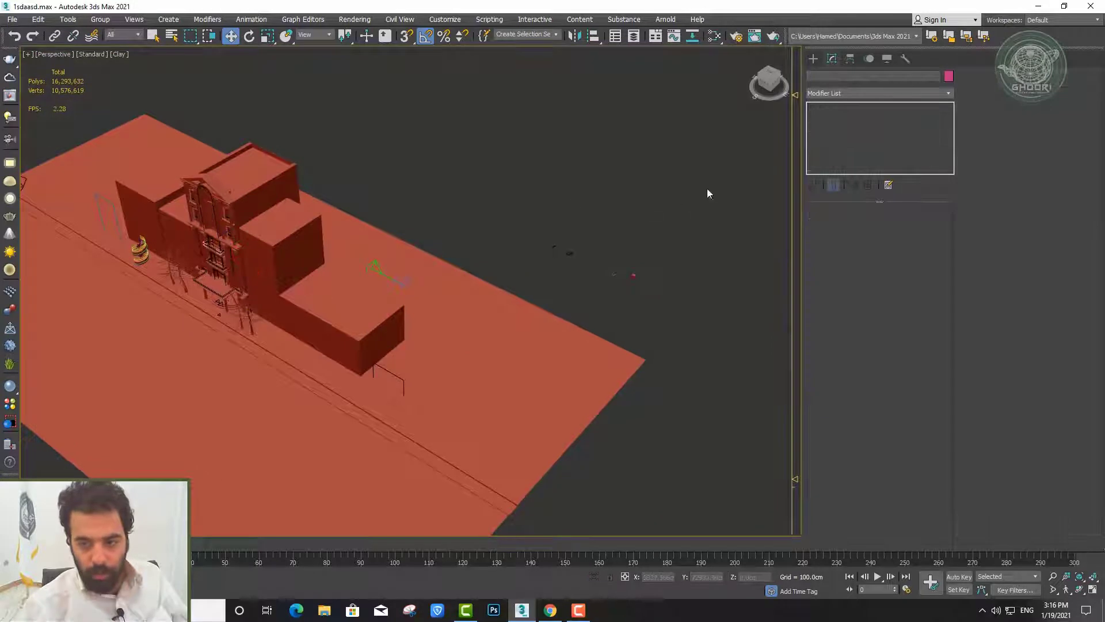
click(813, 60)
click(868, 151)
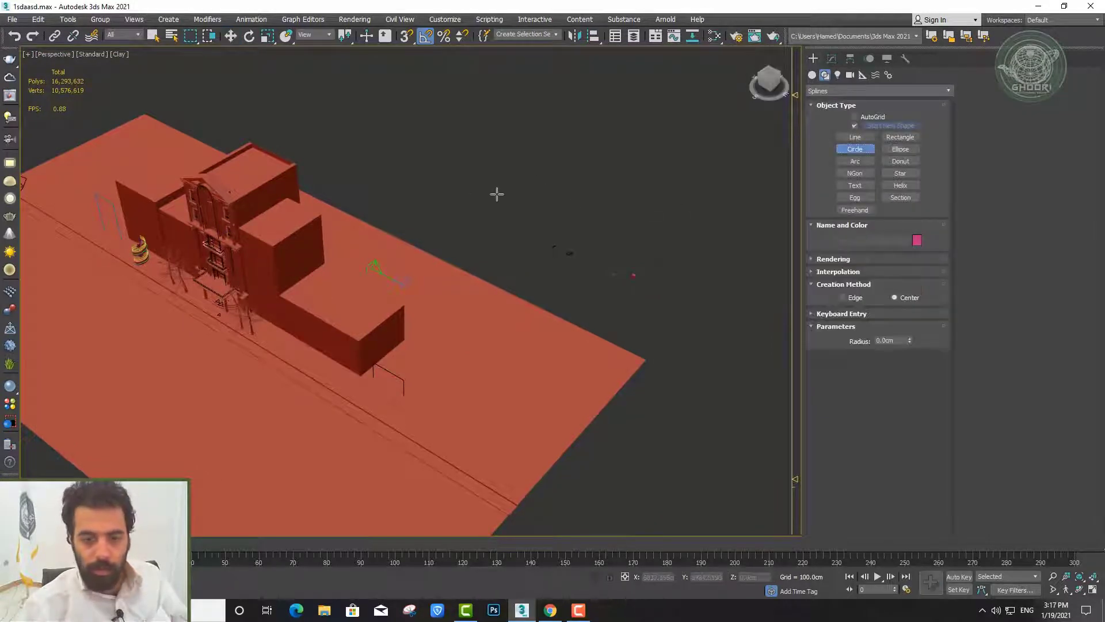
key(alt+q)
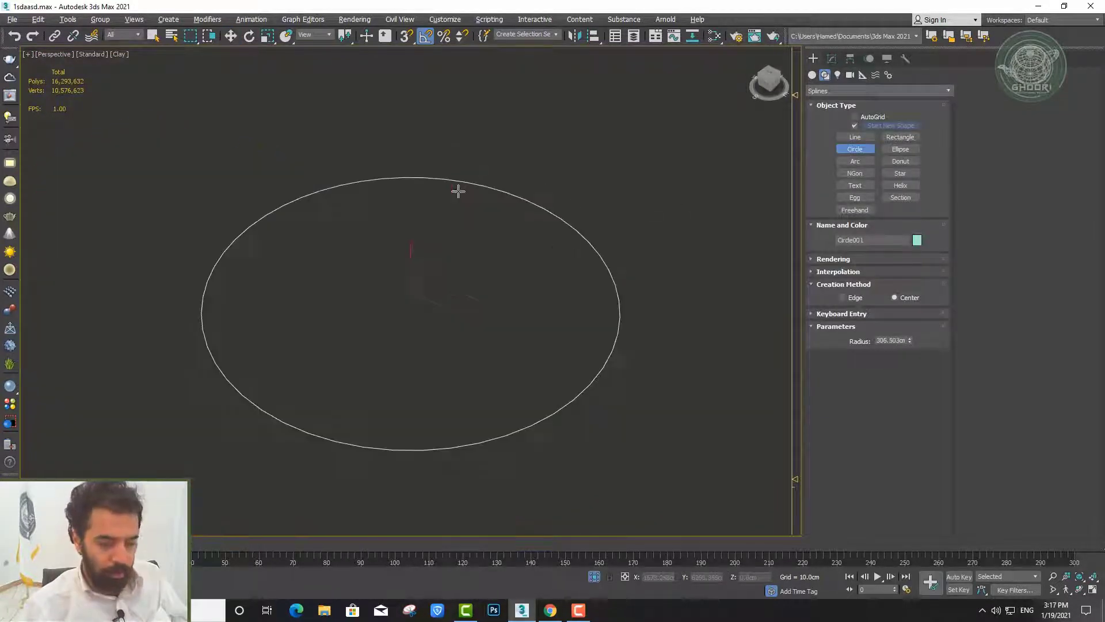
key(w)
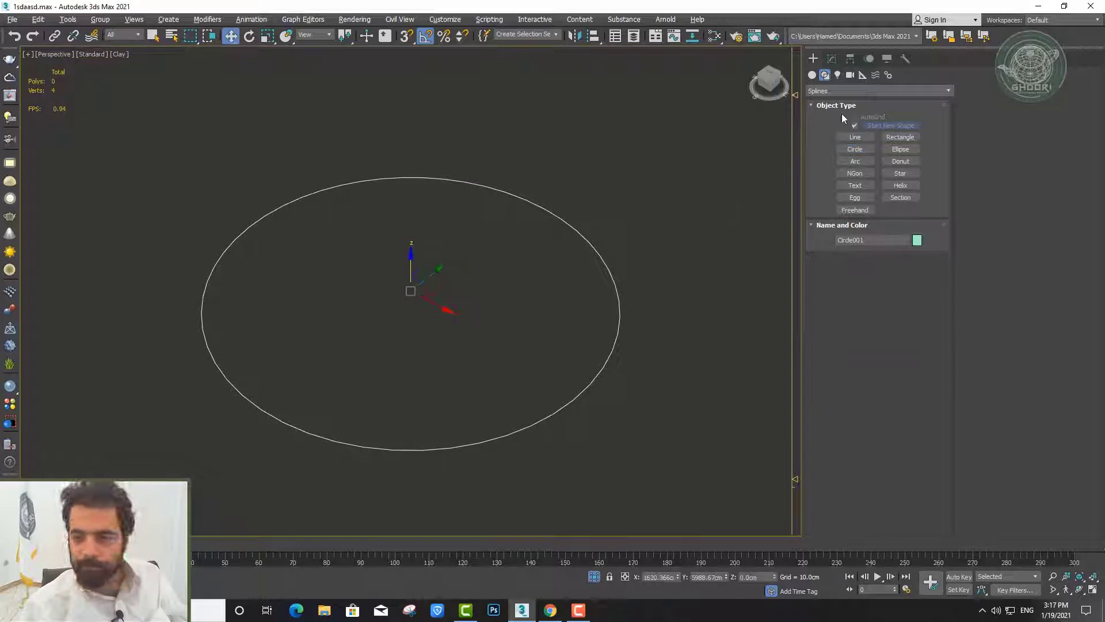
Set Circle001's radius to 288.113 cm, keeping it a parametric circle by undoing the Editable Spline conversion
click(833, 59)
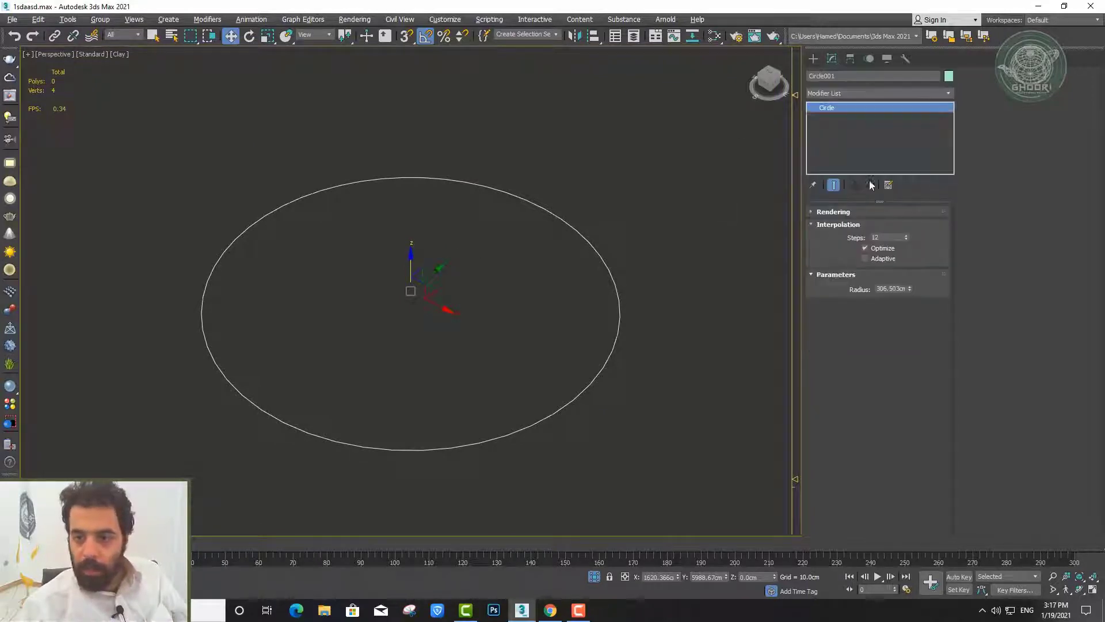
drag(910, 288, 921, 294)
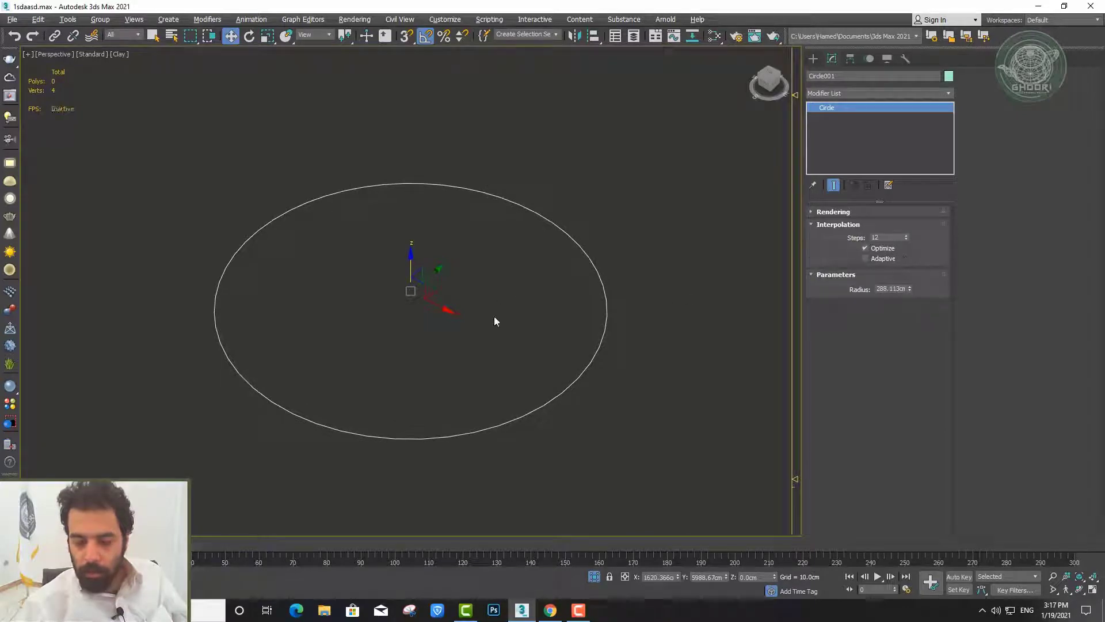
right_click(447, 290)
mouse_move(488, 414)
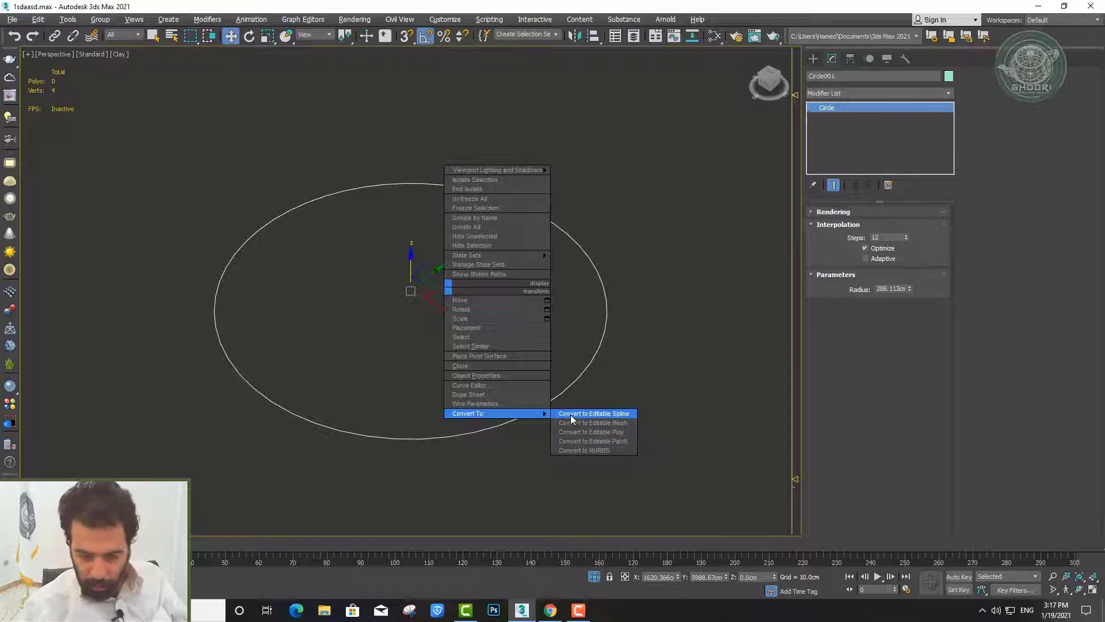
click(571, 414)
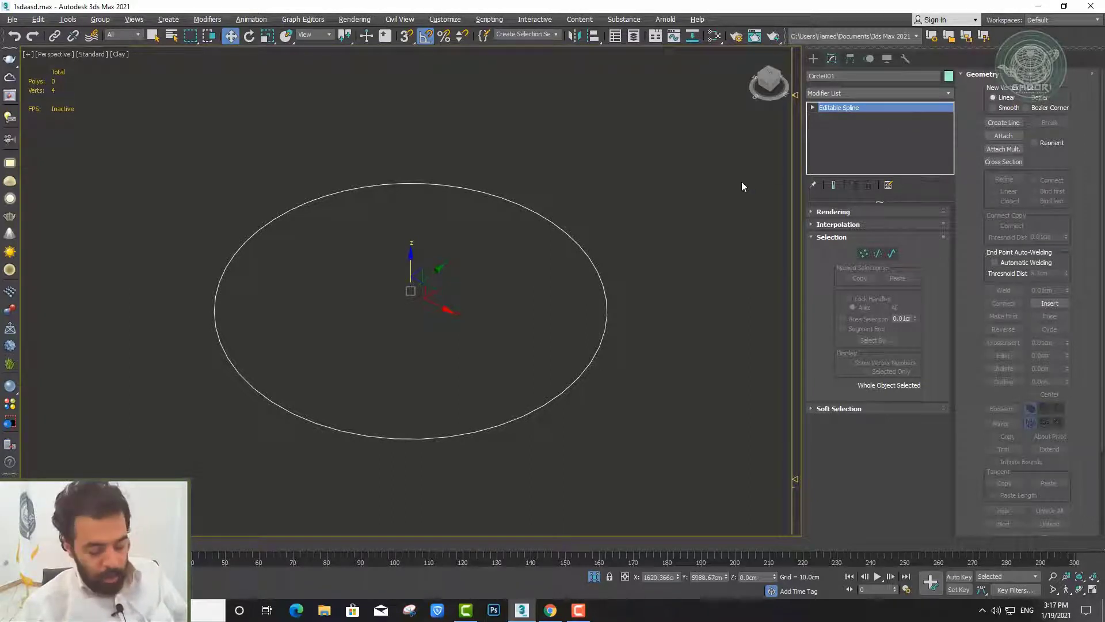
key(ctrl+z)
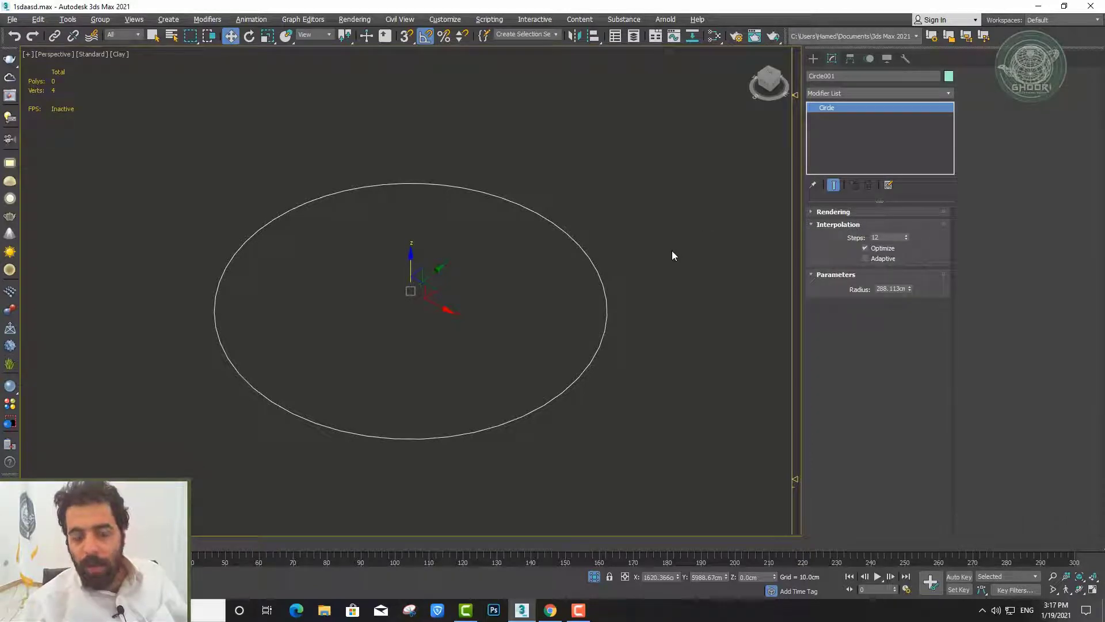
Stack an Edit Spline modifier from the Modifier List onto Circle001
click(951, 91)
drag(951, 167, 948, 192)
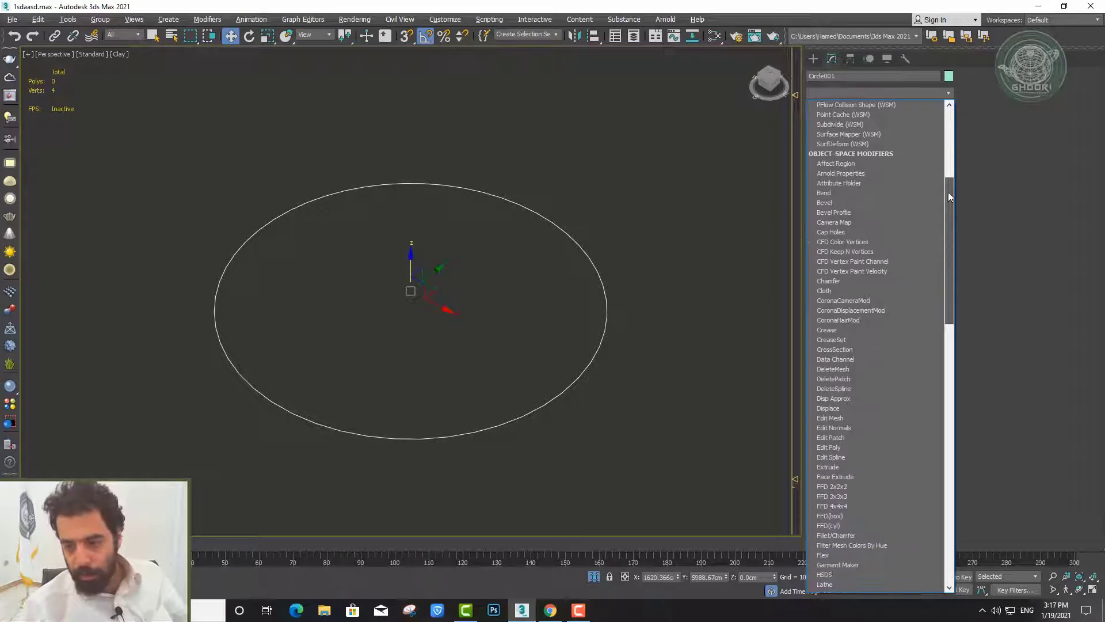
scroll(862, 347, down, 2)
scroll(862, 367, down, 2)
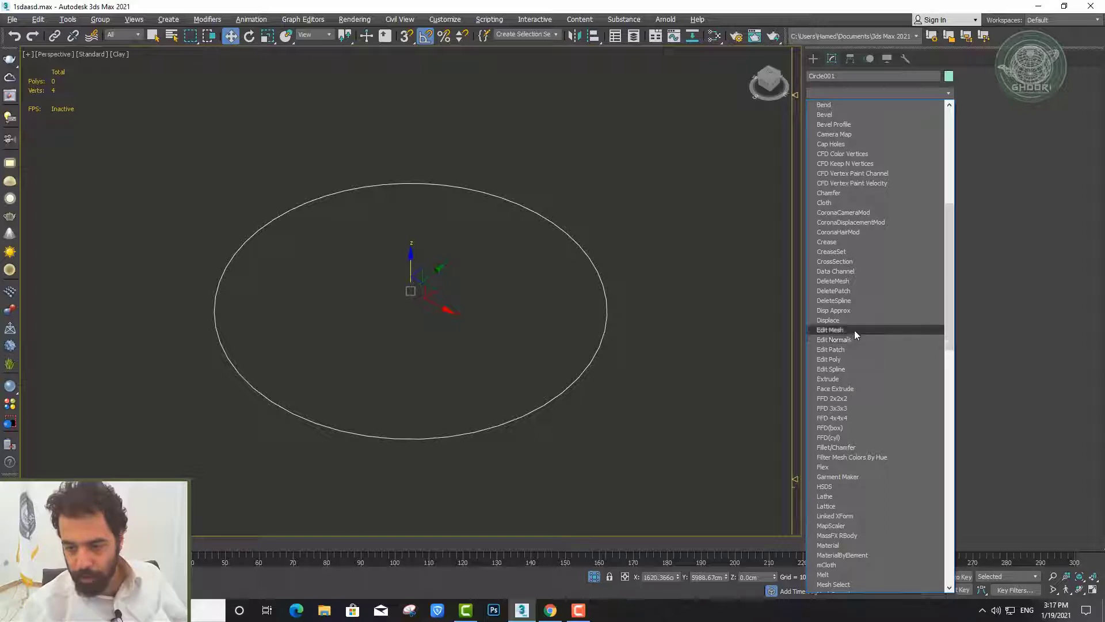
click(849, 371)
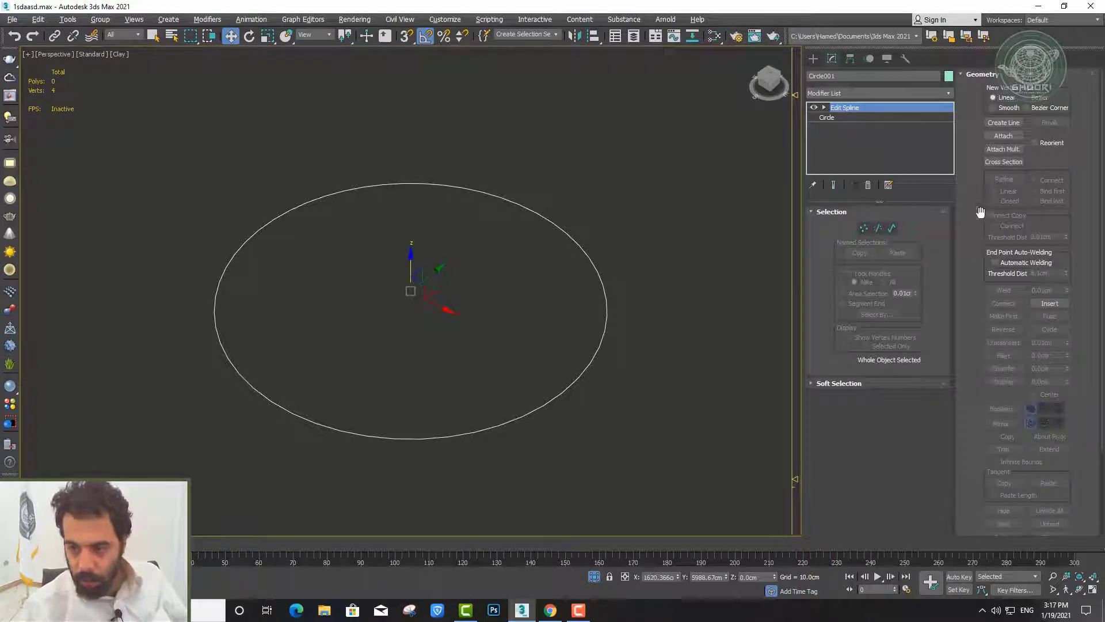
drag(990, 185, 989, 79)
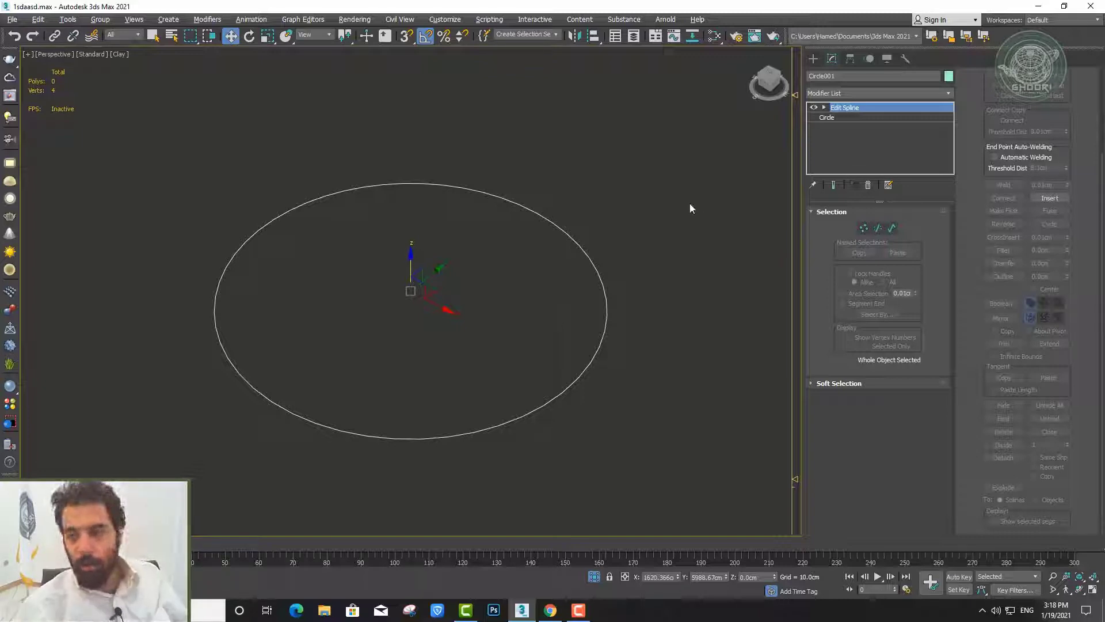
Enlarge the base circle's radius to 302.519 cm
right_click(422, 273)
click(841, 118)
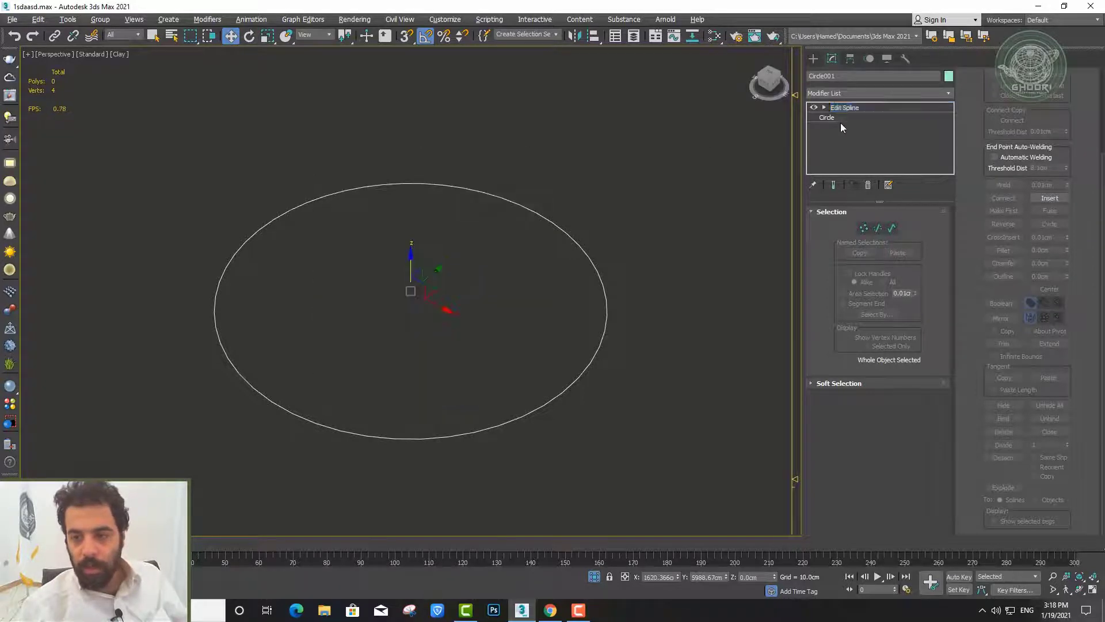
drag(909, 288, 909, 271)
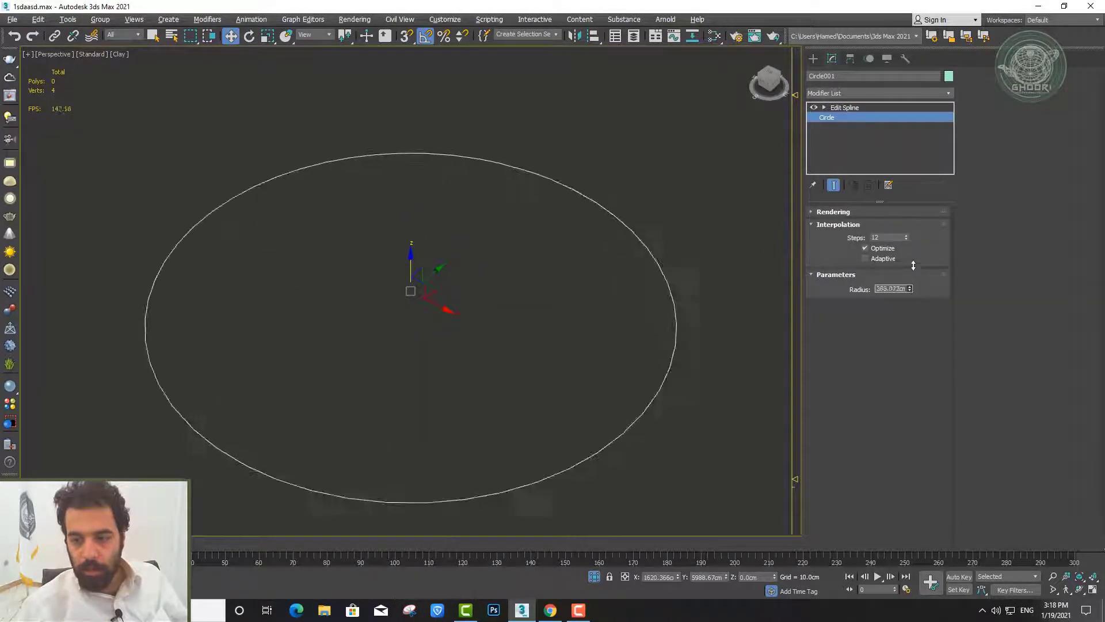
Pull the spline's lower-right and upper-right vertices inward to deepen its curve
click(862, 108)
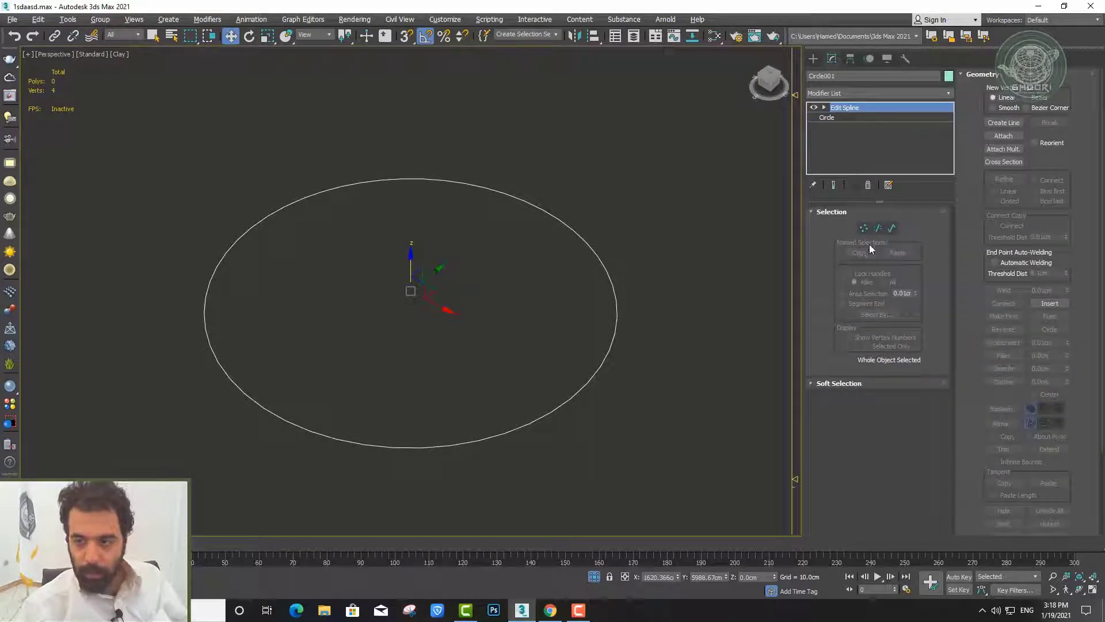
click(864, 228)
click(588, 382)
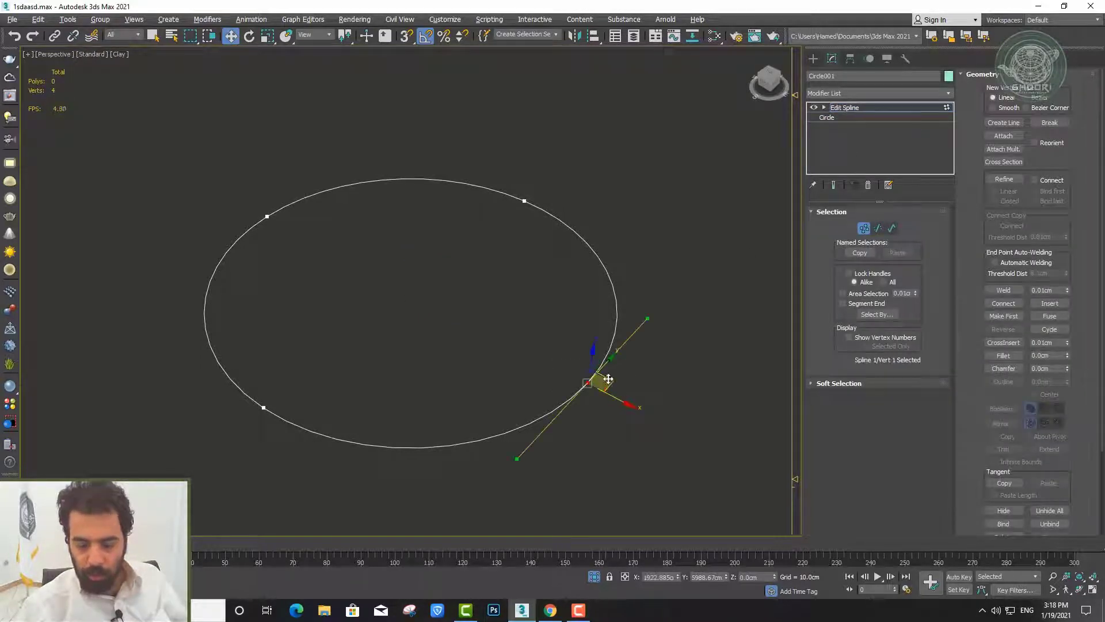
mouse_move(599, 382)
mouse_down()
mouse_move(459, 297)
mouse_move(371, 274)
mouse_up()
click(524, 201)
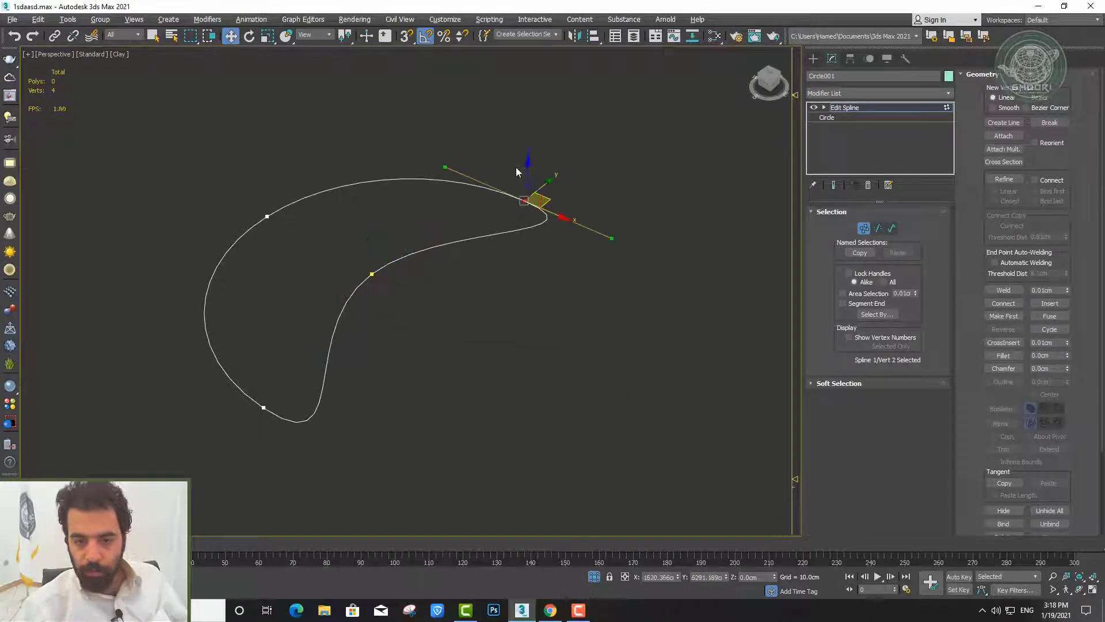
drag(550, 196, 424, 204)
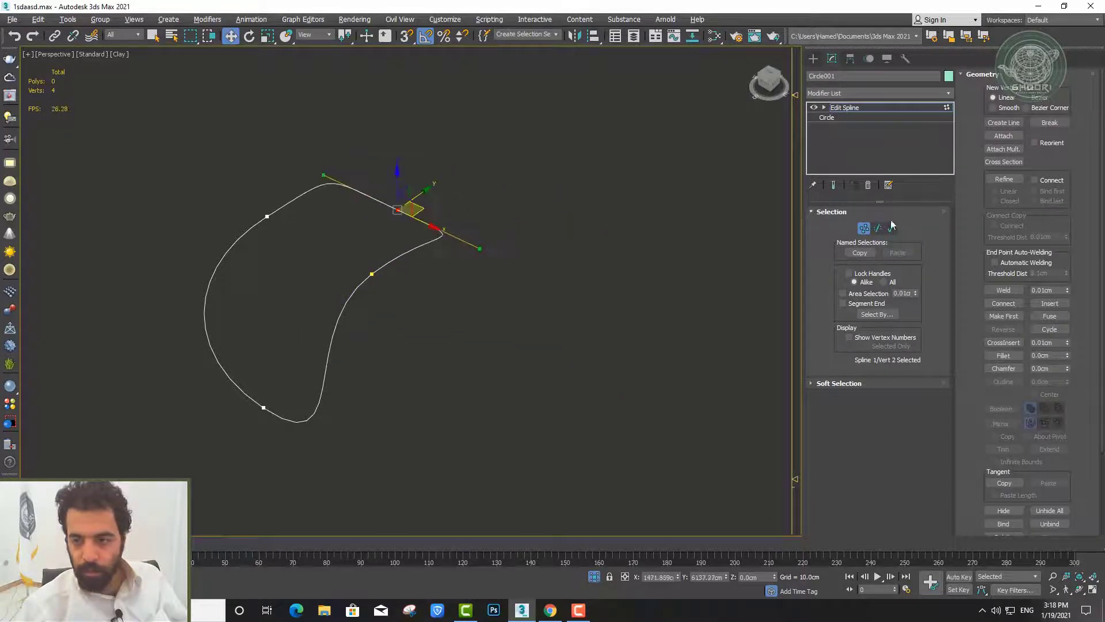
Accept the Circle warning and increase the base radius to 311.594 cm
click(864, 228)
click(845, 116)
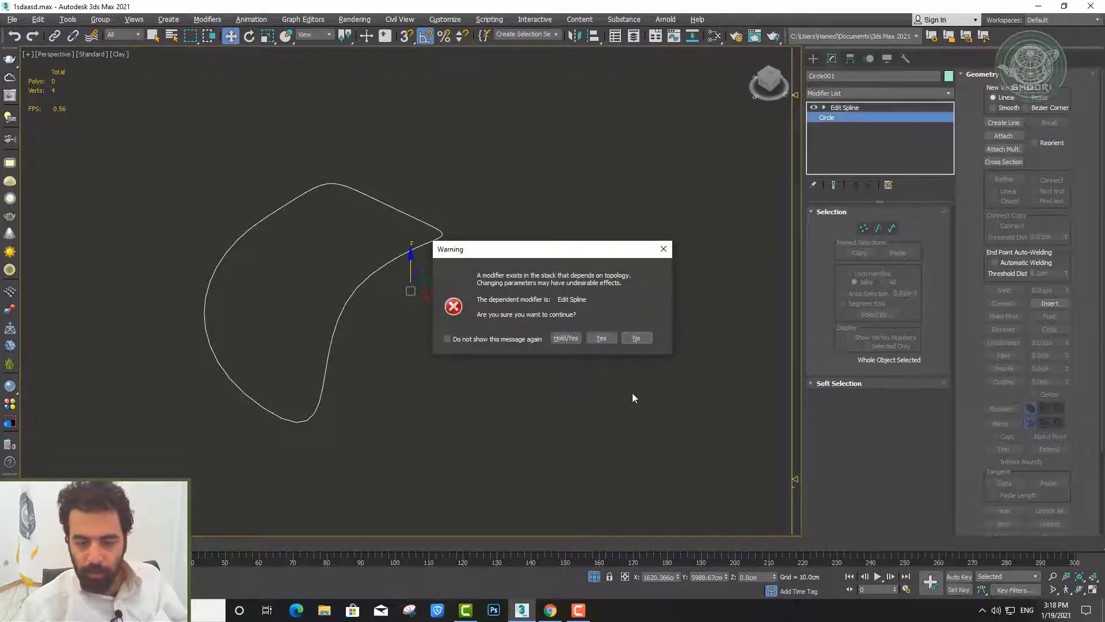
click(601, 339)
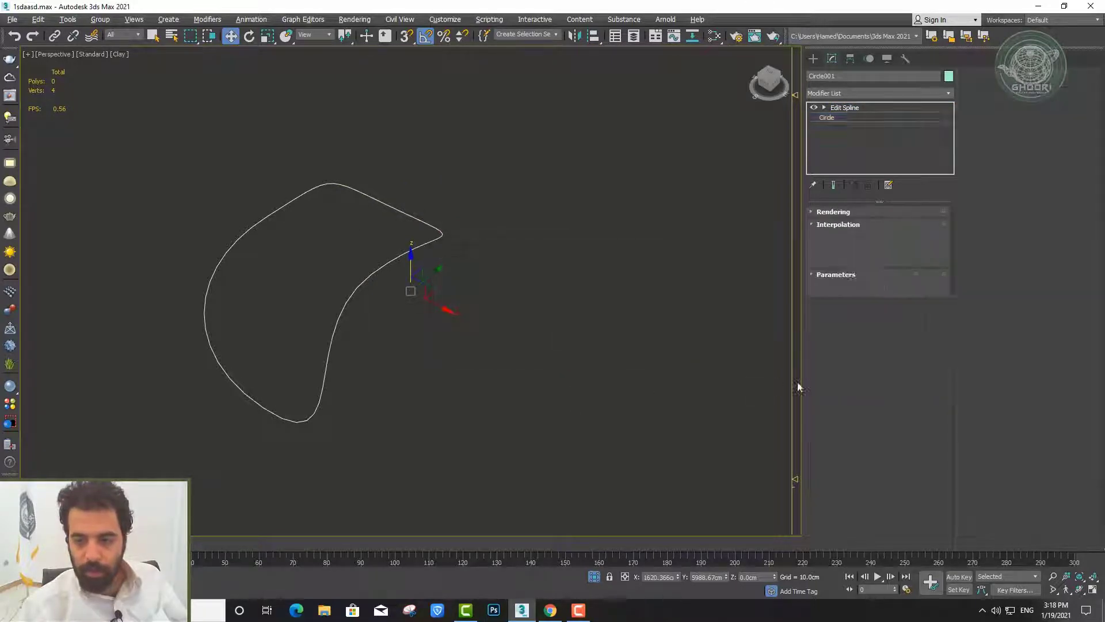
drag(910, 288, 918, 289)
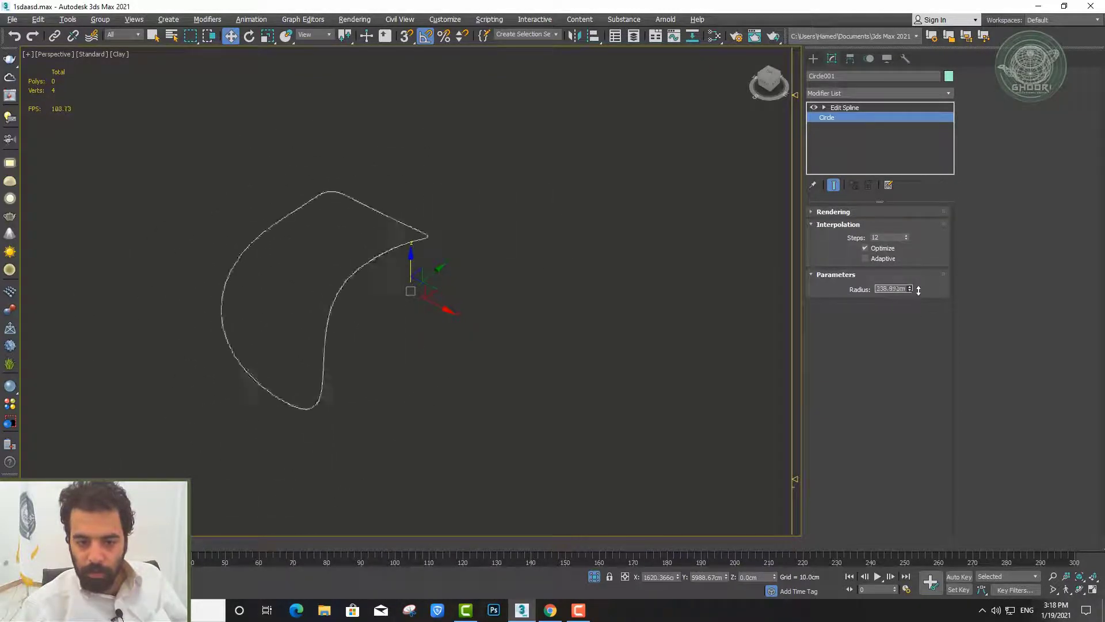
mouse_move(917, 289)
mouse_down()
mouse_move(917, 275)
mouse_move(915, 301)
mouse_move(918, 269)
mouse_move(936, 294)
mouse_move(928, 253)
mouse_move(928, 279)
mouse_up()
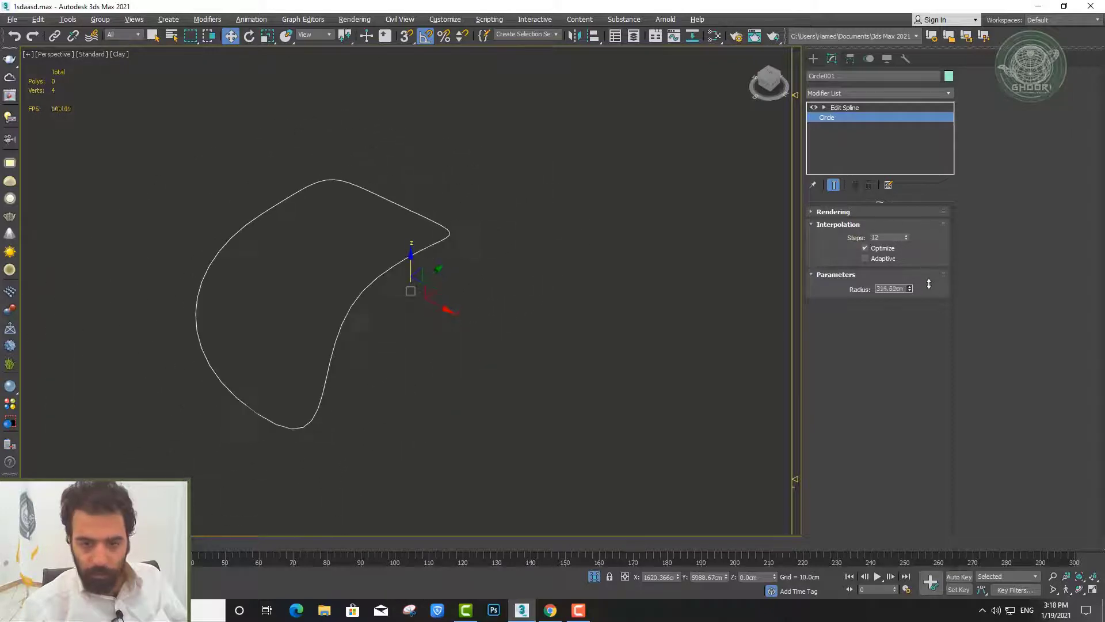
Undo the Editable Spline conversion and vertex moves to restore the round circle
click(851, 109)
right_click(406, 242)
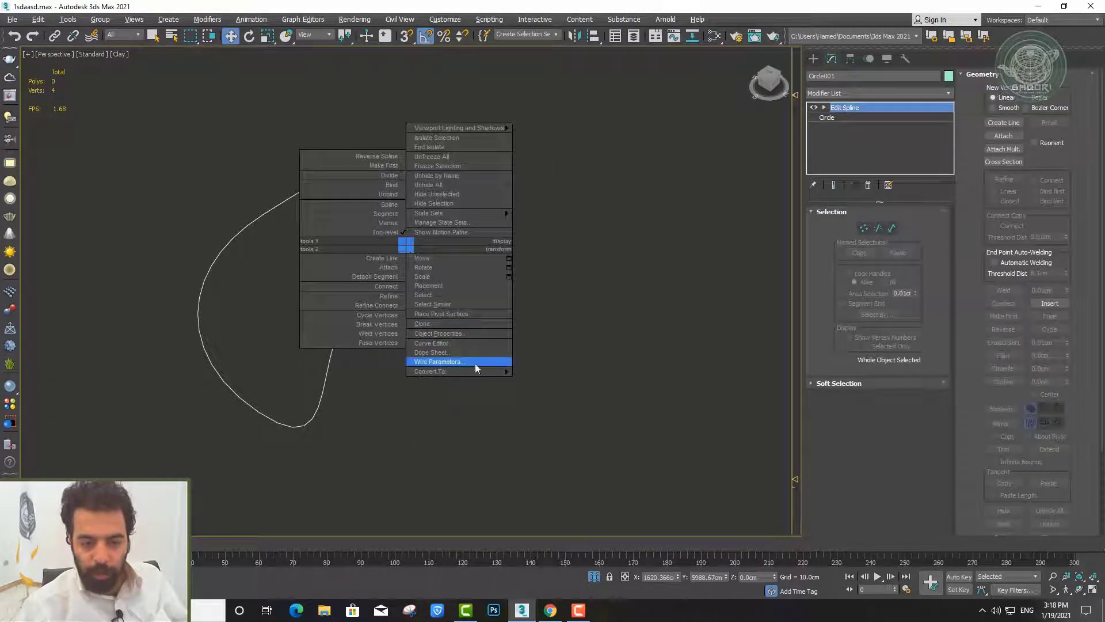
click(582, 371)
key(ctrl+z)
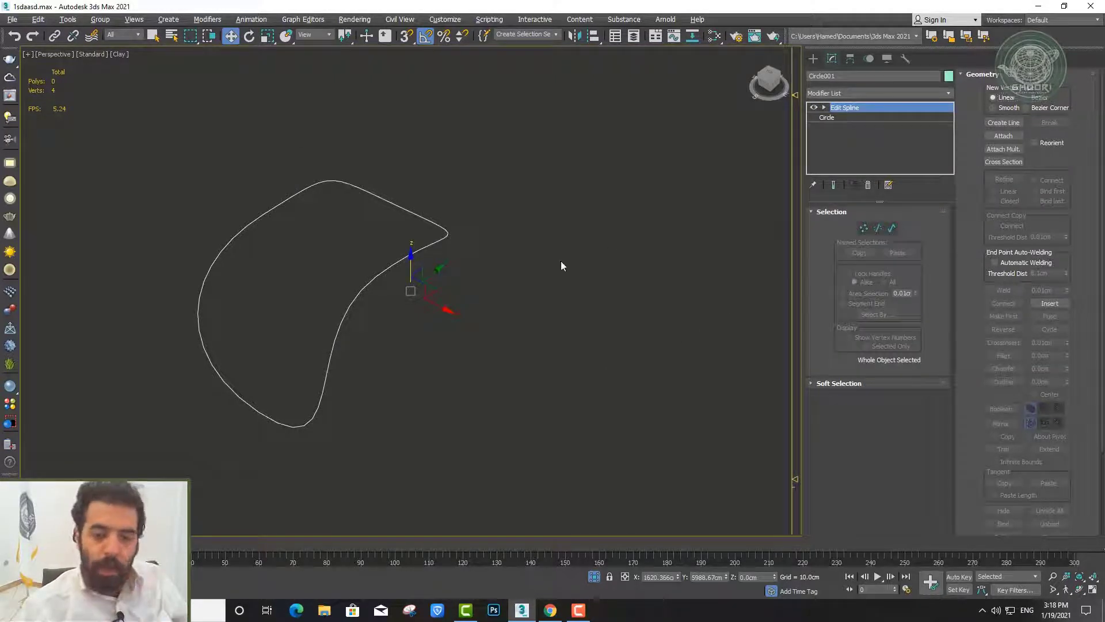
key(ctrl+z)
key(ctrl+z)
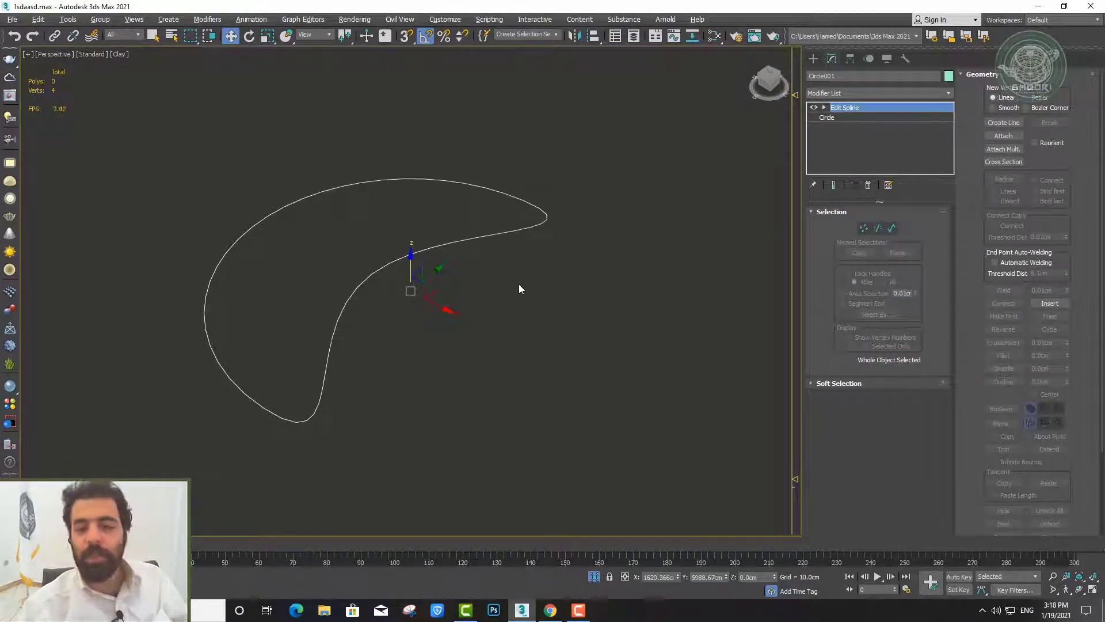
key(ctrl+z)
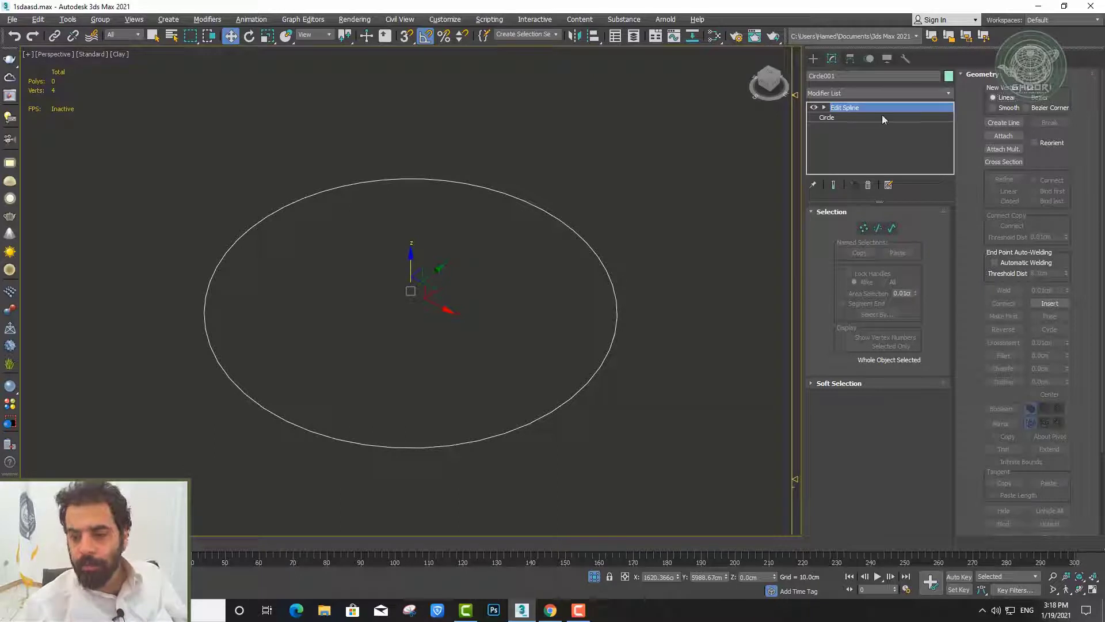
Decline editing the base circle, reselect Circle001 and make Edit Spline active
key(1)
click(847, 118)
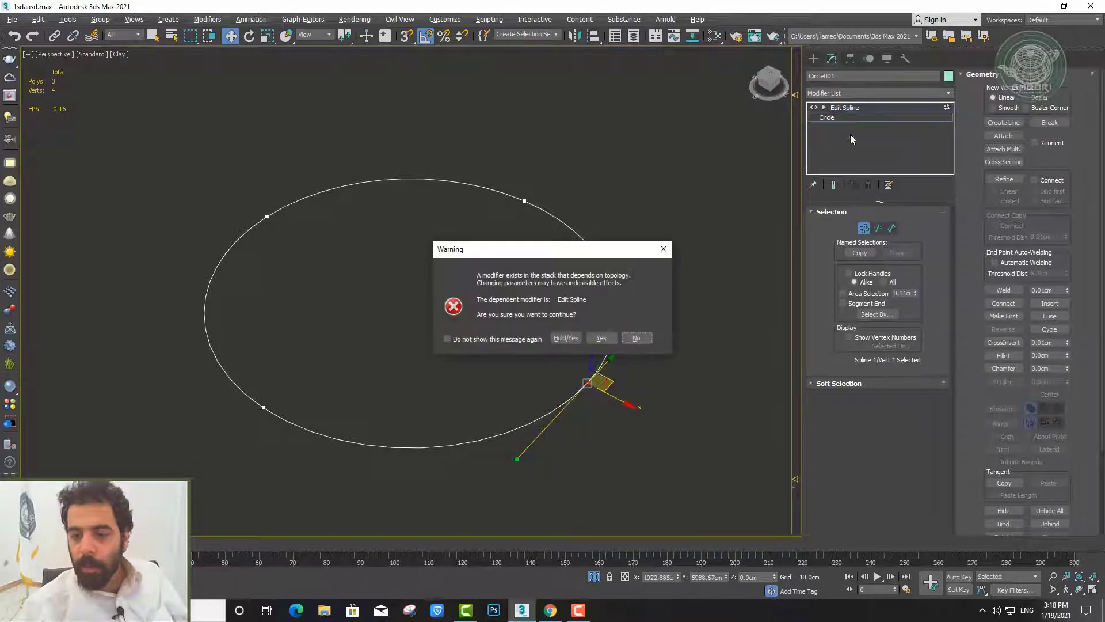
click(640, 339)
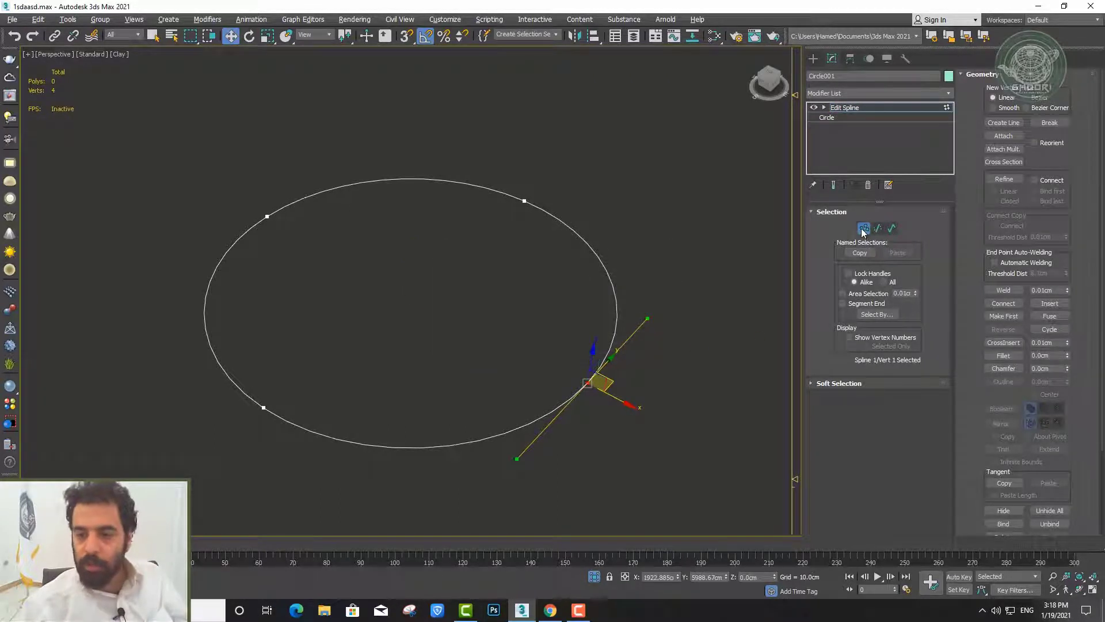
key(1)
click(709, 251)
drag(648, 254, 496, 181)
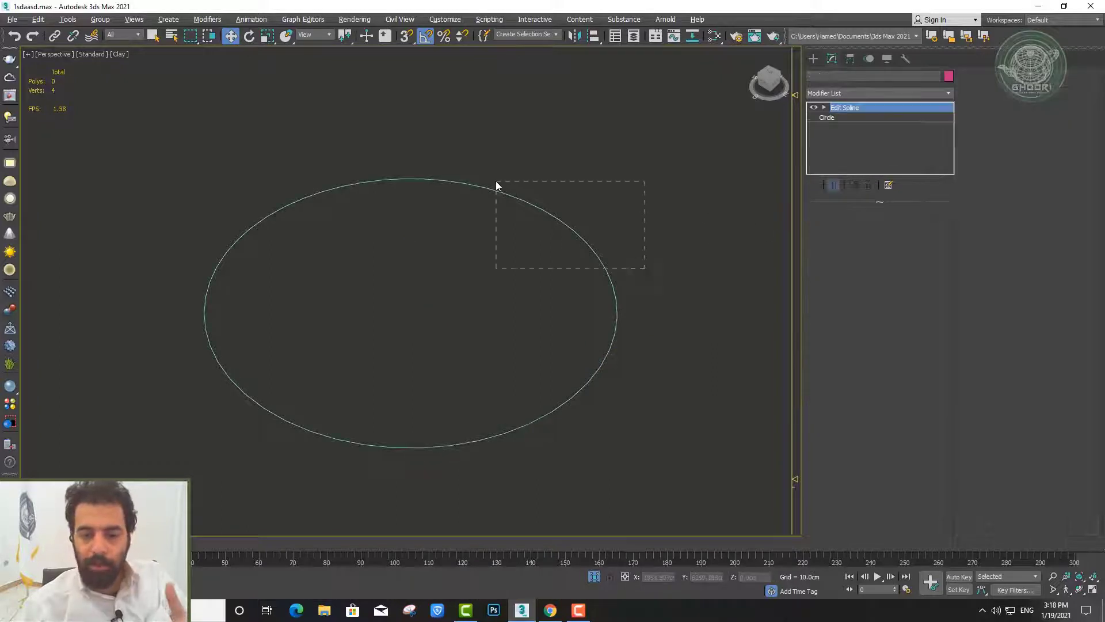
click(859, 108)
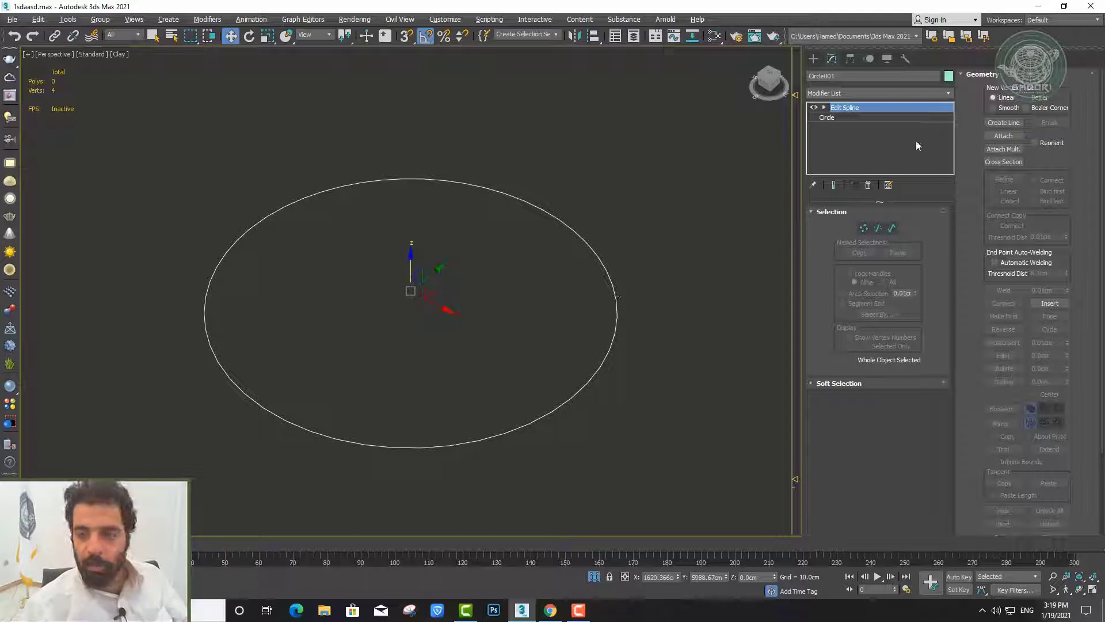
Add an Extrude modifier with a 127.8 cm amount to form a solid cylinder
click(945, 94)
drag(948, 141, 952, 183)
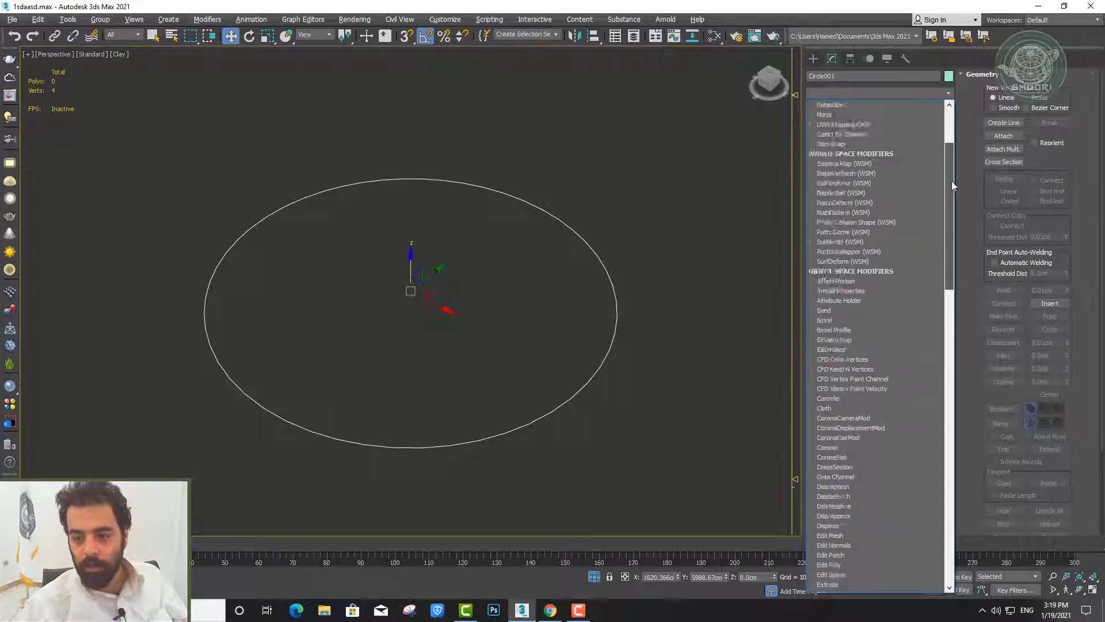
scroll(851, 441, down, 2)
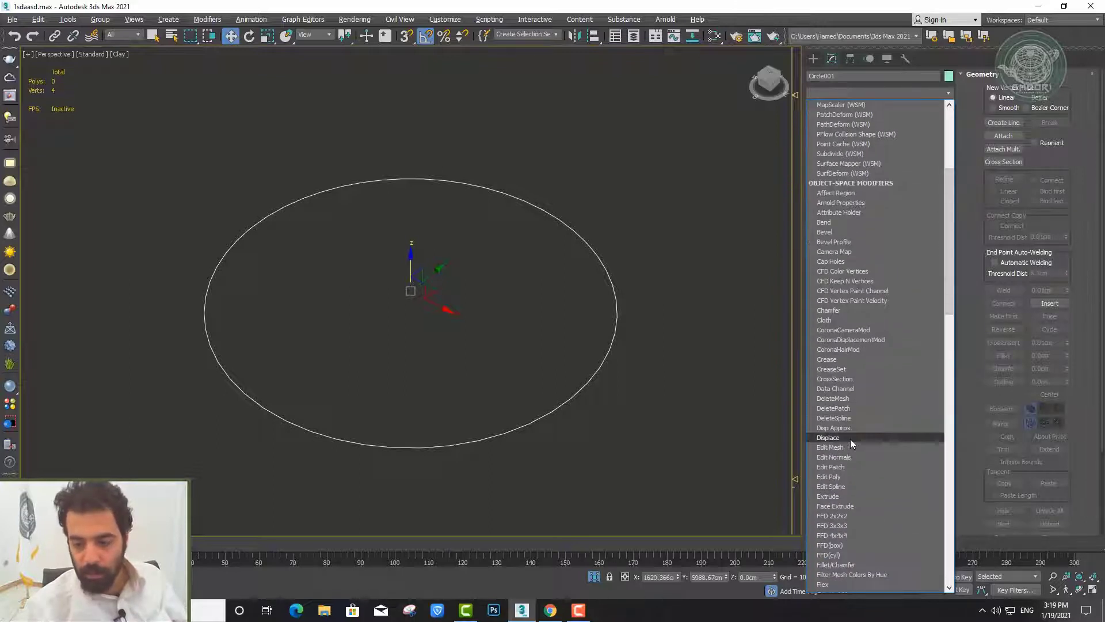
scroll(851, 439, down, 1)
scroll(852, 452, down, 1)
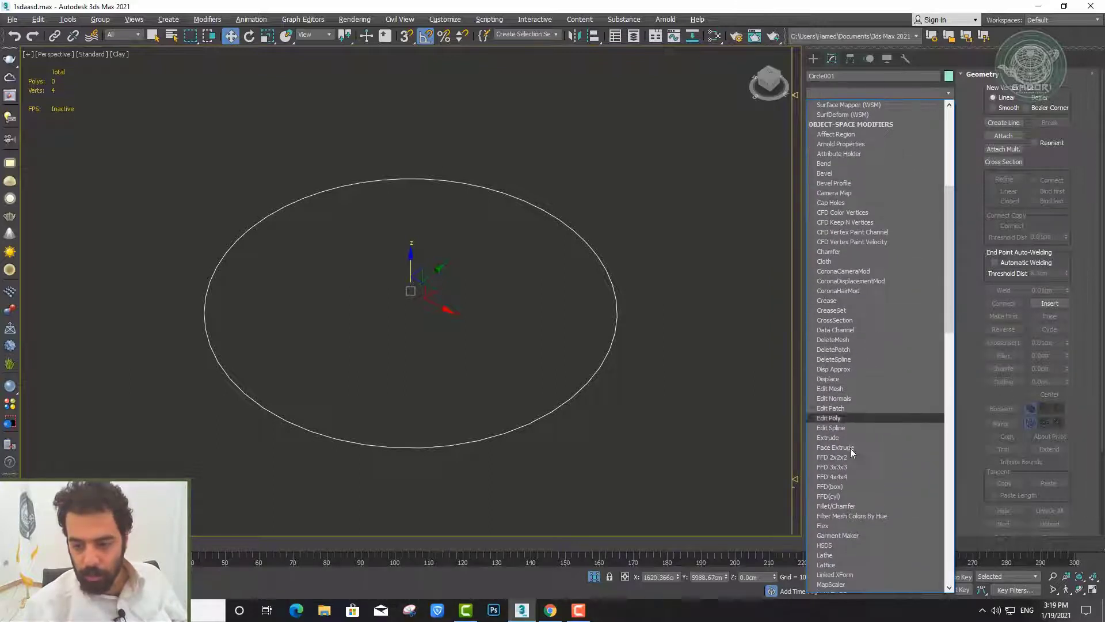
click(846, 438)
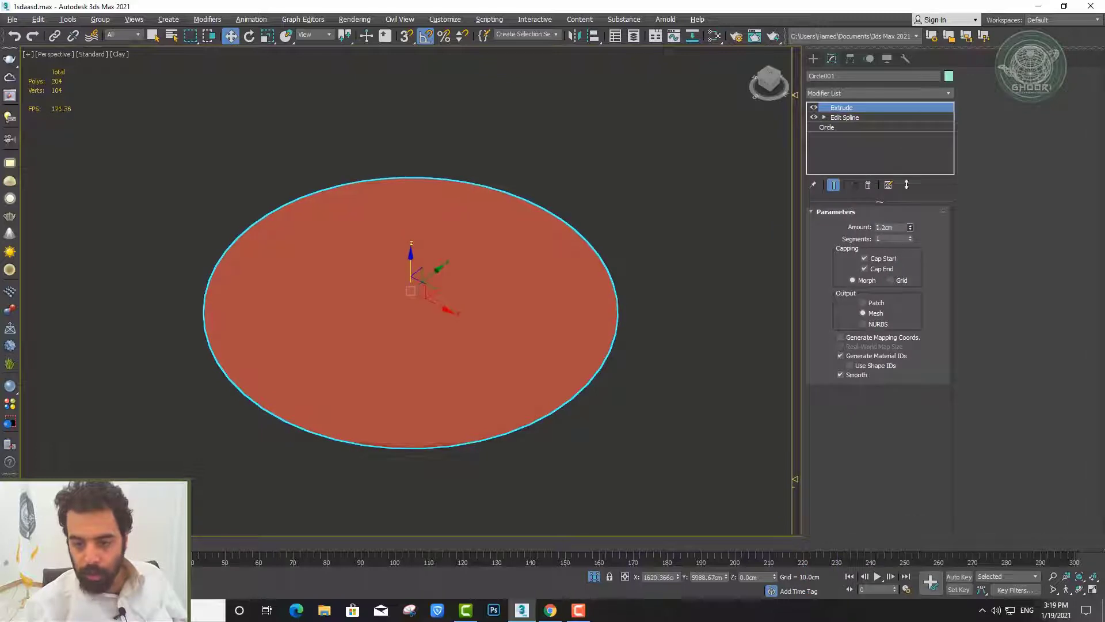
drag(911, 228, 506, 526)
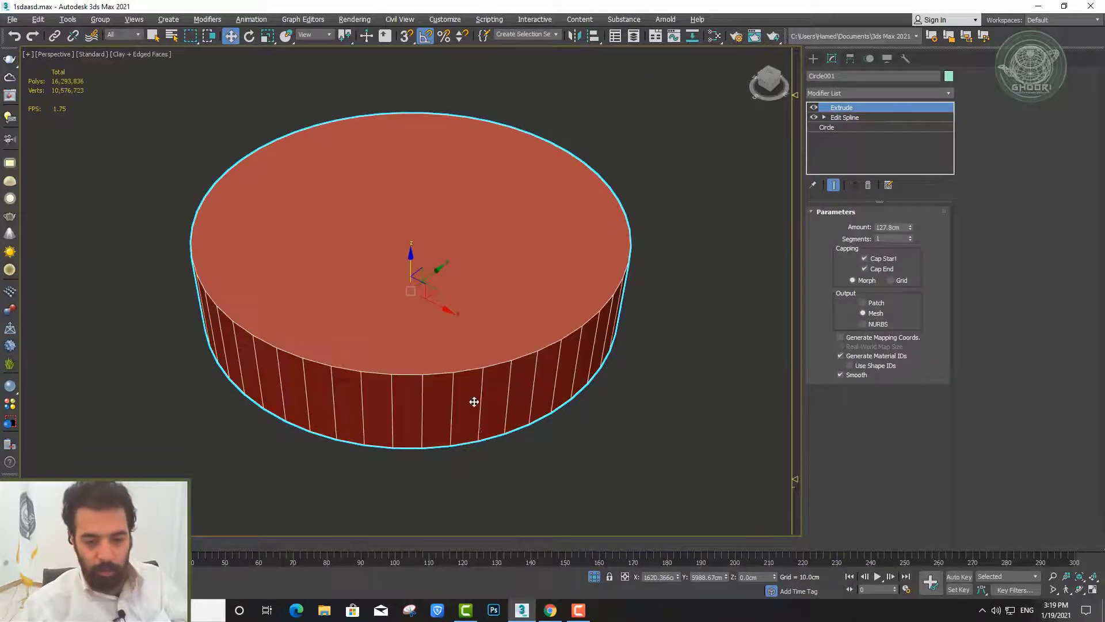
alt+middle_drag(469, 370, 481, 370)
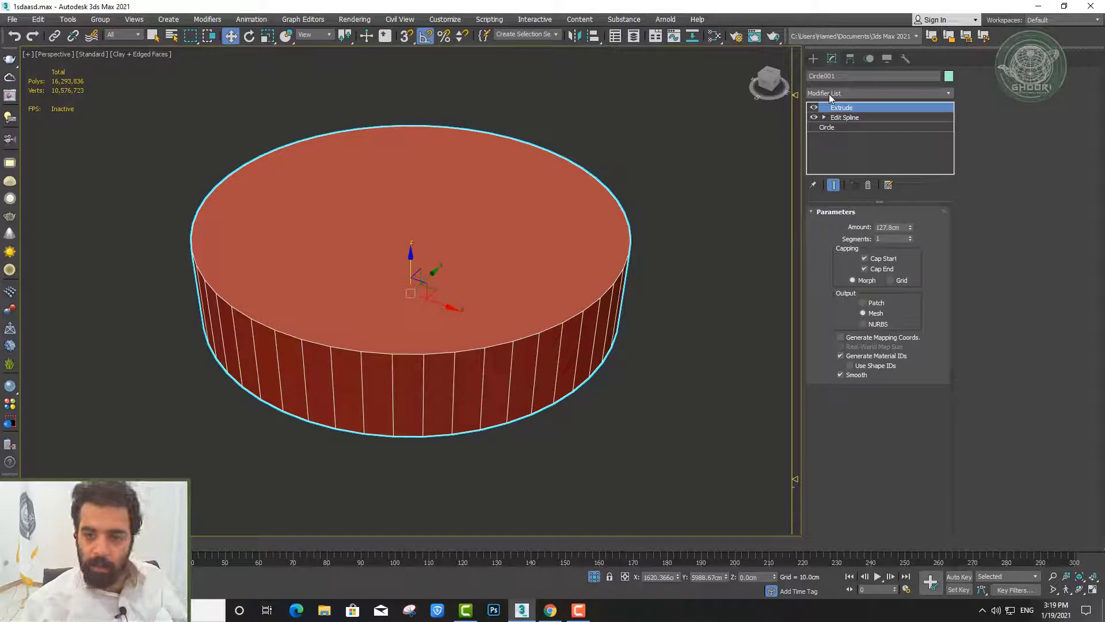
Browse the Modifier List again and close it without choosing anything
click(948, 92)
scroll(891, 339, down, 5)
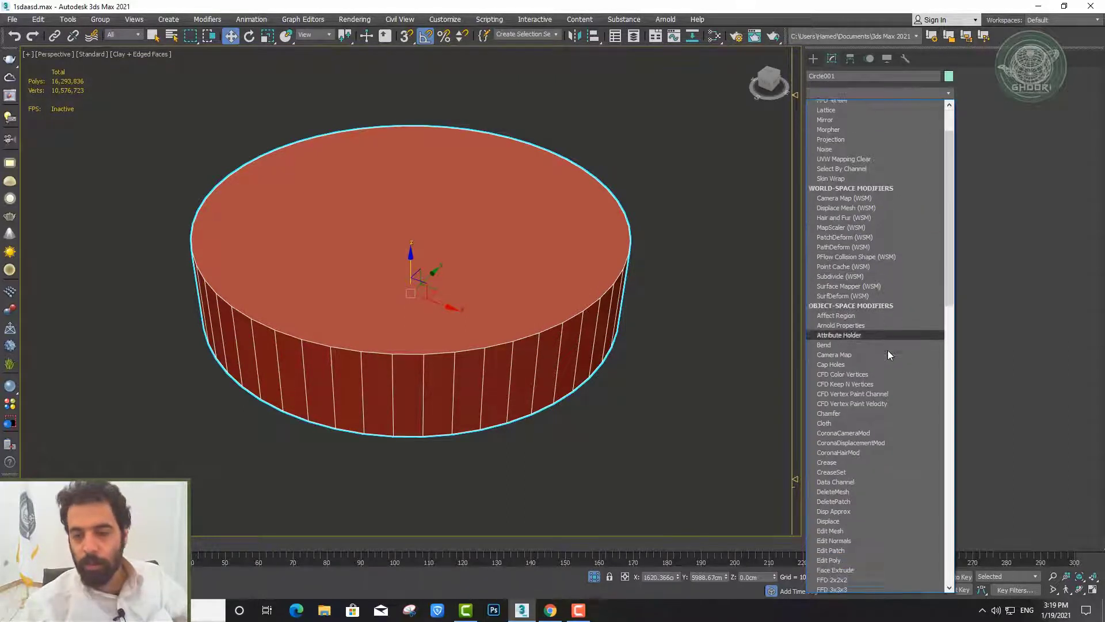
click(954, 92)
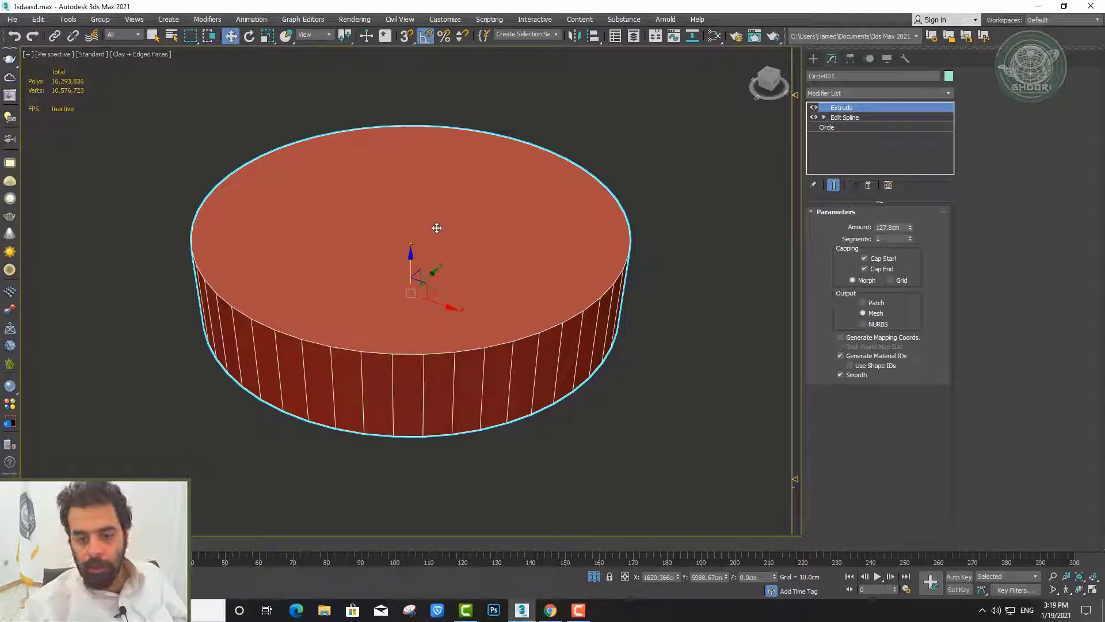
Delete the Extrude modifier and pull the right vertex left to bend the circle
click(869, 186)
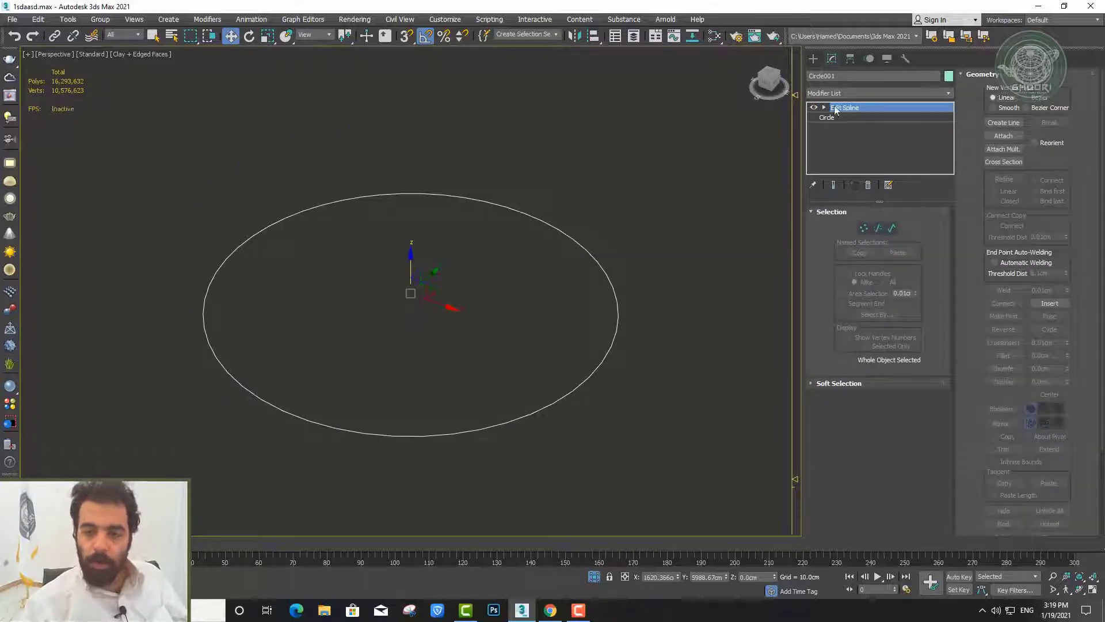
right_click(461, 279)
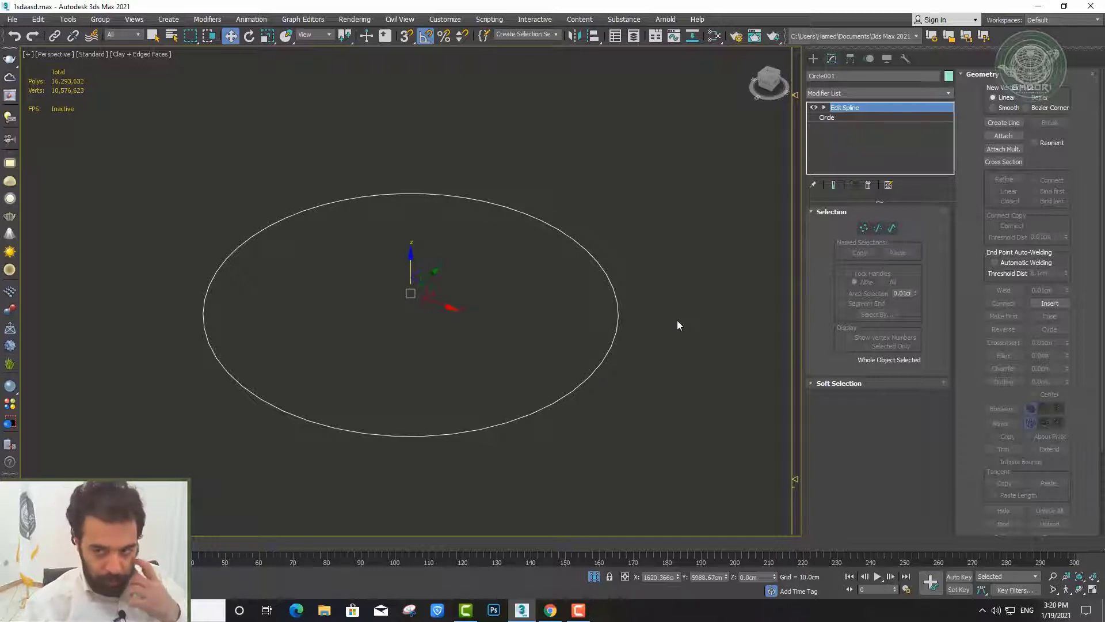
click(866, 228)
mouse_move(692, 420)
mouse_down()
mouse_move(530, 305)
mouse_move(395, 289)
mouse_up()
Adjust the upper-left and centre vertex tangents into a kidney curve, then select base Circle
click(254, 234)
mouse_move(260, 228)
mouse_down()
mouse_move(157, 288)
mouse_move(296, 180)
mouse_up()
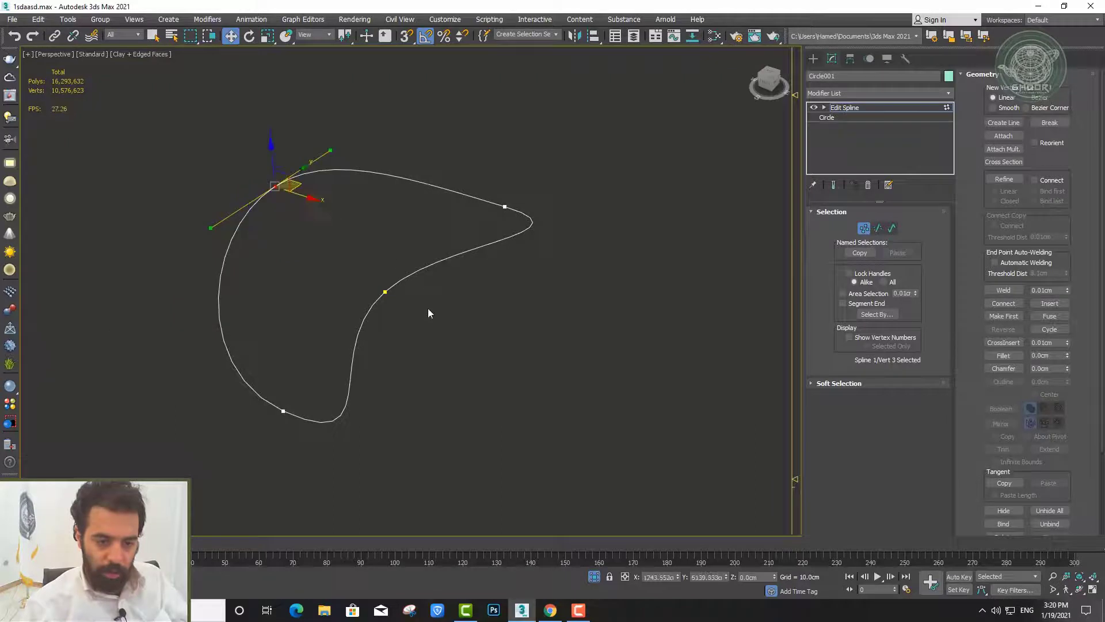
click(395, 292)
mouse_move(415, 276)
mouse_down()
mouse_move(437, 261)
mouse_move(424, 242)
mouse_up()
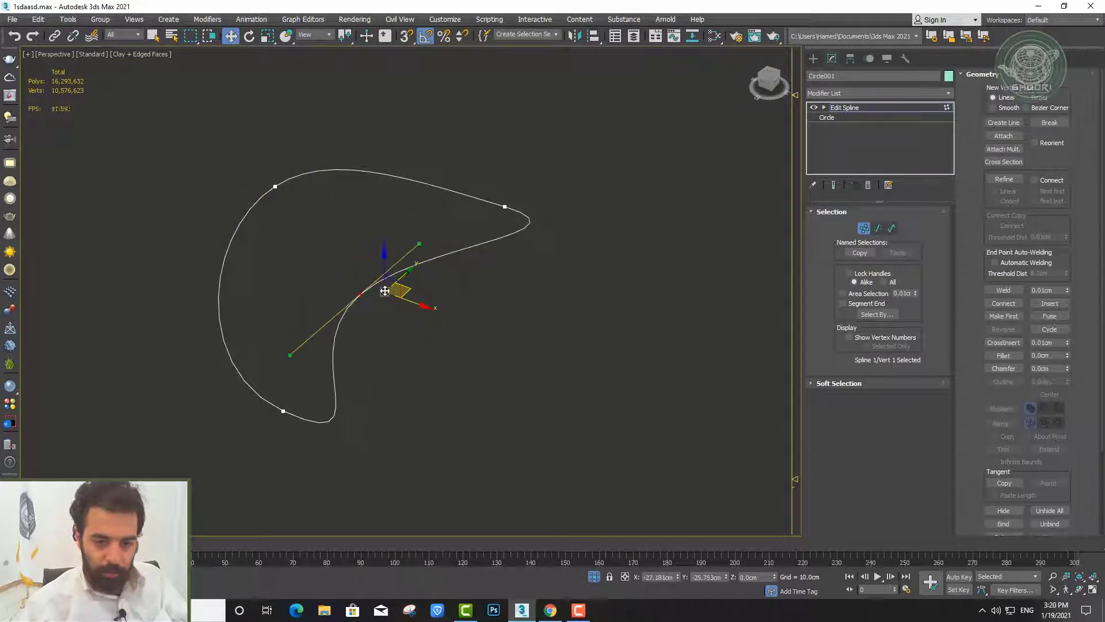
mouse_move(321, 238)
alt+middle_down()
mouse_move(341, 249)
mouse_move(264, 244)
mouse_move(322, 291)
alt+middle_up()
click(864, 228)
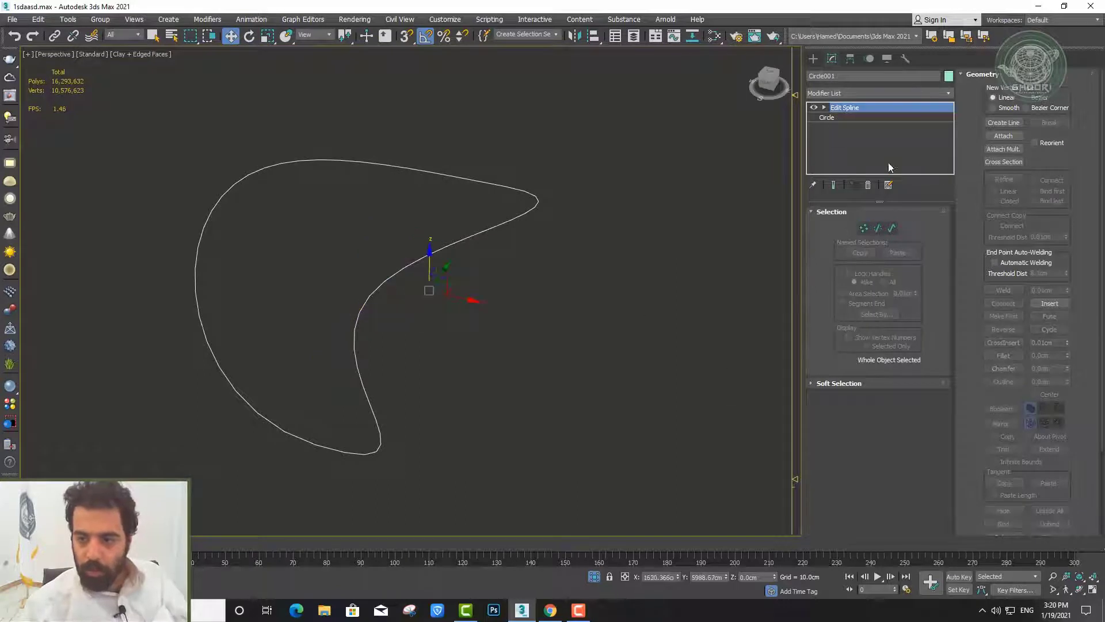
click(844, 117)
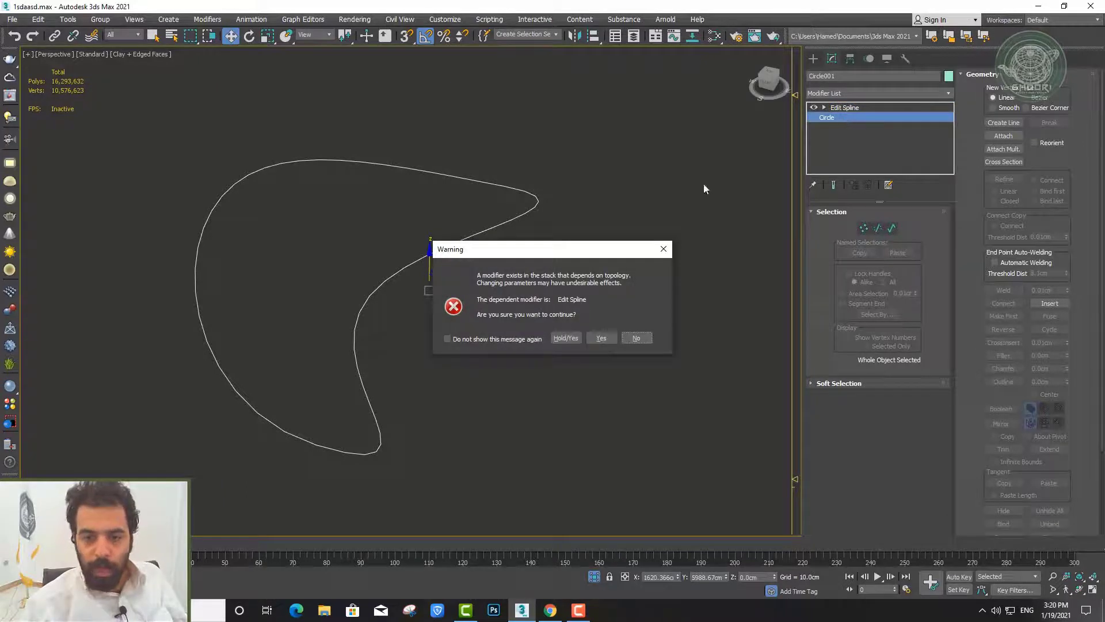
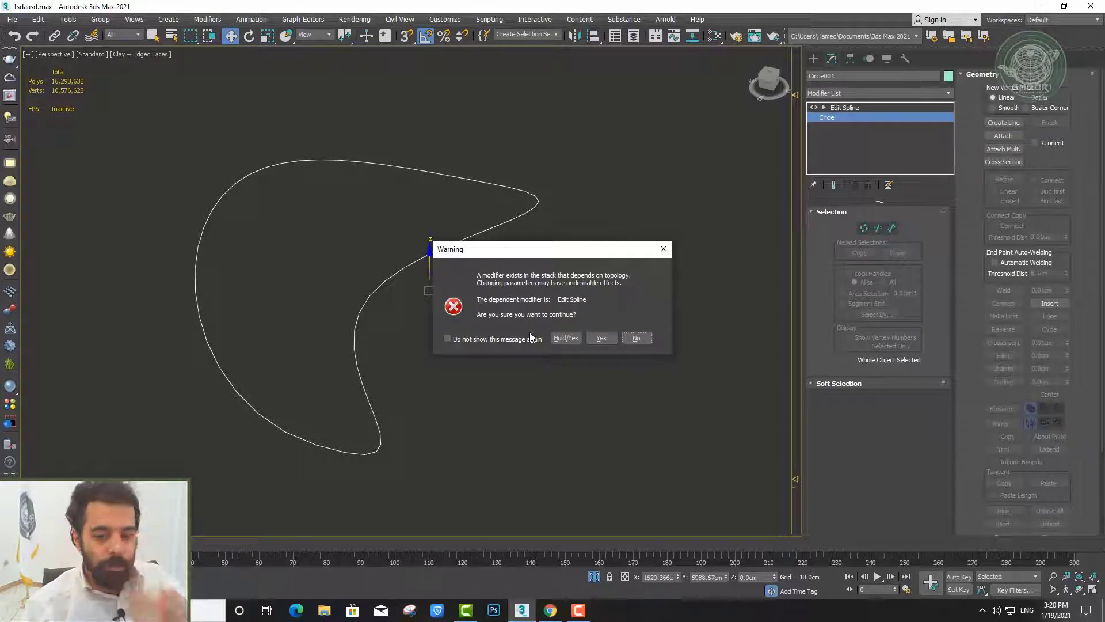
Accept the topology warning and reduce the base Circle's radius to about 199.66 cm
click(647, 341)
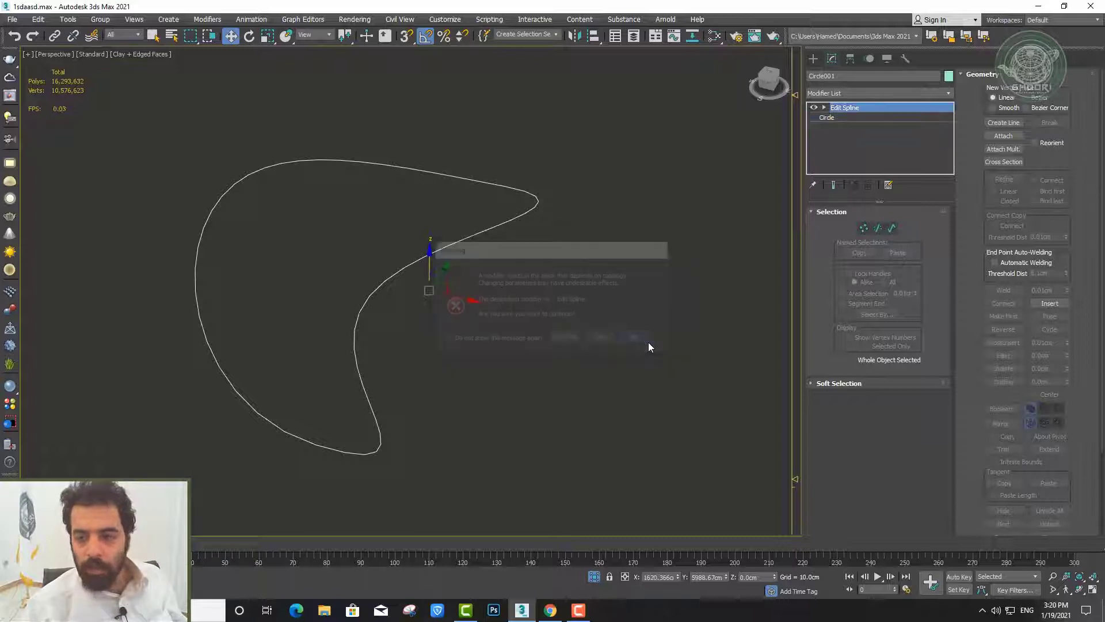
click(846, 119)
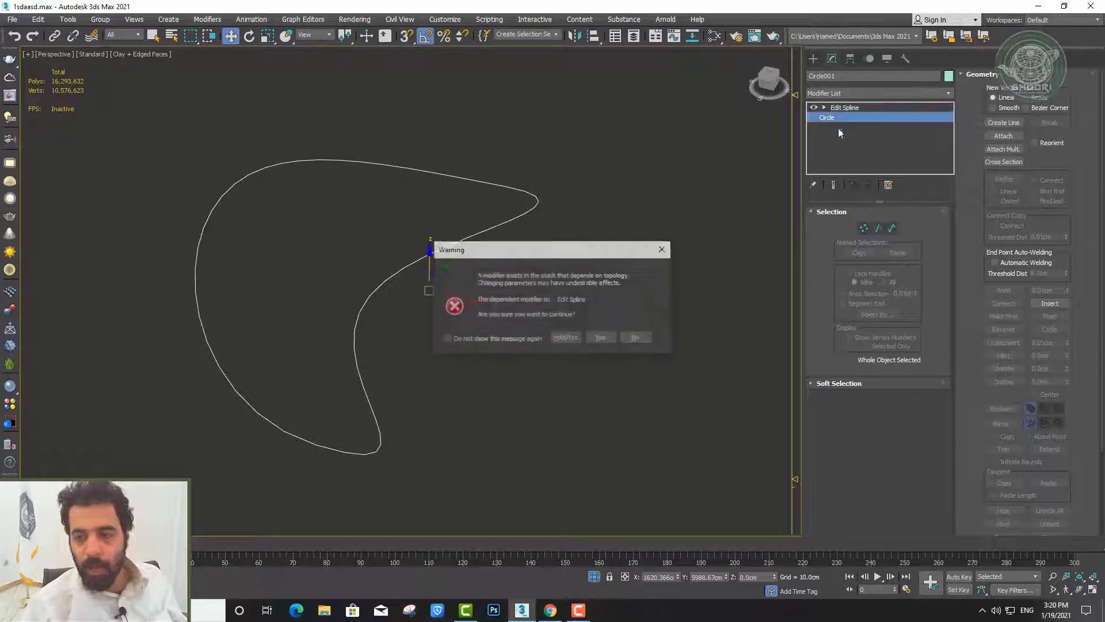
click(601, 338)
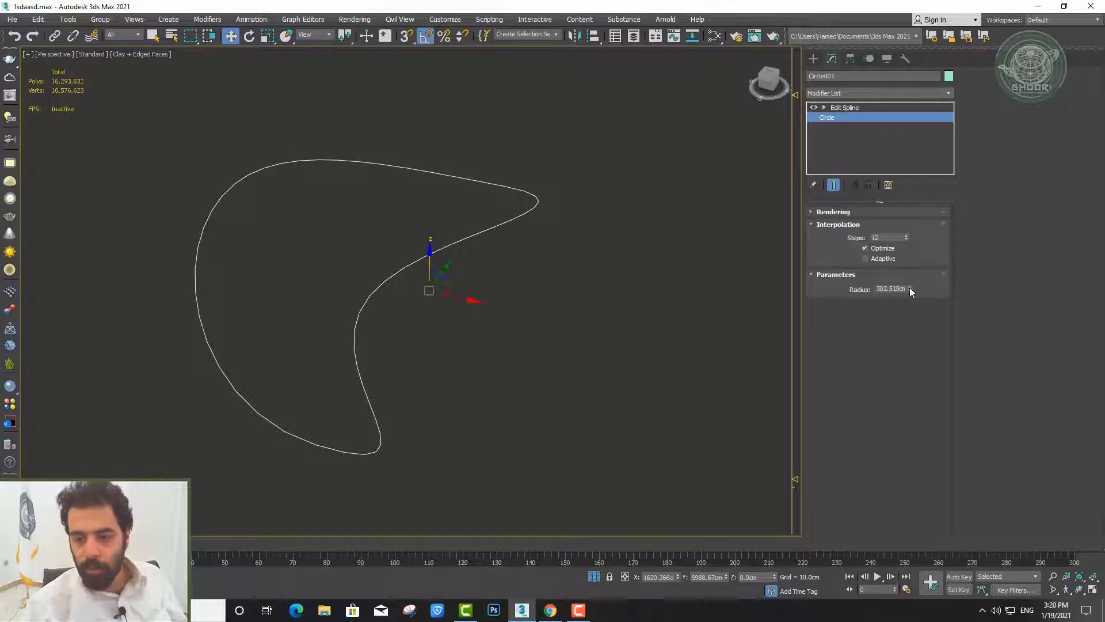
drag(909, 290, 897, 299)
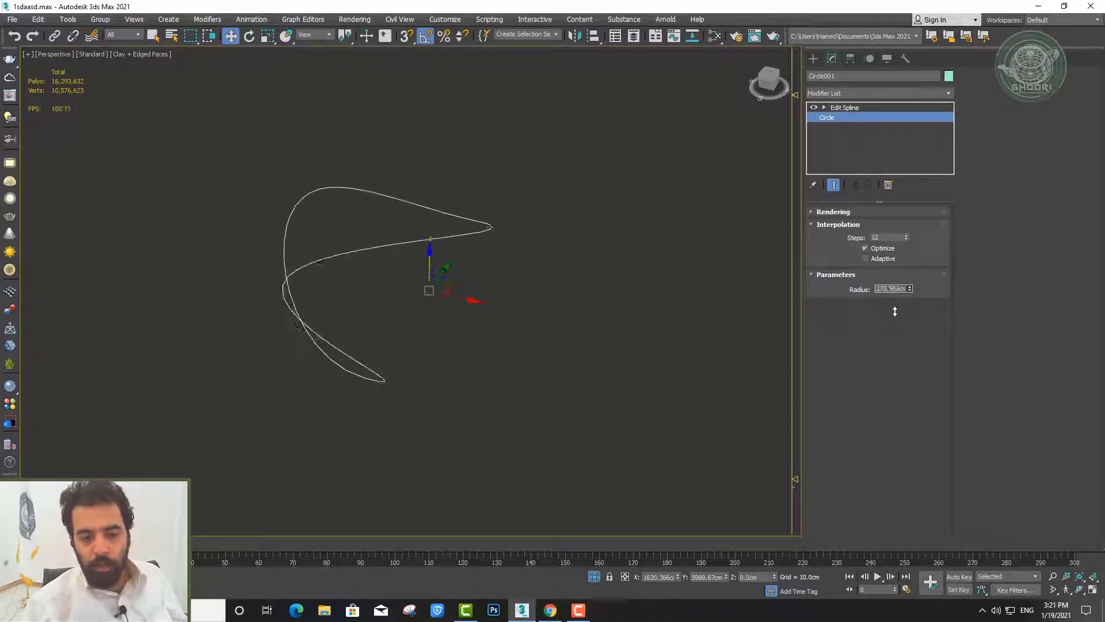
drag(896, 298, 892, 305)
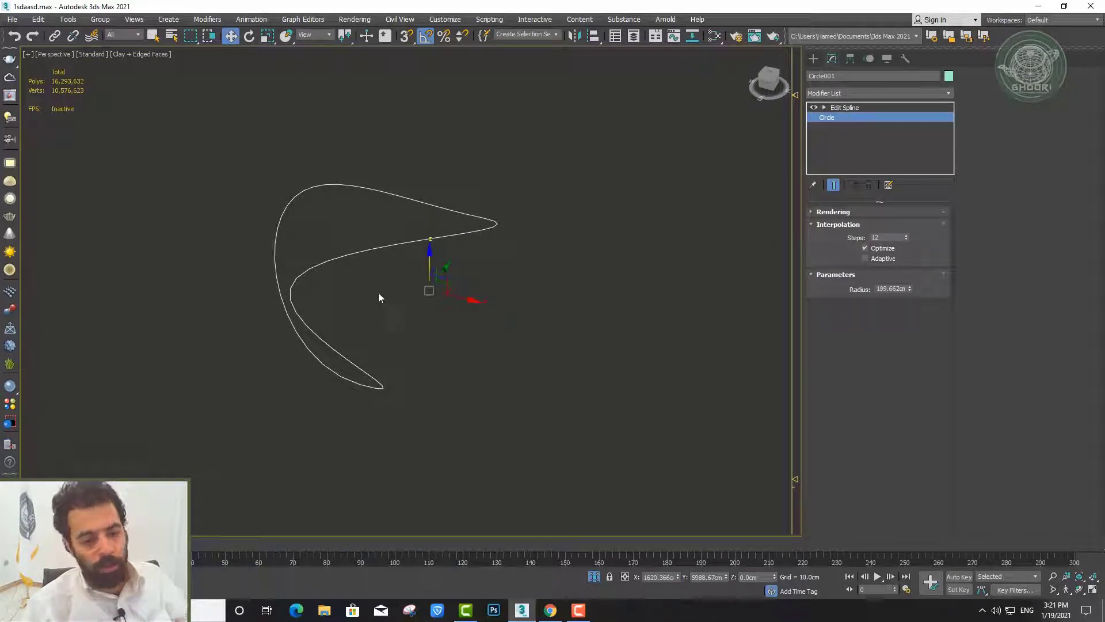
mouse_move(384, 280)
alt+middle_down()
mouse_move(344, 220)
mouse_move(385, 205)
mouse_move(381, 270)
alt+middle_up()
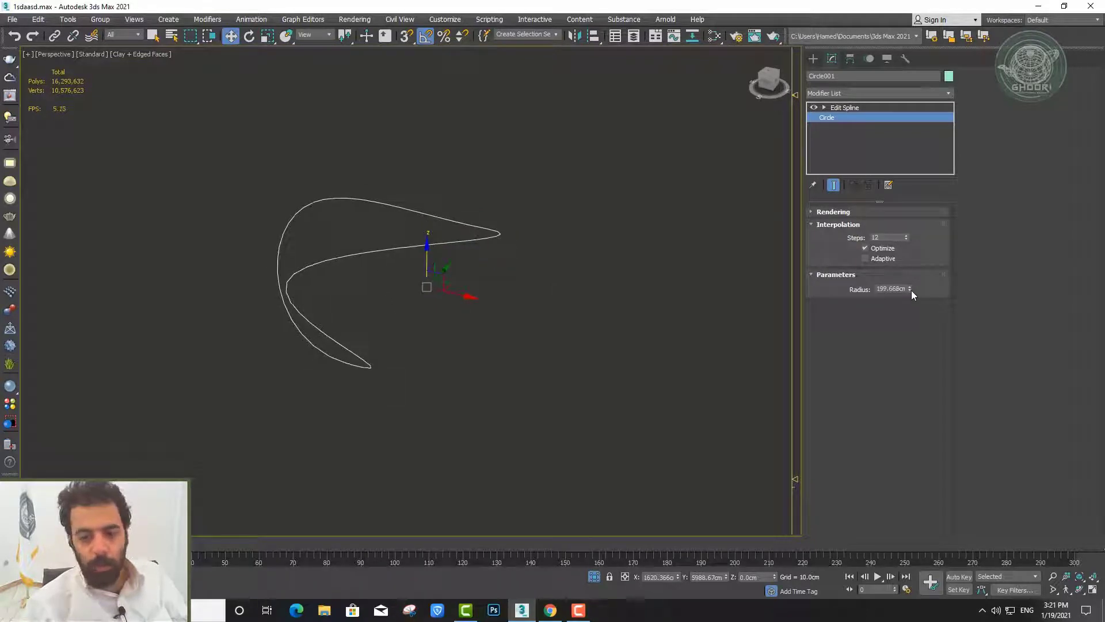
mouse_move(910, 288)
mouse_down()
mouse_move(903, 242)
mouse_move(901, 288)
mouse_up()
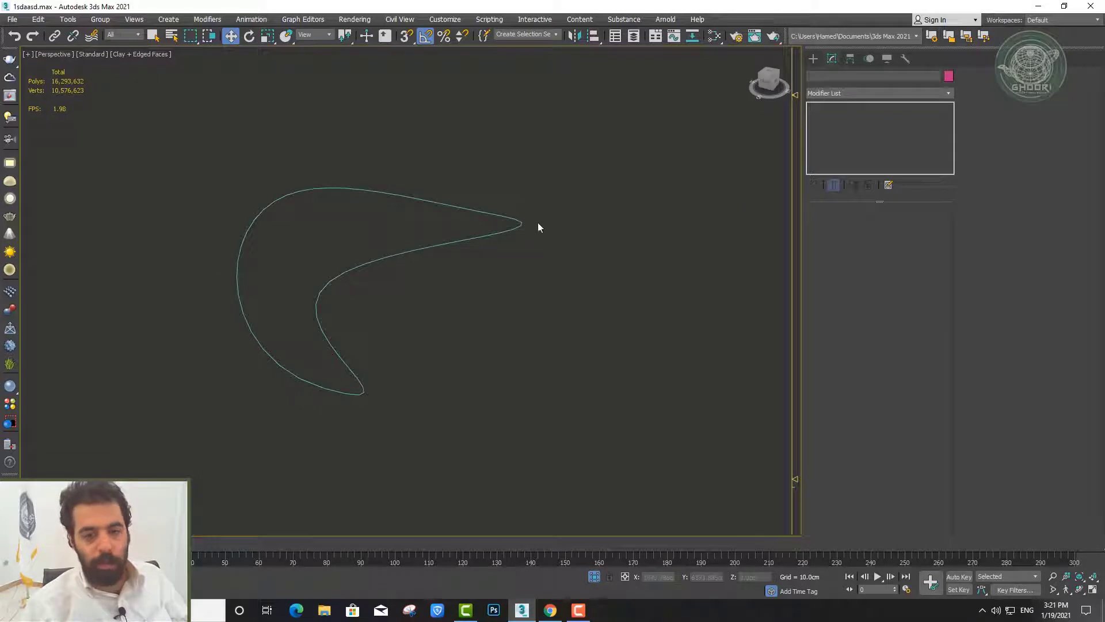
click(497, 233)
click(854, 119)
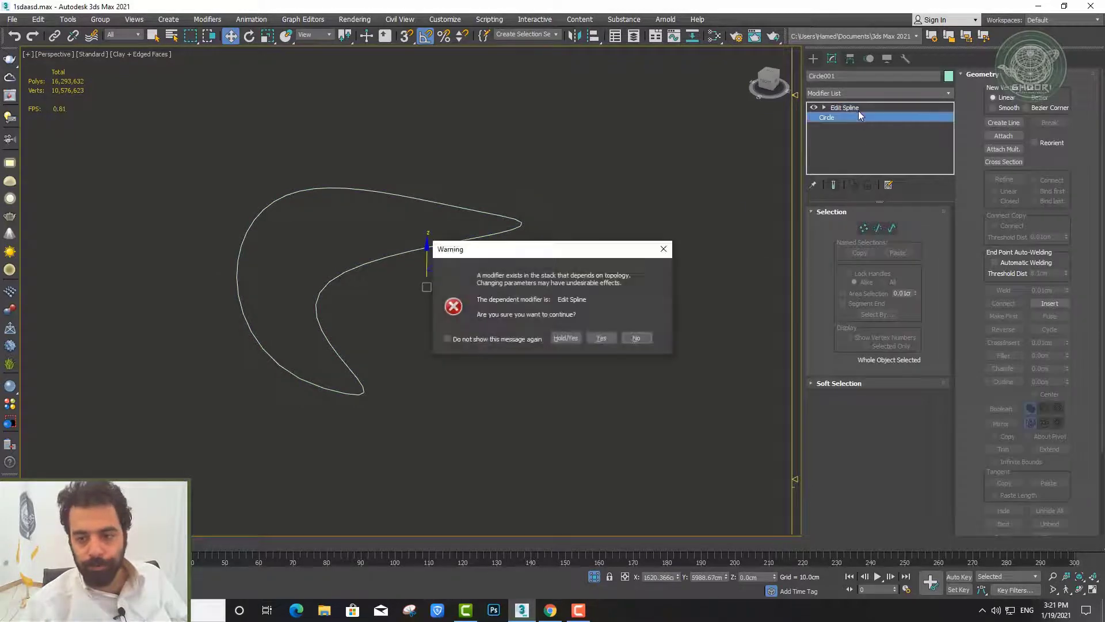
click(636, 338)
click(864, 228)
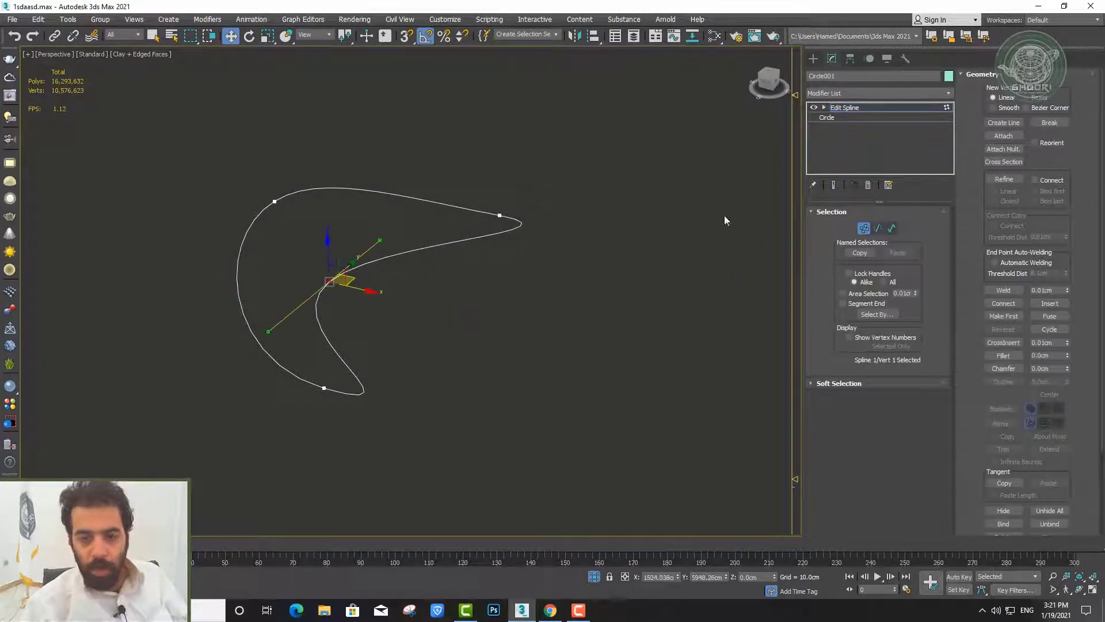
scroll(384, 281, up, 2)
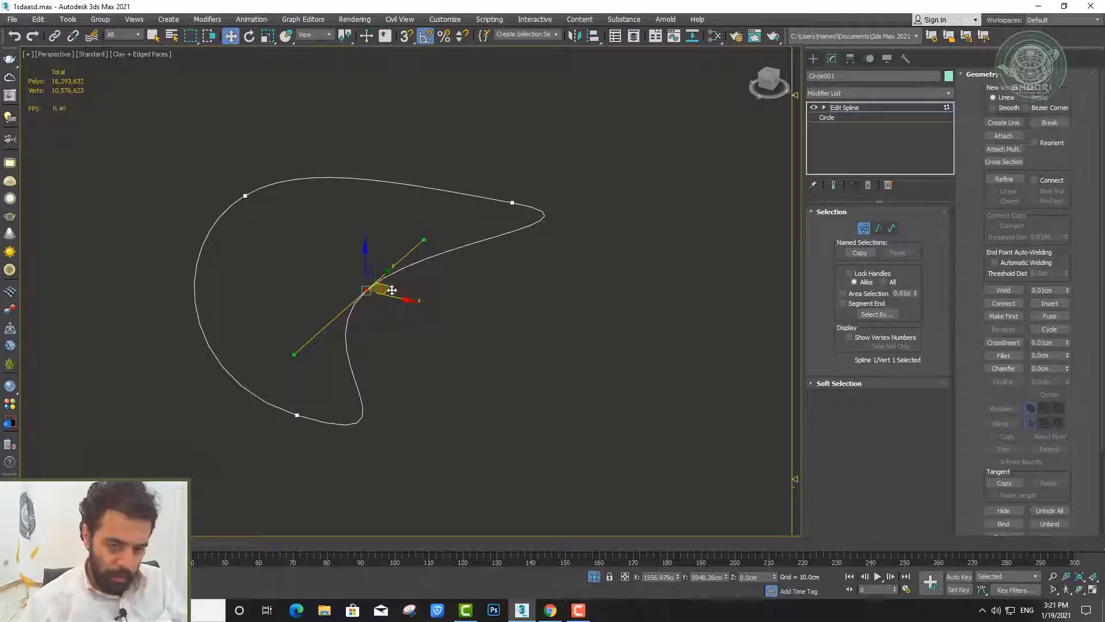
click(864, 228)
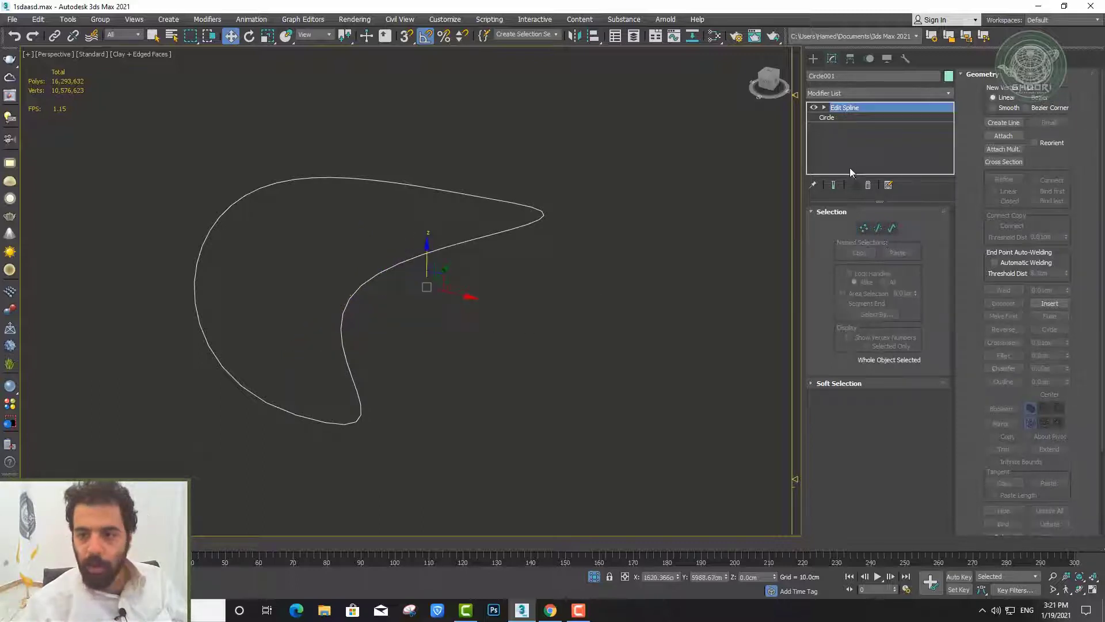
click(835, 115)
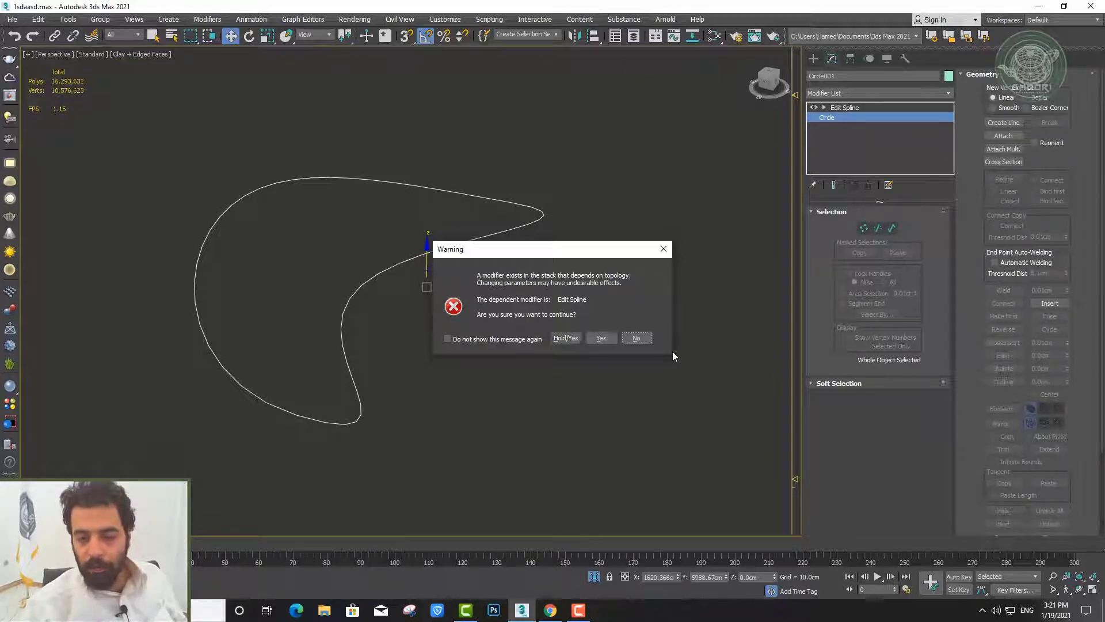
click(664, 250)
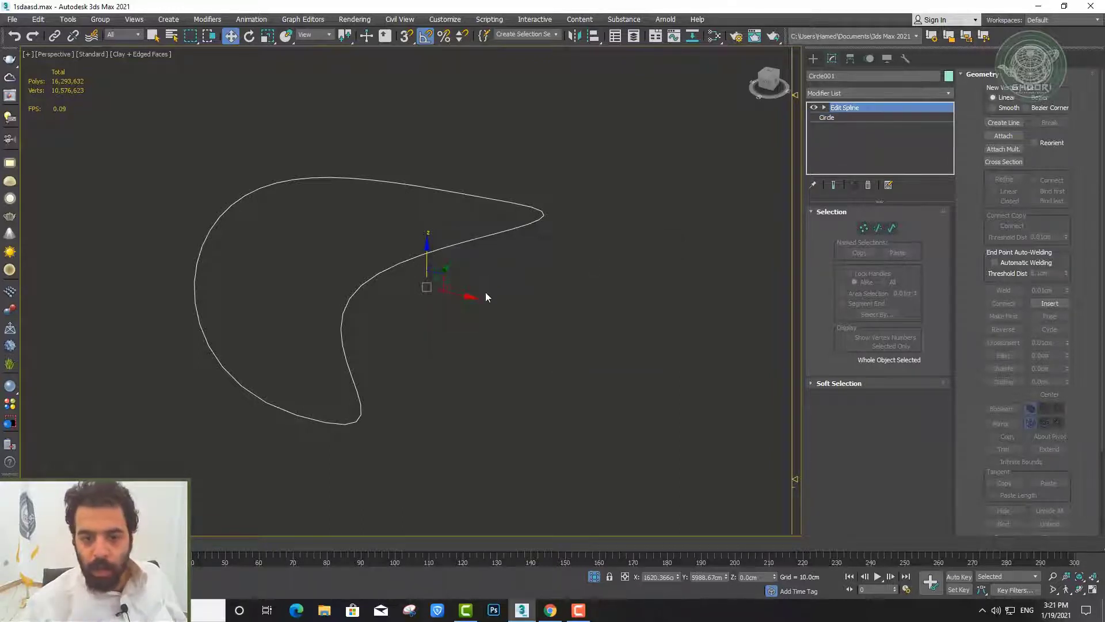
click(864, 228)
click(535, 210)
drag(493, 185, 382, 149)
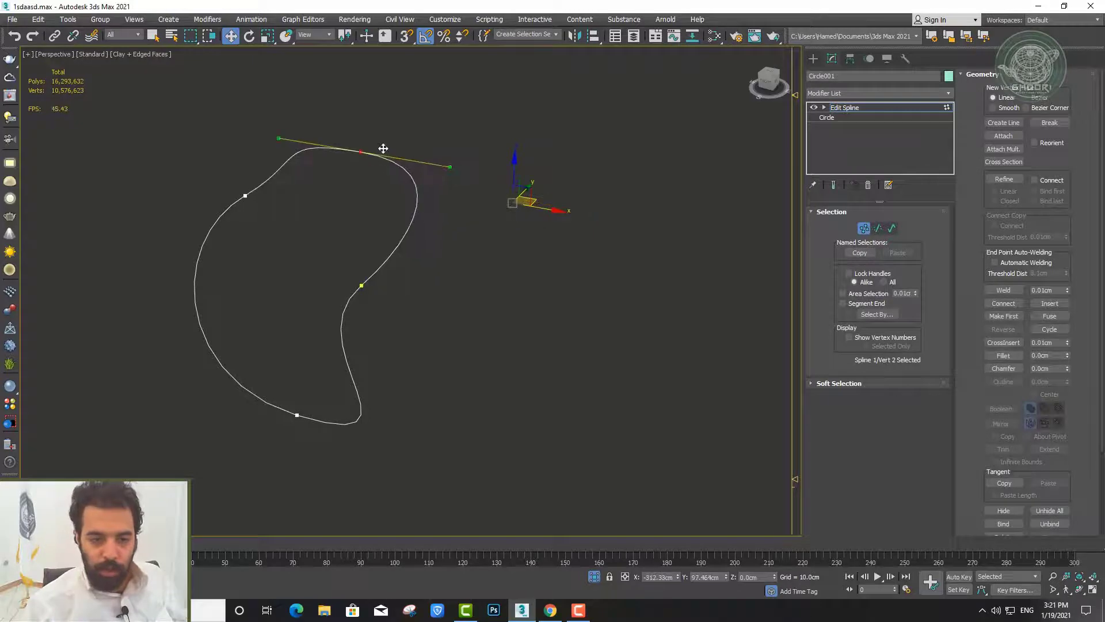
key(ctrl+z)
key(1)
Isolate one of the scene's boxes and convert it to an Editable Poly
scroll(429, 264, down, 10)
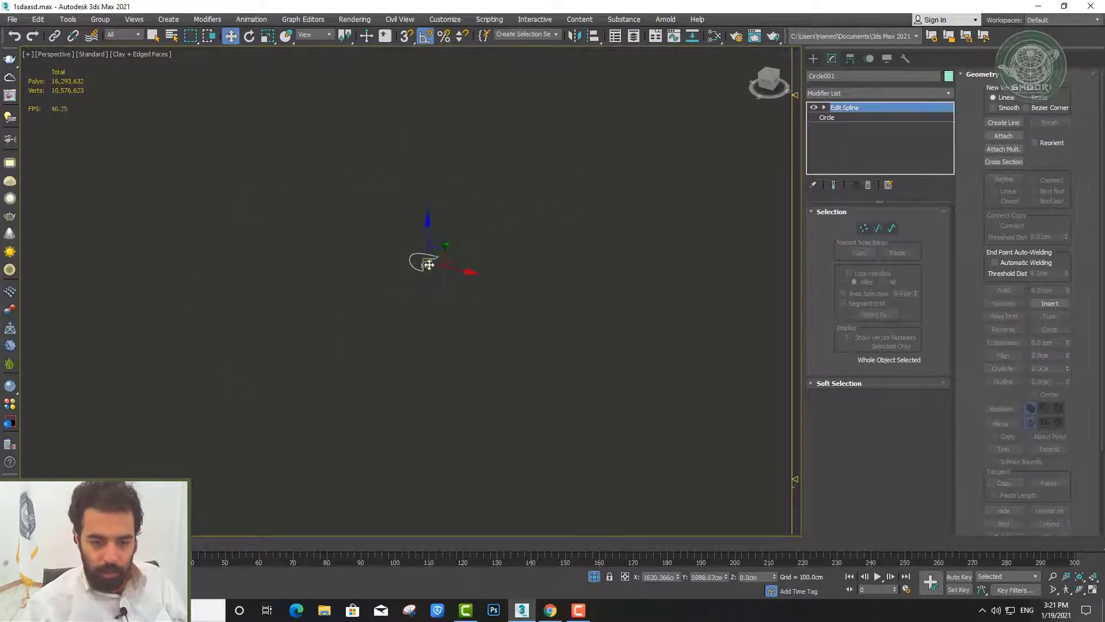
click(595, 576)
scroll(461, 247, down, 3)
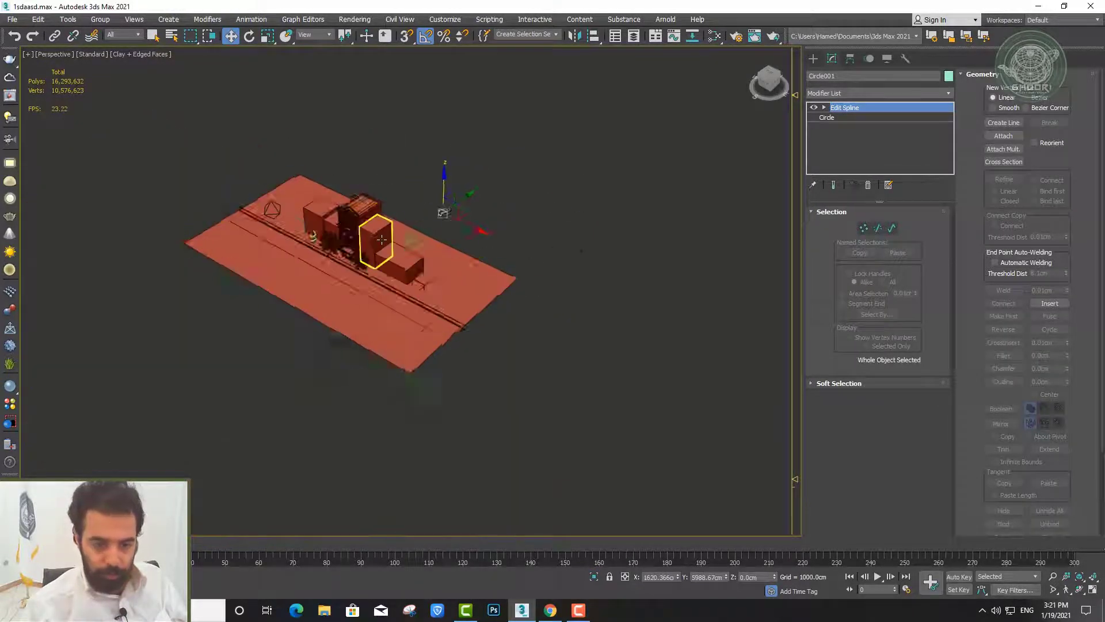
scroll(449, 265, up, 3)
click(434, 285)
key(alt+q)
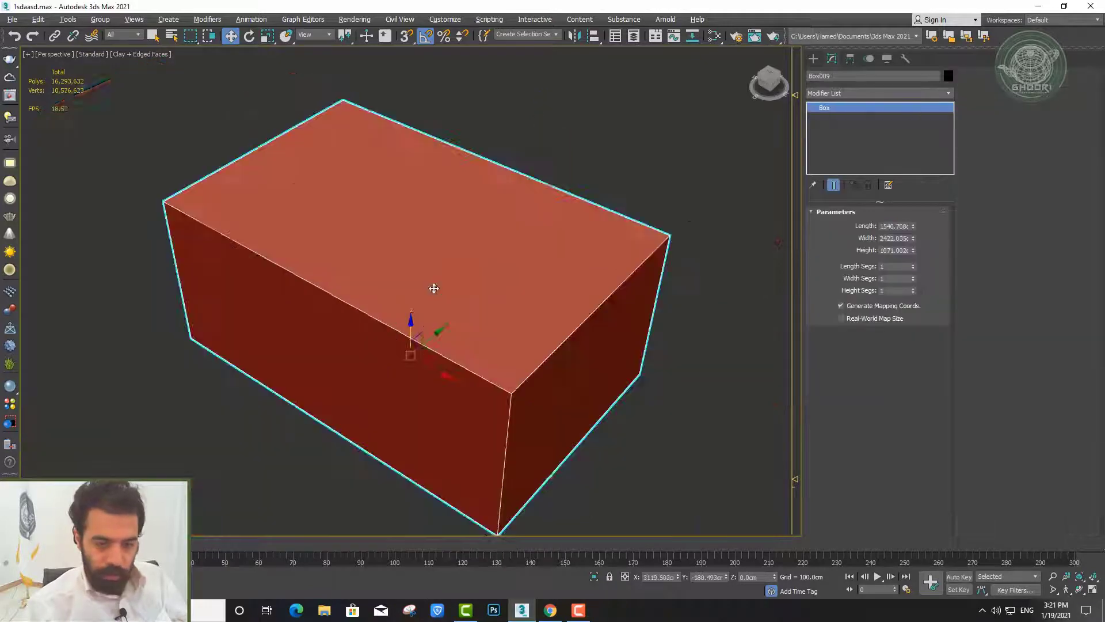
right_click(470, 381)
mouse_move(431, 351)
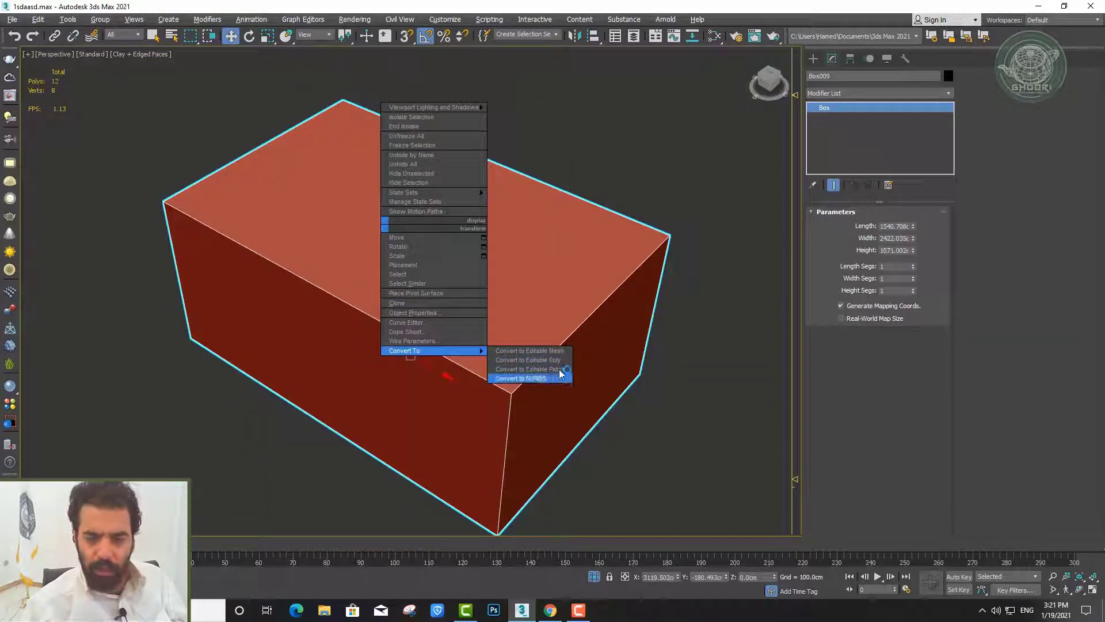
click(507, 360)
Connect the box's four parallel edges with a new edge loop
click(865, 227)
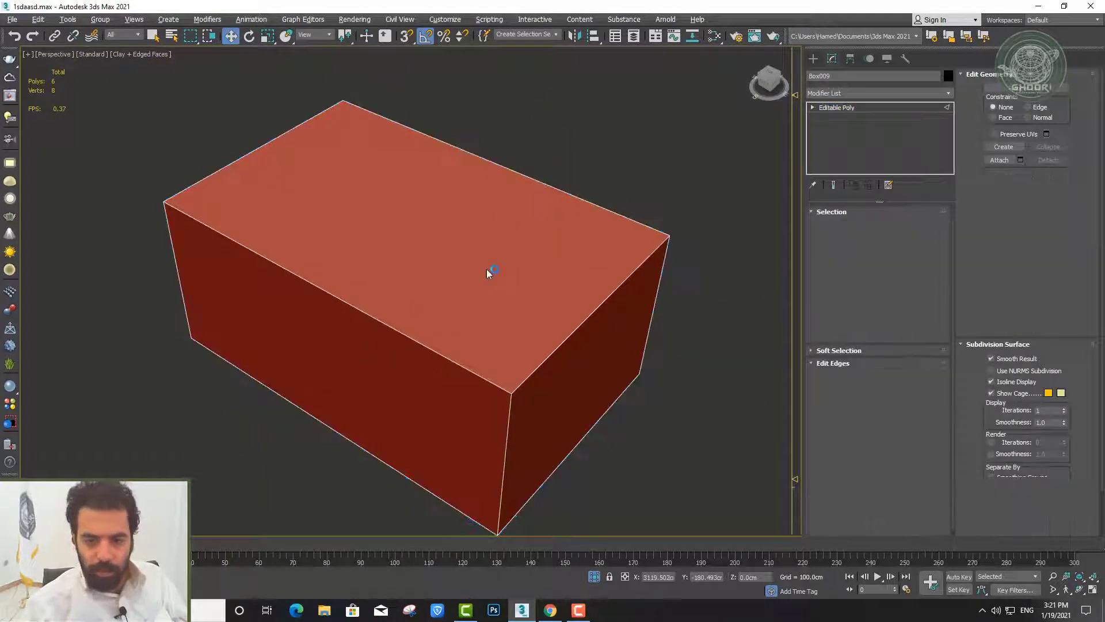
mouse_move(489, 271)
alt+middle_down()
mouse_move(447, 163)
mouse_move(520, 175)
alt+middle_up()
drag(358, 471, 346, 483)
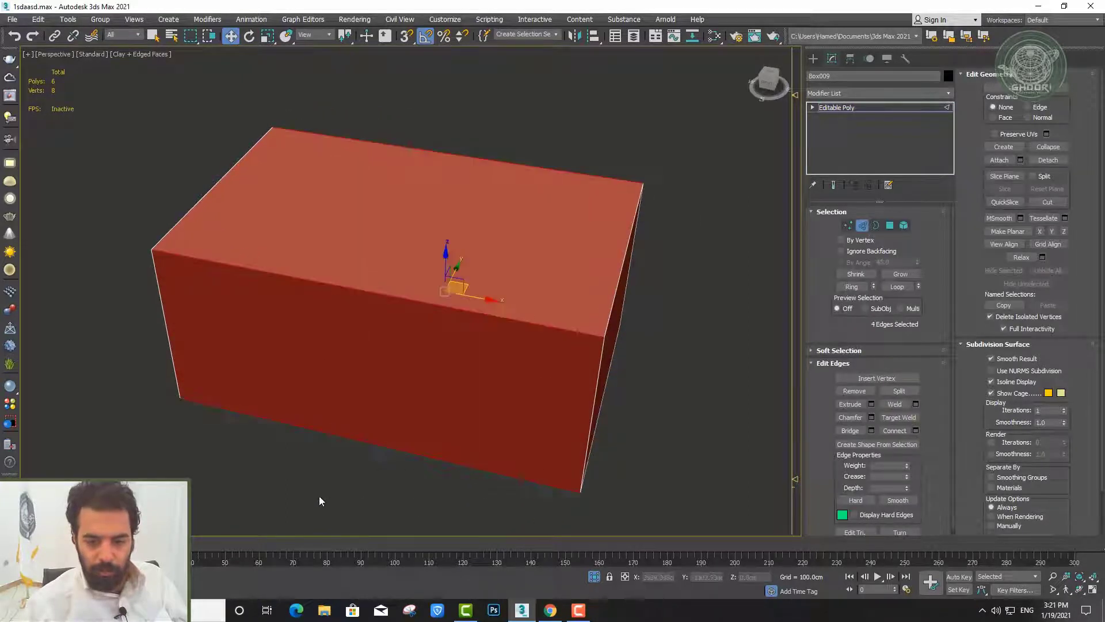
mouse_move(318, 501)
alt+middle_down()
mouse_move(464, 373)
mouse_move(518, 345)
alt+middle_up()
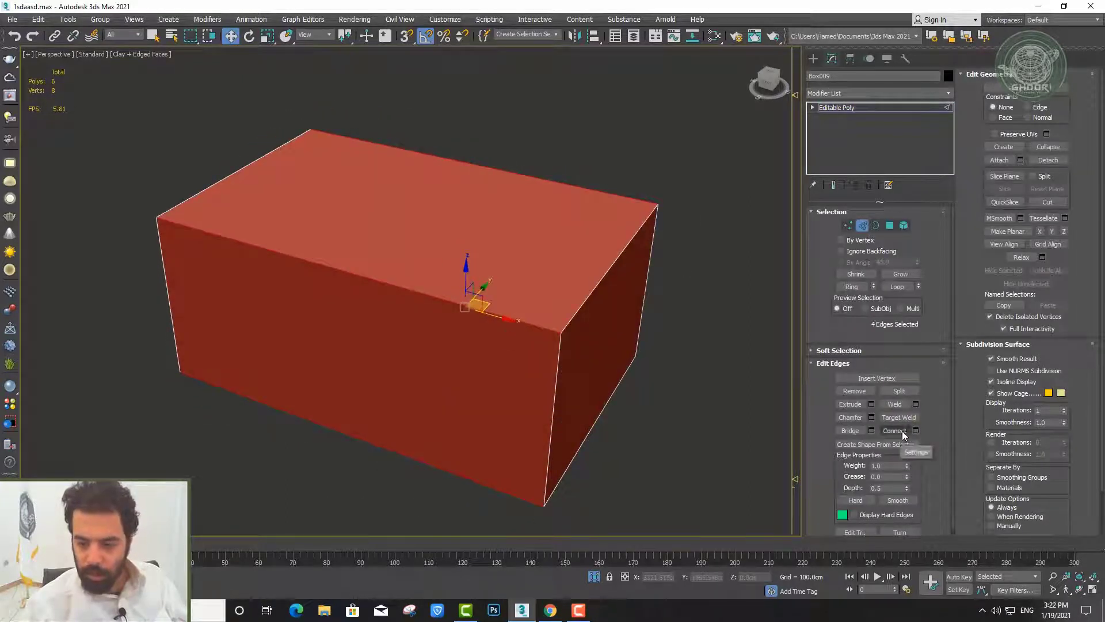
click(895, 431)
Raise the left top face and lower the right one to form a slanted wedge
click(890, 225)
click(328, 177)
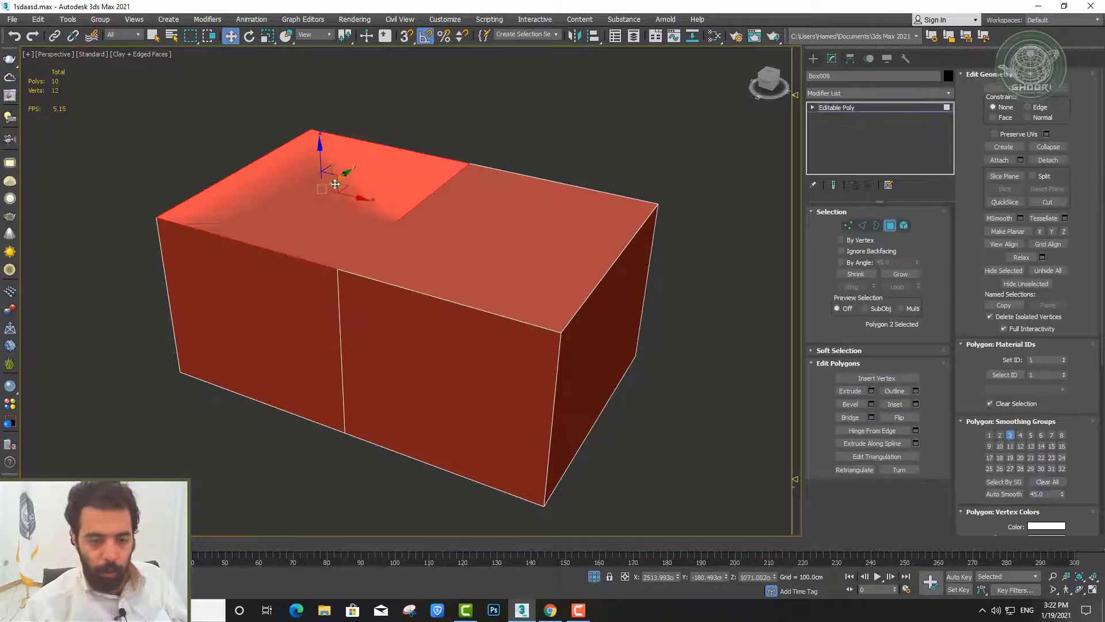
alt+middle_drag(328, 178, 318, 169)
drag(318, 167, 309, 94)
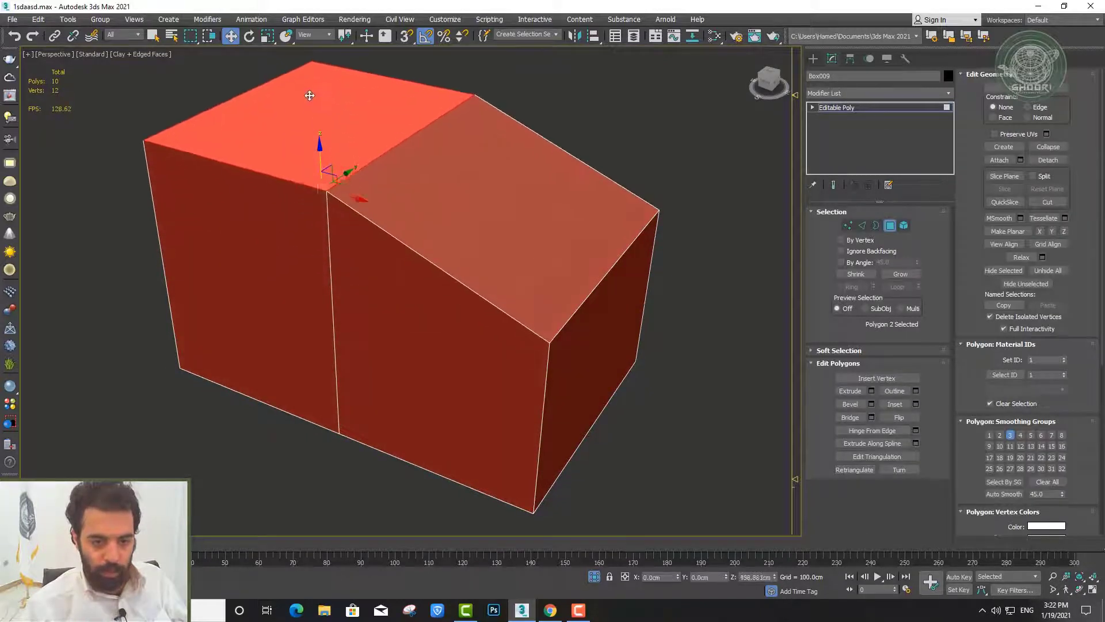
click(440, 241)
mouse_move(510, 179)
mouse_down()
mouse_move(509, 234)
mouse_move(483, 313)
mouse_up()
click(316, 260)
mouse_move(350, 197)
mouse_down()
mouse_move(198, 227)
mouse_move(291, 284)
mouse_up()
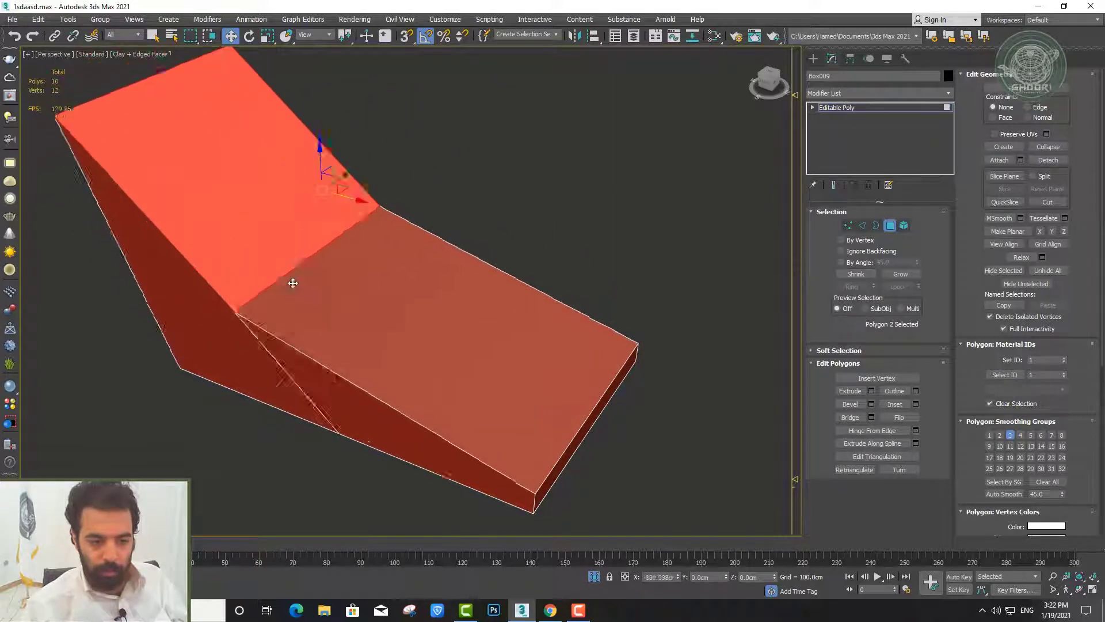
mouse_move(291, 284)
alt+middle_down()
mouse_move(253, 285)
mouse_move(439, 298)
mouse_move(406, 295)
alt+middle_up()
click(889, 225)
alt+middle_drag(357, 185, 333, 182)
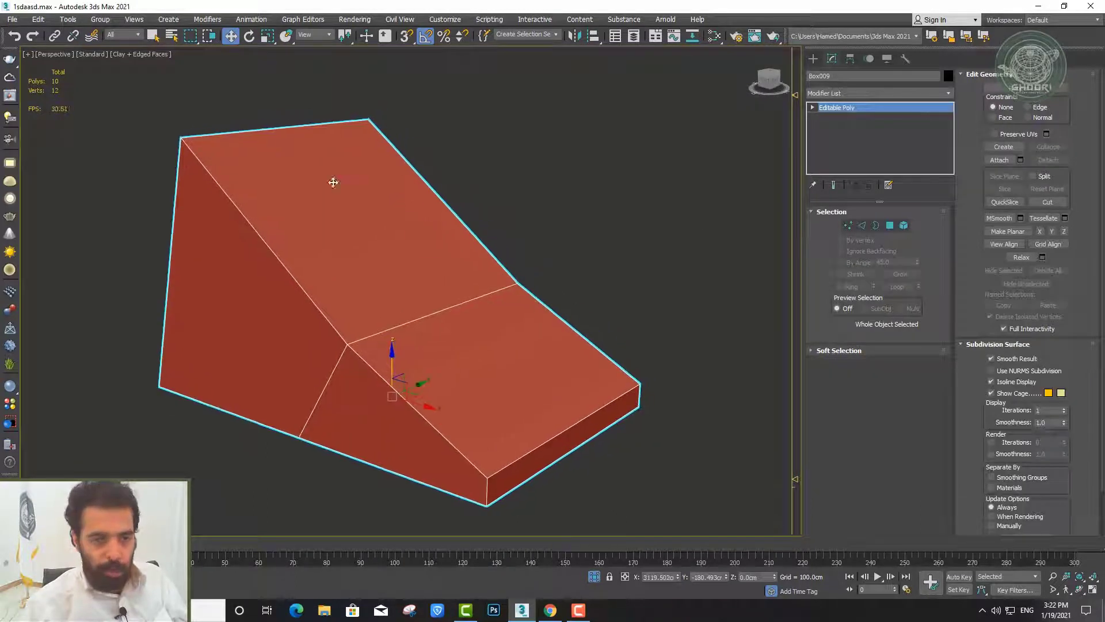
click(41, 23)
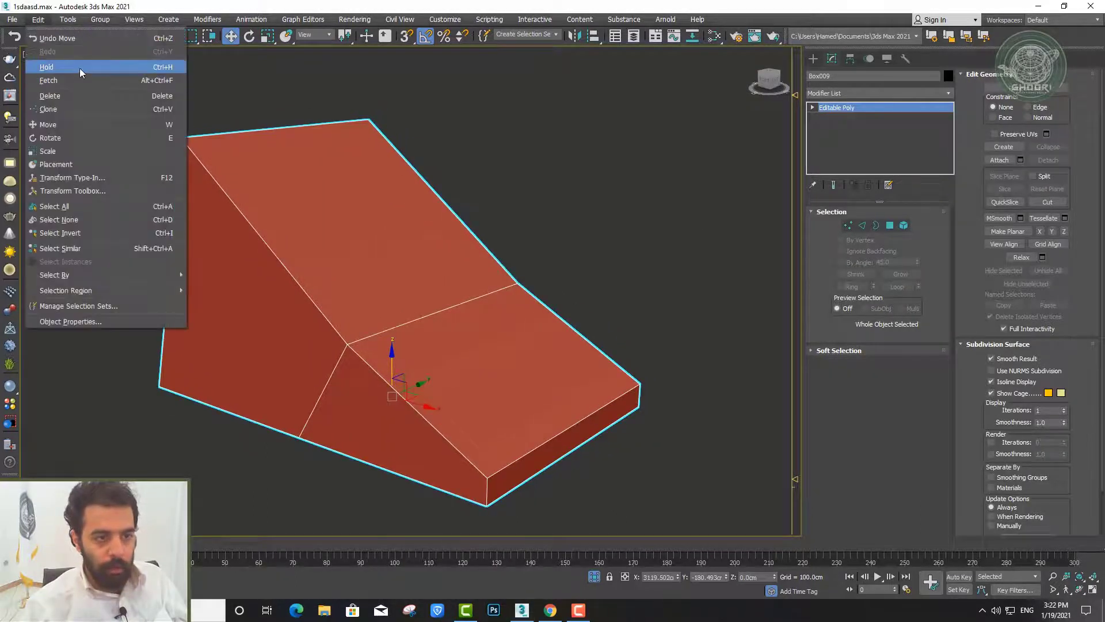
Hold the current scene state with Edit > Hold
click(80, 70)
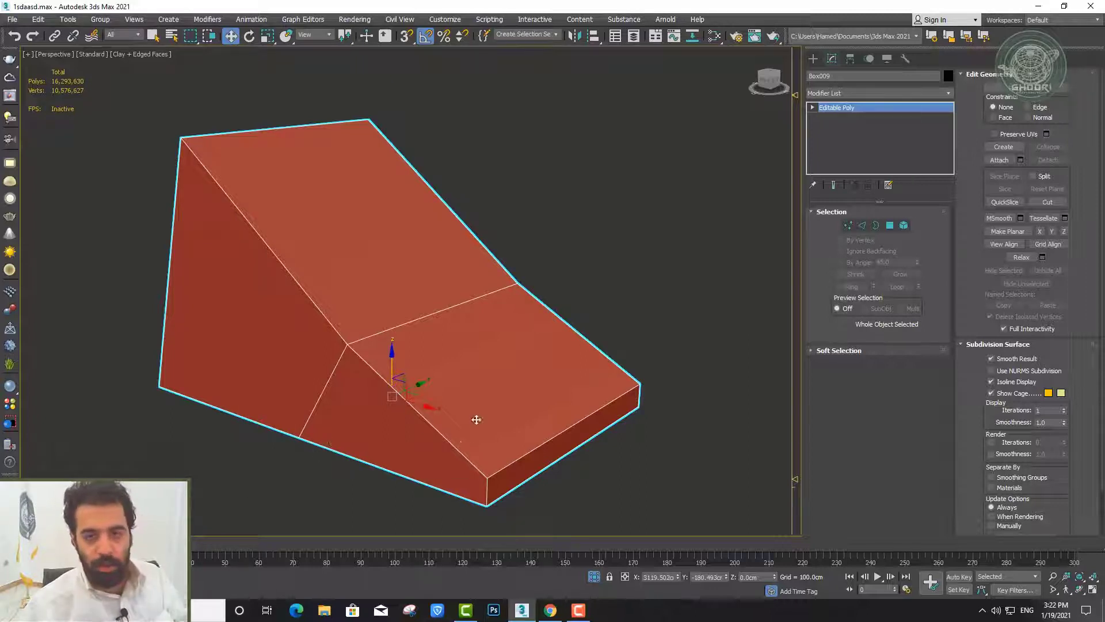
In edge mode, scale the selected edges outward to widen the wedge's face
click(863, 226)
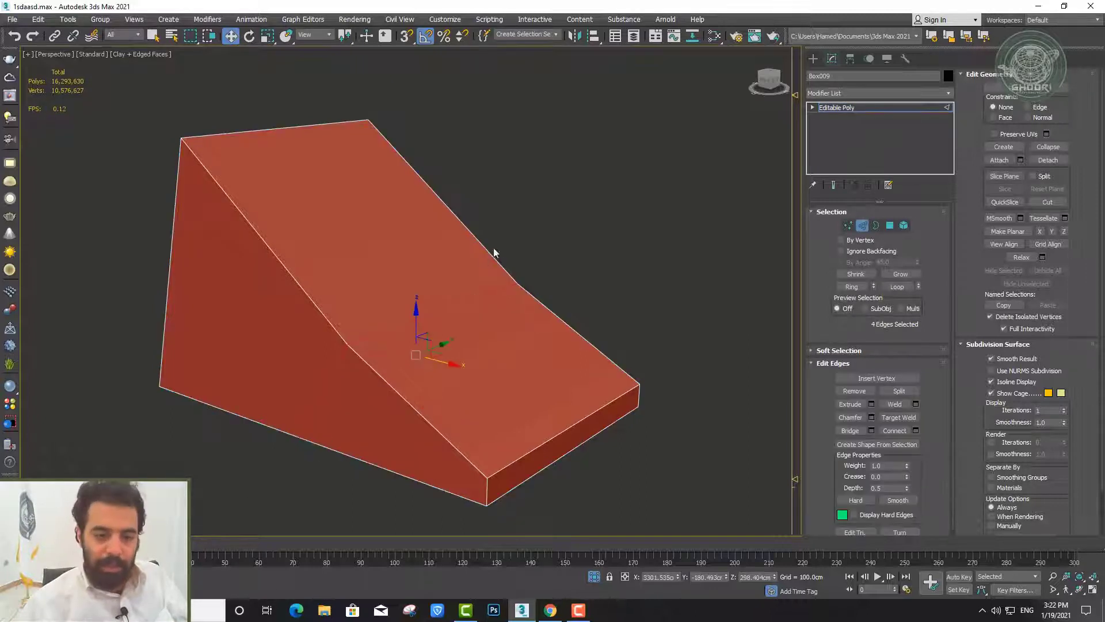
alt+middle_drag(443, 322, 514, 301)
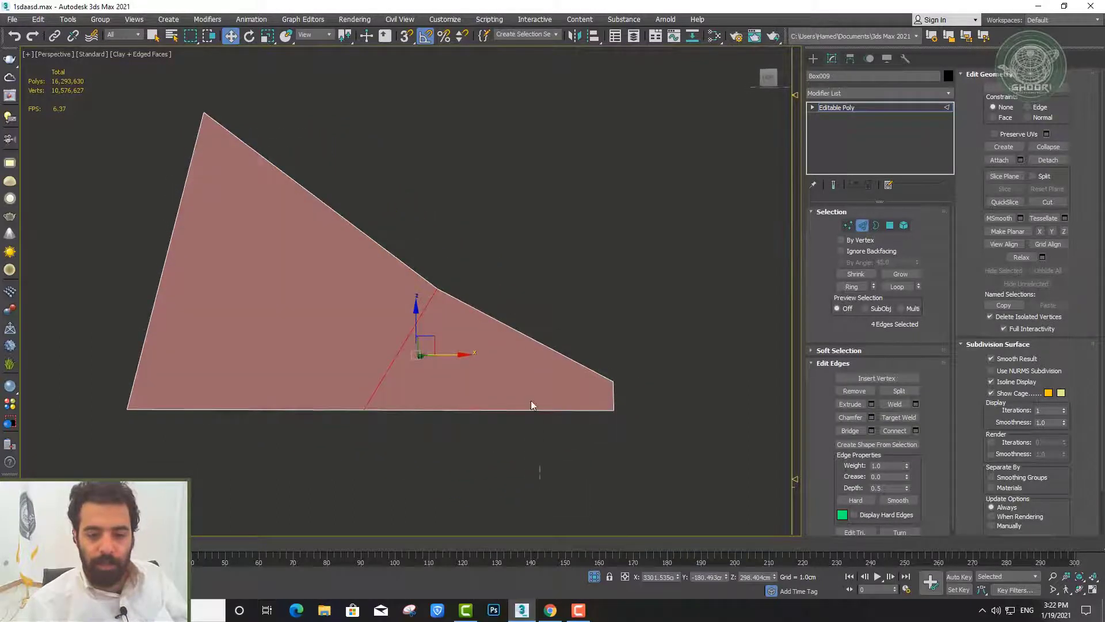
alt+middle_drag(513, 222, 490, 270)
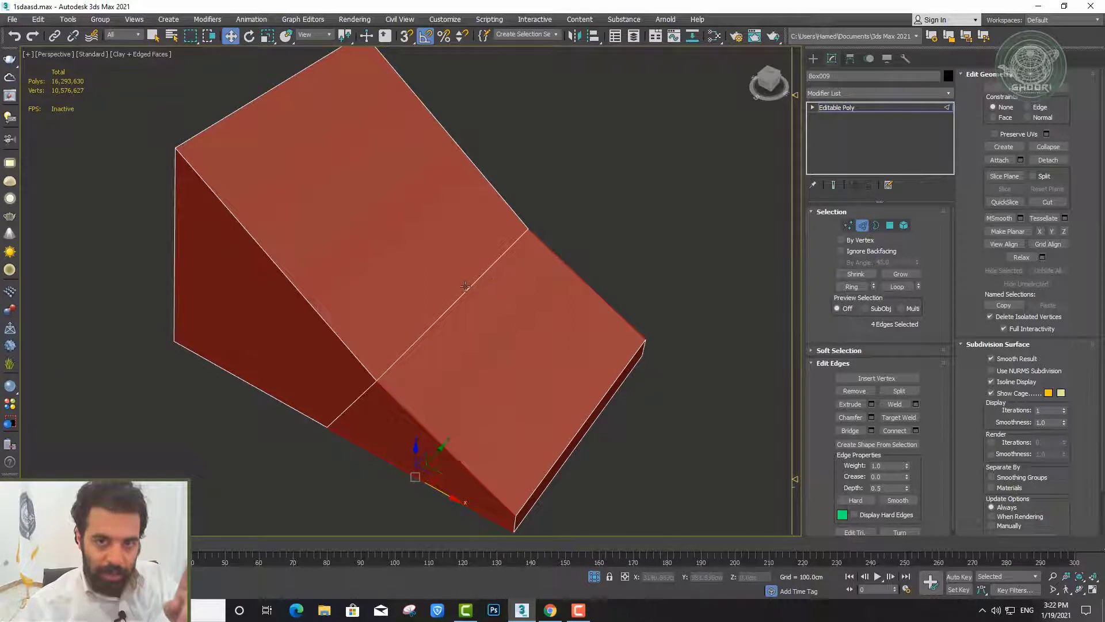
alt+middle_drag(465, 287, 495, 299)
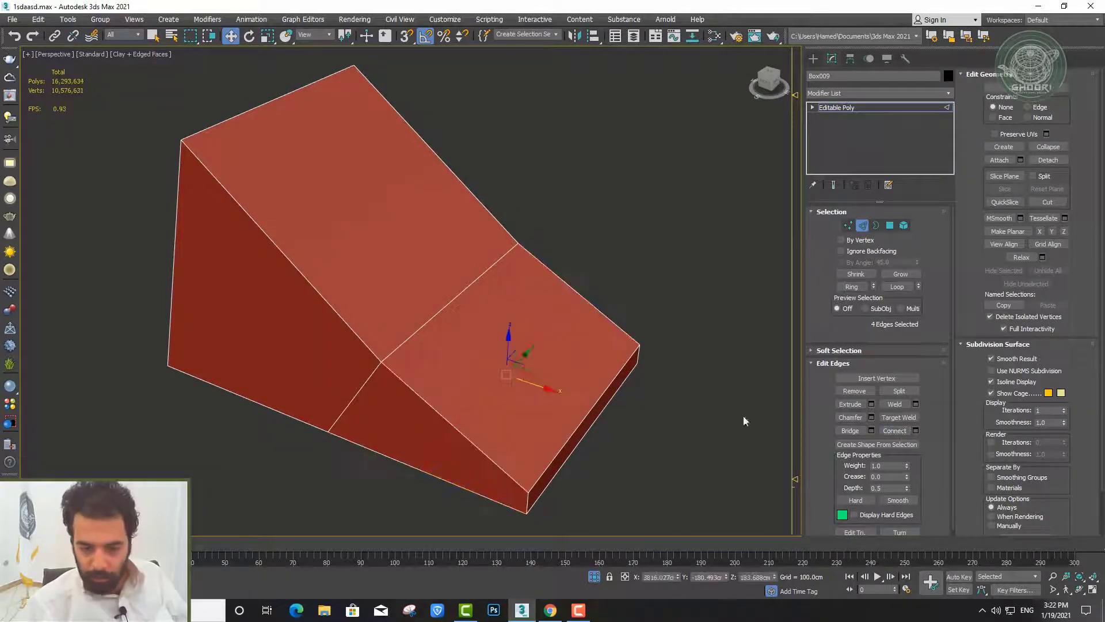
key(r)
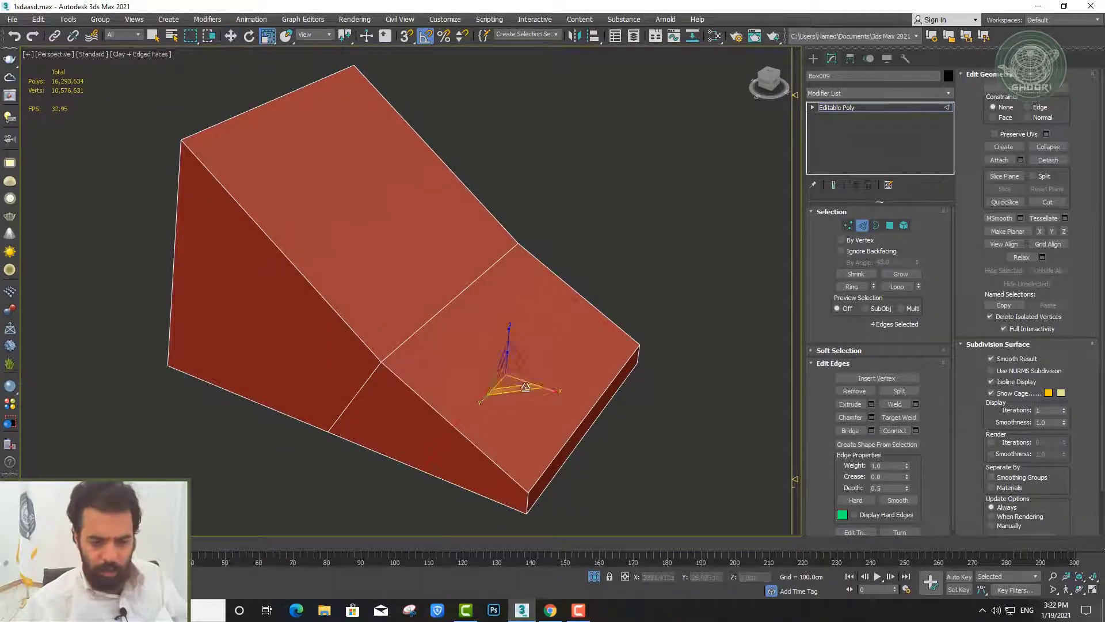
mouse_move(518, 368)
mouse_down()
mouse_move(526, 356)
mouse_move(498, 461)
mouse_up()
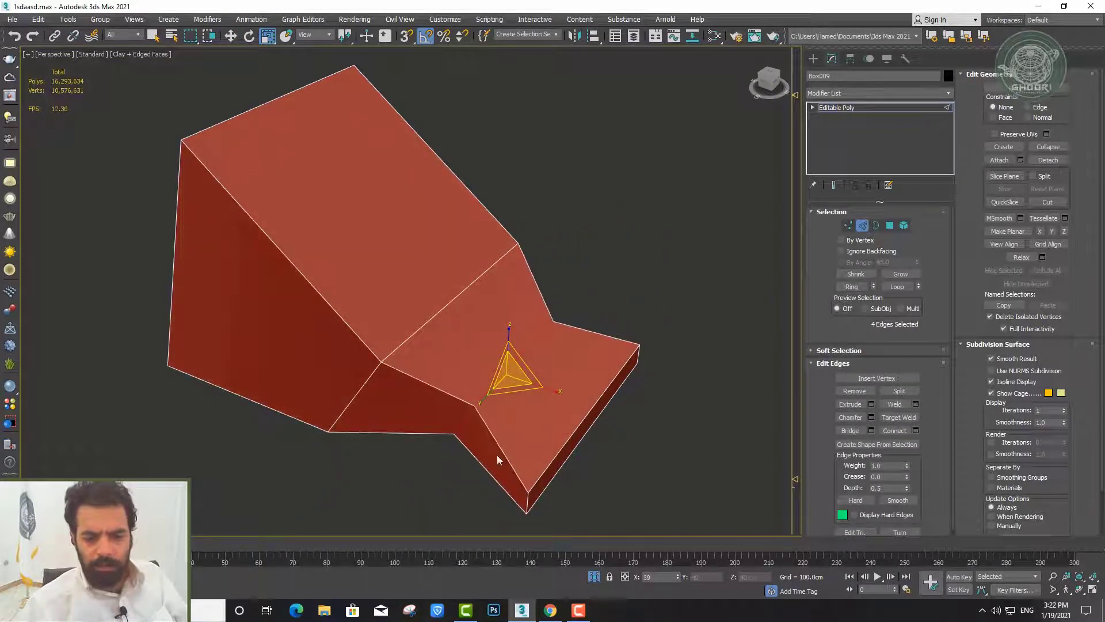
Ring-select the diagonal slope edge and scale the ring to fold zigzag notches
click(296, 268)
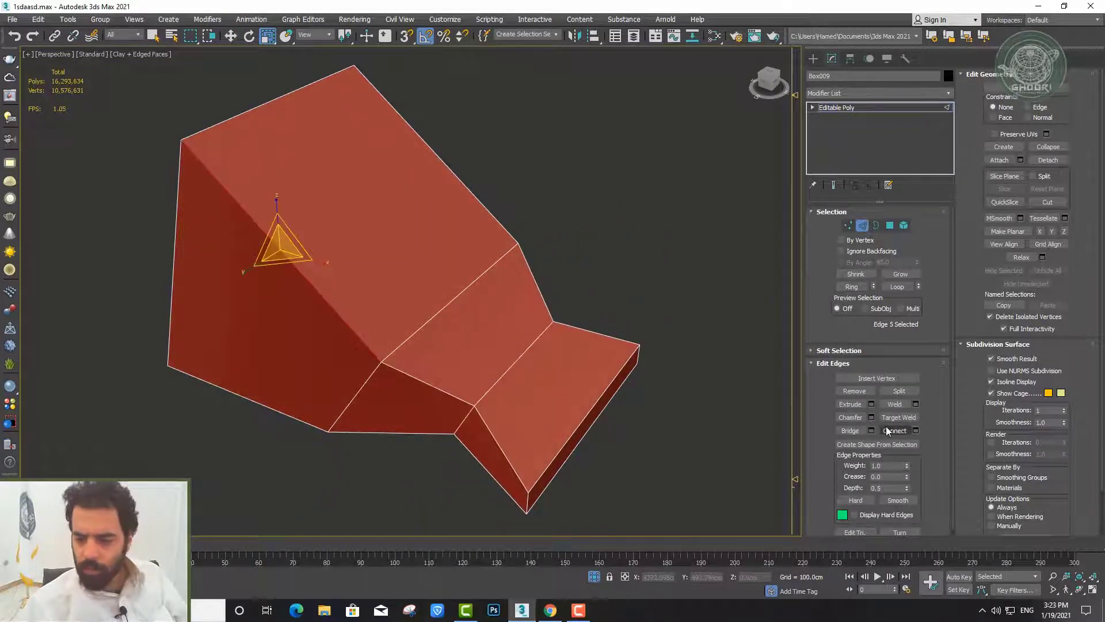
click(852, 287)
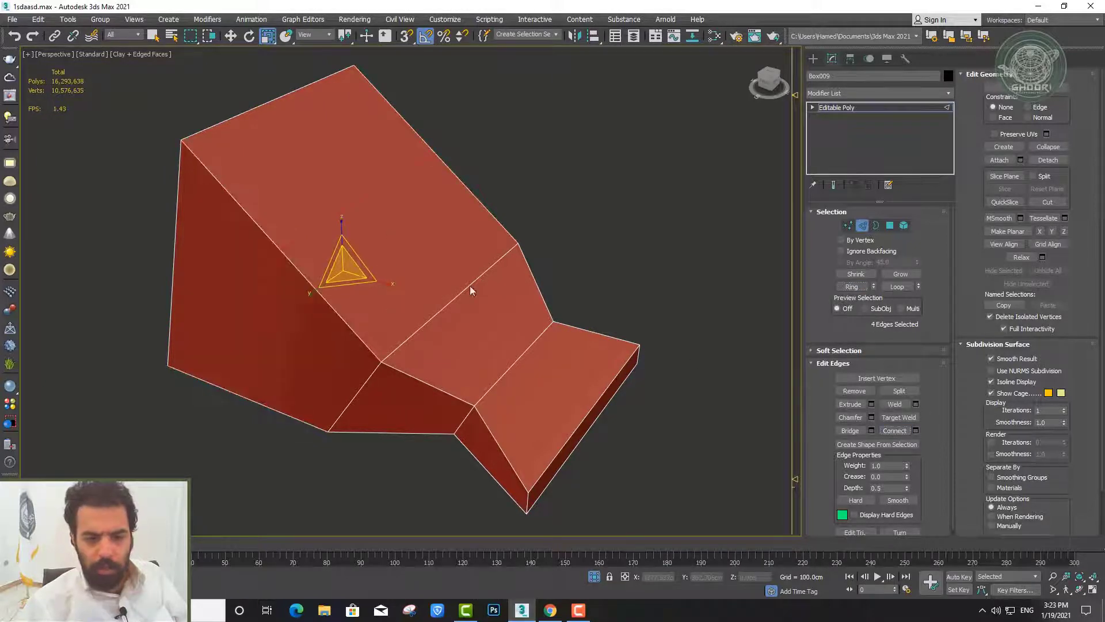
drag(344, 270, 362, 335)
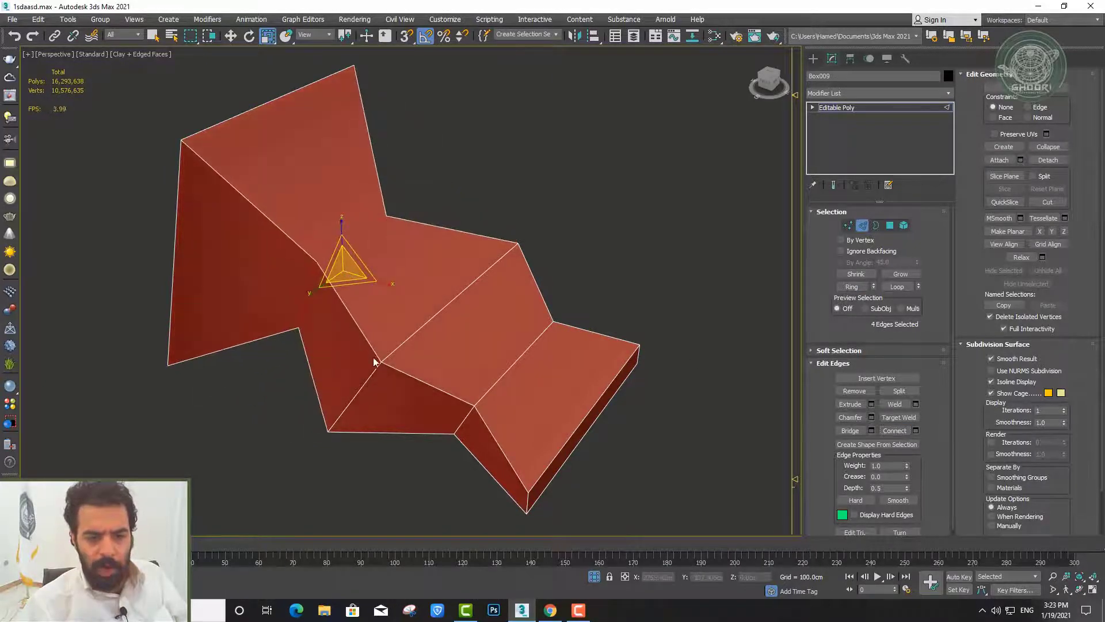
alt+middle_drag(361, 335, 341, 275)
drag(341, 274, 420, 153)
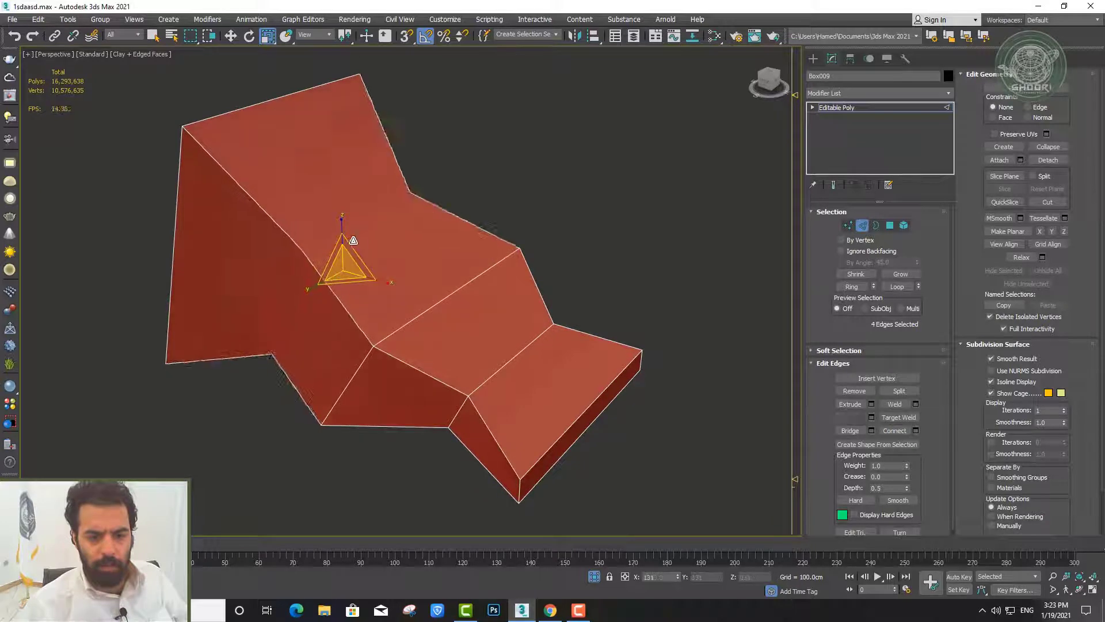
mouse_move(419, 153)
alt+middle_down()
mouse_move(445, 243)
mouse_move(348, 353)
alt+middle_up()
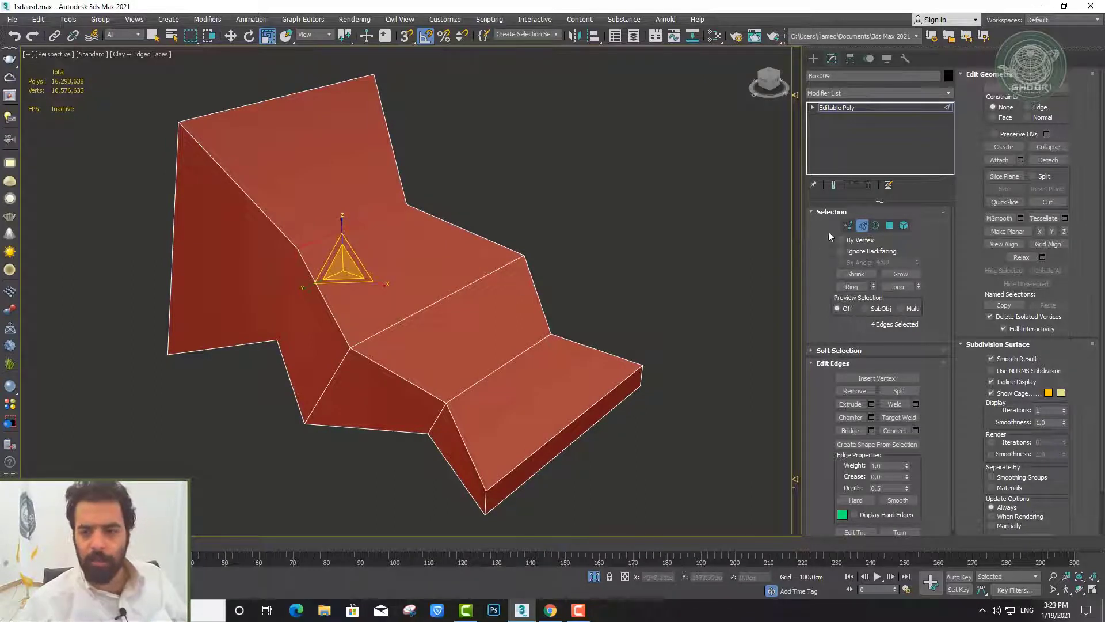
click(865, 229)
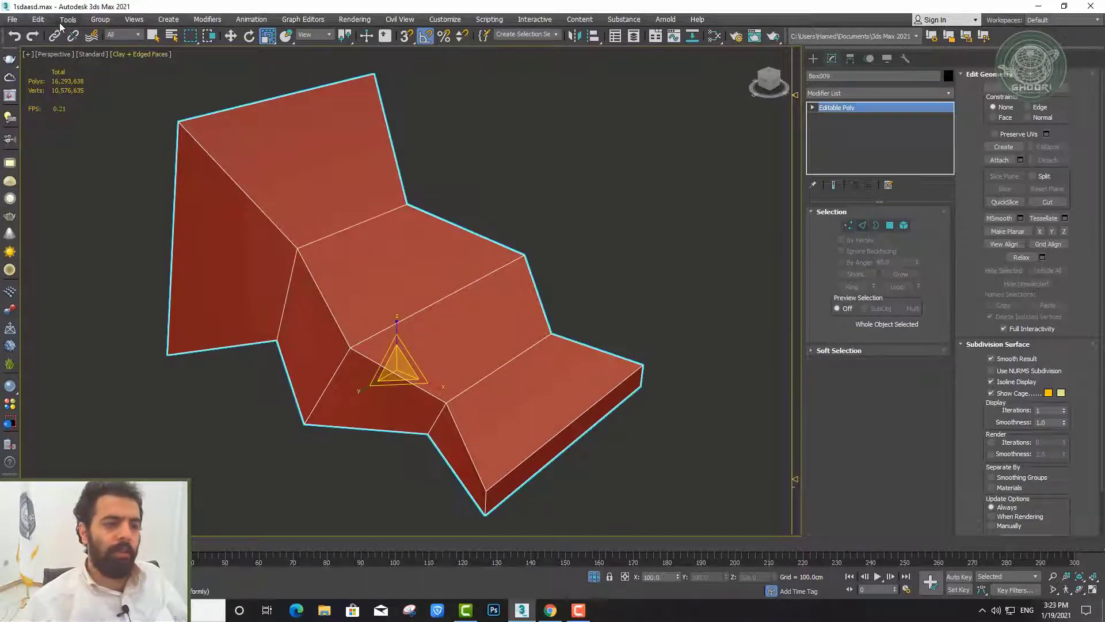
click(38, 19)
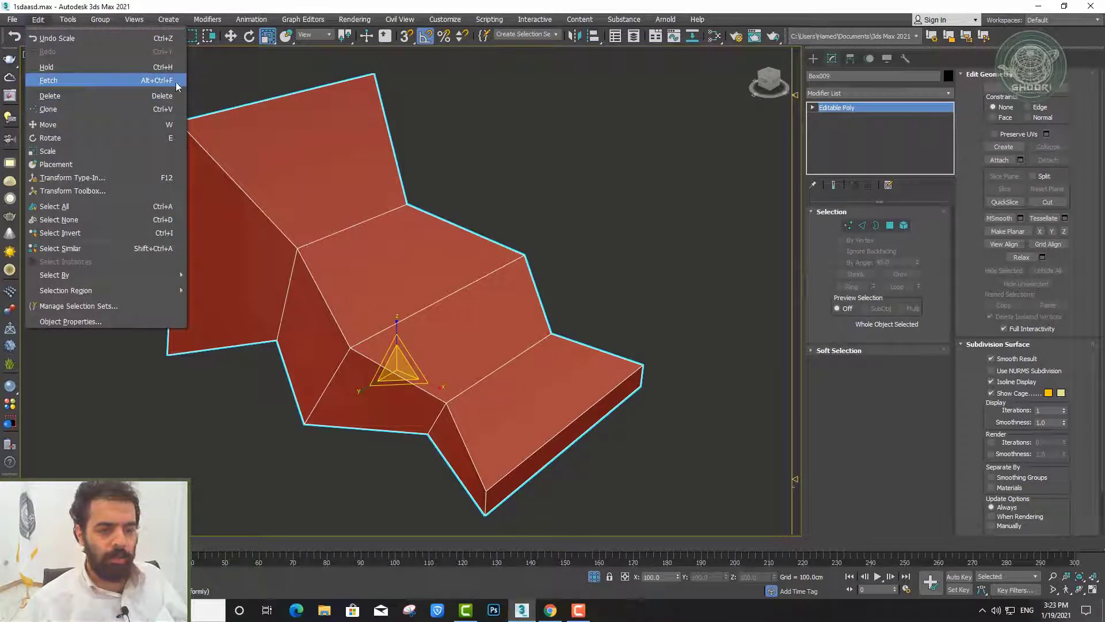
Fetch the held scene, dismiss the isolation warning, and select Box009
click(146, 86)
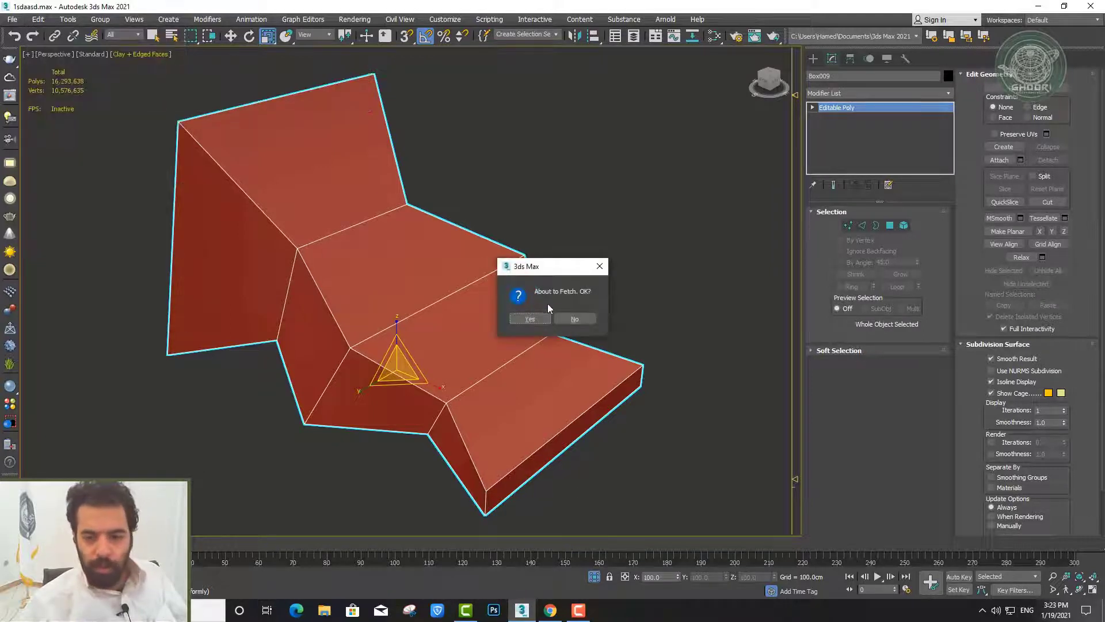
click(535, 318)
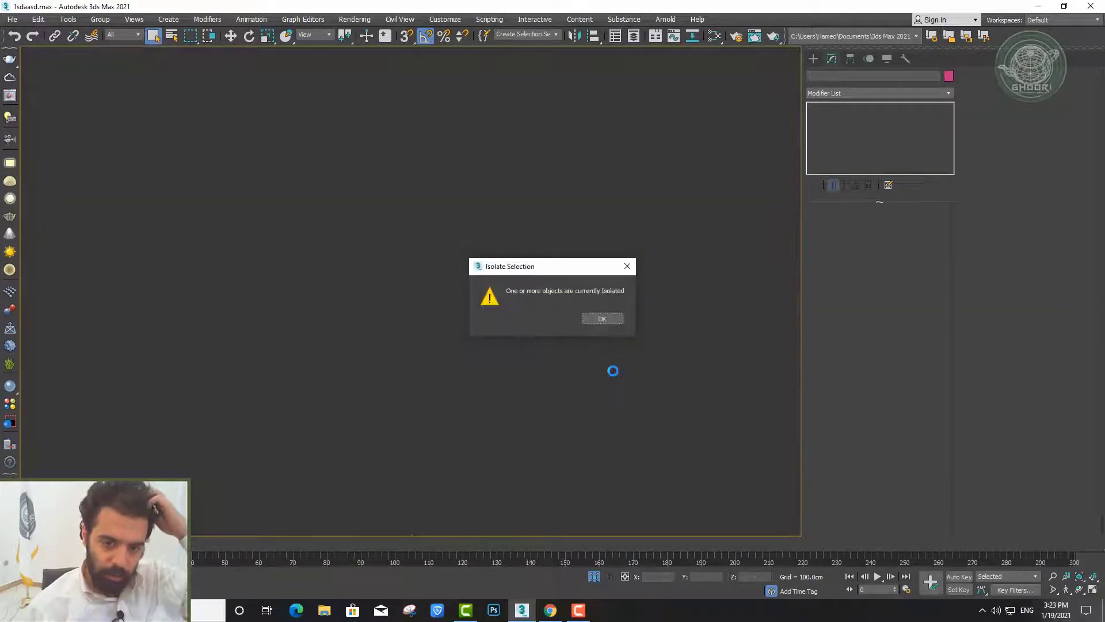
click(609, 322)
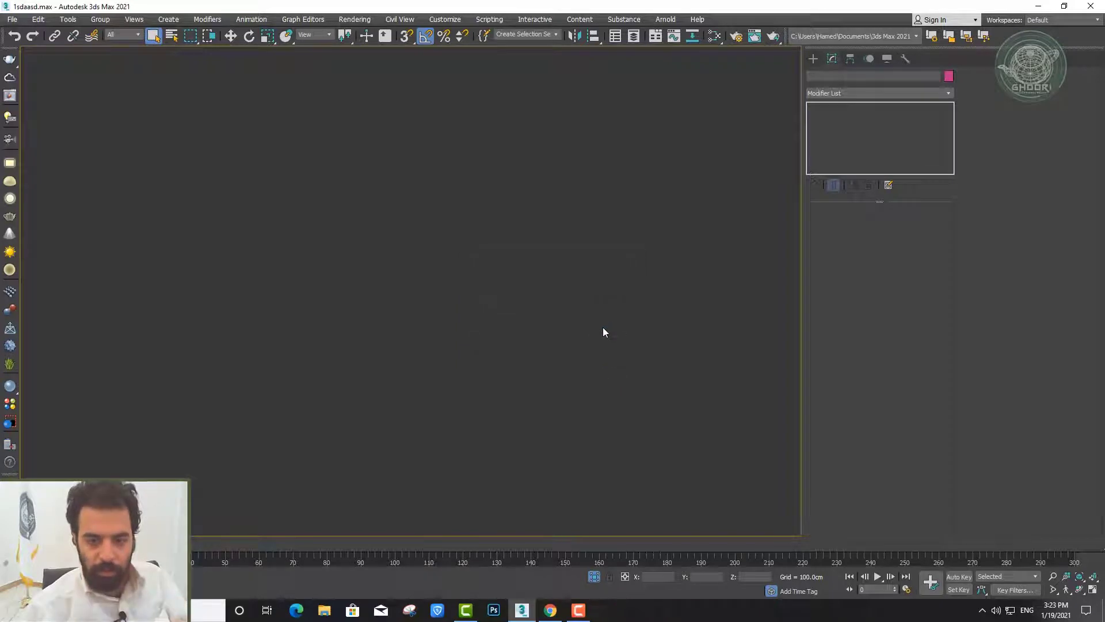
click(484, 343)
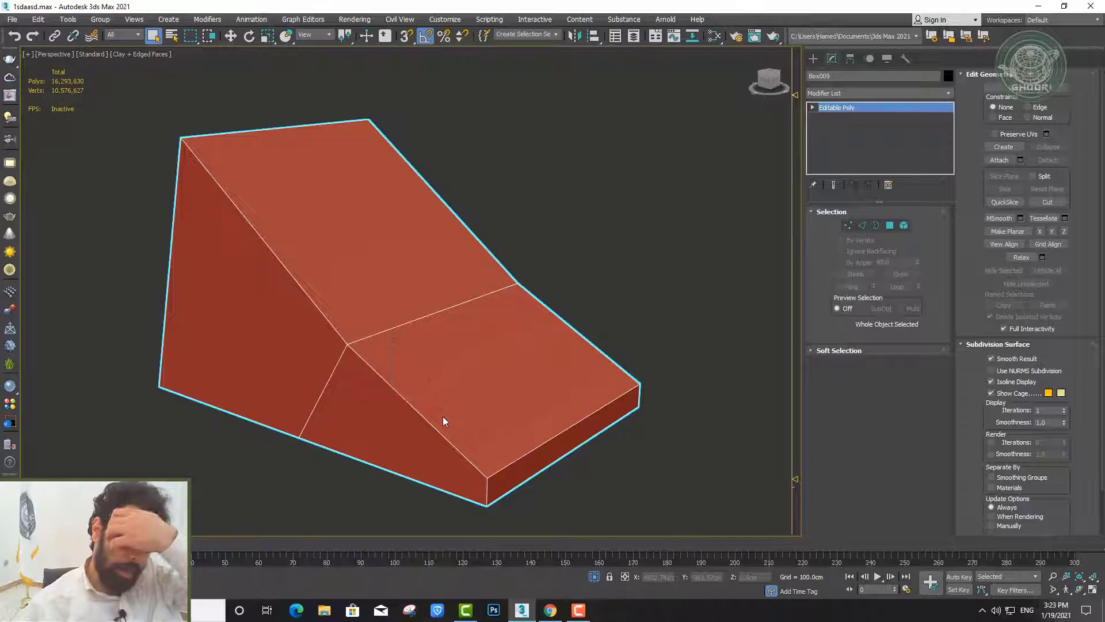
scroll(506, 217, down, 5)
scroll(537, 266, down, 3)
scroll(525, 350, up, 5)
Frame Circle001 and move its tip vertex up and left
drag(525, 347, 461, 305)
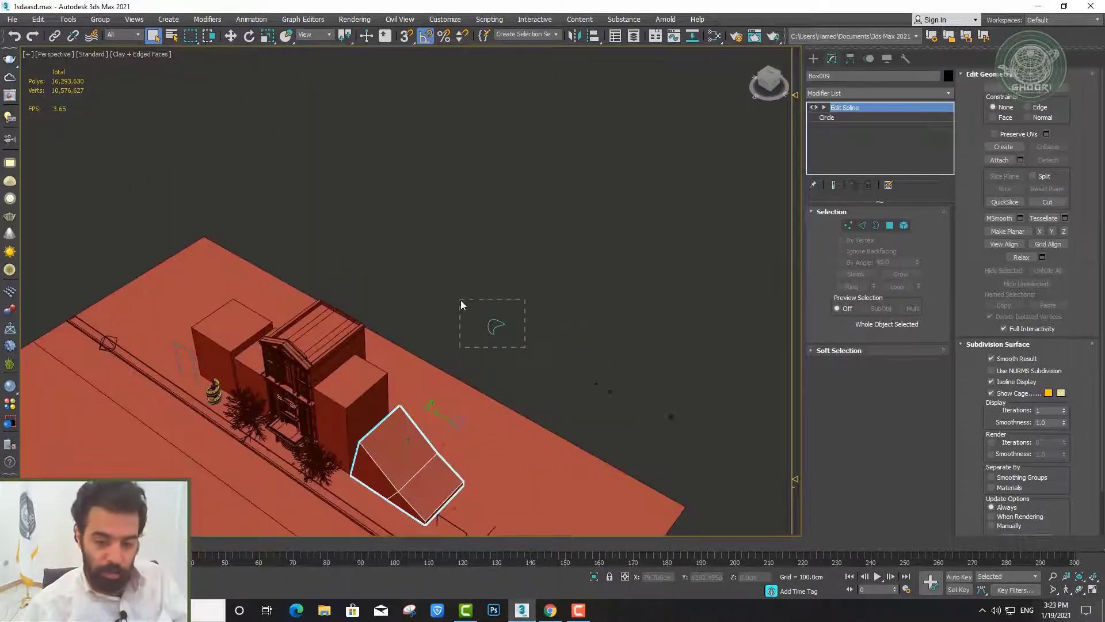
key(z)
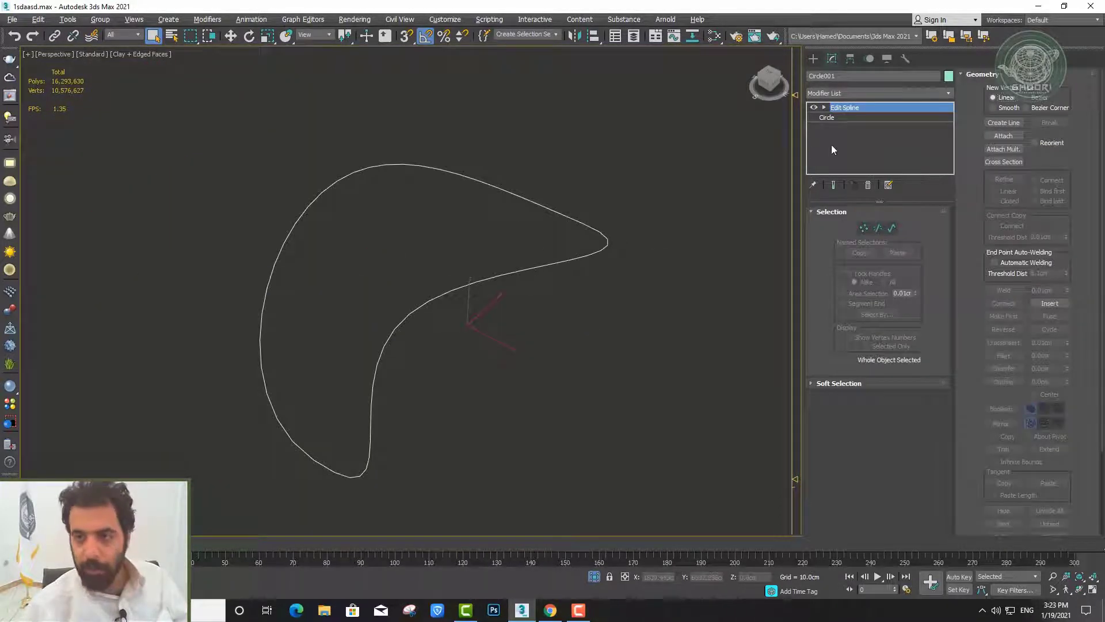
click(865, 229)
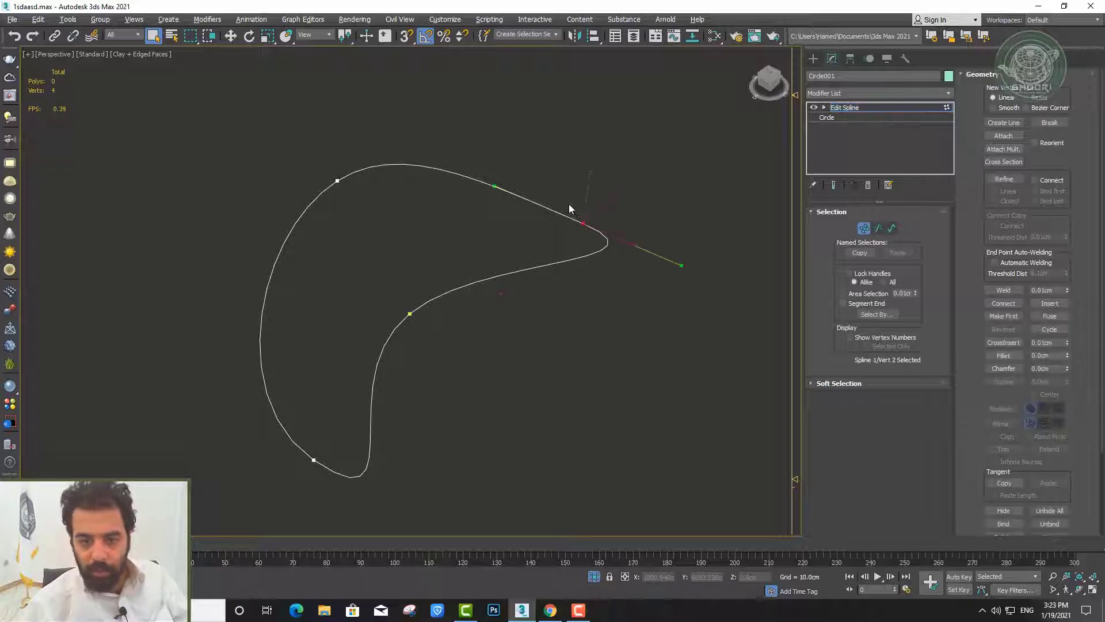
key(w)
drag(583, 223, 553, 165)
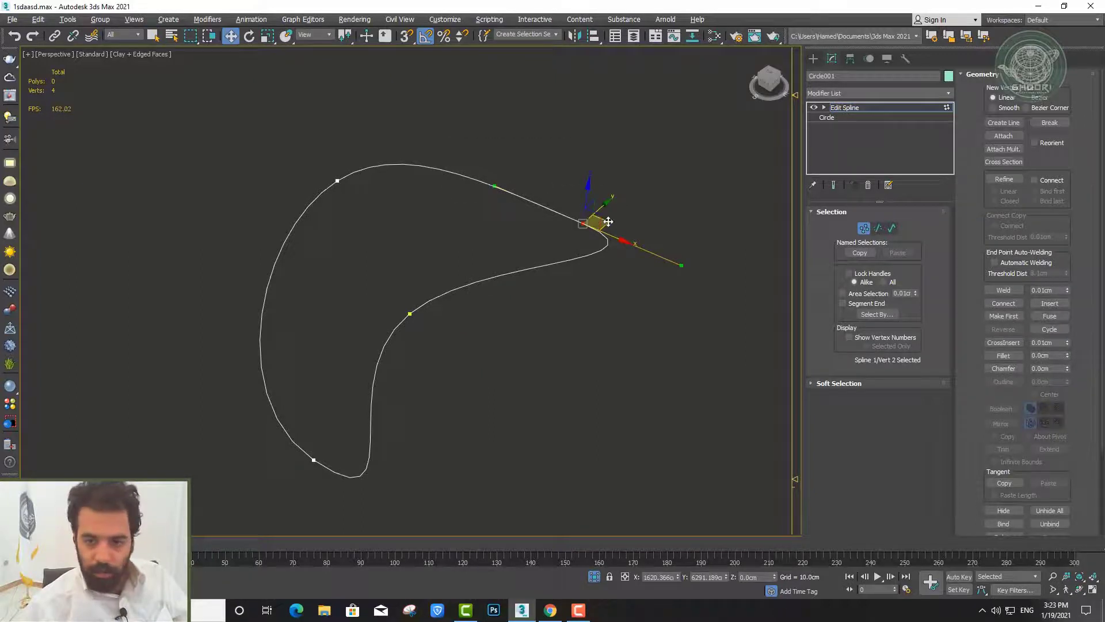
Accept the warning and enlarge the base Circle's radius to 665.541 cm
click(838, 118)
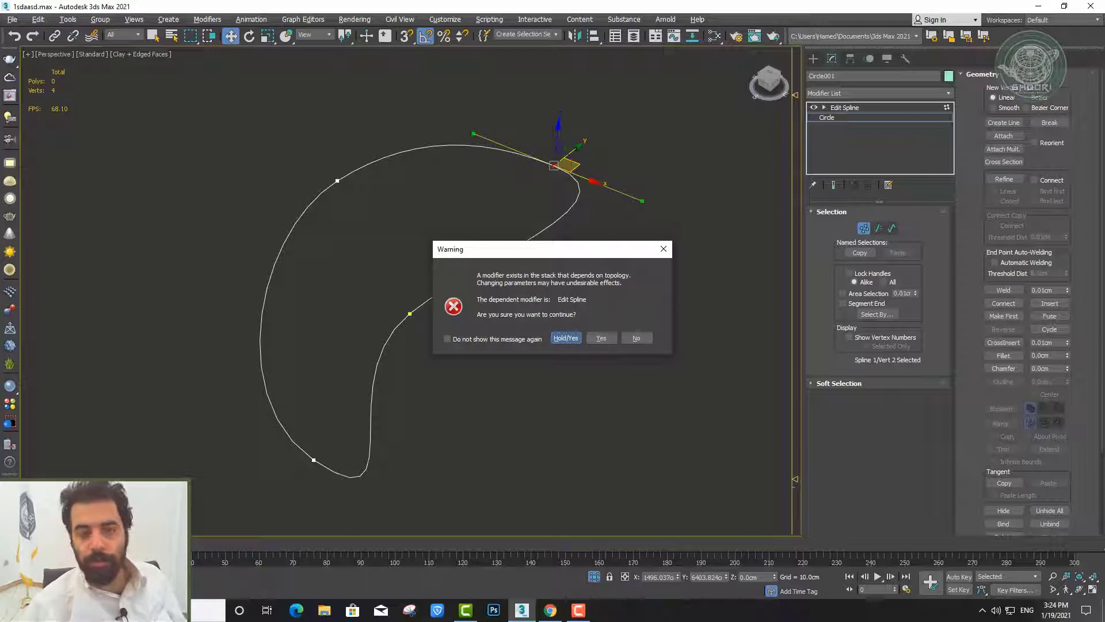
click(566, 338)
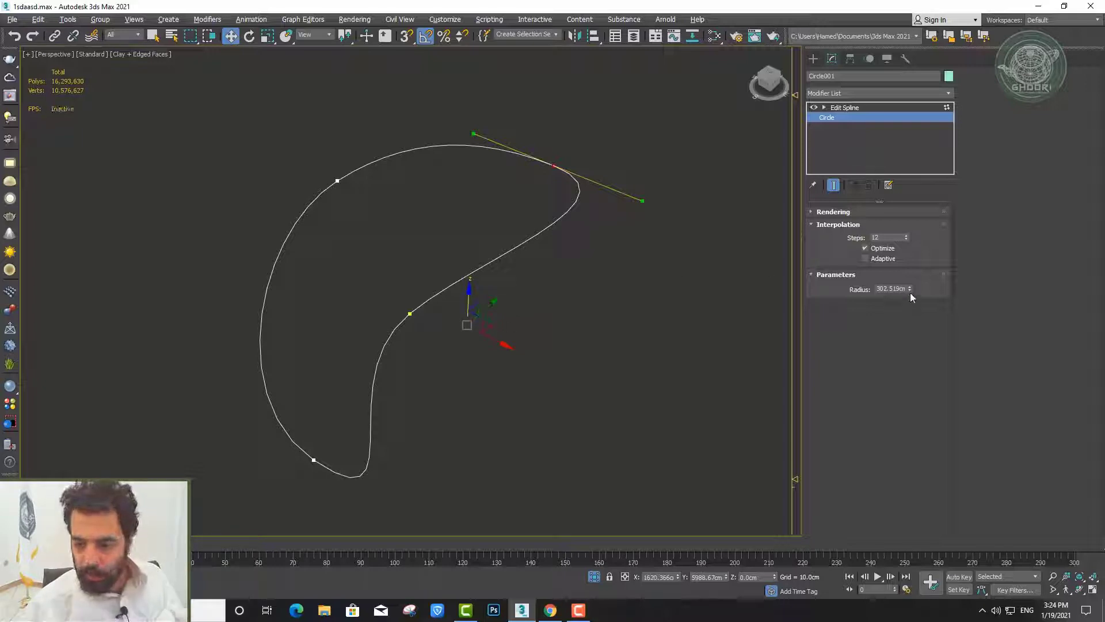
drag(910, 289, 905, 220)
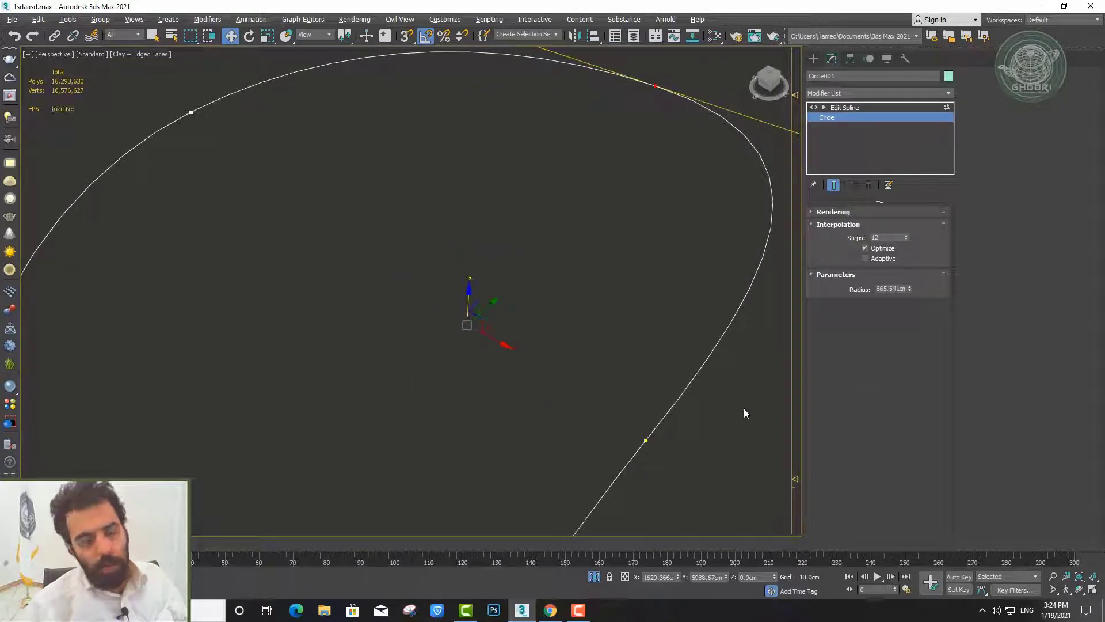
scroll(554, 237, down, 3)
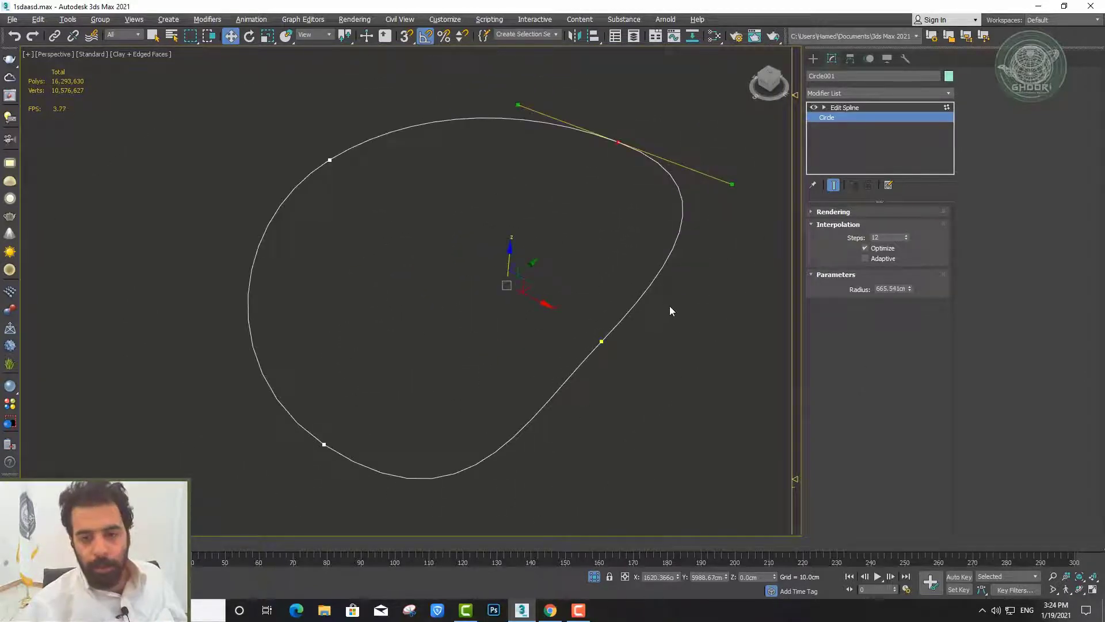
middle_drag(669, 310, 615, 301)
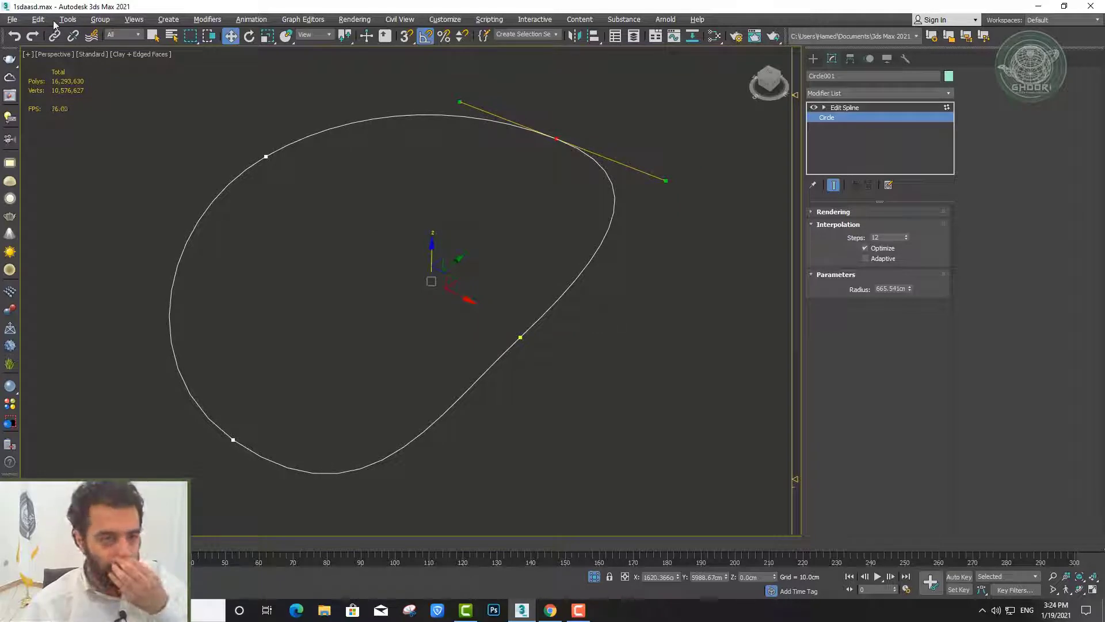
Fetch the held scene and dismiss the isolation warning
click(38, 19)
click(69, 94)
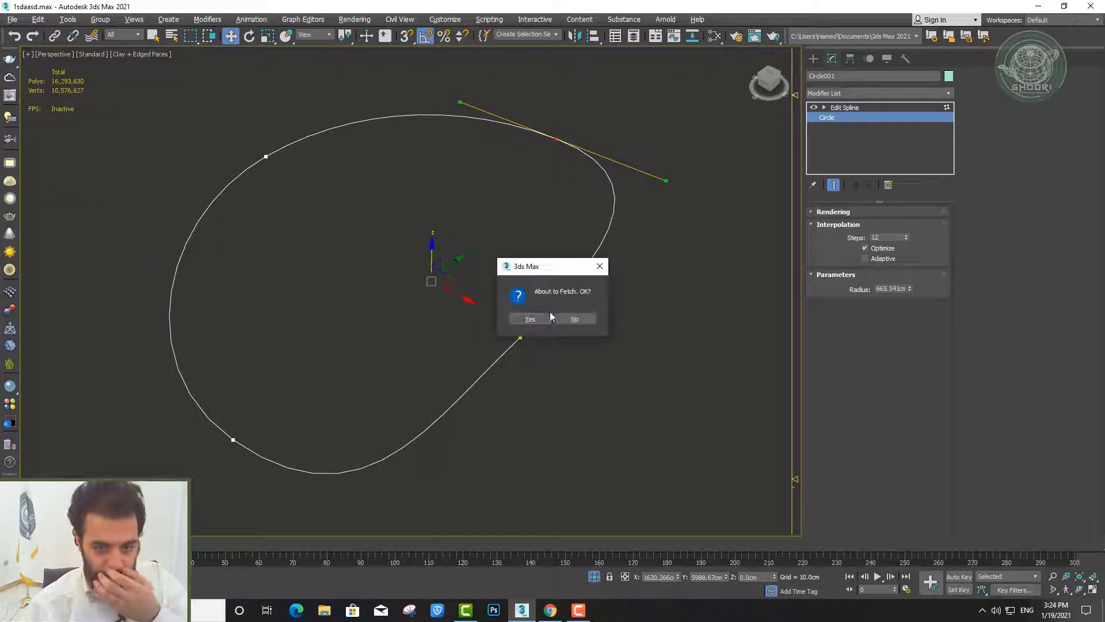
click(521, 318)
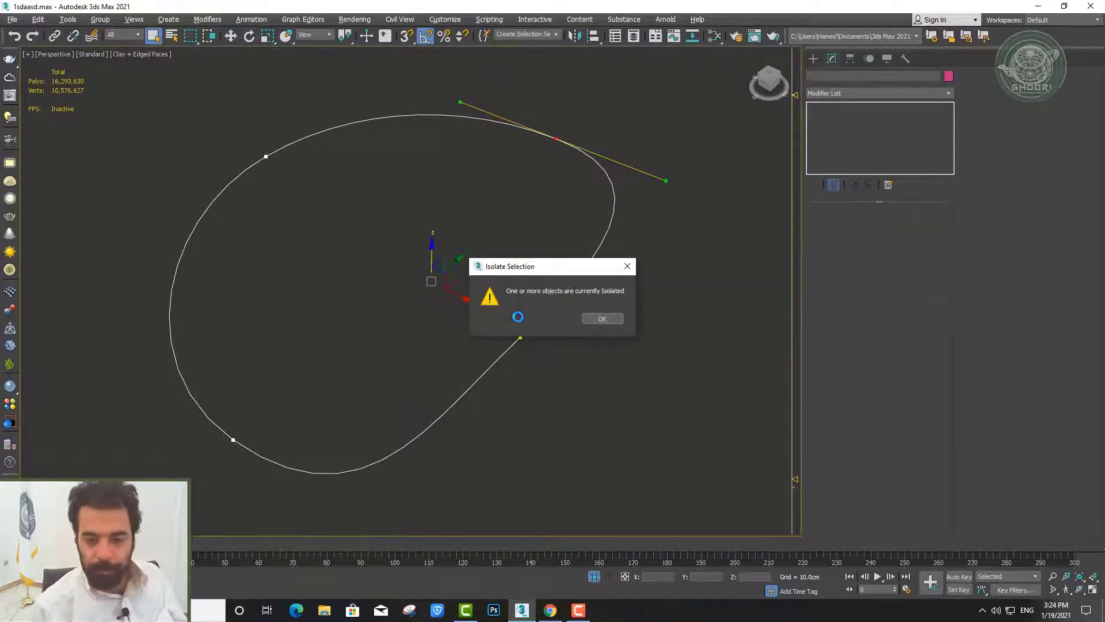
click(586, 320)
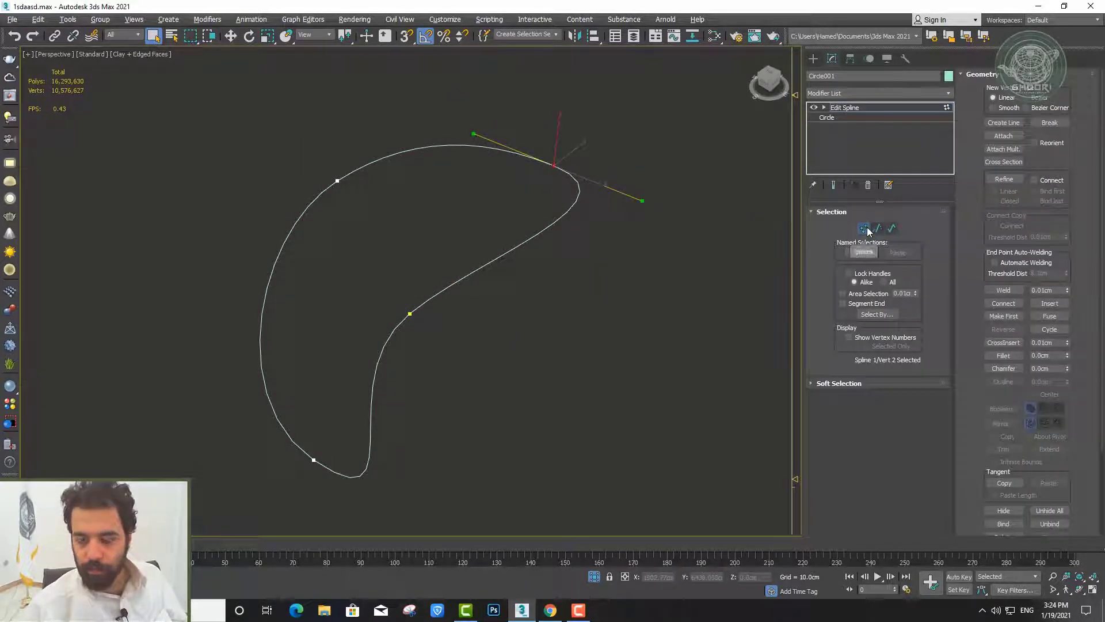
Exit vertex mode and delete the Edit Spline modifier from Circle001
click(867, 226)
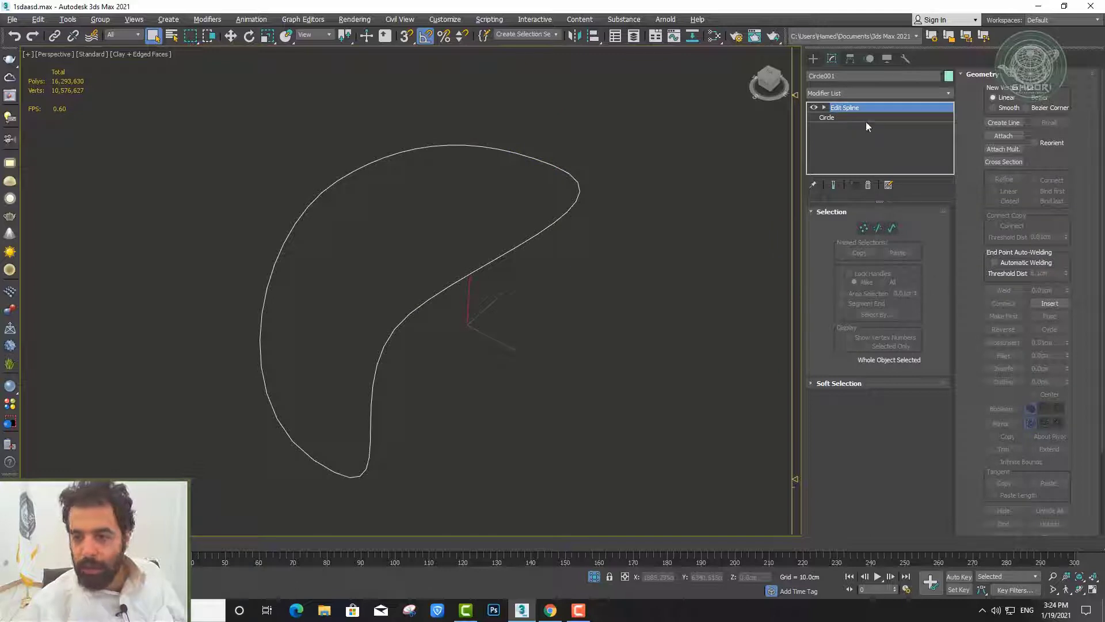
click(869, 185)
middle_drag(563, 248, 414, 222)
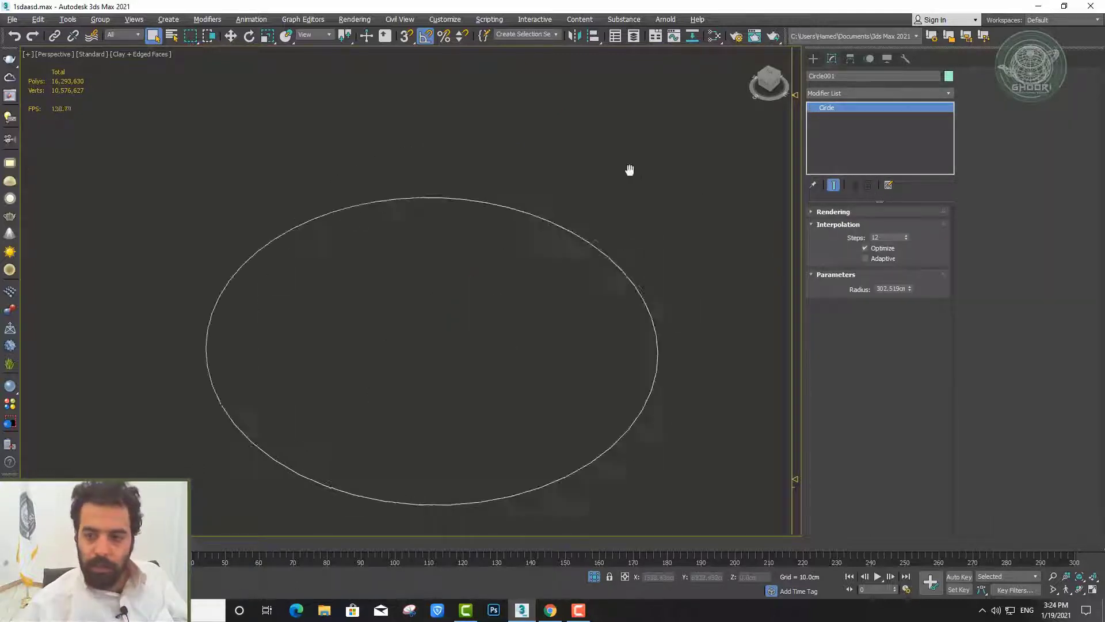
Show the whole scene, draw a new circle and move it beside the small profile
click(740, 199)
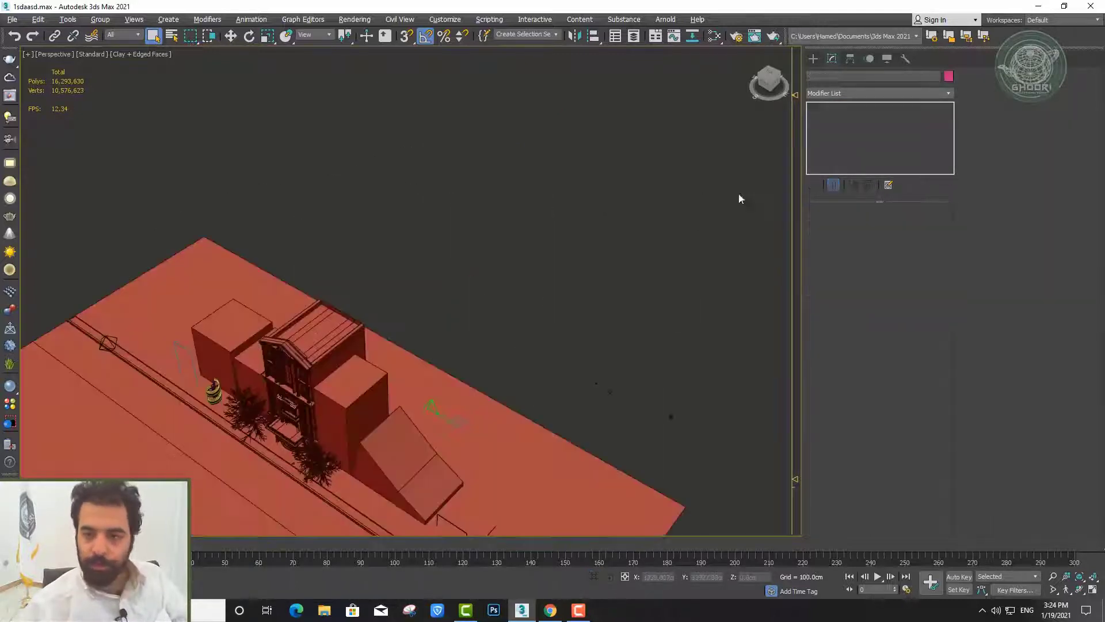
middle_drag(478, 268, 446, 257)
click(813, 58)
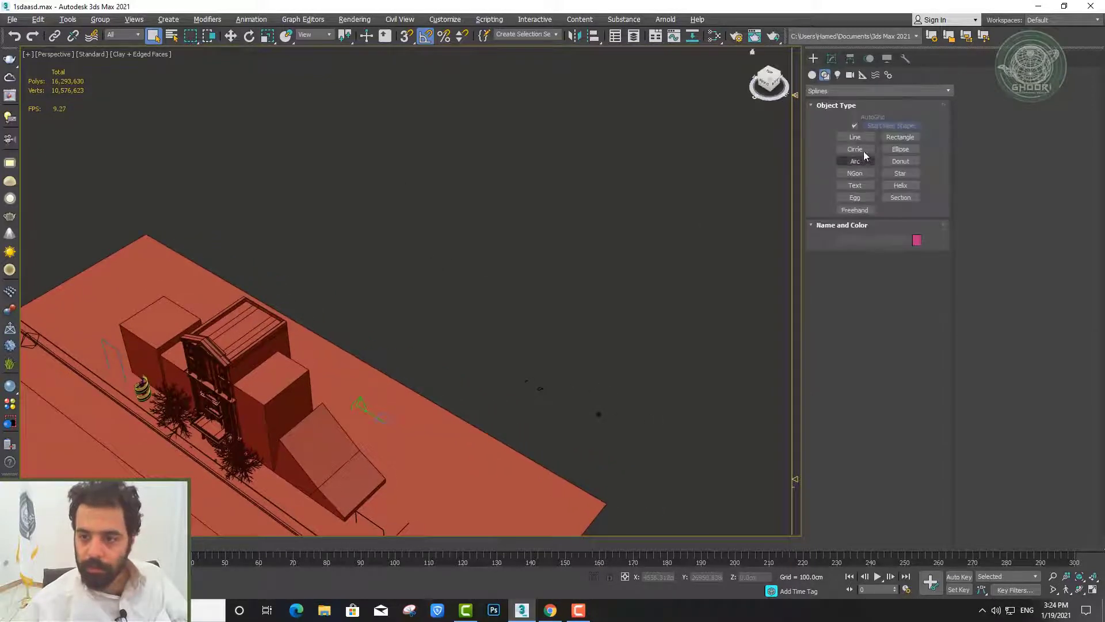
click(858, 150)
drag(471, 329, 481, 328)
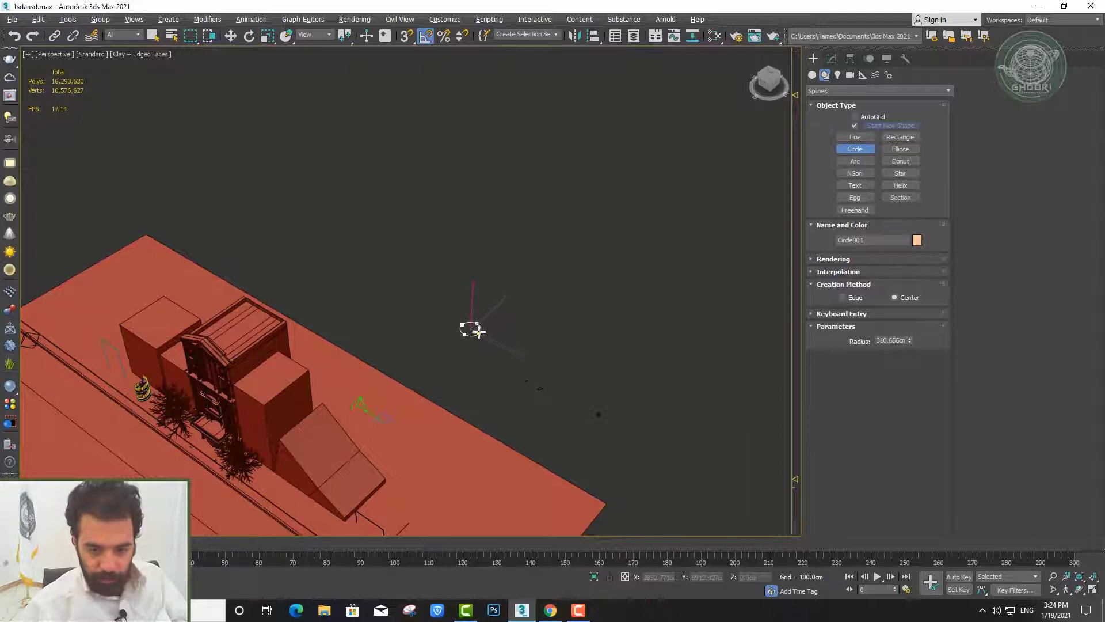
scroll(478, 332, up, 5)
scroll(353, 236, down, 5)
scroll(451, 276, down, 3)
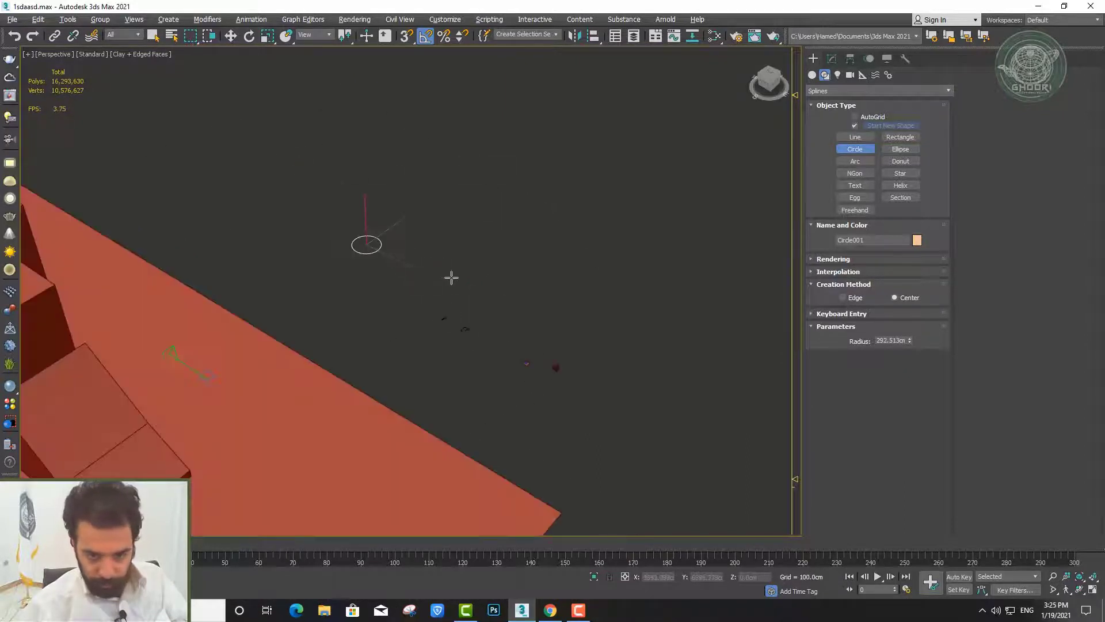
scroll(409, 294, up, 2)
key(w)
drag(315, 202, 431, 295)
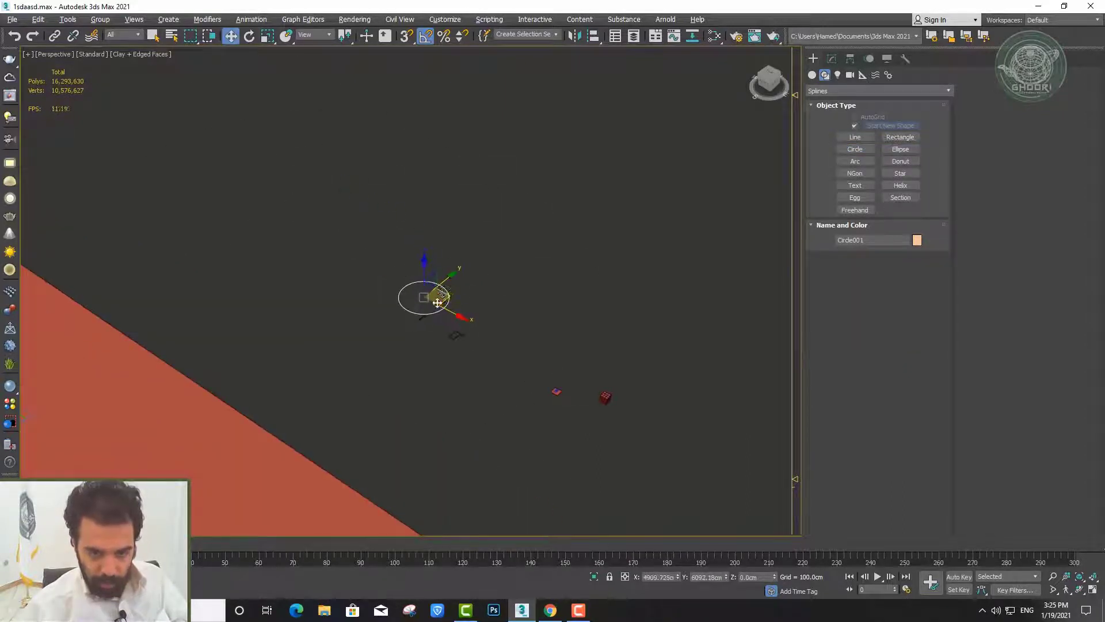
Isolate the circle together with the small molding profile shape
scroll(429, 248, up, 5)
mouse_move(430, 248)
middle_down()
mouse_move(463, 344)
mouse_move(432, 414)
middle_up()
ctrl+click(402, 389)
key(alt+q)
Move the profile right of the circle and reduce the circle's radius to 269.112 cm
click(407, 407)
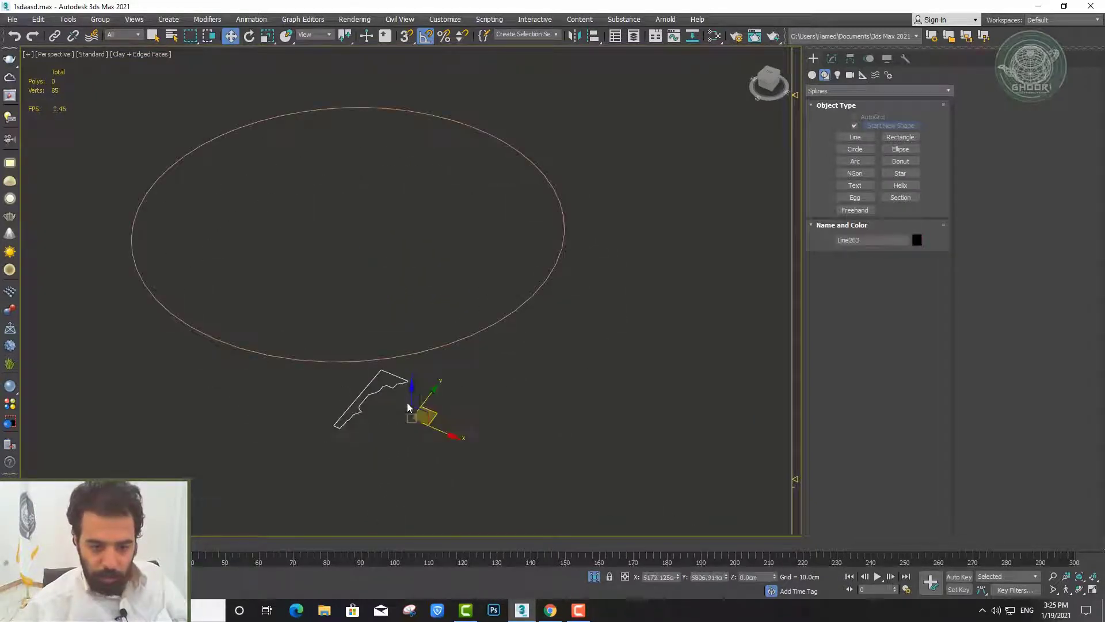
drag(517, 412, 579, 408)
click(424, 346)
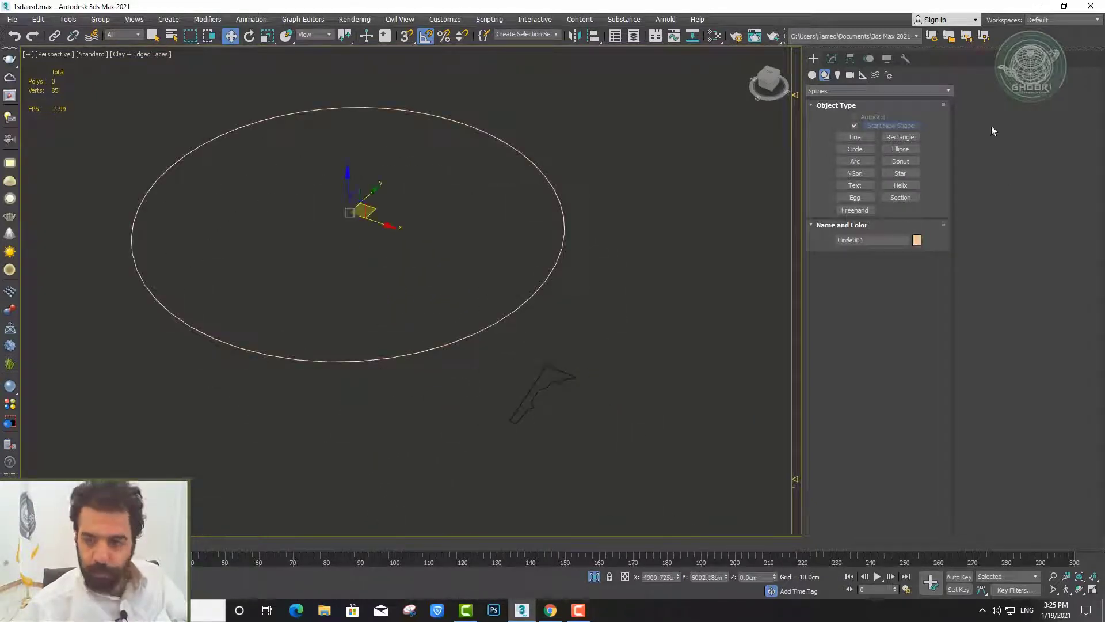
click(831, 59)
drag(909, 288, 909, 299)
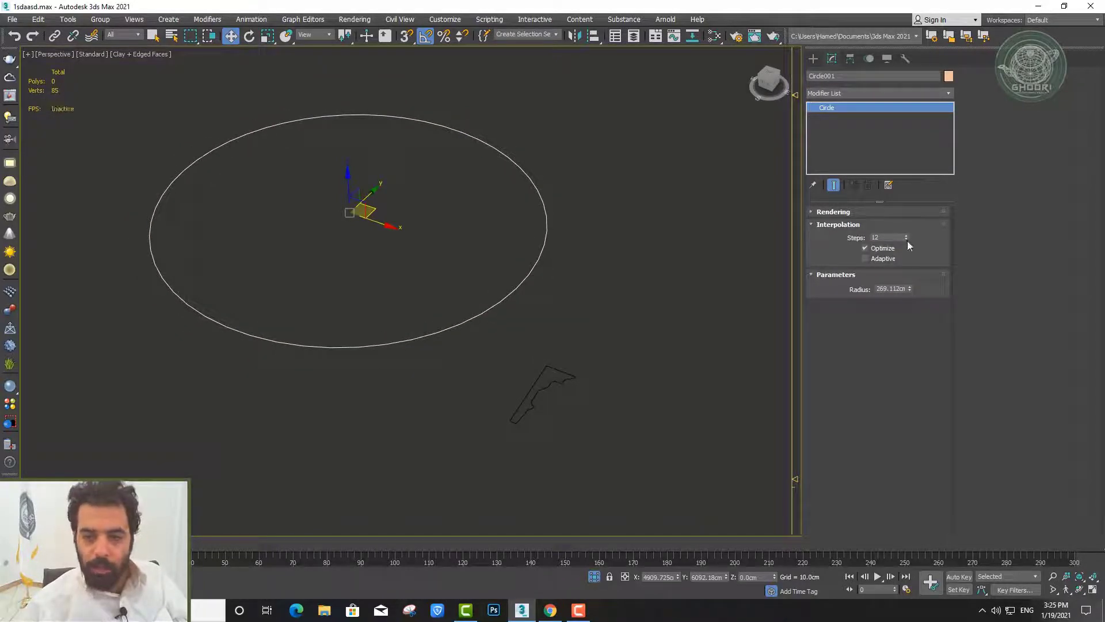
Add a Sweep modifier using Line263 as a custom section
click(949, 92)
drag(952, 129, 937, 479)
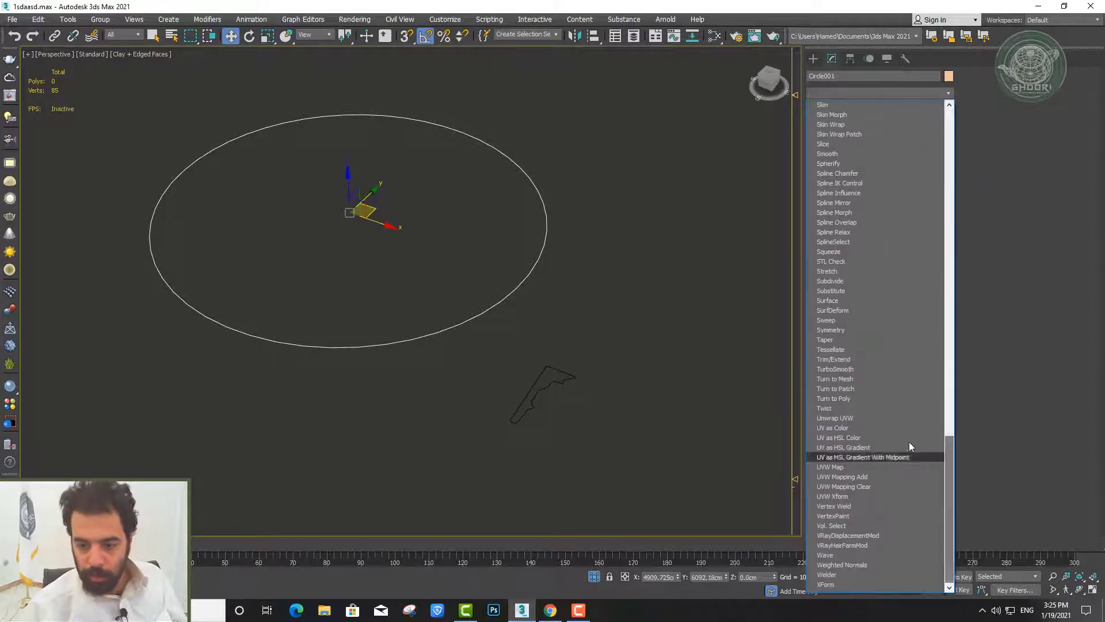
click(840, 320)
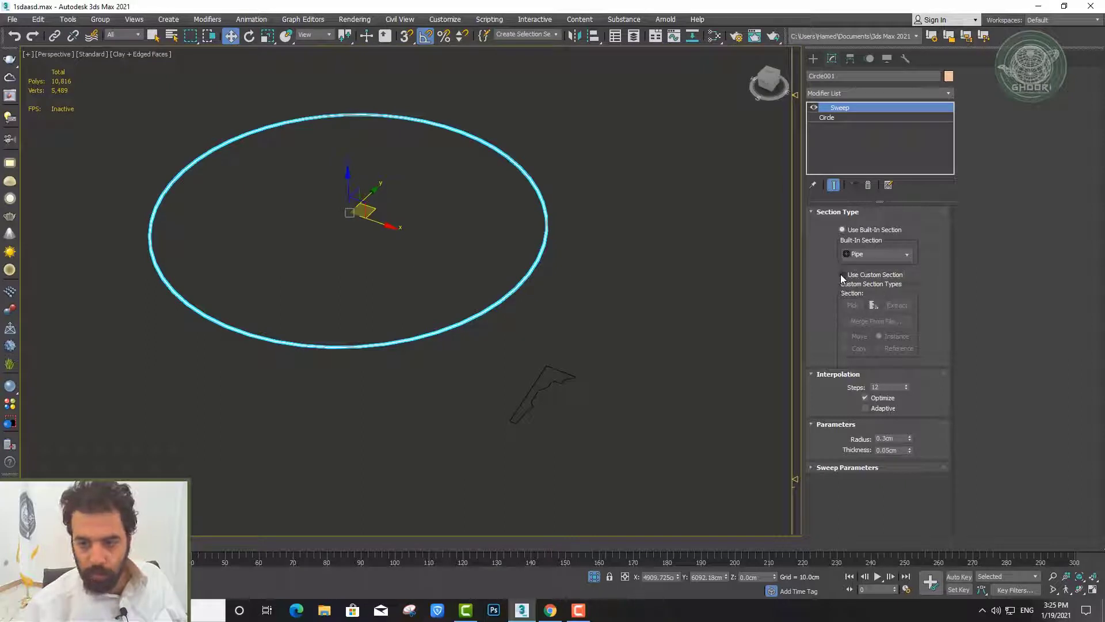
click(841, 274)
click(853, 305)
click(555, 383)
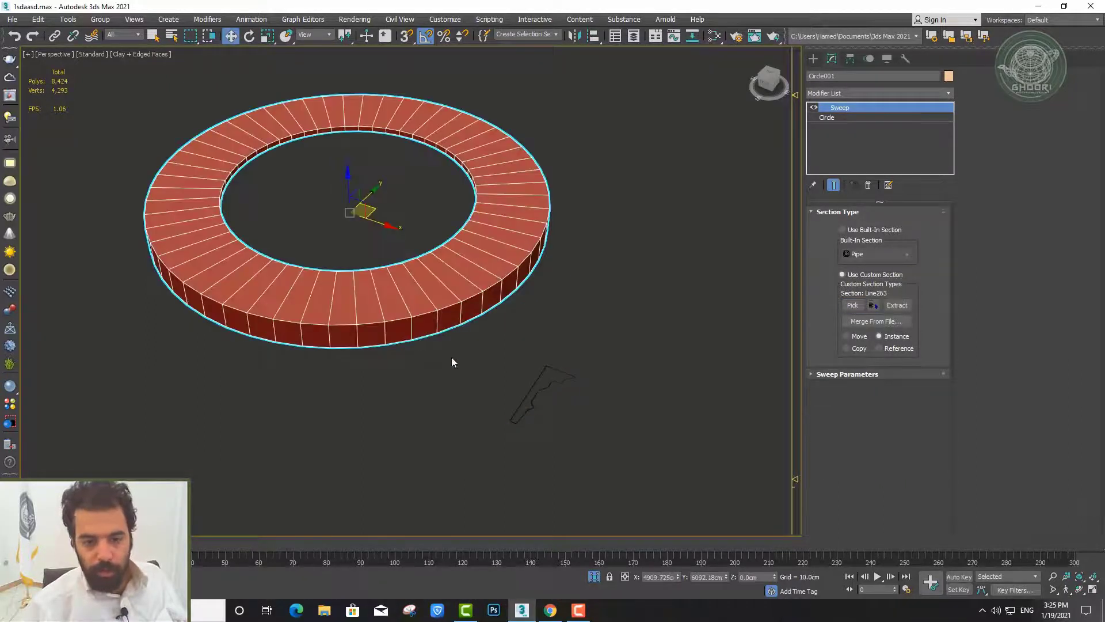
Adjust the Sweep mirror options and reset its Angle to 0
click(846, 375)
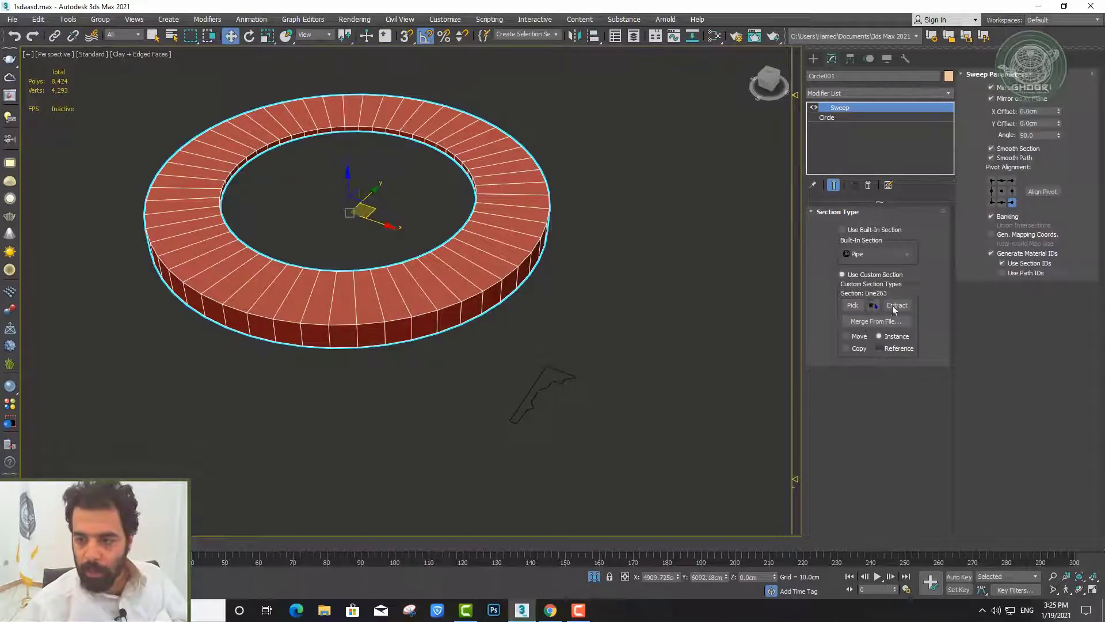
click(993, 88)
click(998, 93)
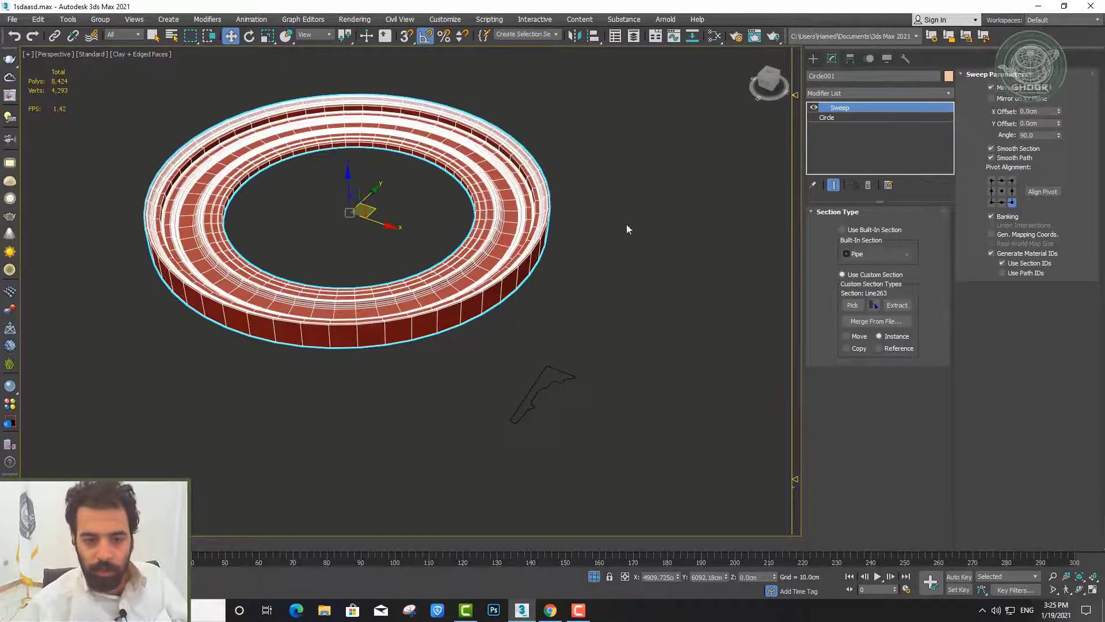
click(1009, 99)
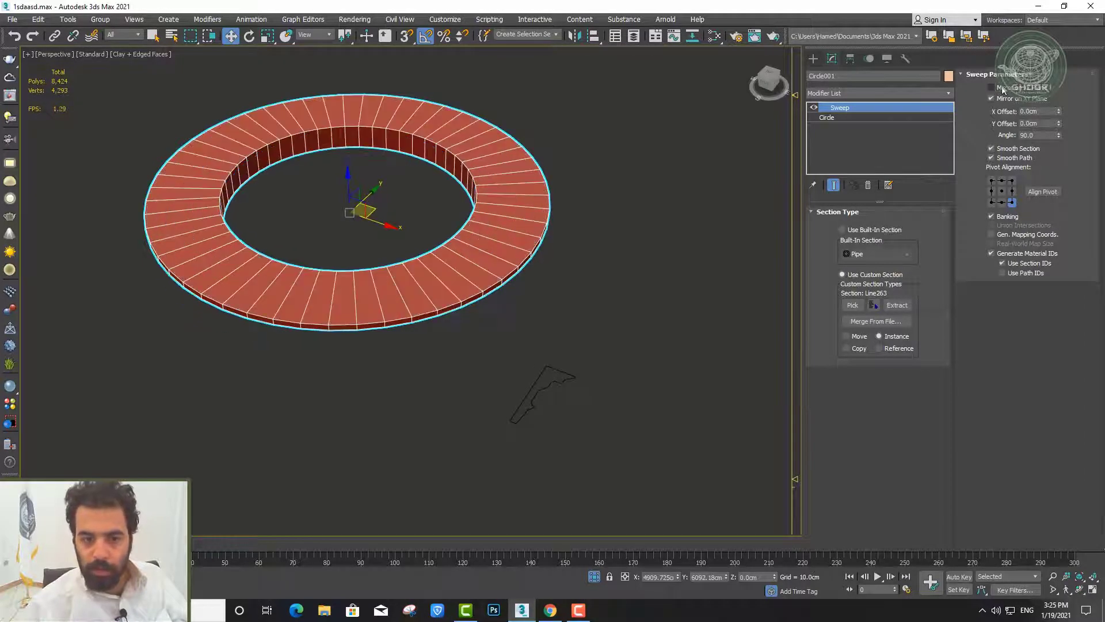
right_click(1059, 135)
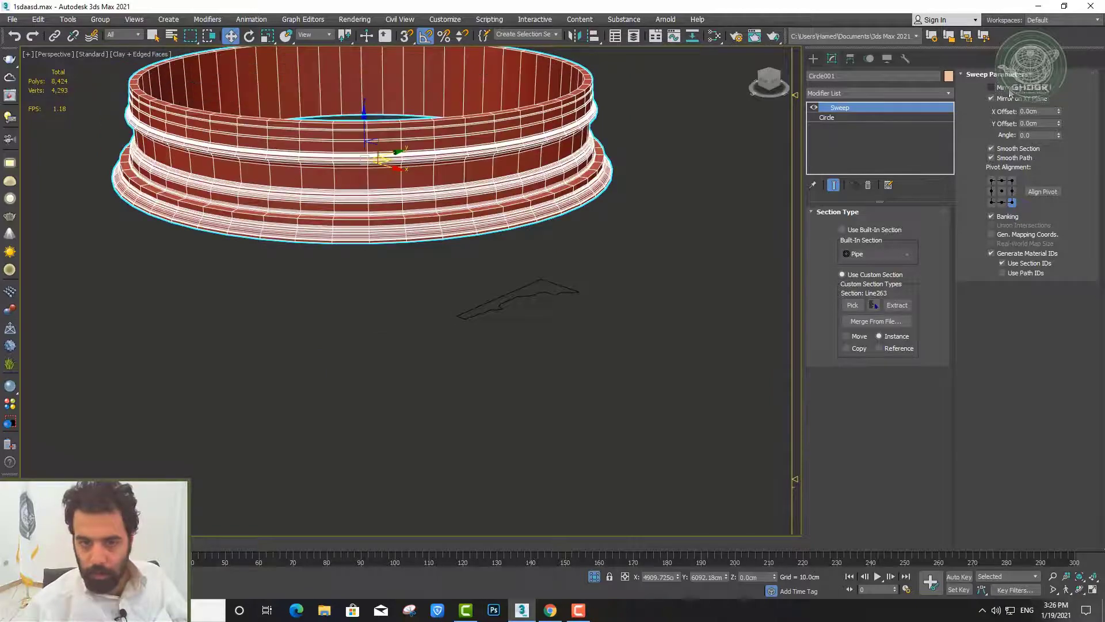
click(1012, 99)
Orbit around the swept ring, toggling edged faces off and on to inspect it
mouse_move(424, 184)
alt+middle_down()
mouse_move(428, 264)
mouse_move(457, 270)
alt+middle_up()
scroll(428, 265, up, 3)
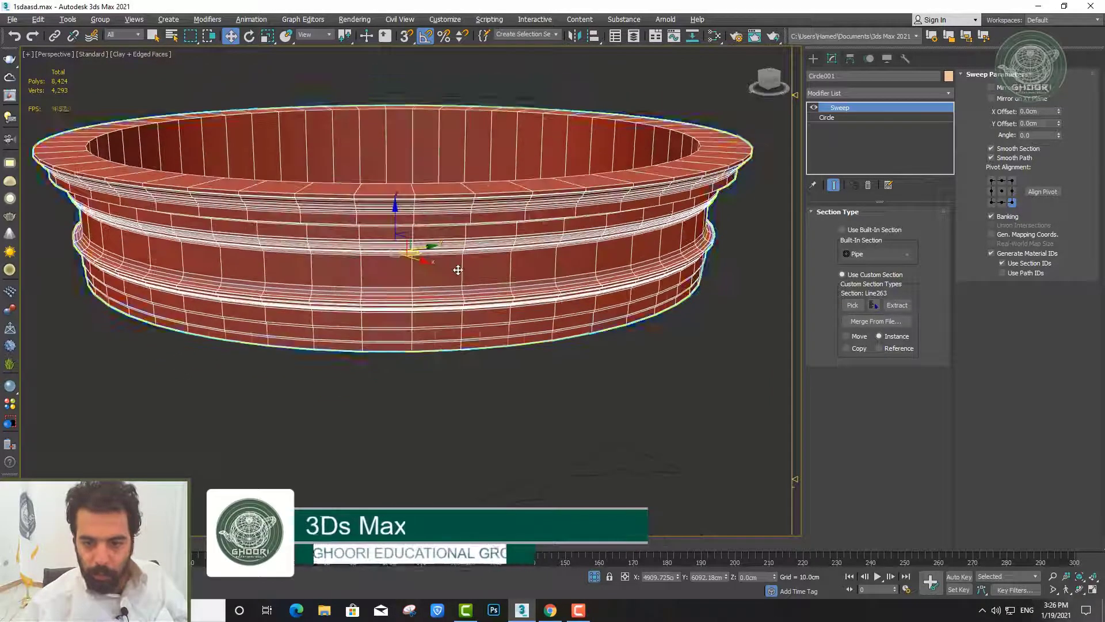
key(F4)
click(454, 411)
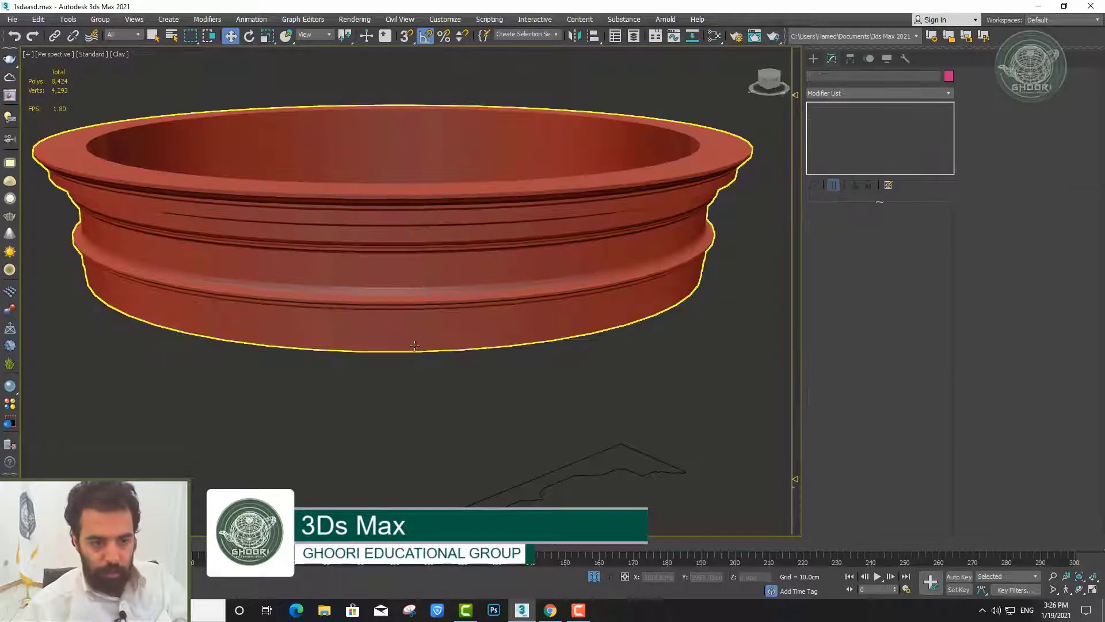
mouse_move(418, 307)
alt+middle_down()
mouse_move(414, 297)
mouse_move(451, 328)
mouse_move(441, 253)
mouse_move(458, 259)
alt+middle_up()
click(441, 253)
key(F4)
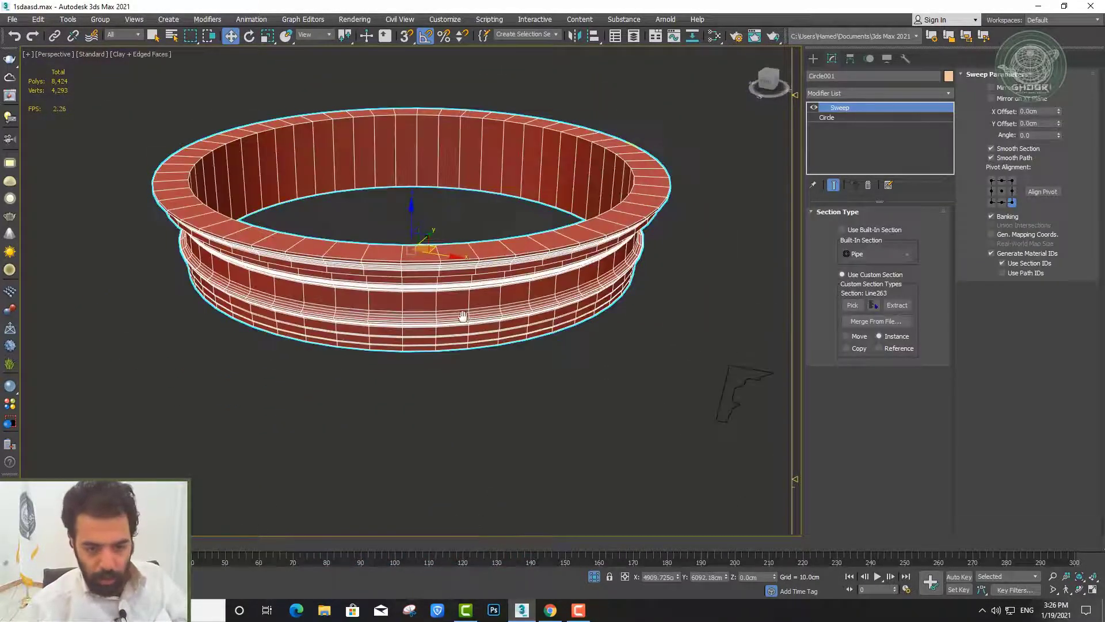
click(851, 117)
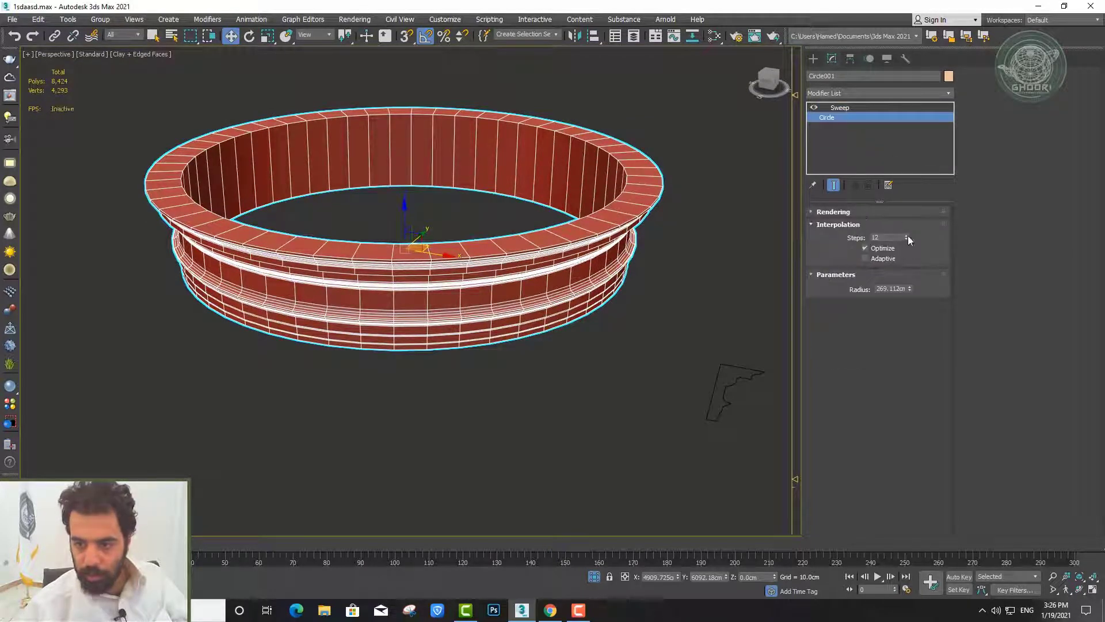
Drop the circle's interpolation steps to the minimum and view the faceted ring
drag(907, 239, 902, 241)
alt+middle_drag(475, 170, 418, 134)
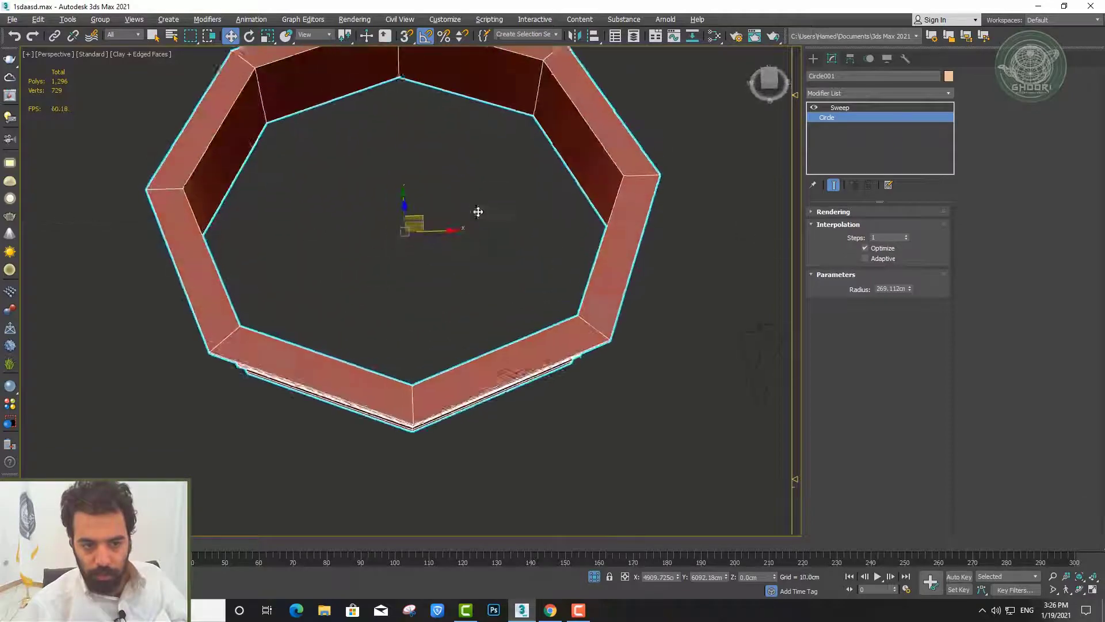
alt+middle_drag(418, 134, 468, 224)
scroll(707, 265, down, 2)
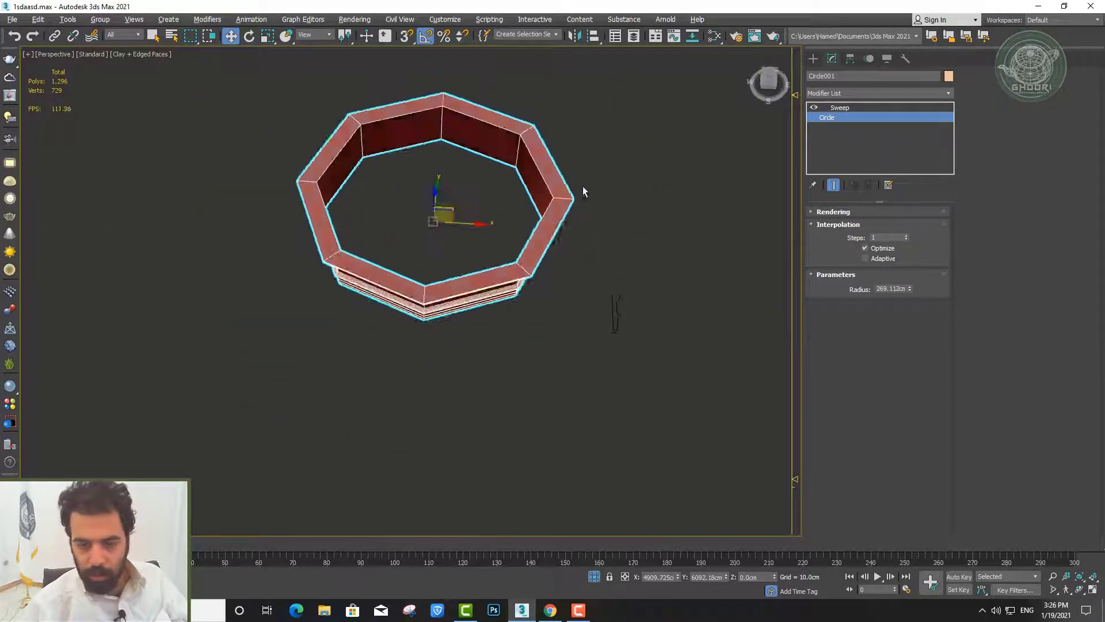
alt+middle_drag(583, 185, 582, 150)
scroll(581, 172, up, 2)
Raise the circle's interpolation steps to 16 and recentre the ring
click(907, 236)
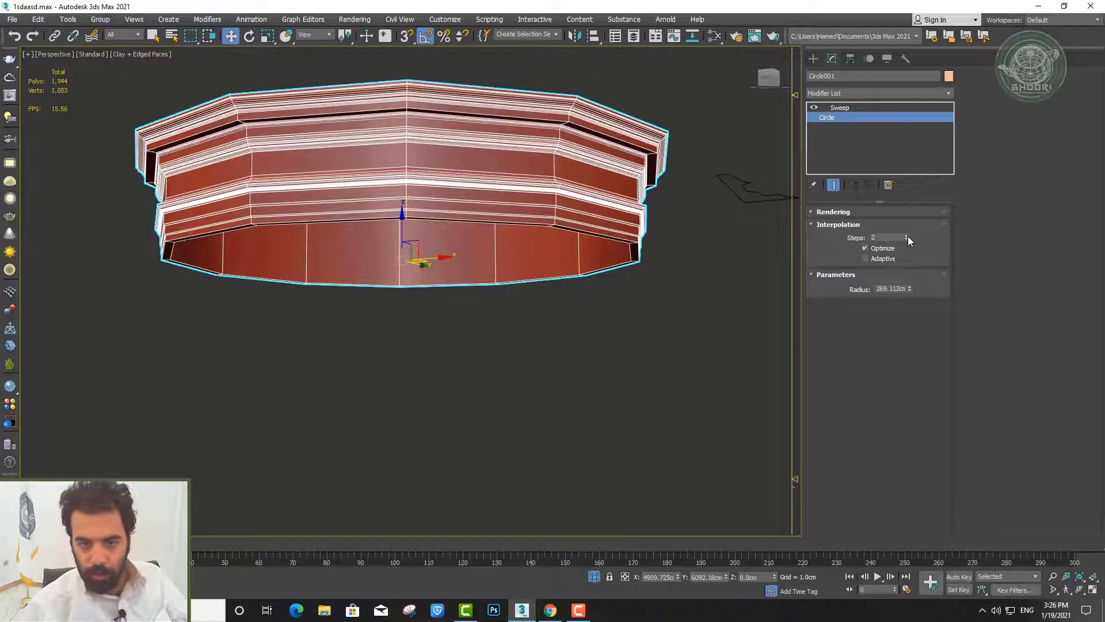
click(907, 236)
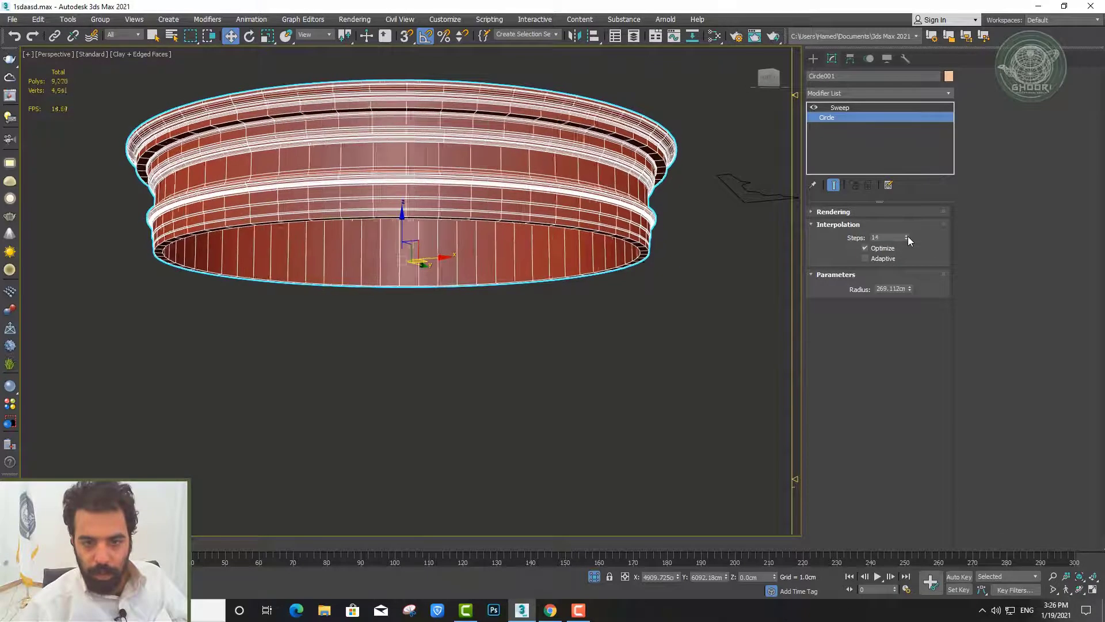
middle_drag(268, 173, 214, 201)
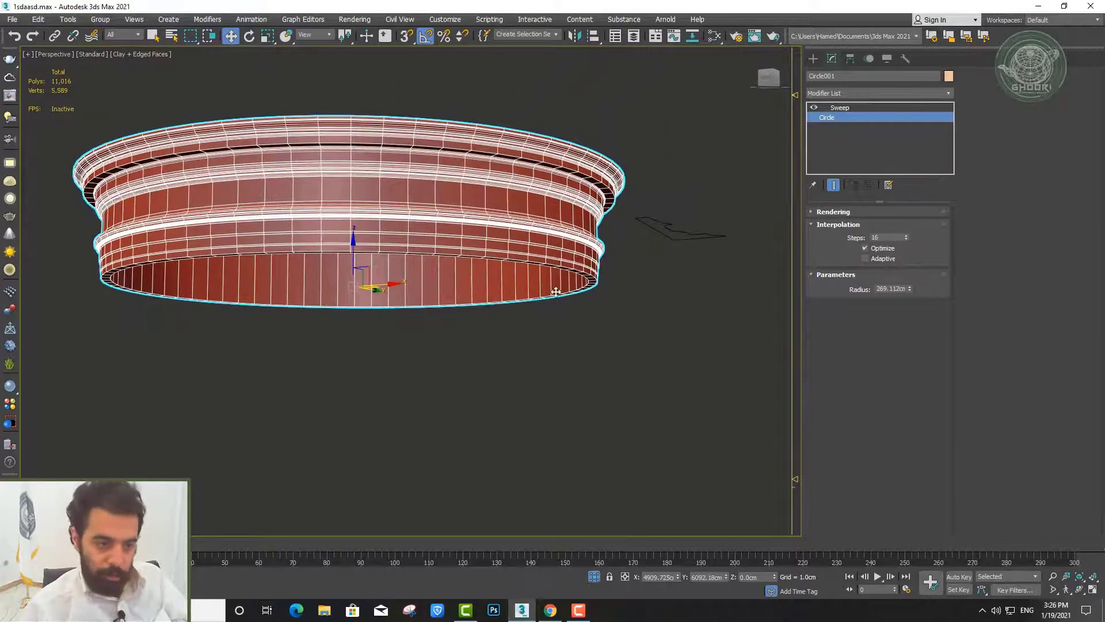
alt+middle_drag(527, 256, 526, 244)
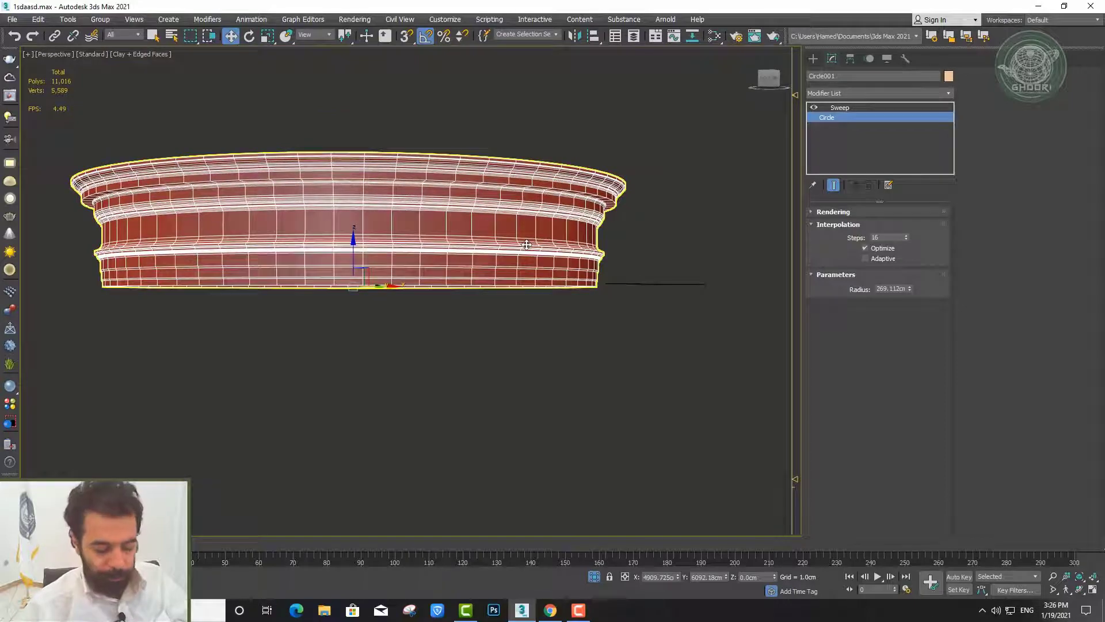
Inspect the smooth ring with edged faces toggled, then bring up the Modifier List
key(F4)
key(F4)
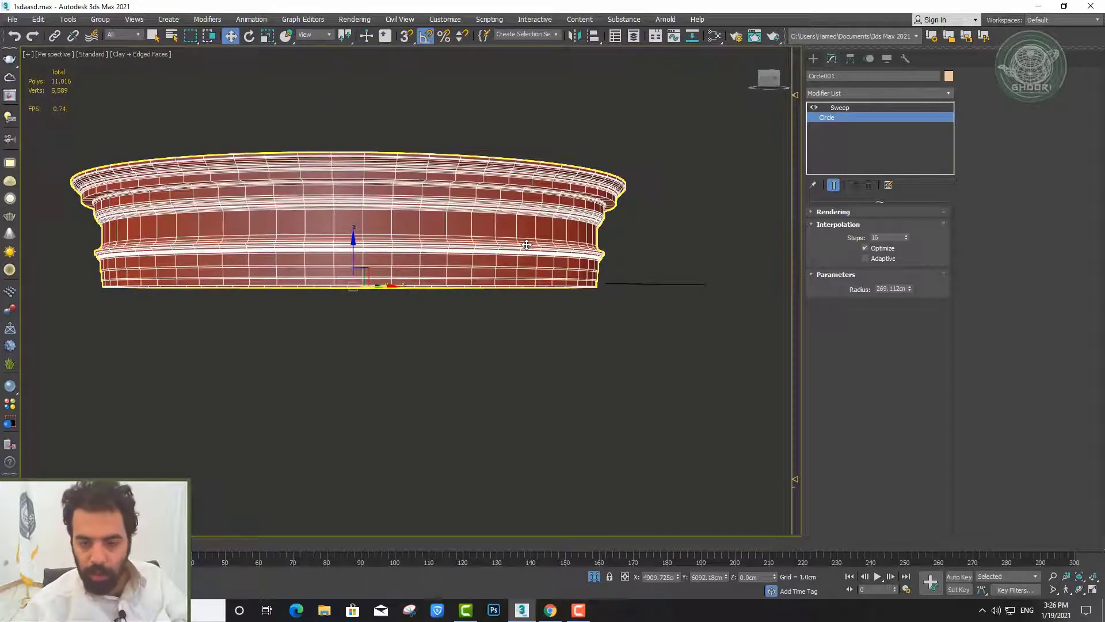
alt+middle_drag(526, 244, 521, 257)
scroll(241, 236, up, 2)
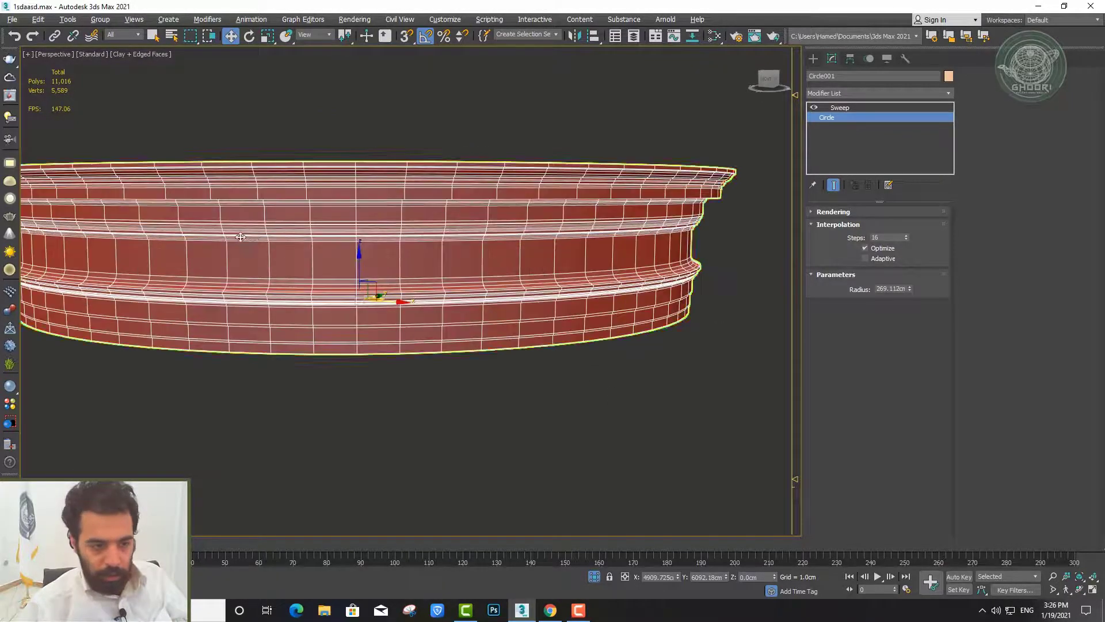
mouse_move(240, 237)
alt+middle_down()
mouse_move(523, 227)
mouse_move(340, 247)
alt+middle_up()
scroll(309, 250, up, 3)
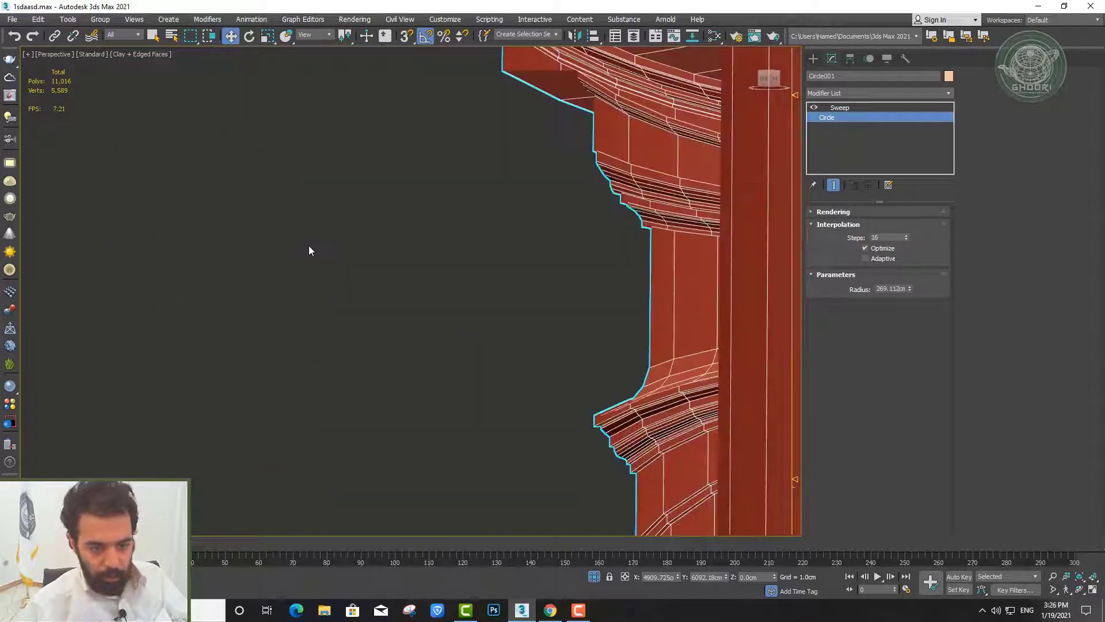
scroll(309, 250, down, 5)
key(F4)
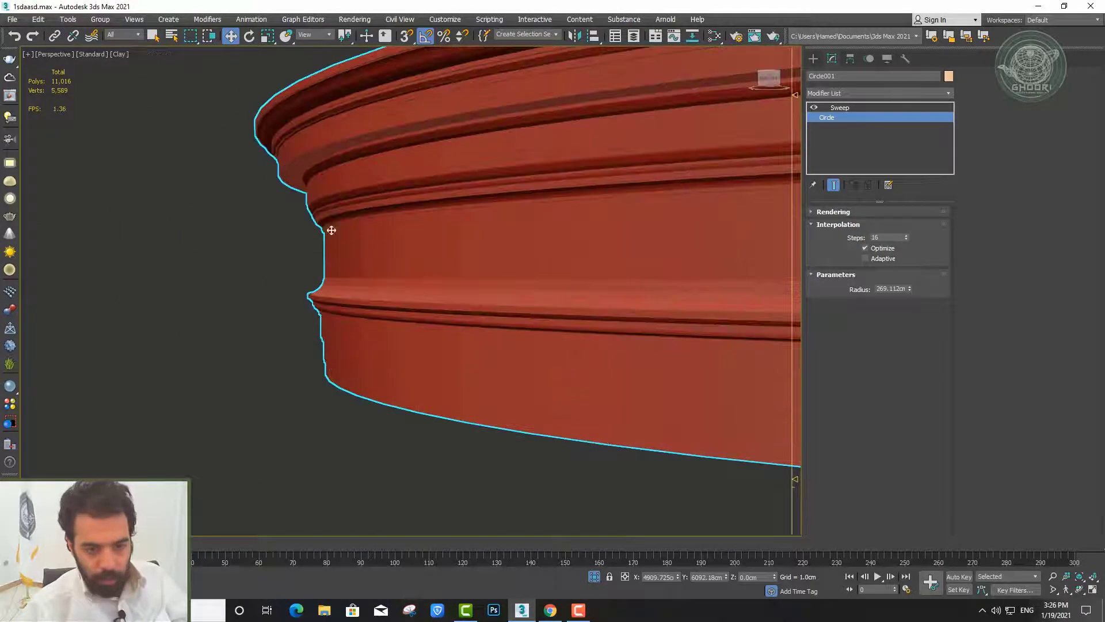
scroll(339, 321, up, 2)
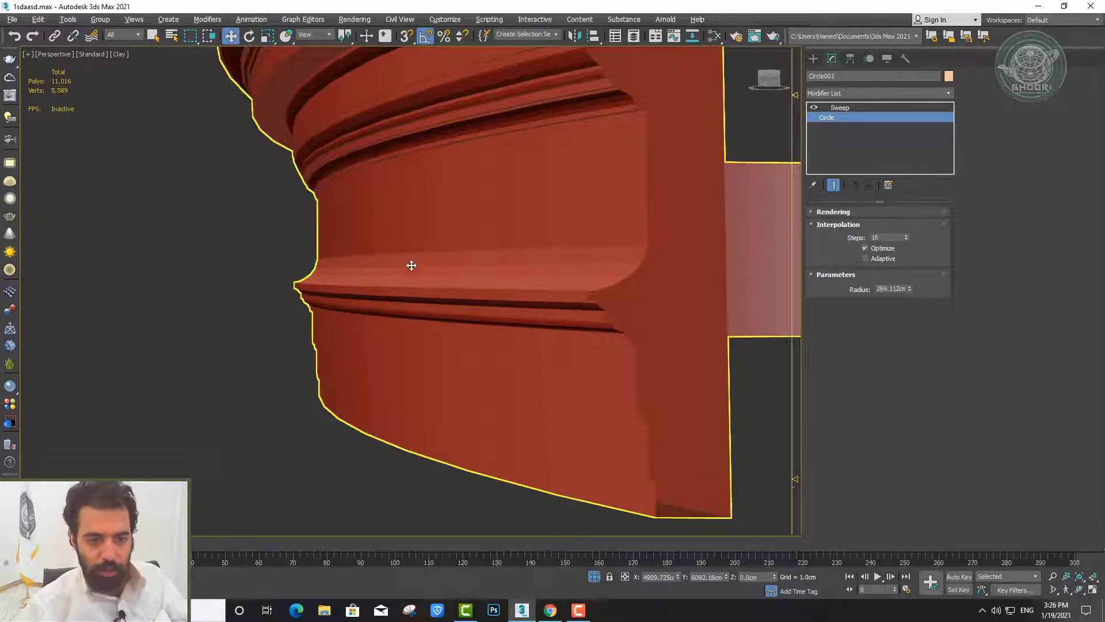
click(948, 94)
drag(950, 109, 964, 265)
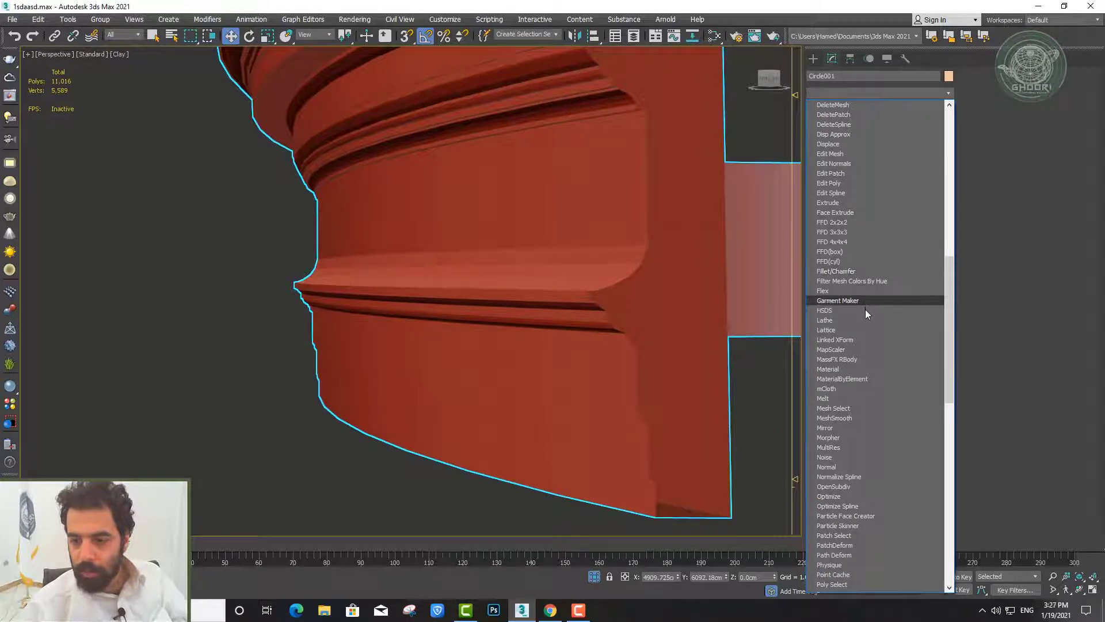
Add a MeshSmooth modifier to the ring and place it above the Sweep
scroll(859, 355, down, 1)
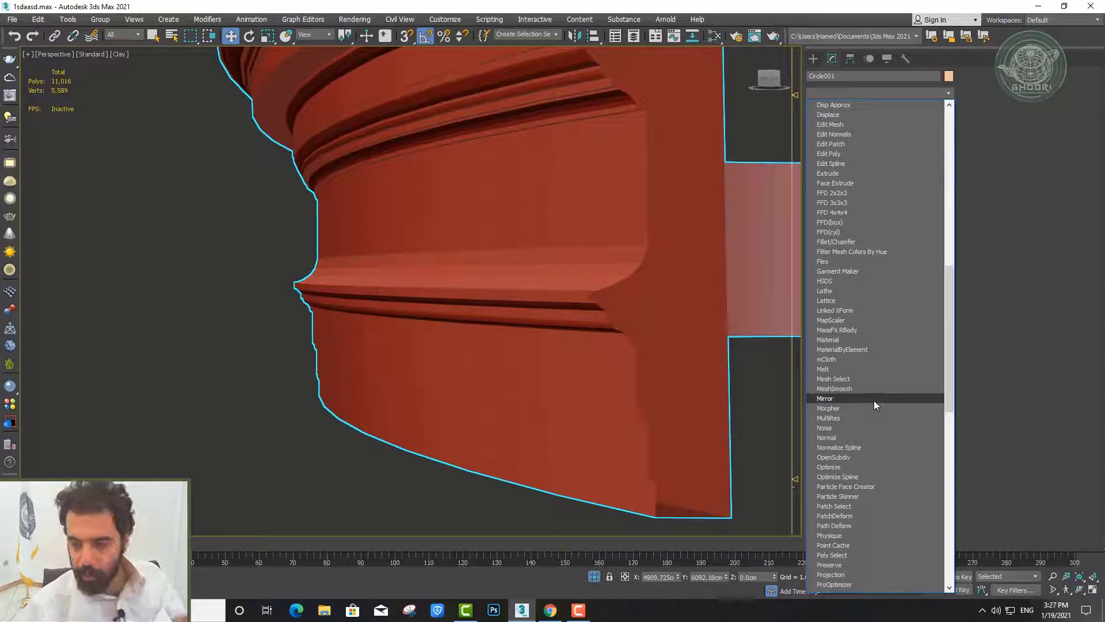
scroll(874, 399, down, 1)
scroll(874, 400, down, 1)
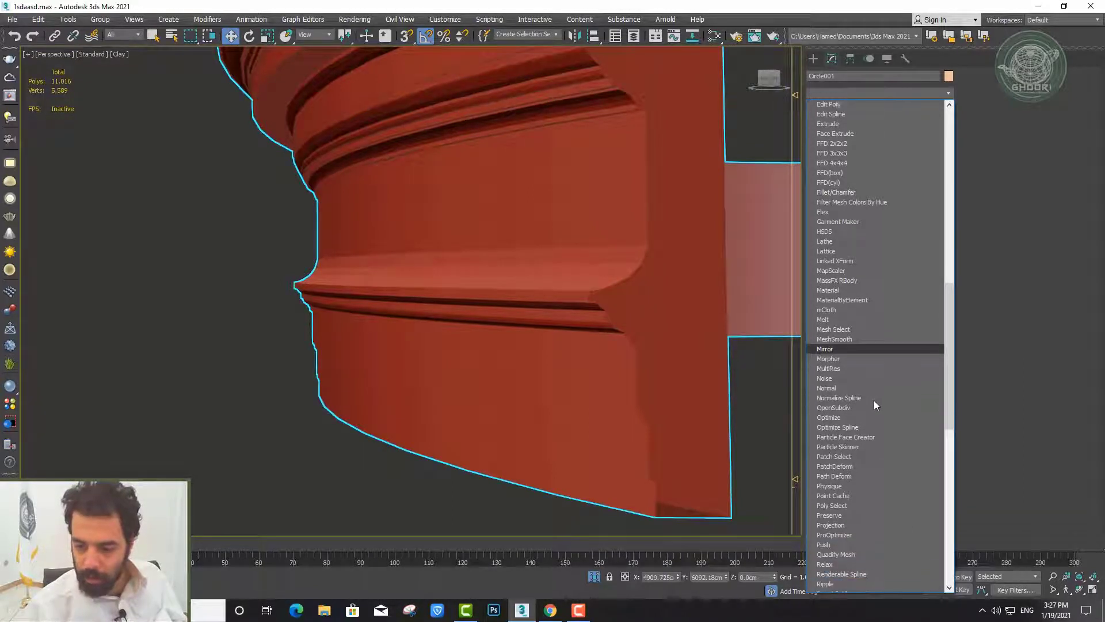
scroll(866, 420, down, 1)
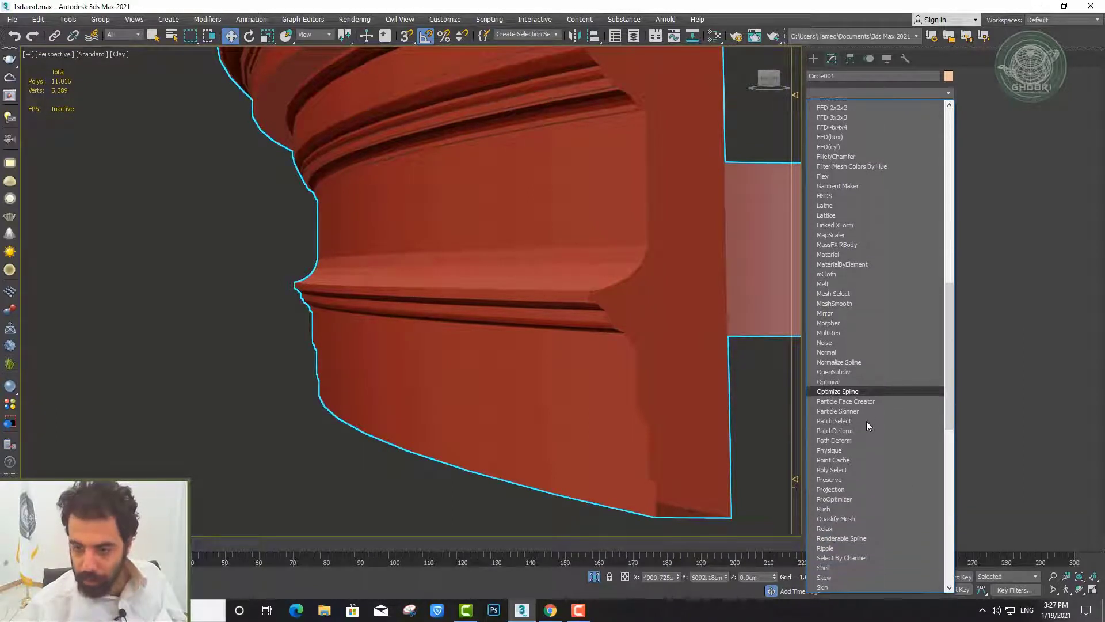
scroll(866, 420, up, 2)
click(857, 360)
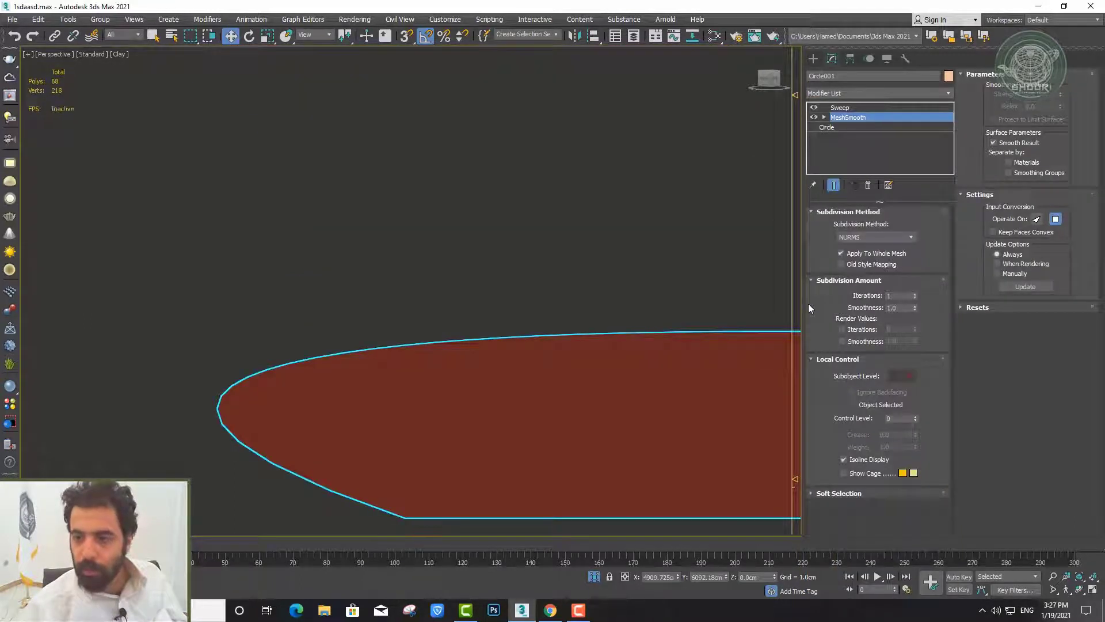
drag(844, 118, 850, 107)
middle_drag(358, 266, 368, 343)
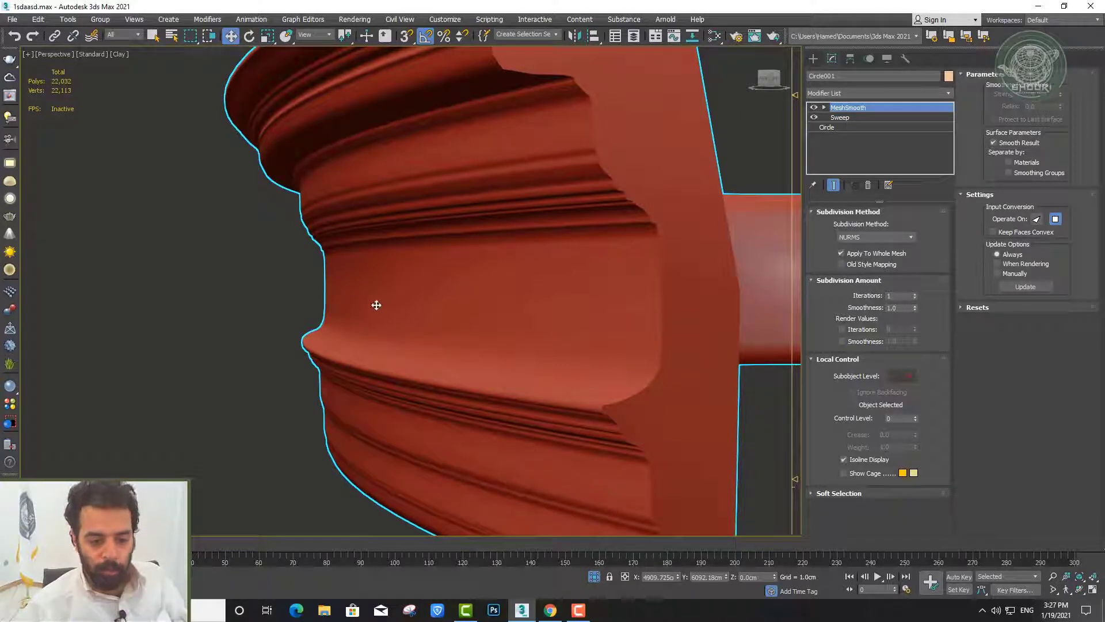
Compare the ring with MeshSmooth off and on, then turn on Edged Faces (F4)
click(813, 108)
click(813, 107)
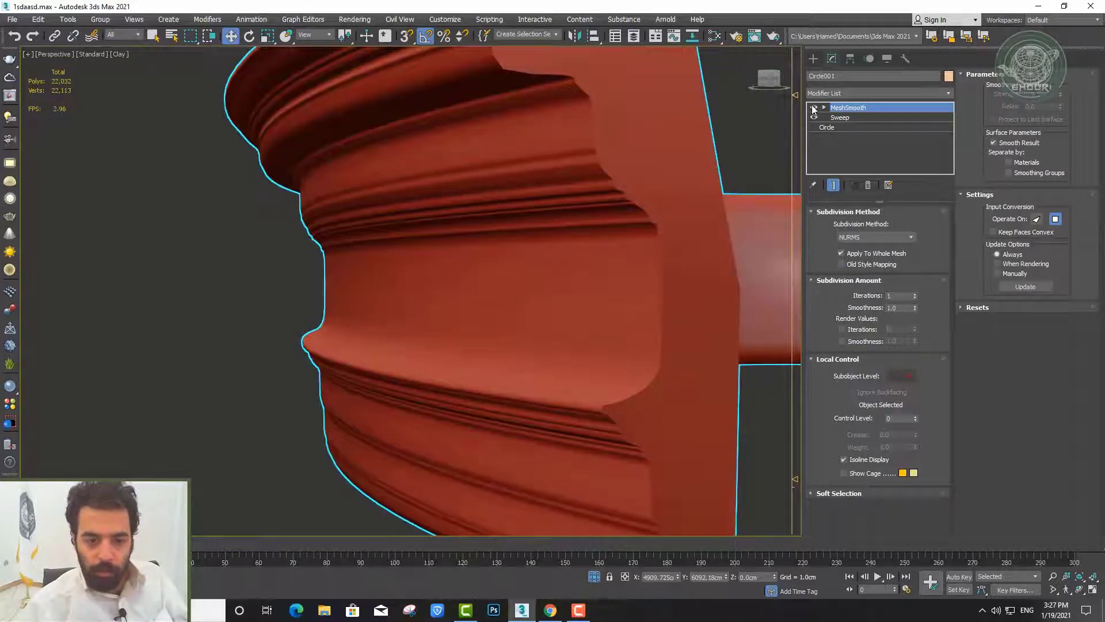
click(813, 108)
click(813, 108)
click(813, 108)
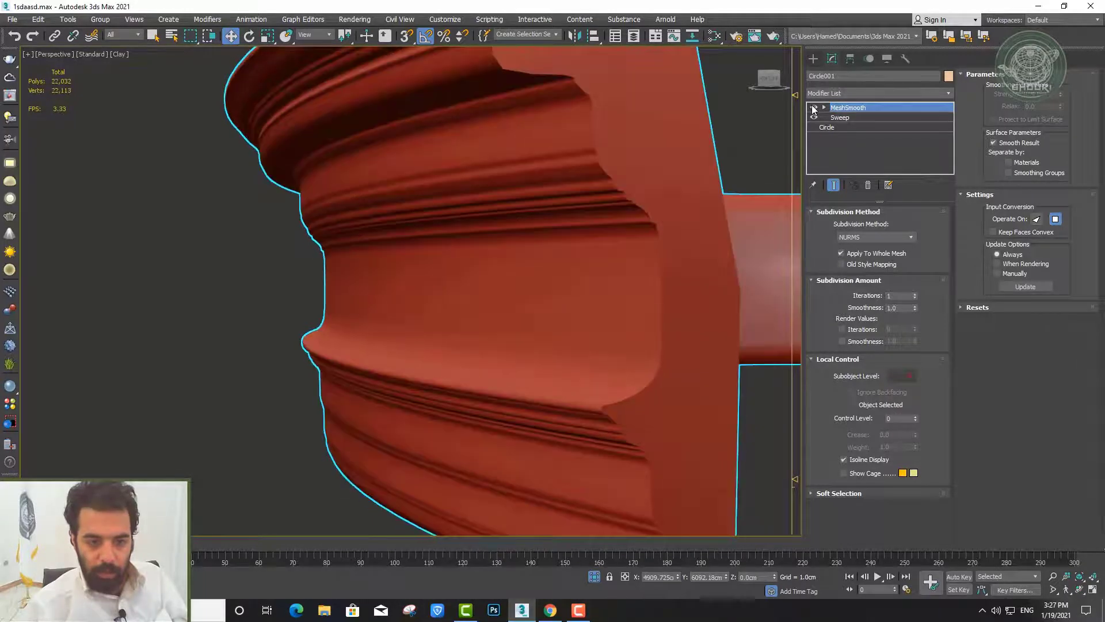
click(813, 107)
click(813, 107)
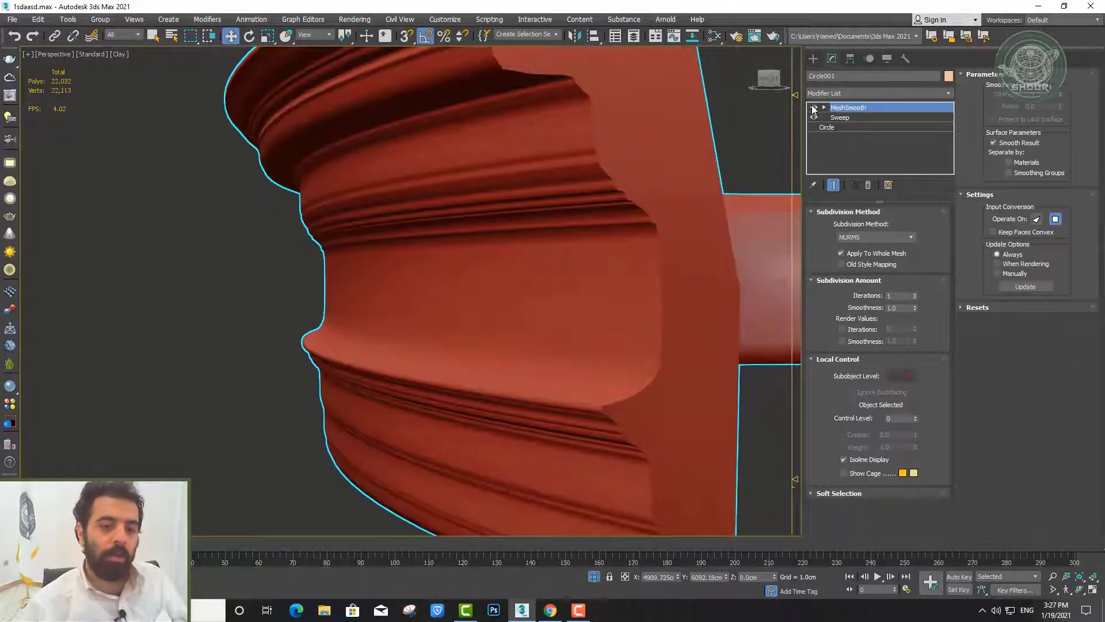
Keep toggling MeshSmooth with edges shown to compare edge density, leaving it enabled
click(813, 107)
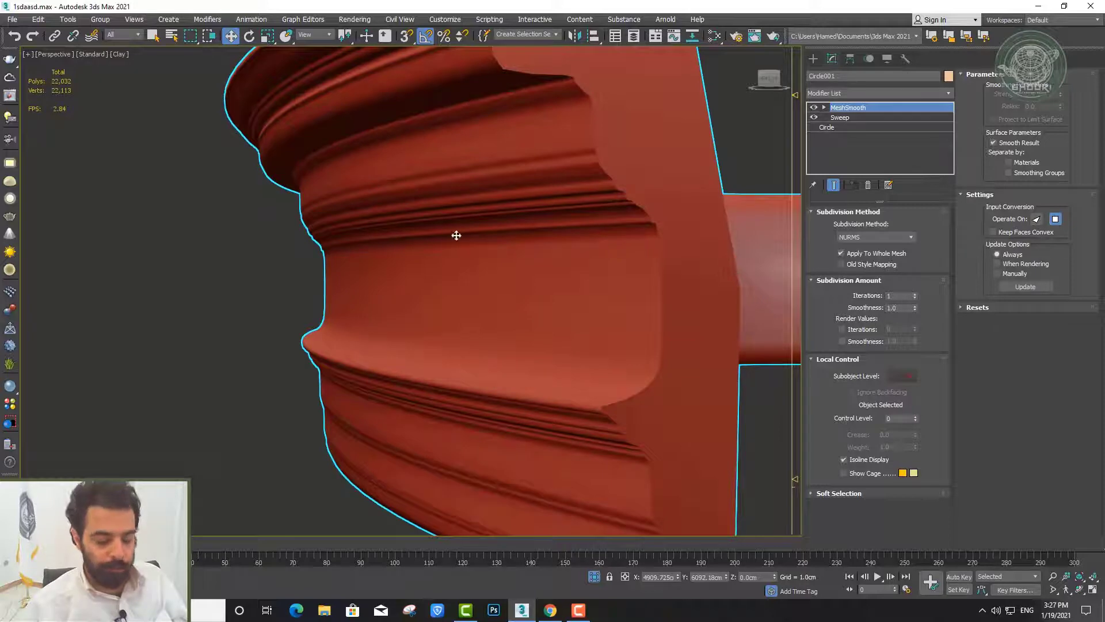
key(F4)
click(813, 107)
click(814, 107)
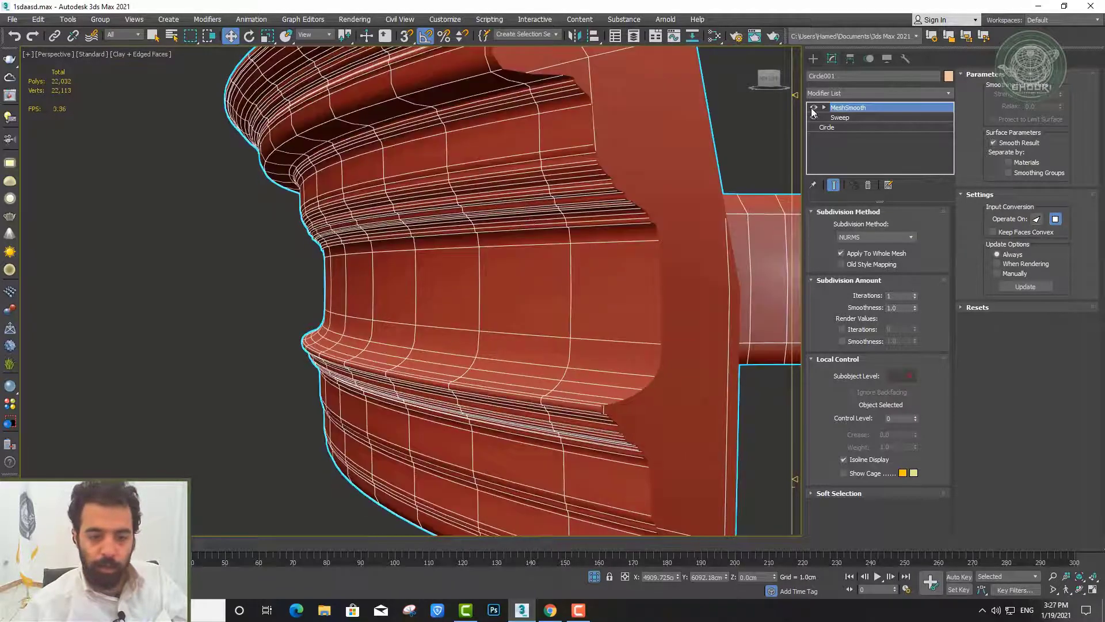
click(813, 108)
click(813, 108)
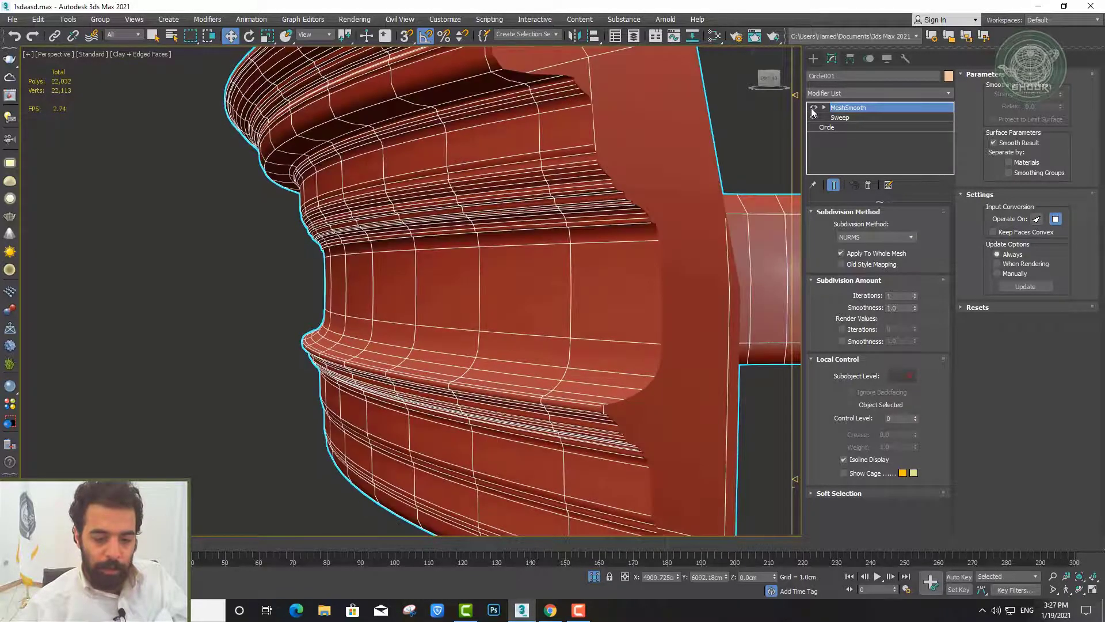
click(813, 109)
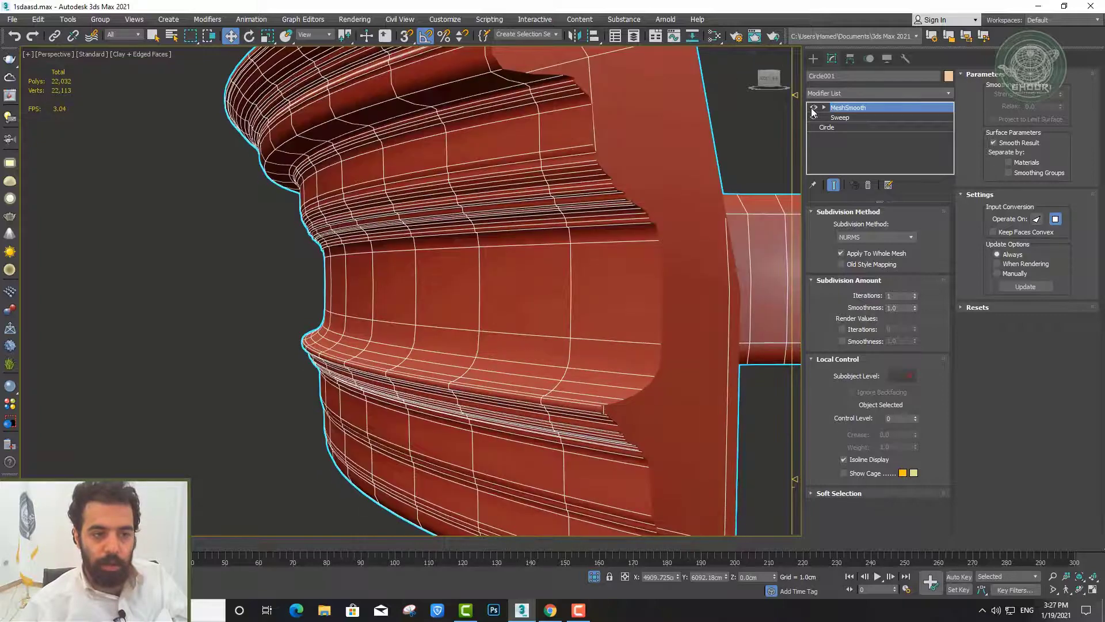
click(813, 108)
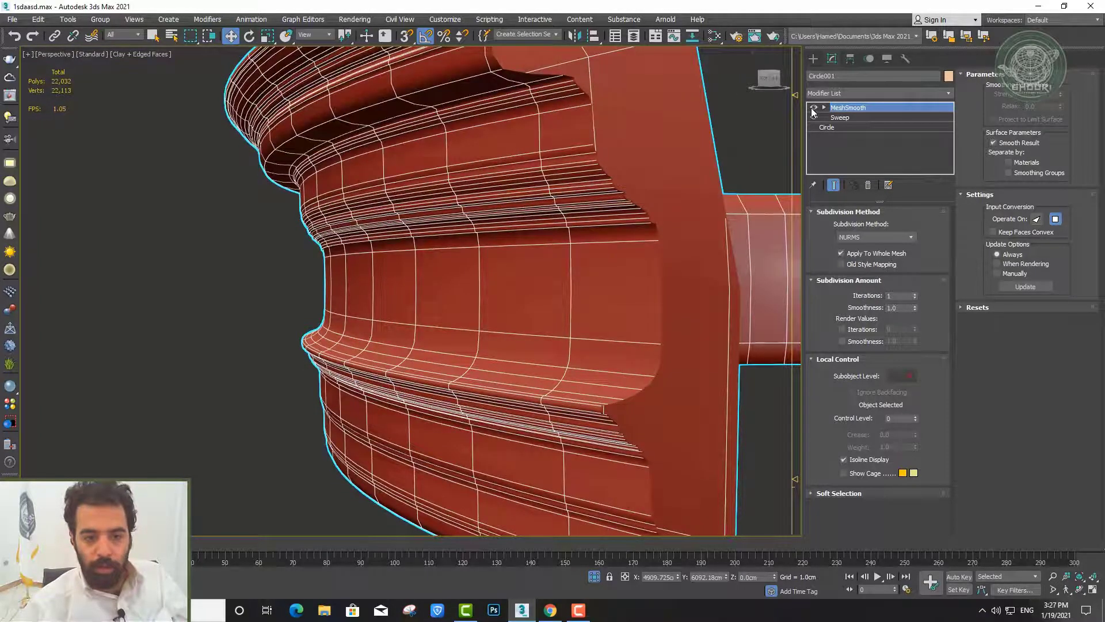
click(814, 108)
click(814, 109)
click(813, 108)
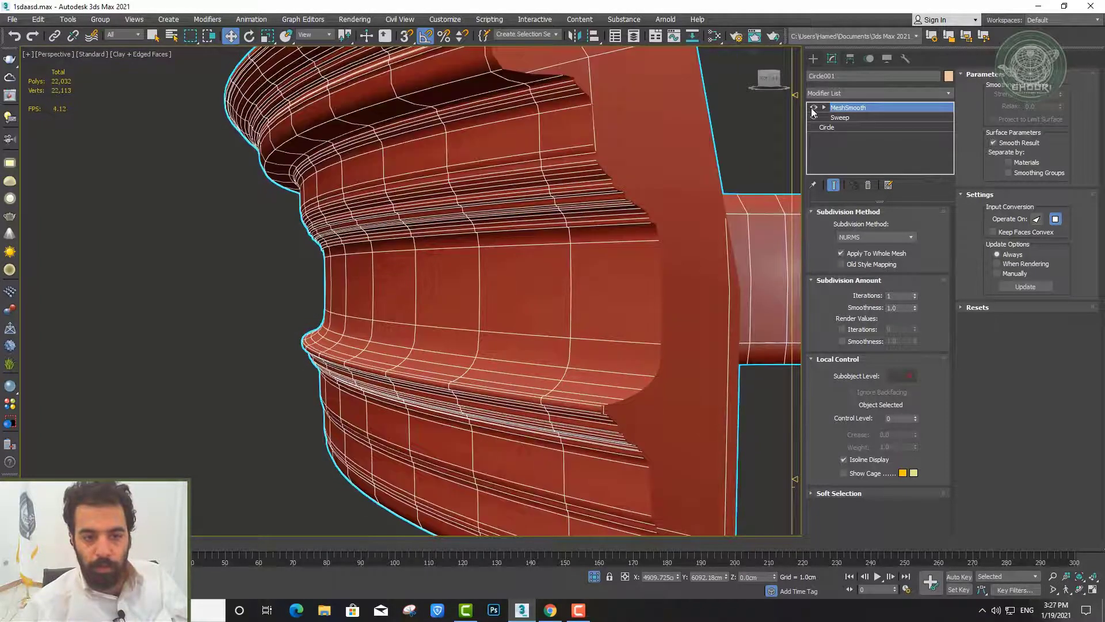
click(813, 109)
click(813, 108)
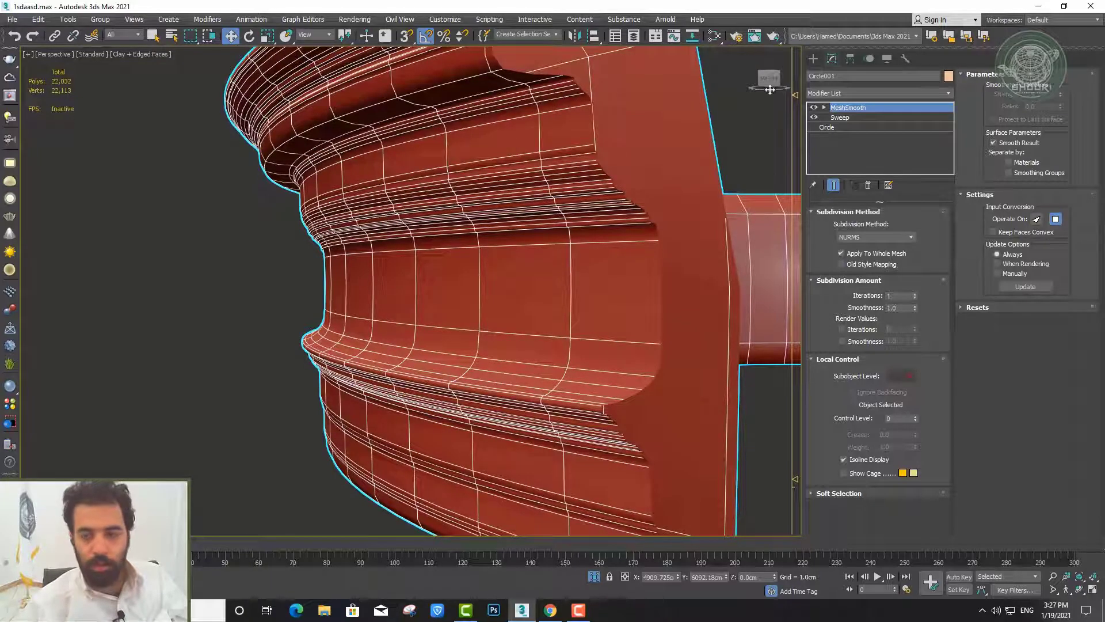
click(813, 108)
click(814, 108)
click(813, 108)
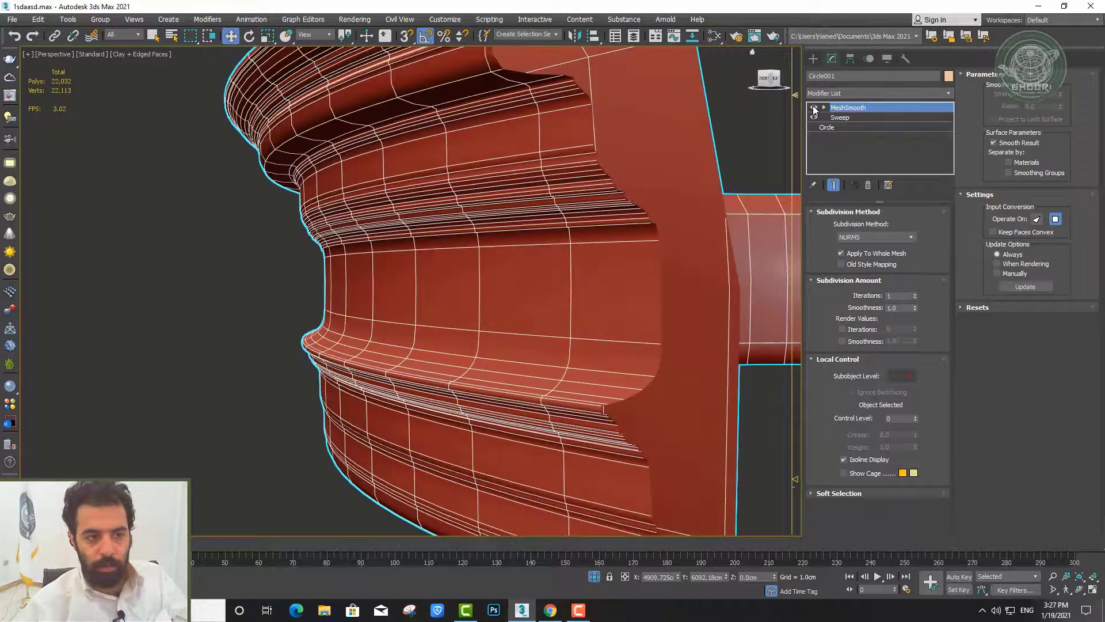
click(813, 108)
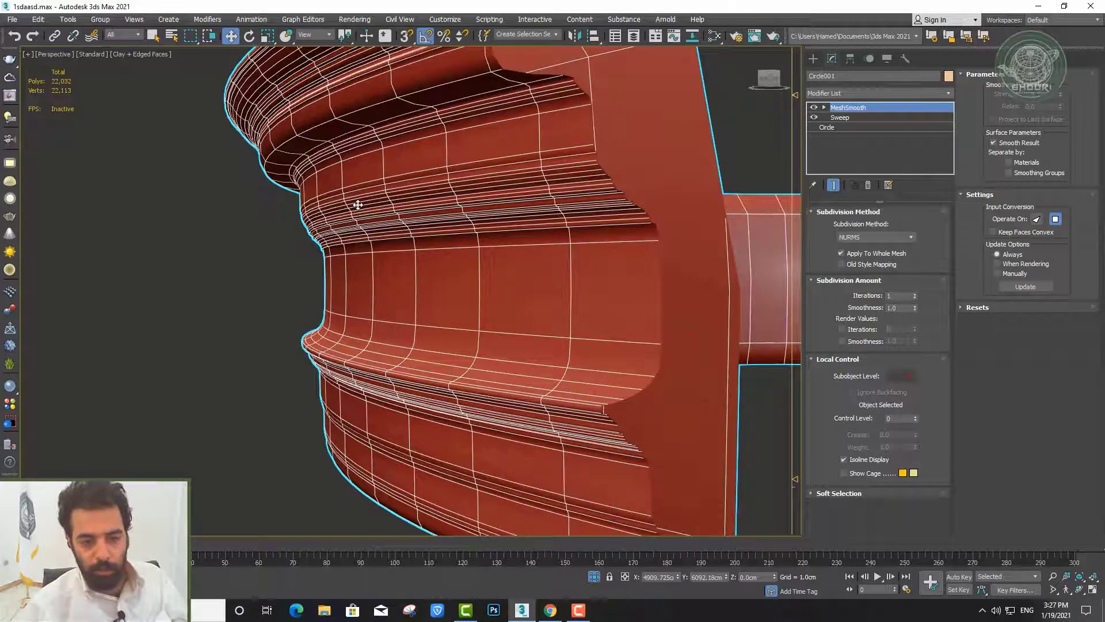
Zoom out and orbit around the ring, toggling its smoothing off and back on
scroll(407, 234, down, 3)
scroll(410, 235, down, 3)
scroll(460, 242, down, 3)
alt+middle_drag(484, 269, 486, 219)
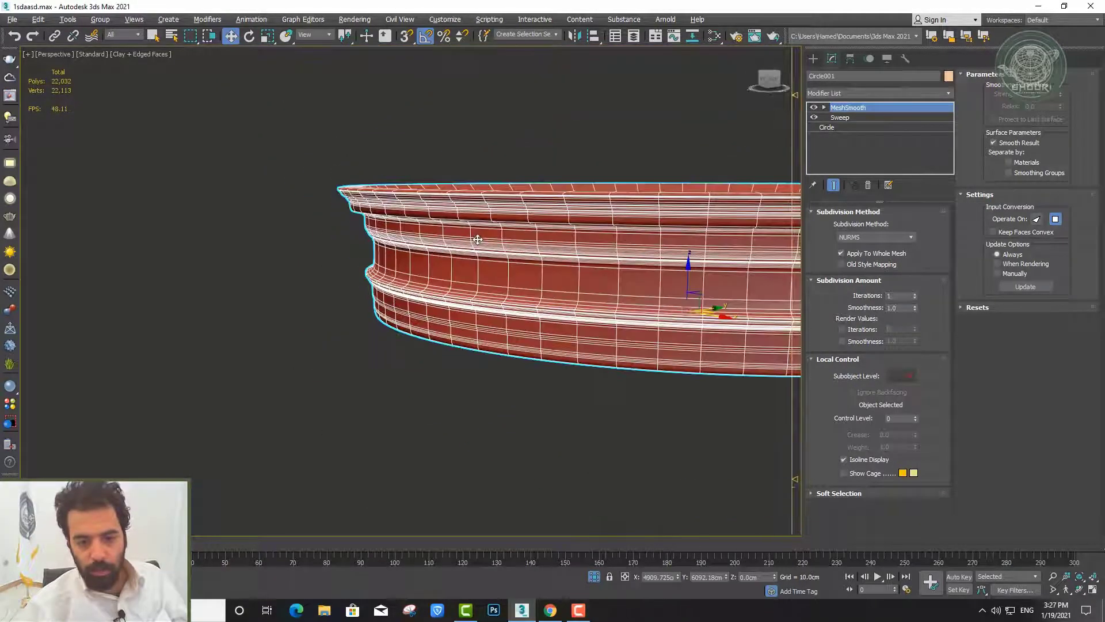
click(813, 107)
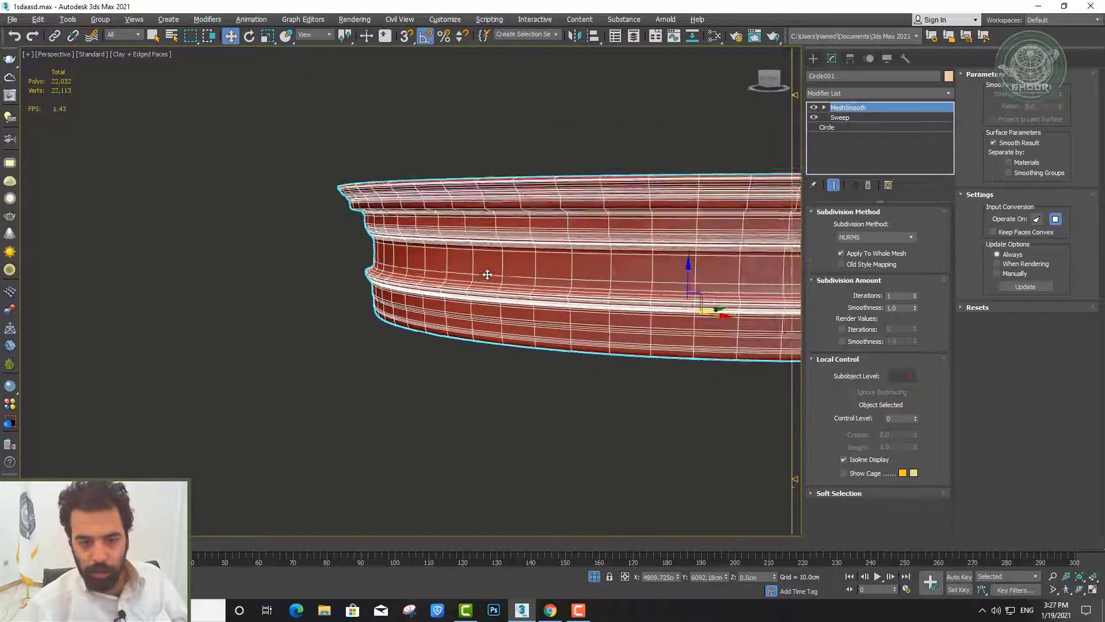
alt+middle_drag(488, 274, 509, 279)
scroll(509, 279, up, 2)
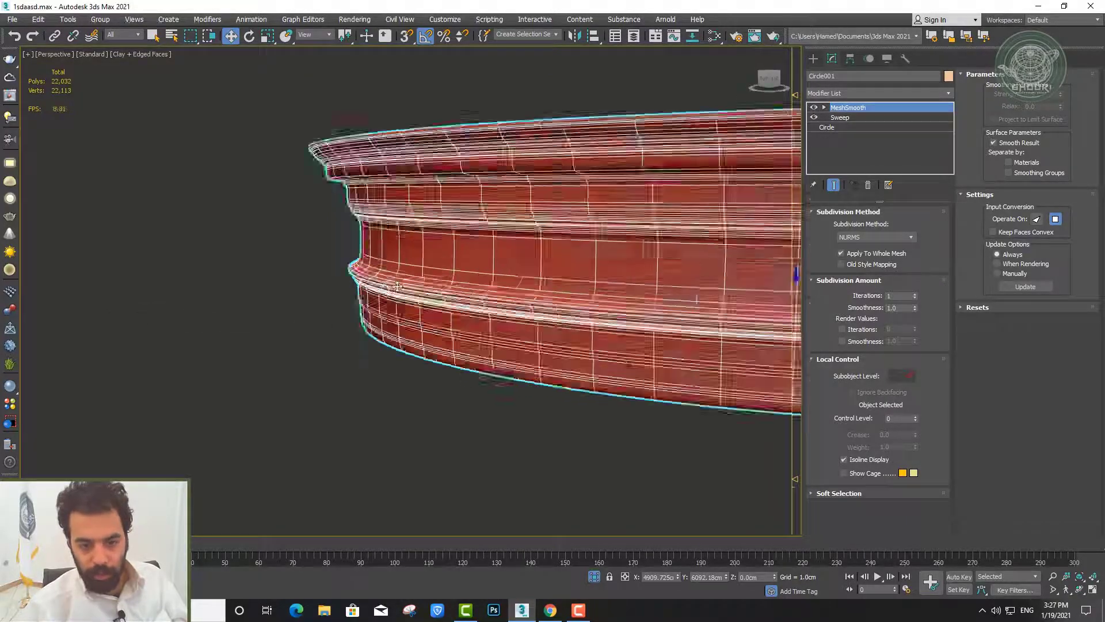
scroll(348, 244, up, 2)
scroll(353, 256, up, 1)
scroll(355, 263, up, 1)
alt+middle_drag(355, 263, 365, 251)
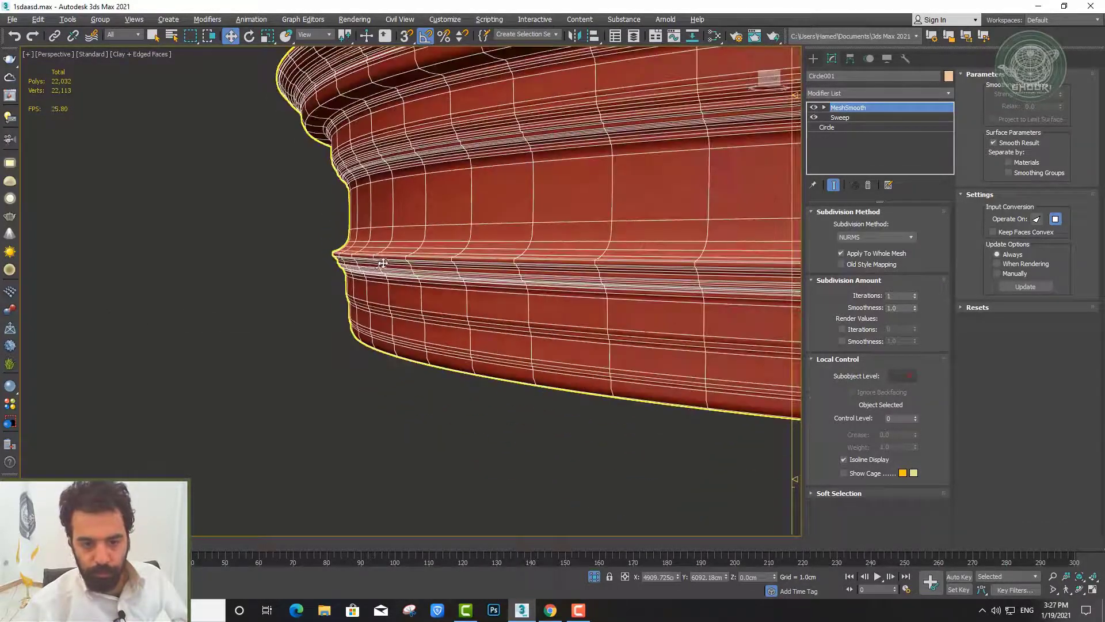
Hide Edged Faces, frame the ring, and show the base Circle's radius parameters
key(F4)
key(z)
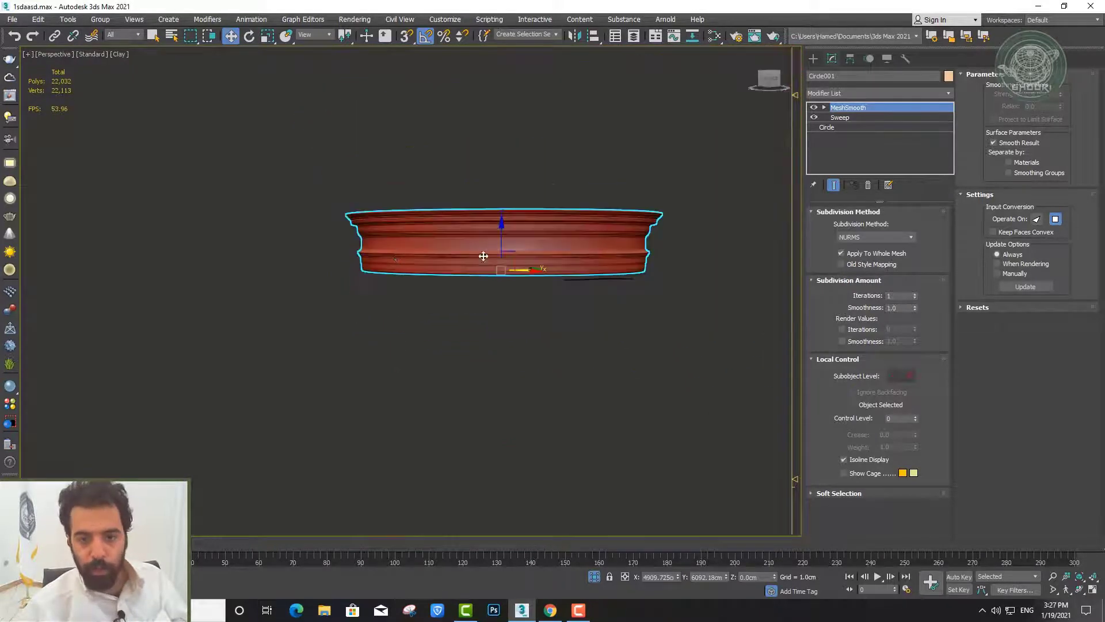
mouse_move(483, 257)
alt+middle_down()
mouse_move(506, 279)
mouse_move(626, 297)
mouse_move(526, 267)
mouse_move(532, 279)
alt+middle_up()
scroll(579, 288, up, 2)
scroll(593, 246, up, 2)
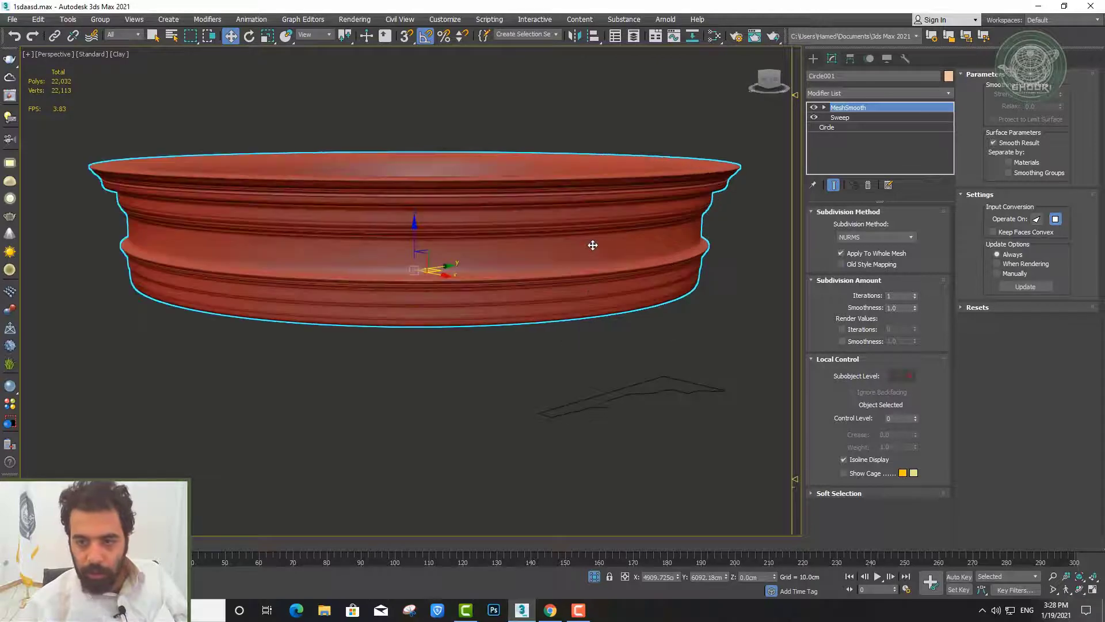
alt+middle_drag(617, 202, 616, 216)
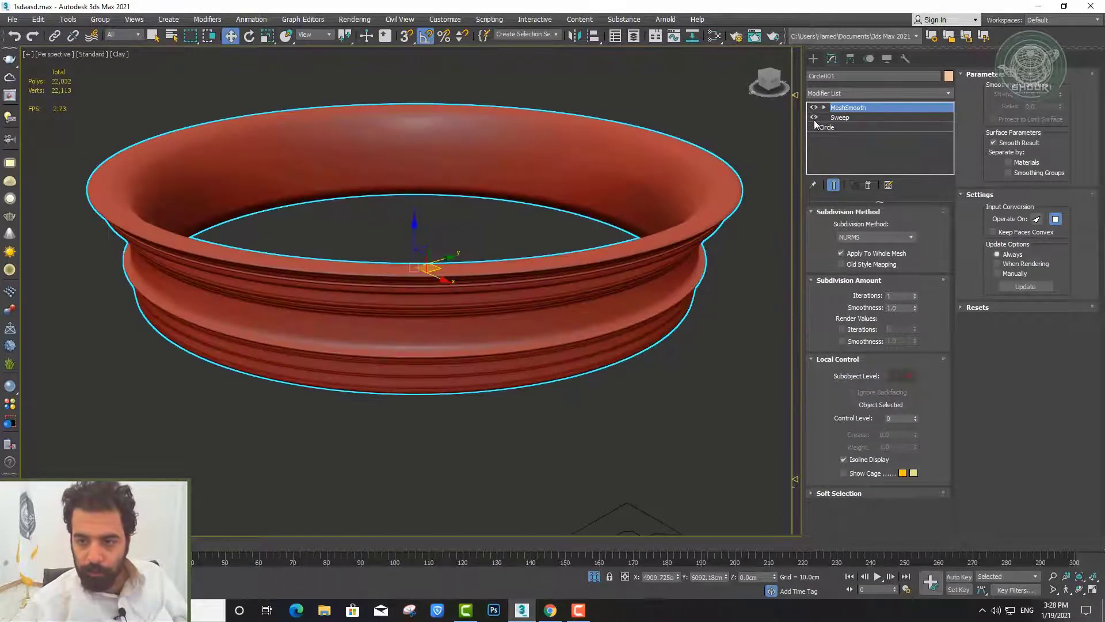
click(811, 118)
Clone the circle as a Copy named Circle002
click(828, 126)
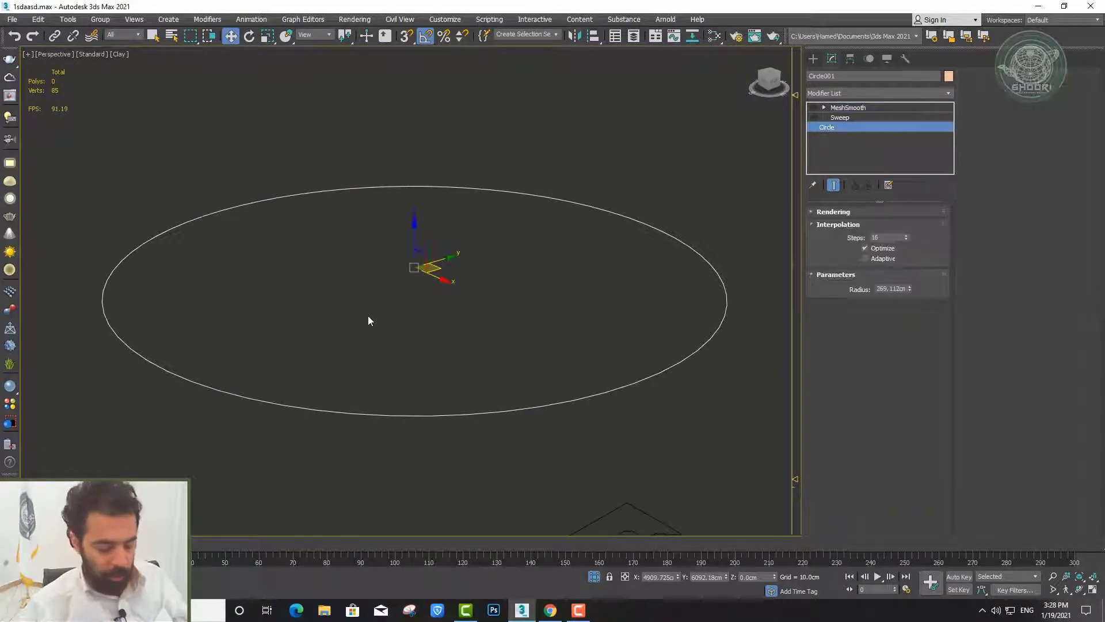
key(ctrl+v)
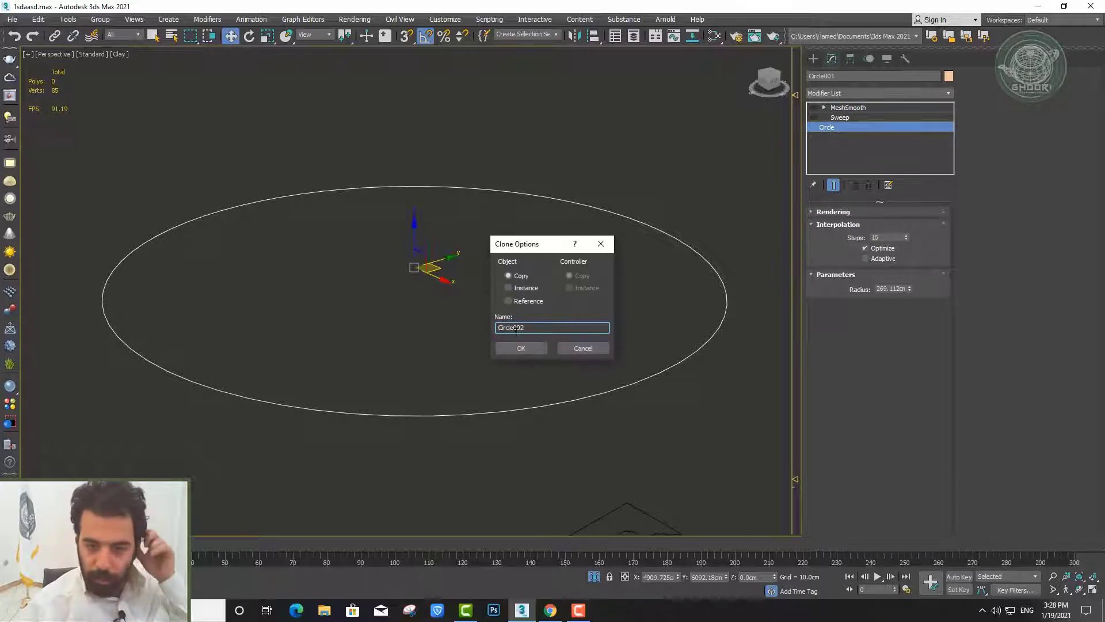
key(Return)
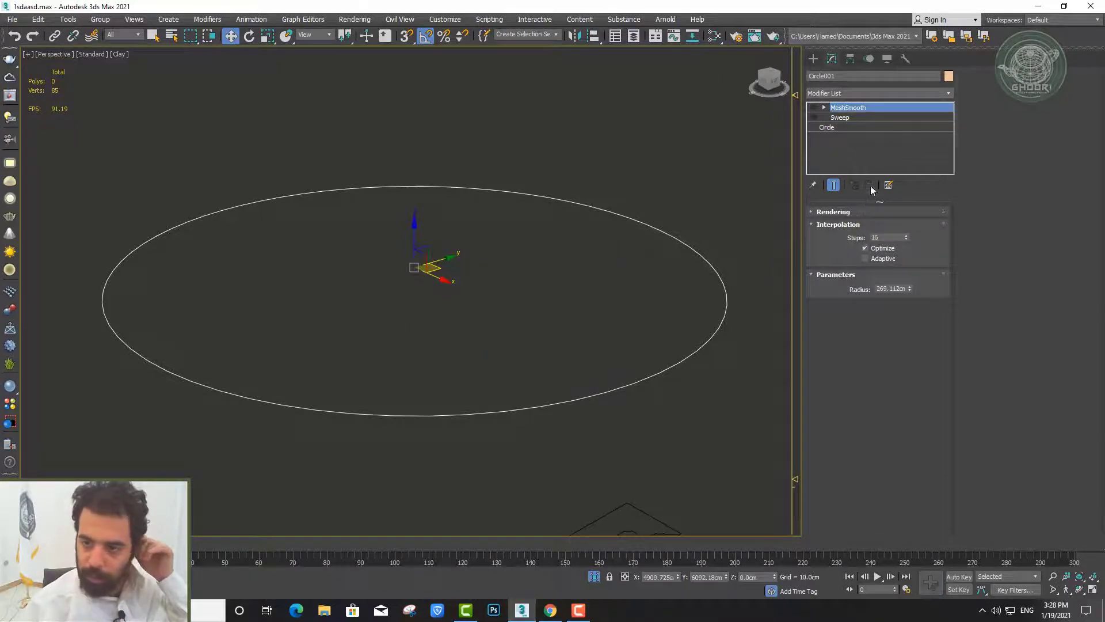
Remove MeshSmooth and Sweep from Circle002 and extrude it into a 127.8 cm cylinder
click(869, 186)
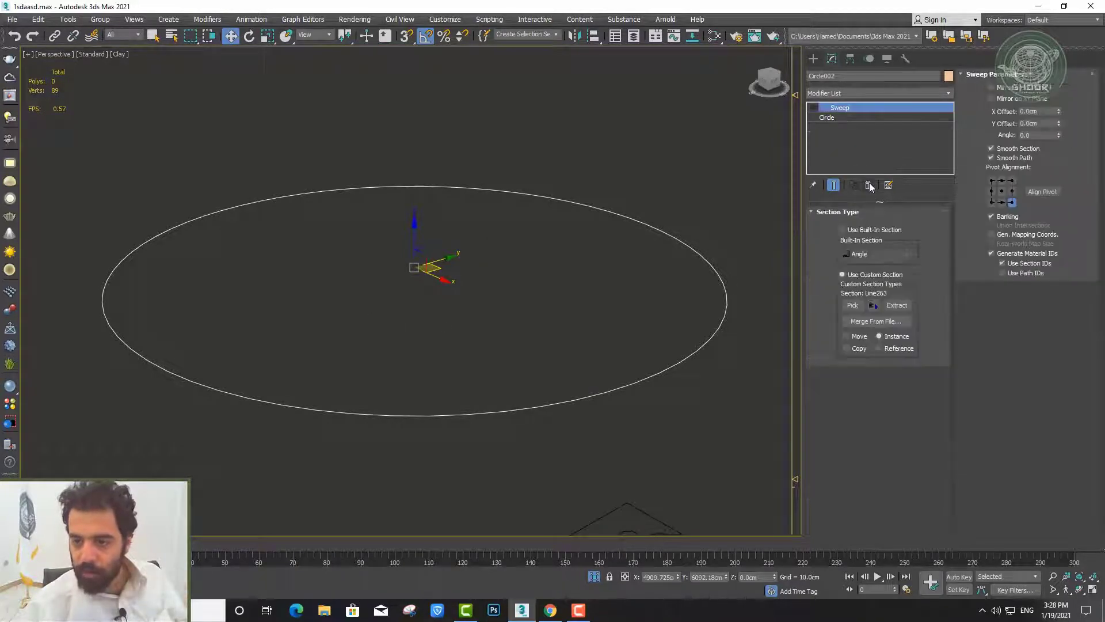
click(878, 93)
scroll(869, 380, down, 3)
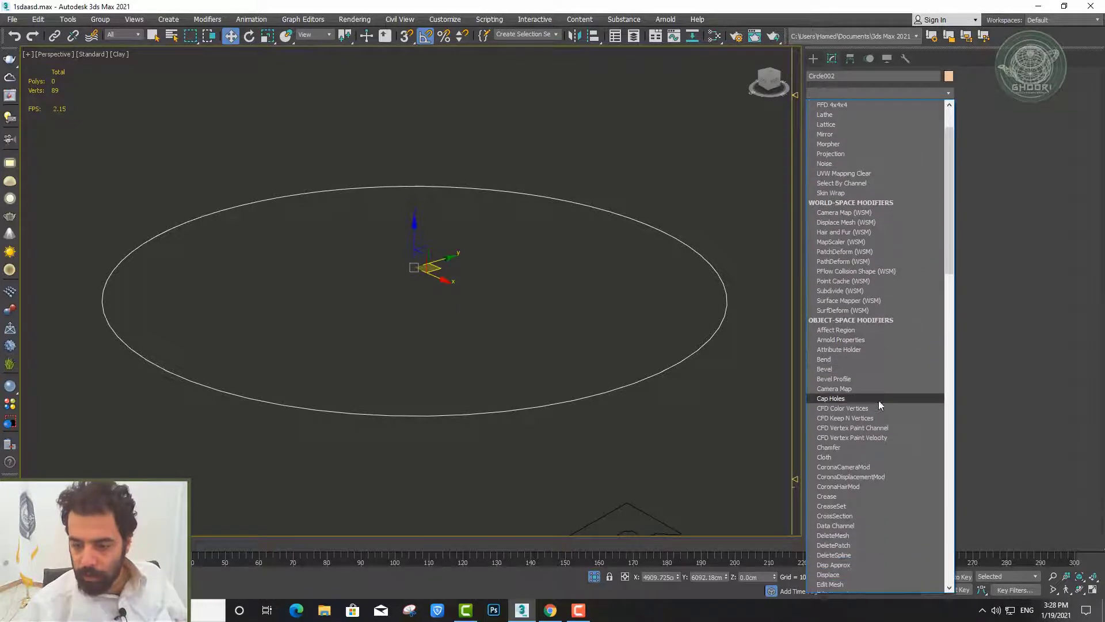
scroll(852, 437, down, 2)
scroll(847, 458, down, 1)
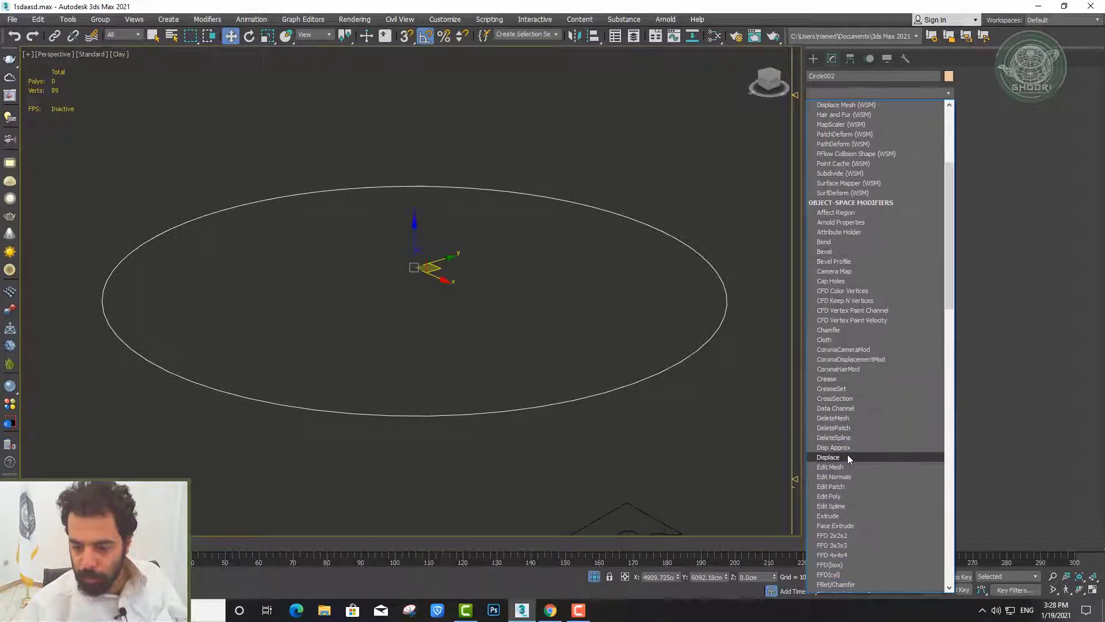
click(840, 509)
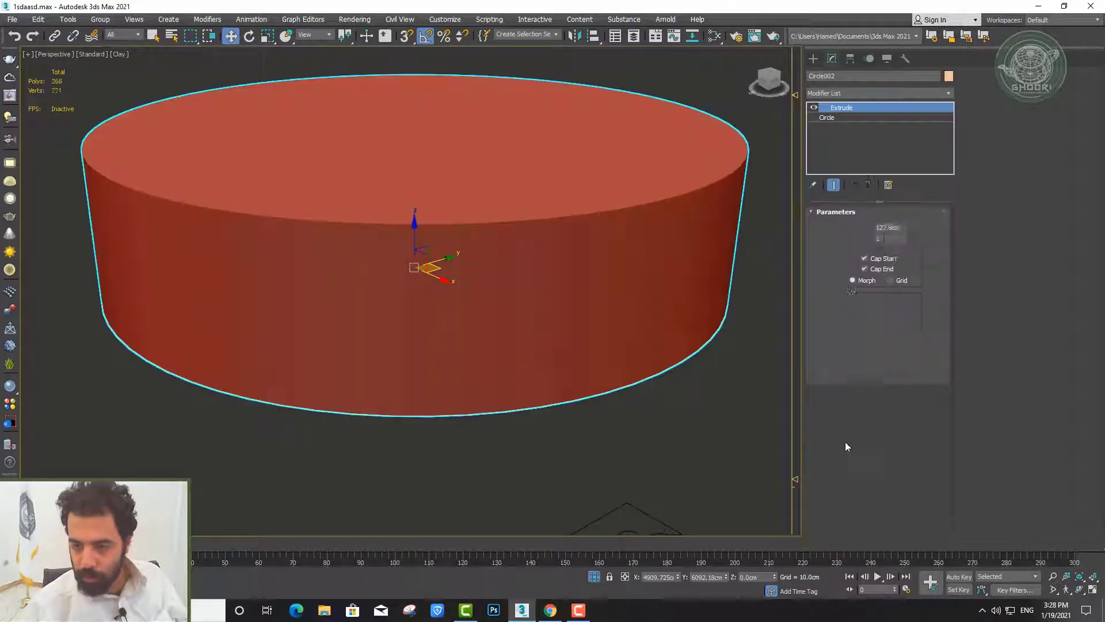
Set Circle002's Extrude amount to 0 for a flat disc, then reframe the view
right_click(910, 226)
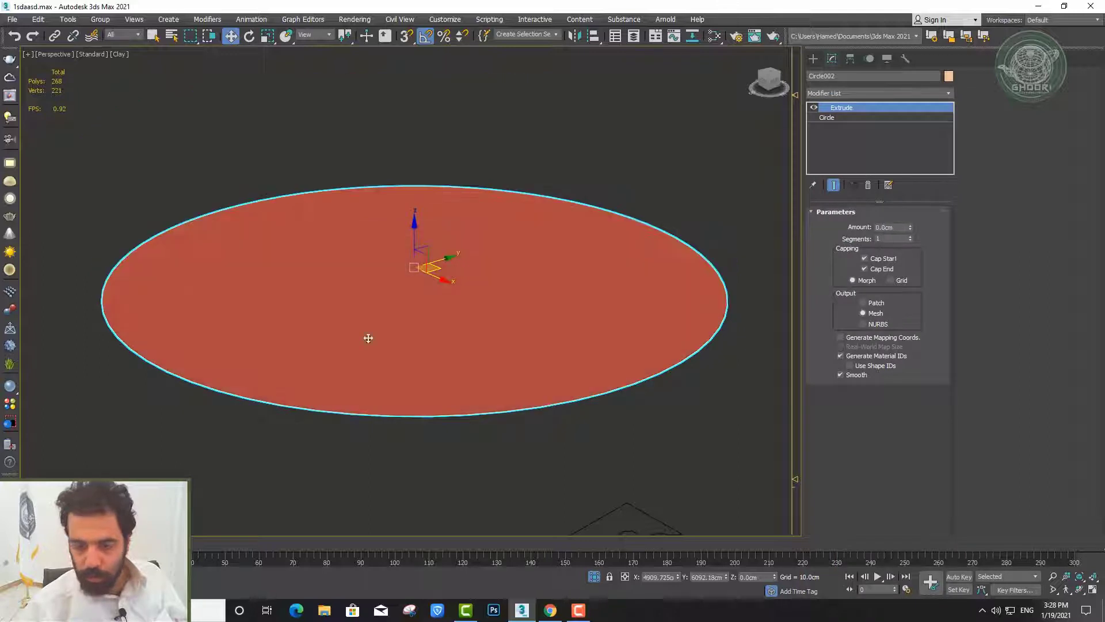
click(598, 577)
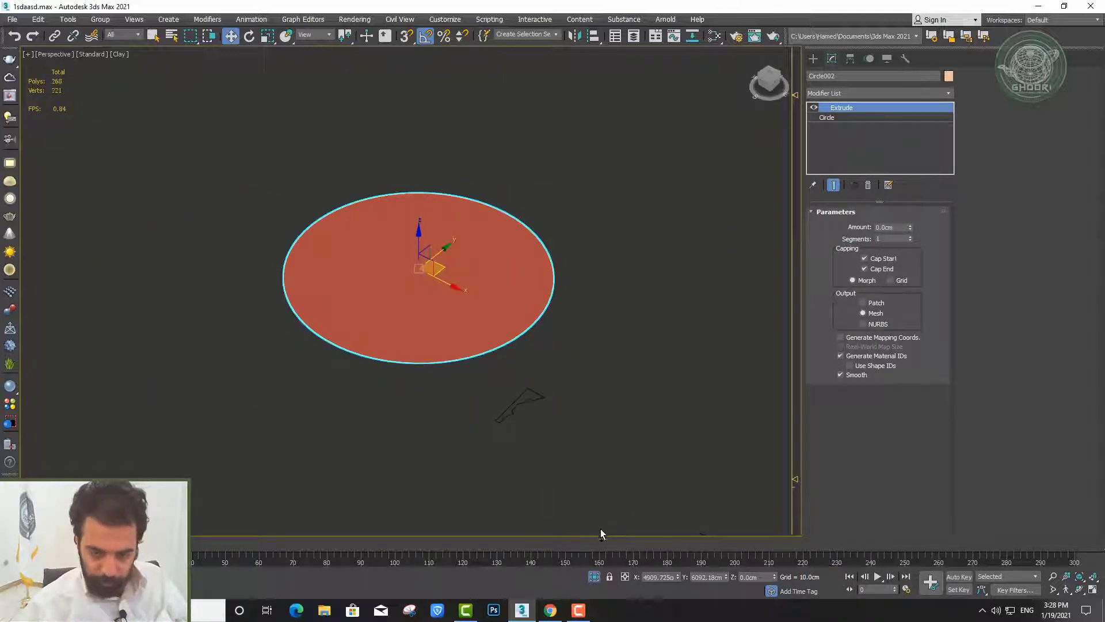
alt+middle_drag(476, 424, 529, 320)
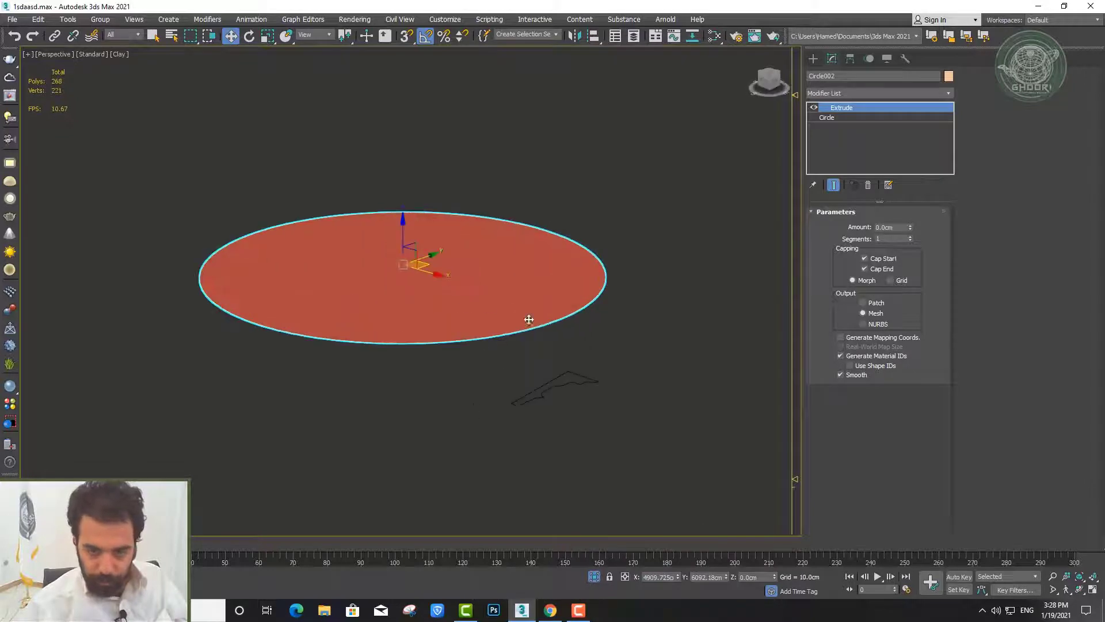
drag(411, 243, 407, 160)
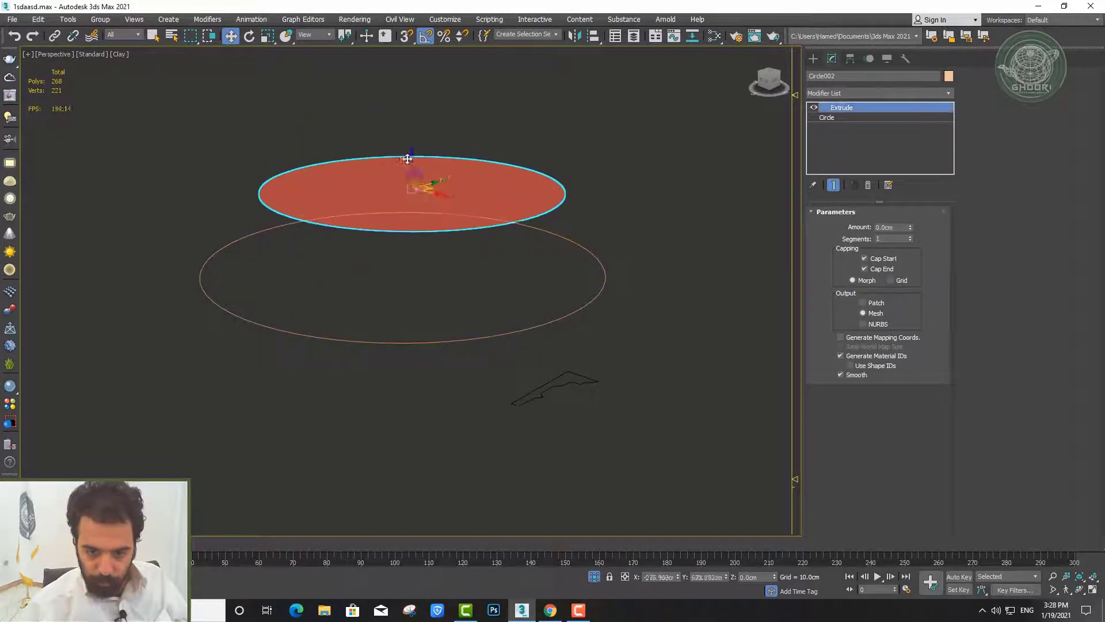
right_click(407, 160)
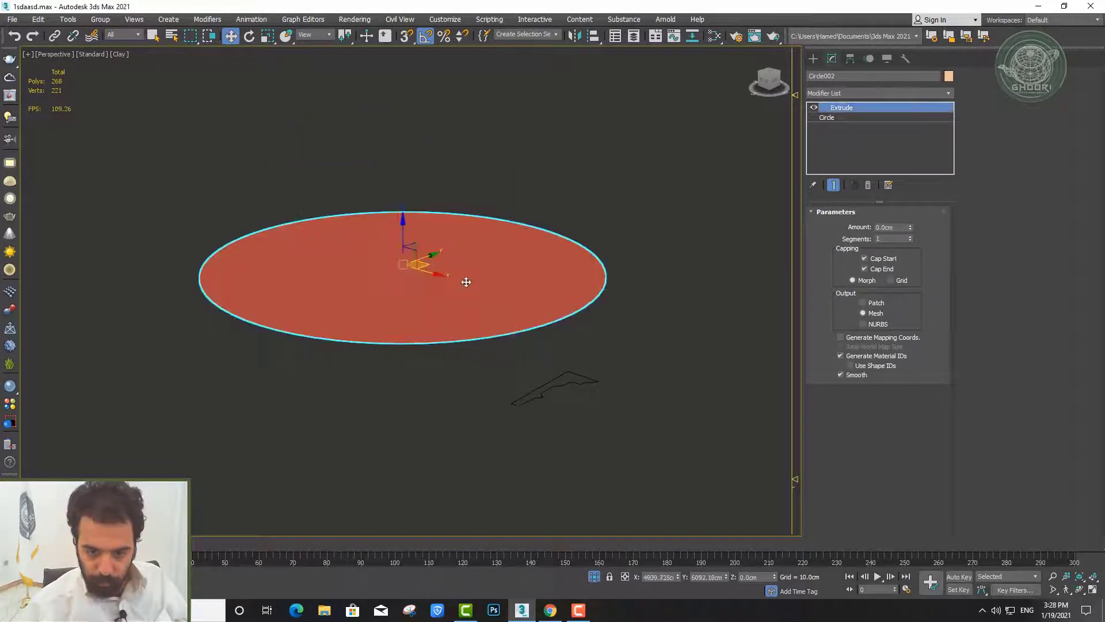
Re-enable MeshSmooth and Sweep on Circle001
click(365, 342)
click(814, 108)
click(813, 117)
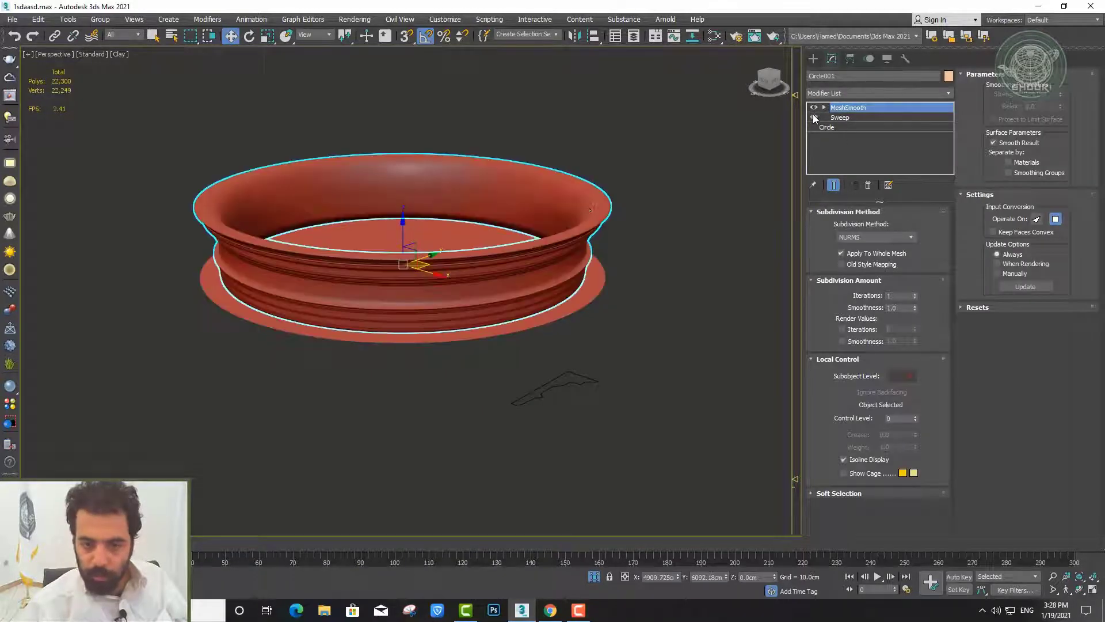
Raise the flat disc along Z to the ring's top rim
click(465, 325)
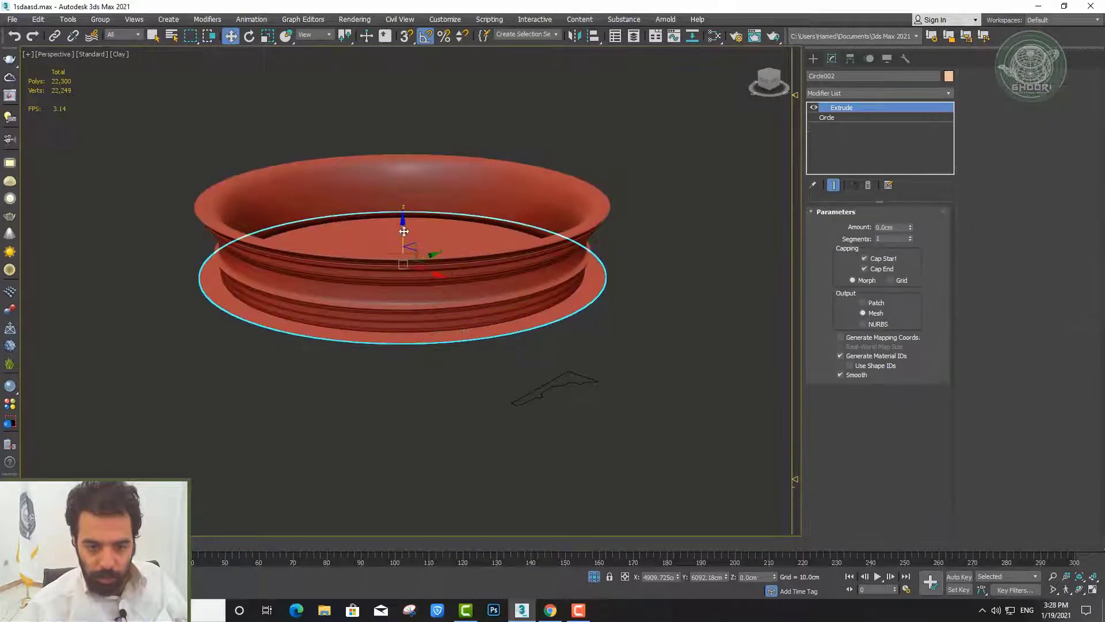
drag(404, 231, 403, 161)
mouse_move(403, 162)
alt+middle_down()
mouse_move(515, 413)
mouse_move(427, 257)
alt+middle_up()
click(516, 413)
click(440, 276)
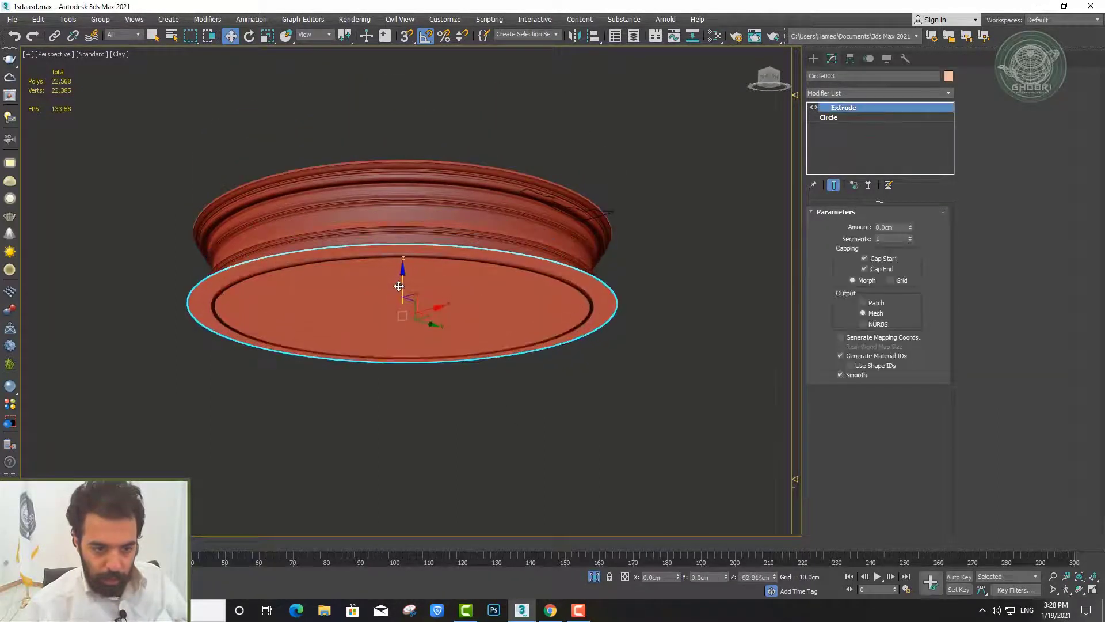
Clone the disc downward as Circle003 and shrink its radius to 239.51 cm
shift+drag(399, 263, 416, 282)
click(553, 353)
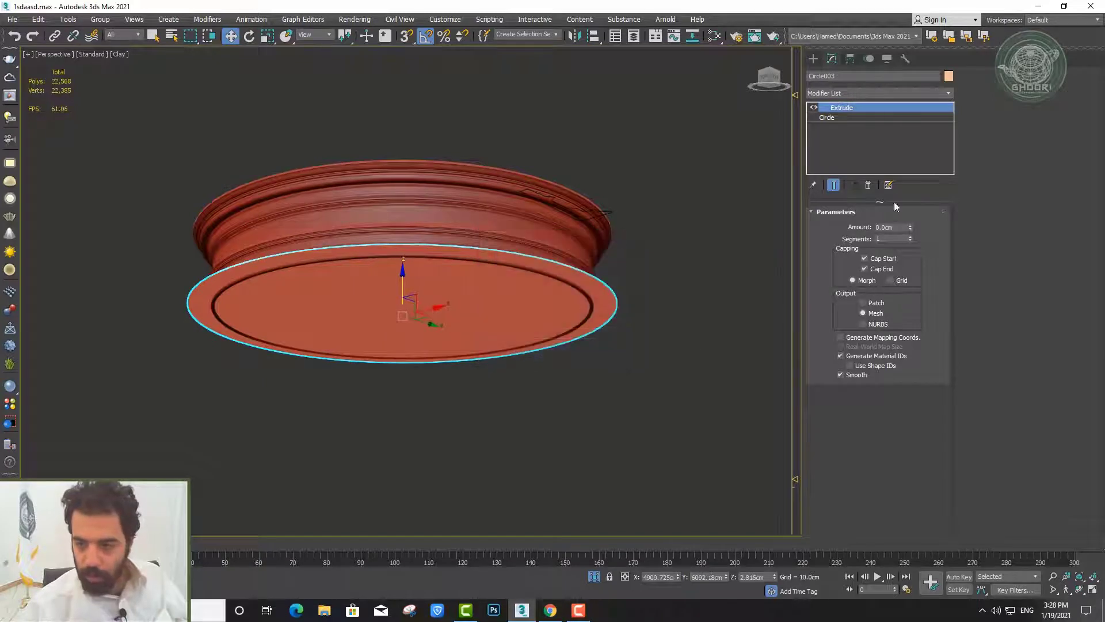
click(861, 119)
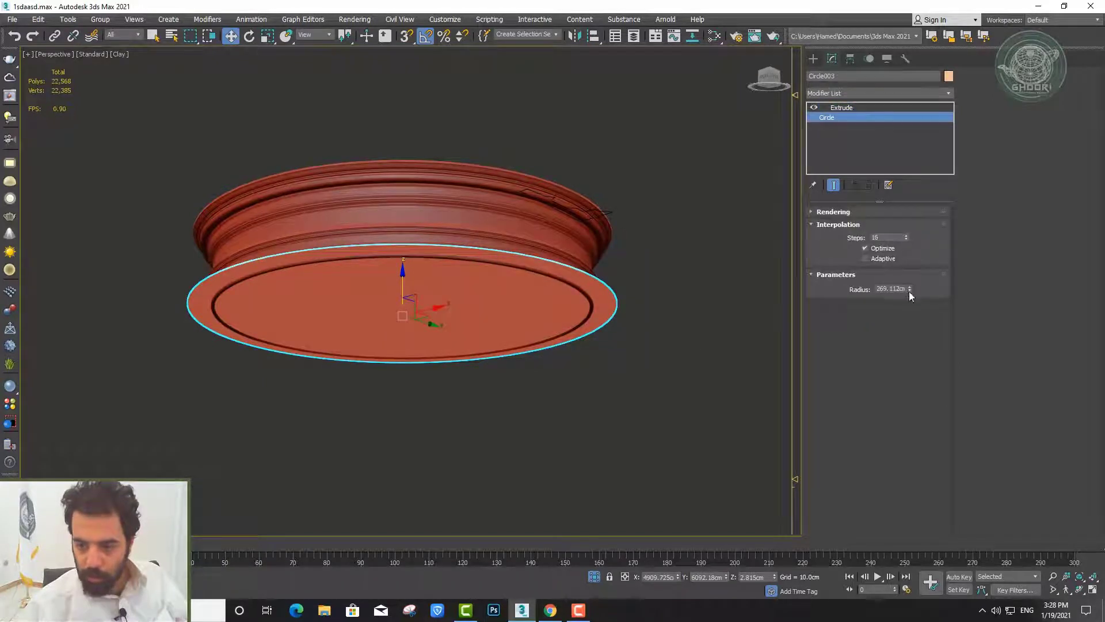
drag(910, 295, 909, 294)
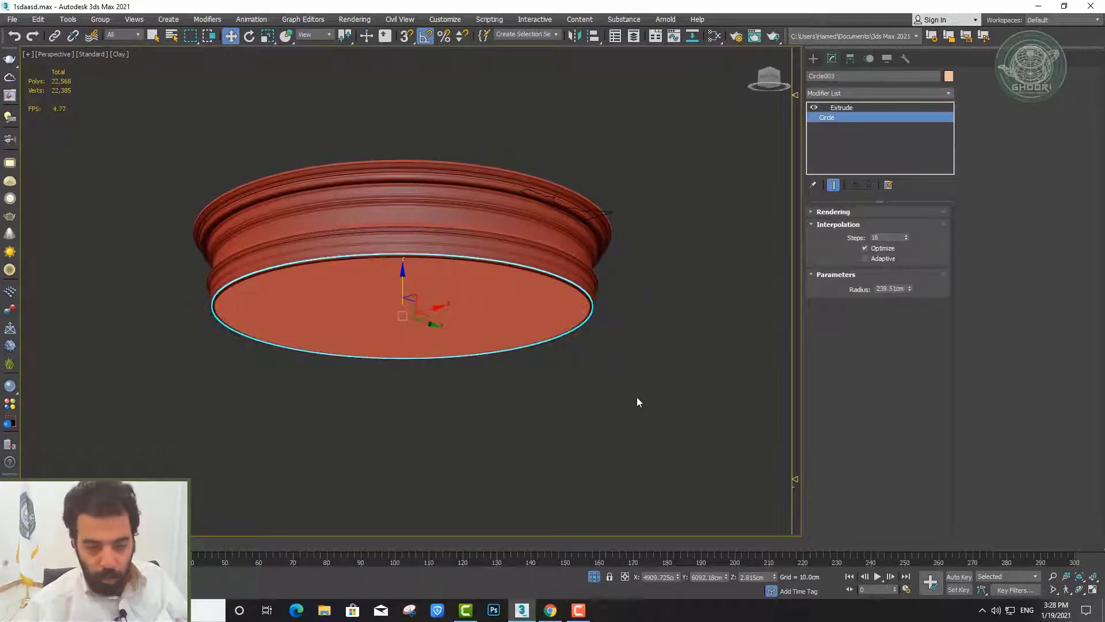
key(ctrl+z)
View the ring from a lower side with Edged Faces on and nudge the top disc's height
mouse_move(456, 303)
middle_down()
mouse_move(422, 332)
mouse_move(424, 364)
mouse_move(412, 258)
middle_up()
click(460, 304)
scroll(407, 313, up, 3)
key(F4)
click(412, 258)
drag(412, 220, 407, 219)
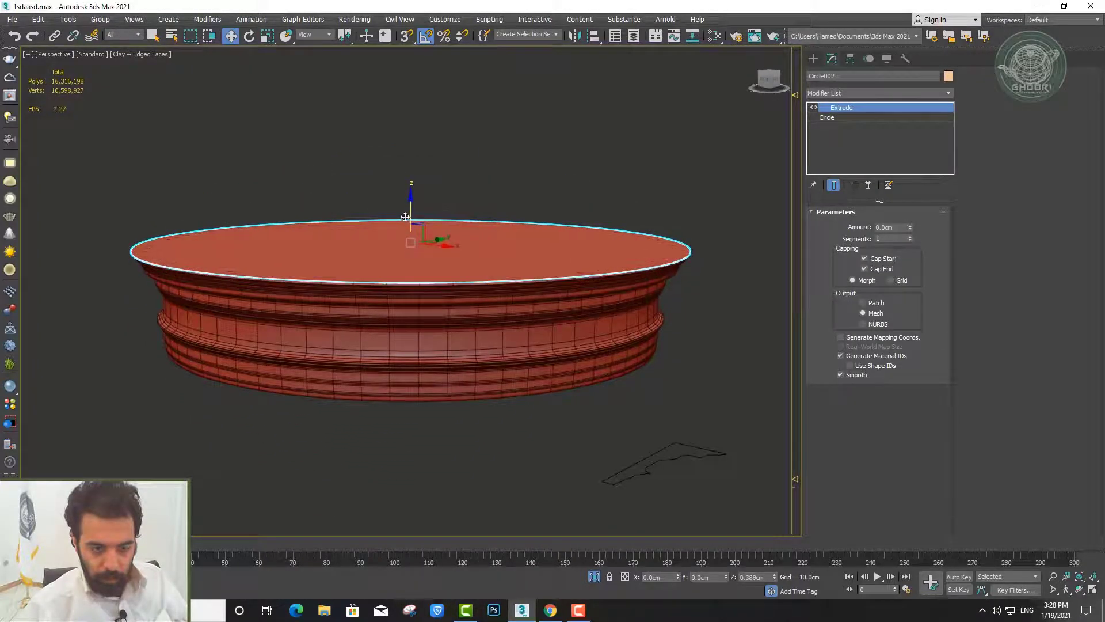
Select the swept ring and orbit to view it from above
click(403, 144)
alt+middle_drag(402, 144, 355, 234)
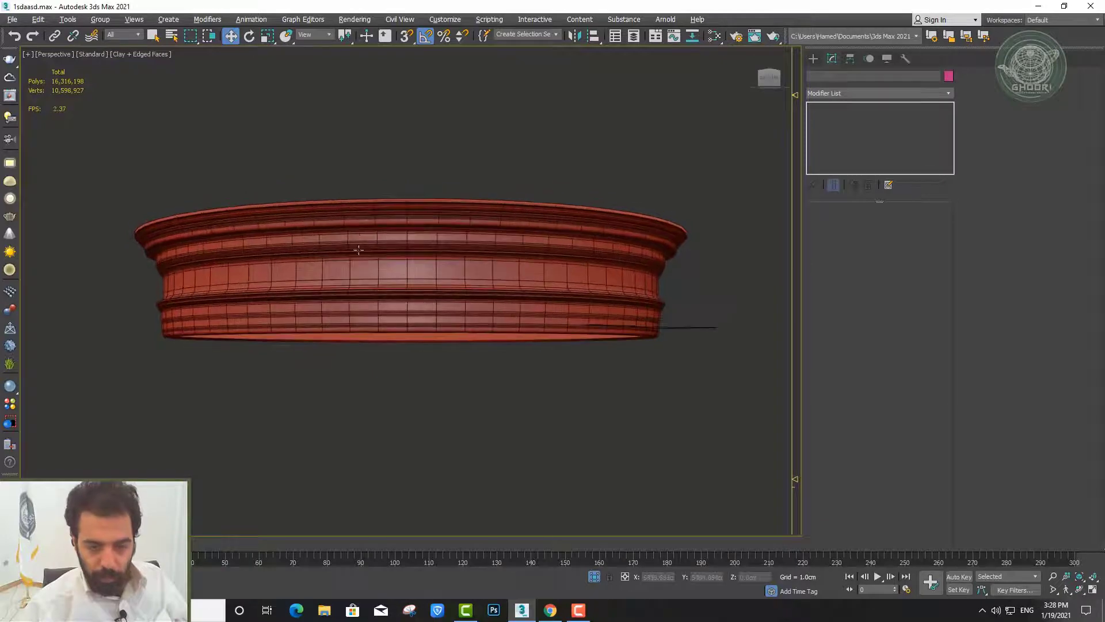
click(358, 249)
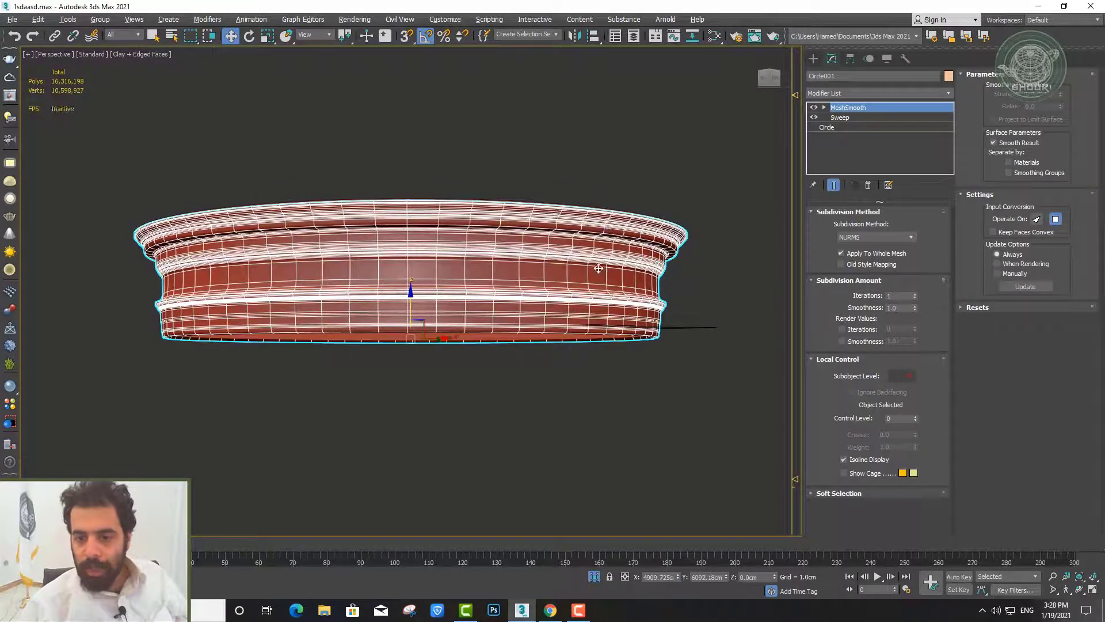
alt+middle_drag(599, 269, 478, 329)
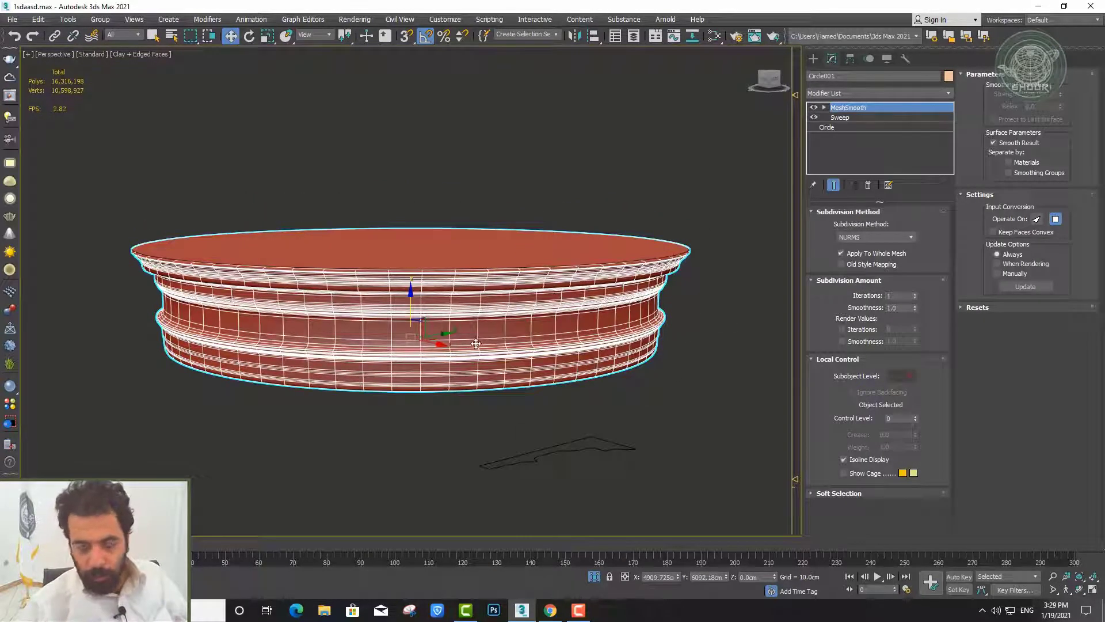
scroll(287, 324, up, 3)
scroll(314, 311, up, 4)
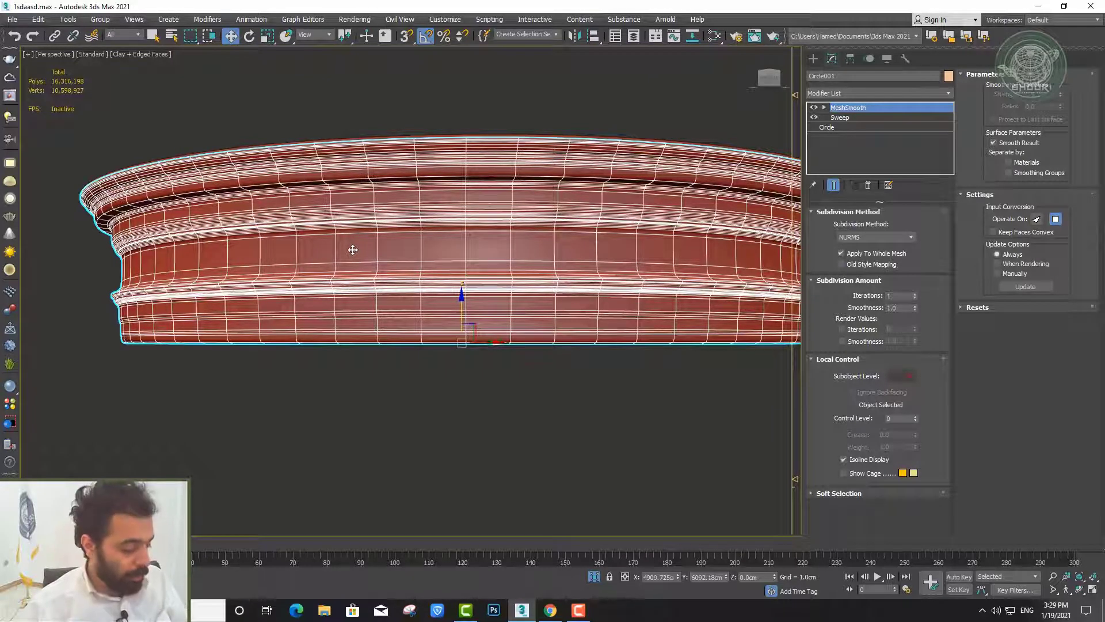
Switch to the ring's base Circle and turn the Sweep off
click(841, 129)
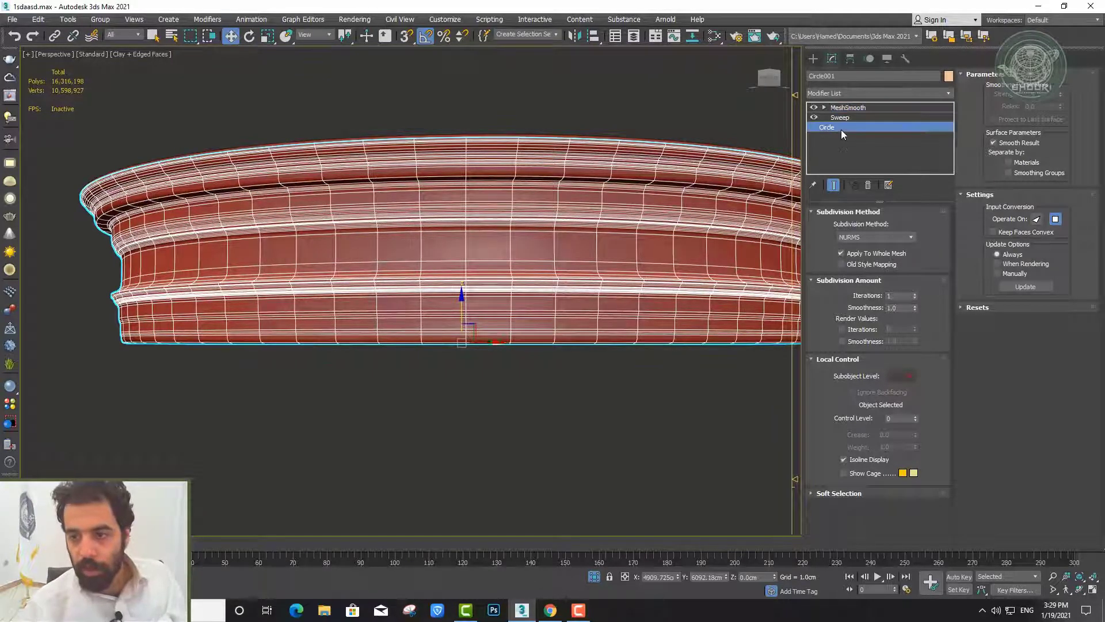
click(813, 117)
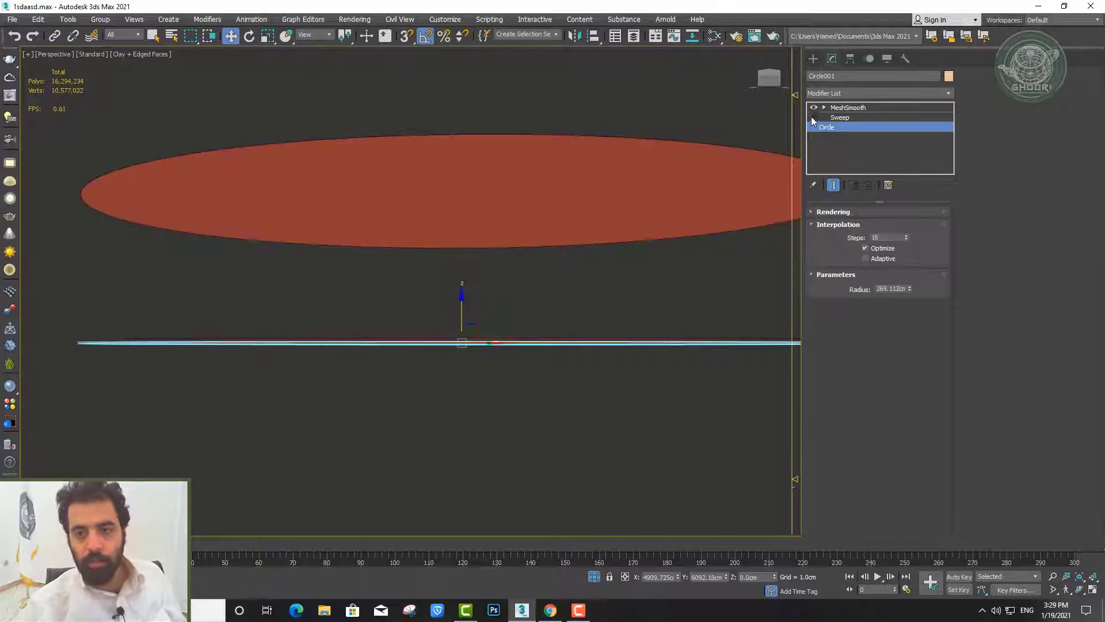
click(814, 118)
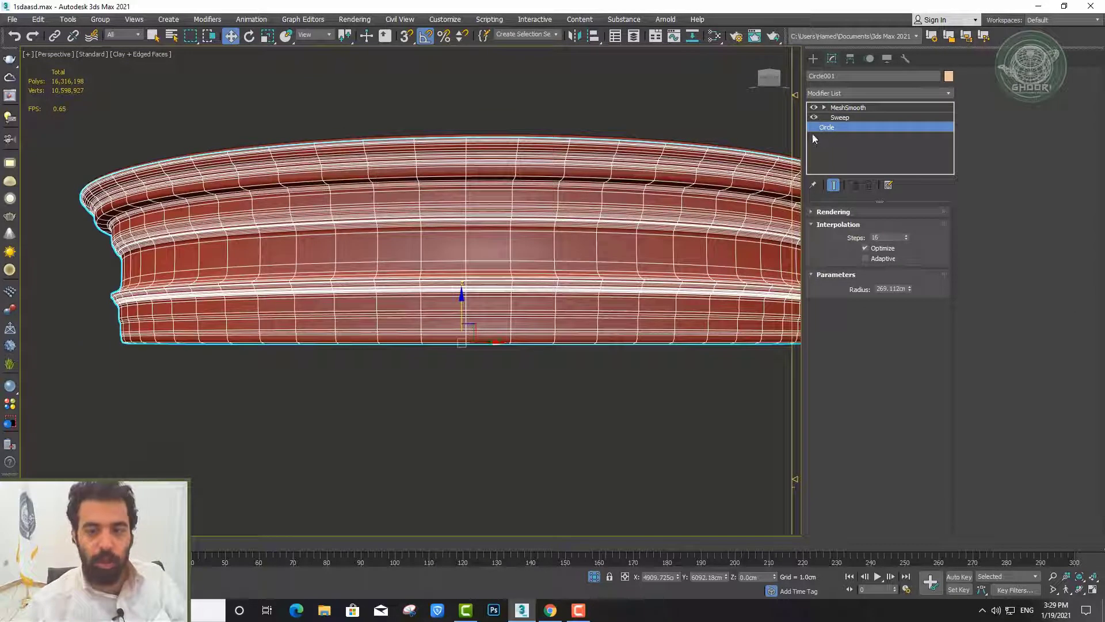
click(814, 117)
alt+middle_drag(590, 132, 590, 187)
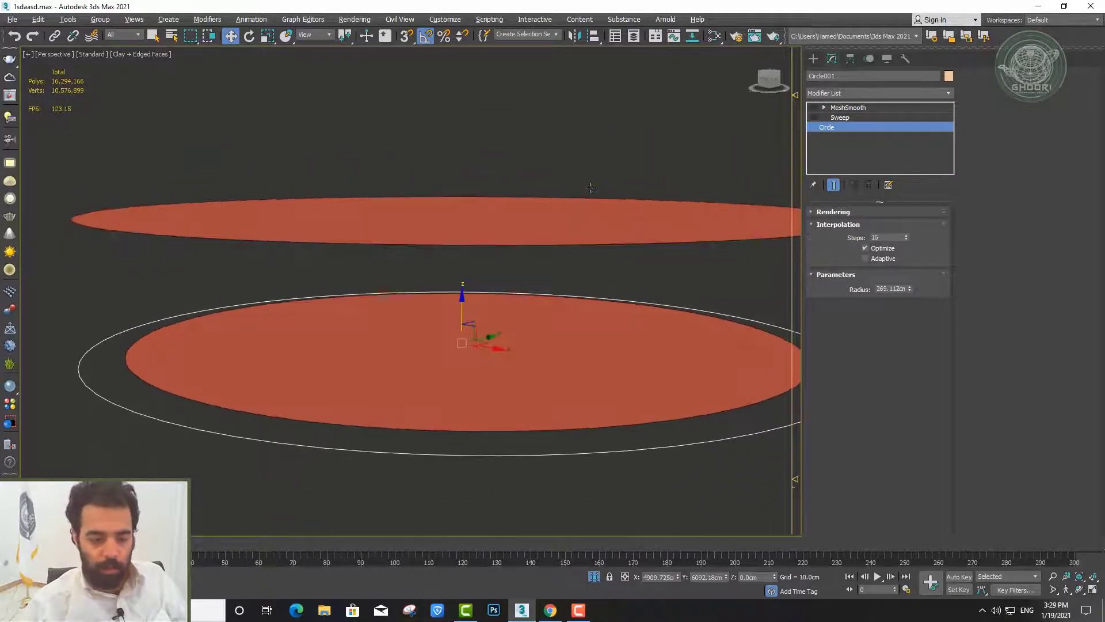
drag(460, 318, 456, 312)
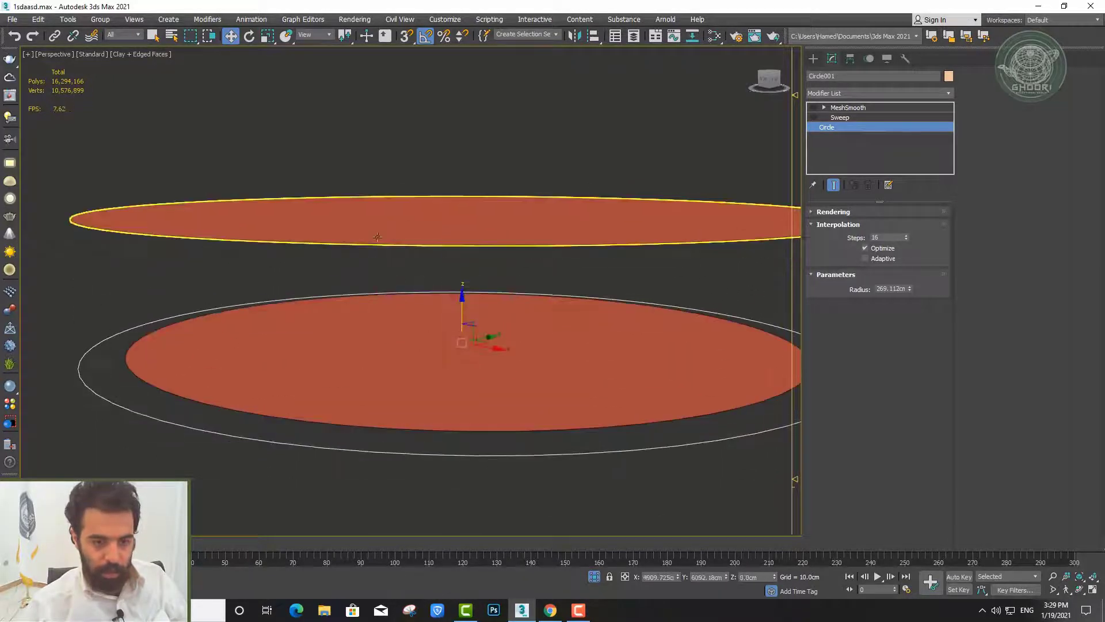
Delete the upper and lower discs and reselect the ring
click(346, 231)
key(Delete)
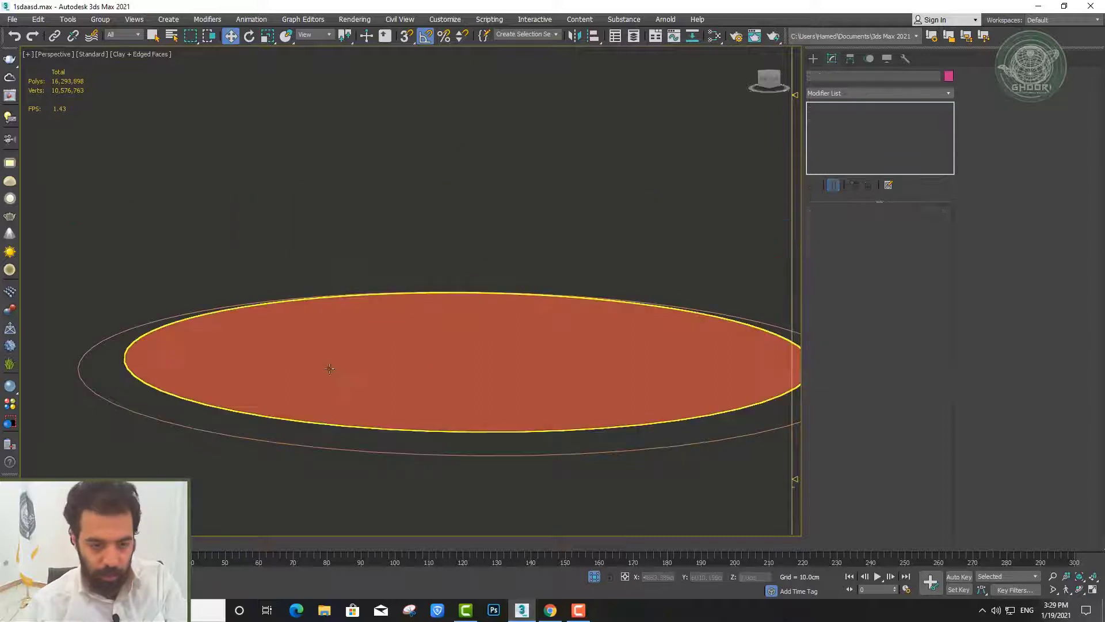
click(328, 370)
key(Delete)
click(277, 442)
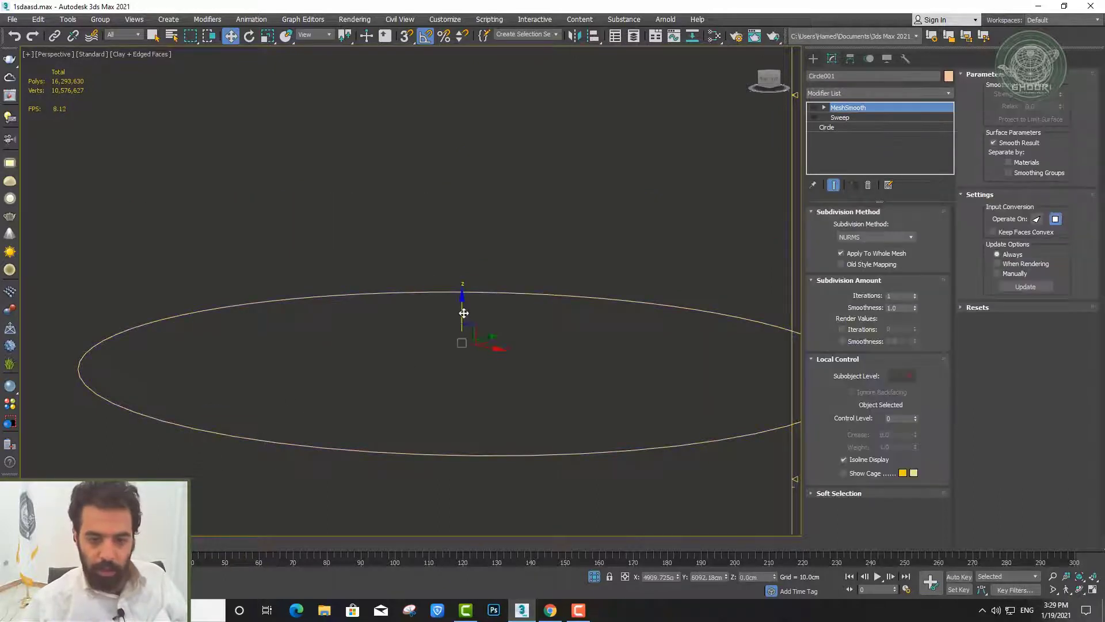
Turn MeshSmooth and Sweep back on for the ring
click(825, 117)
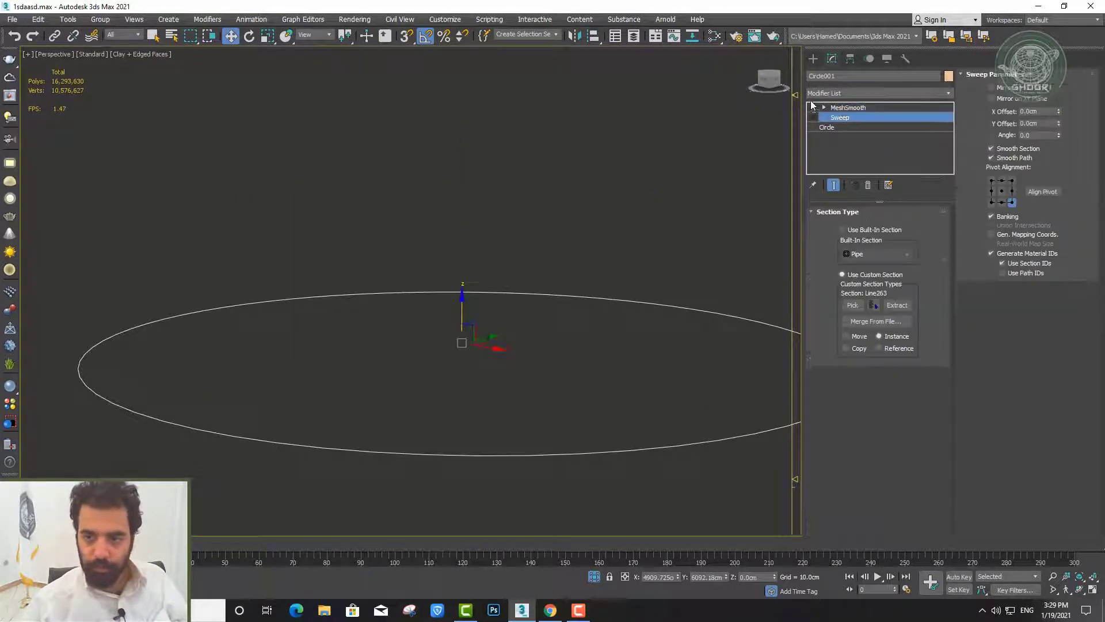
click(817, 127)
click(814, 118)
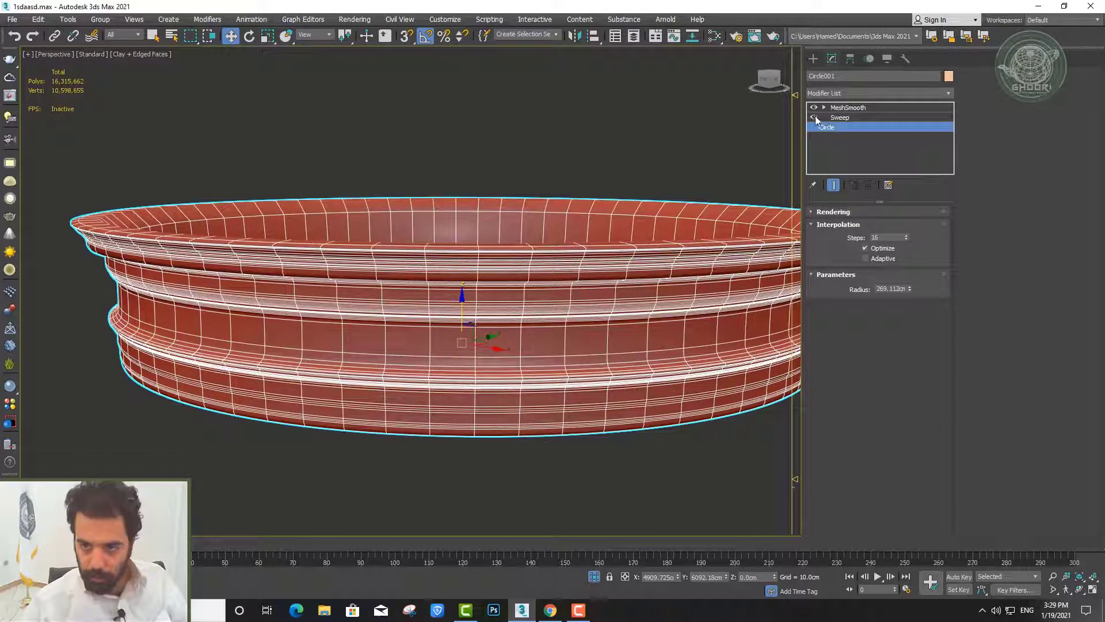
click(860, 107)
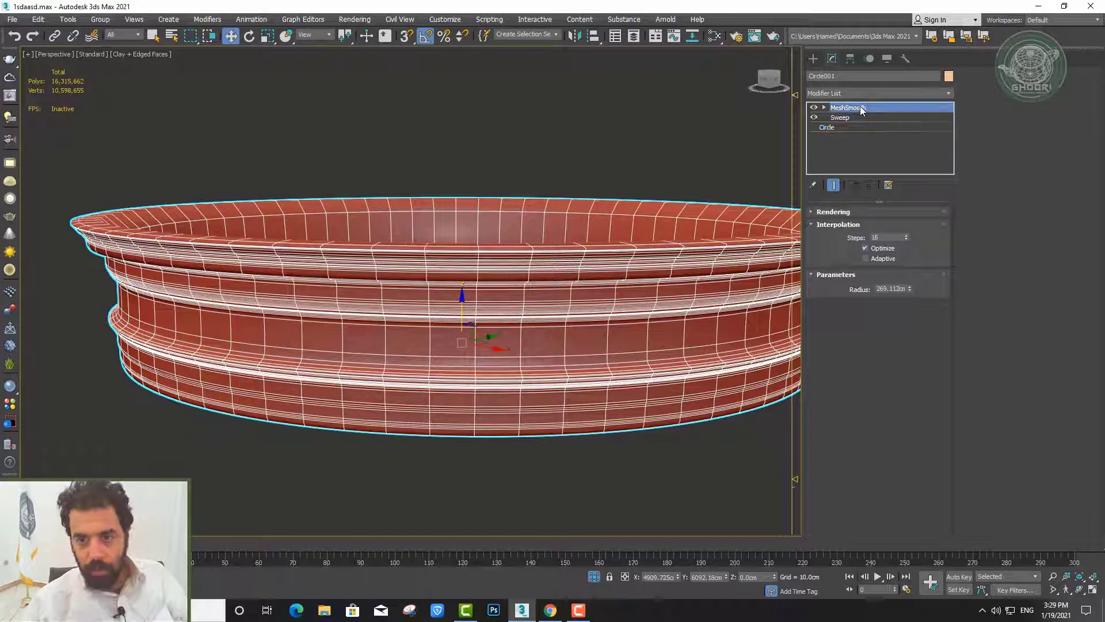
Insert an Edit Spline modifier directly above the base Circle
click(950, 93)
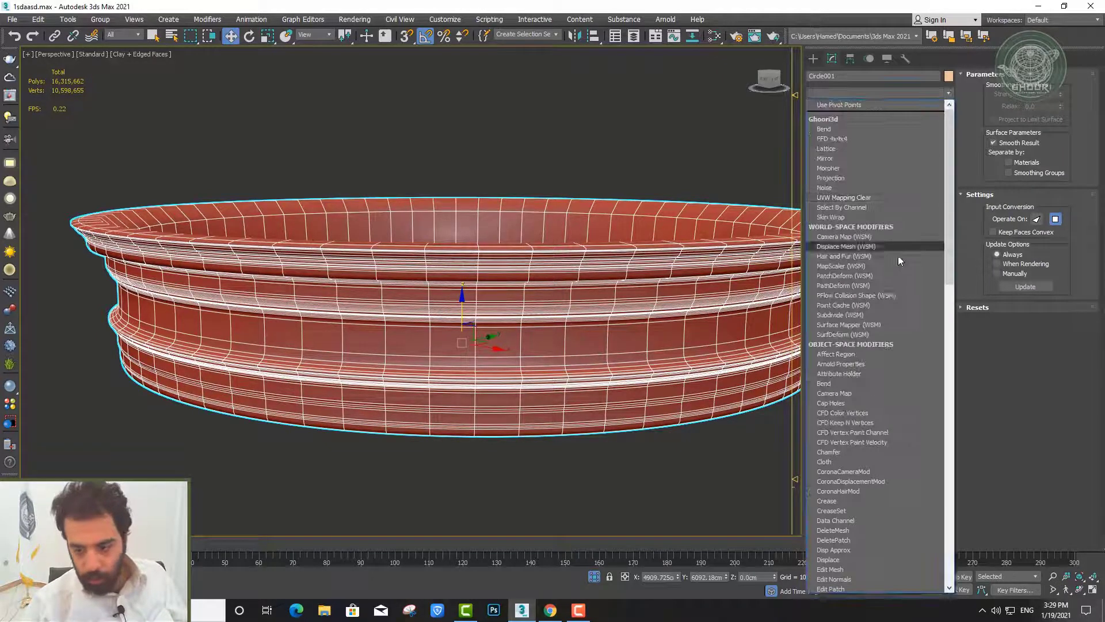
scroll(898, 256, up, 5)
scroll(882, 291, up, 4)
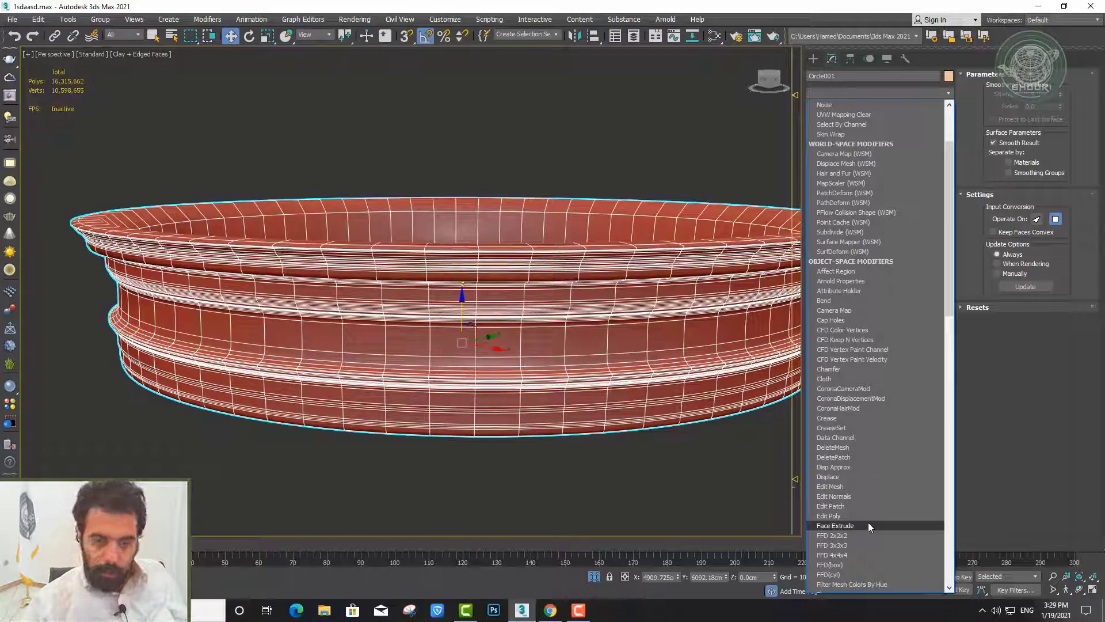
click(949, 94)
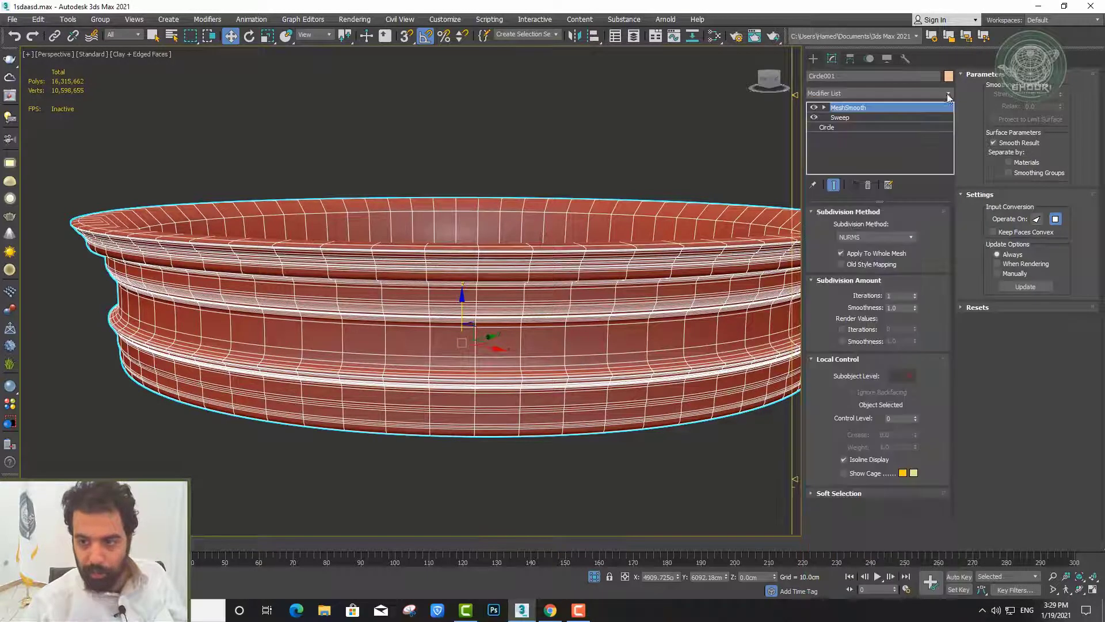
click(851, 126)
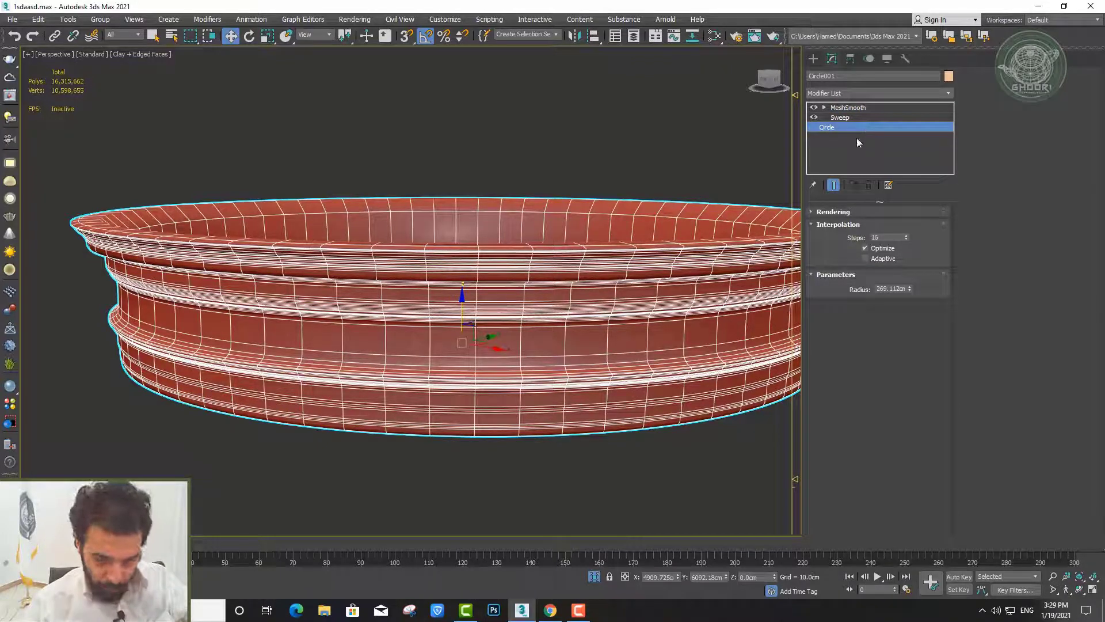
click(949, 93)
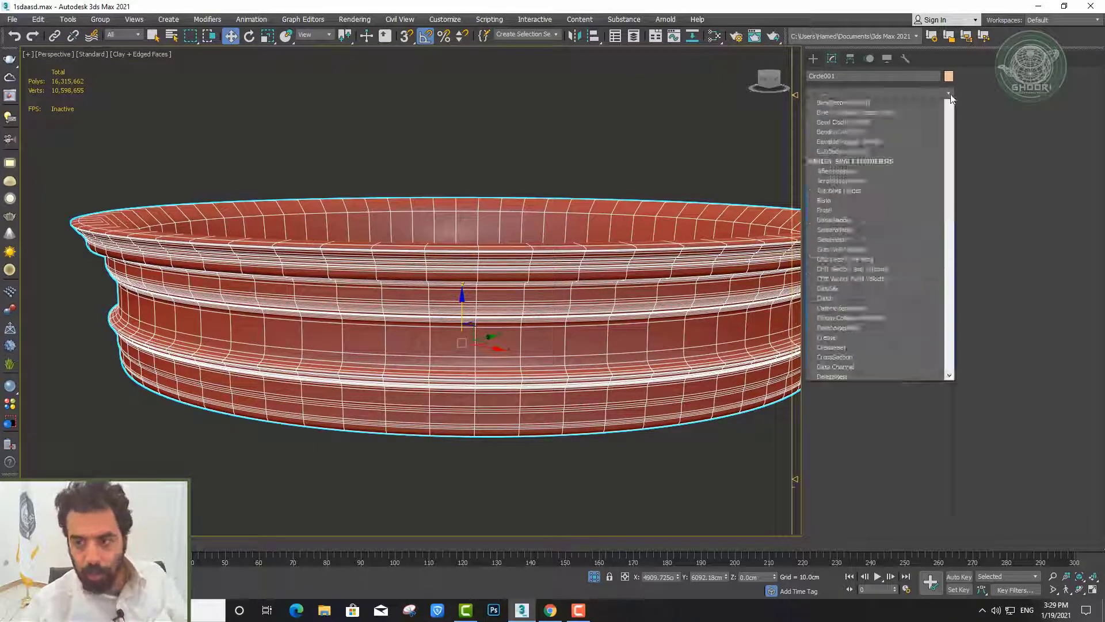
drag(947, 150, 945, 236)
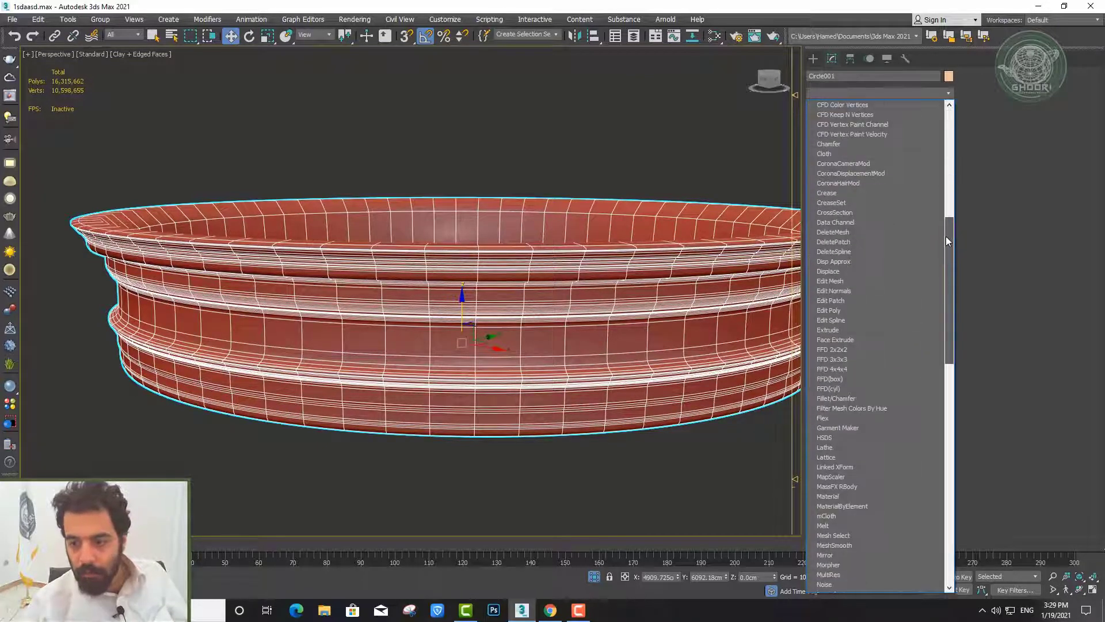
click(842, 320)
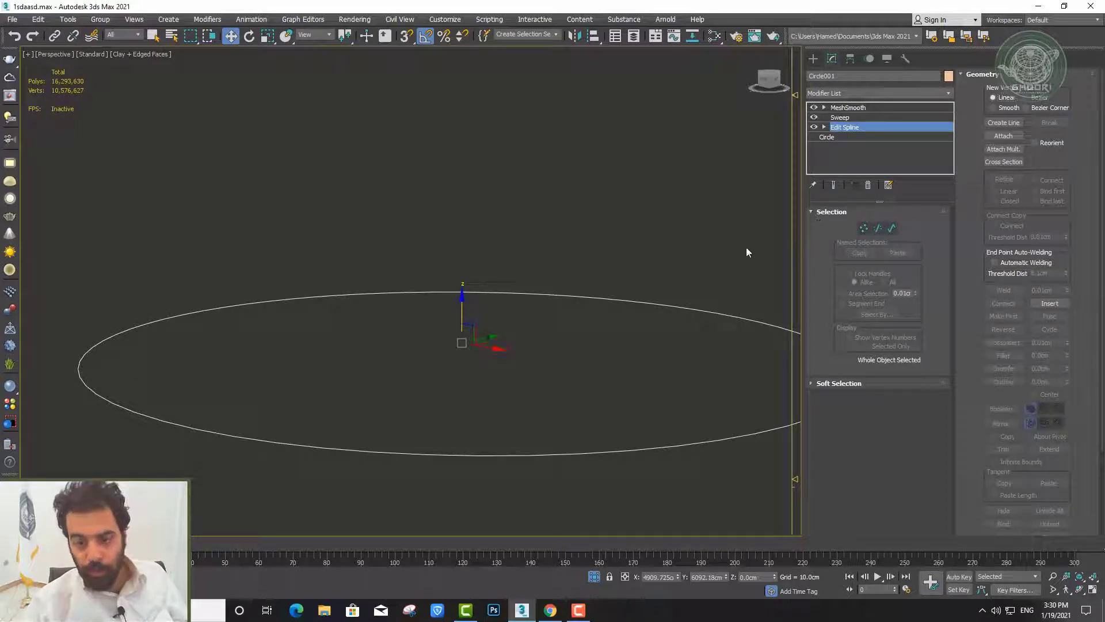
In Vertex mode, pull the path's right-side vertex inward to dent the circle
click(864, 228)
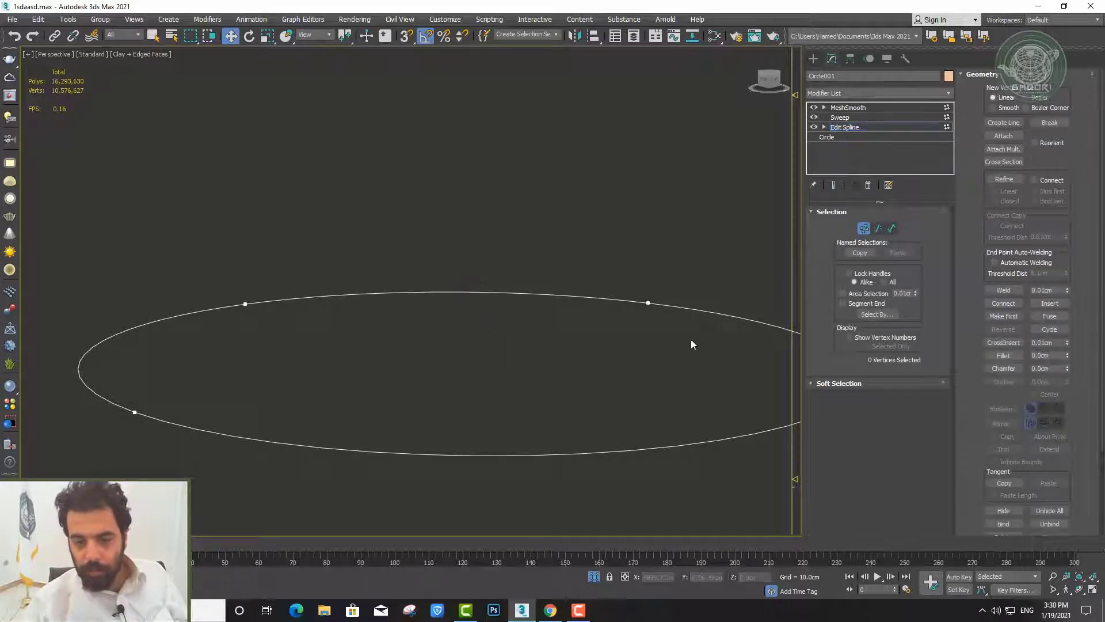
middle_drag(422, 292, 358, 282)
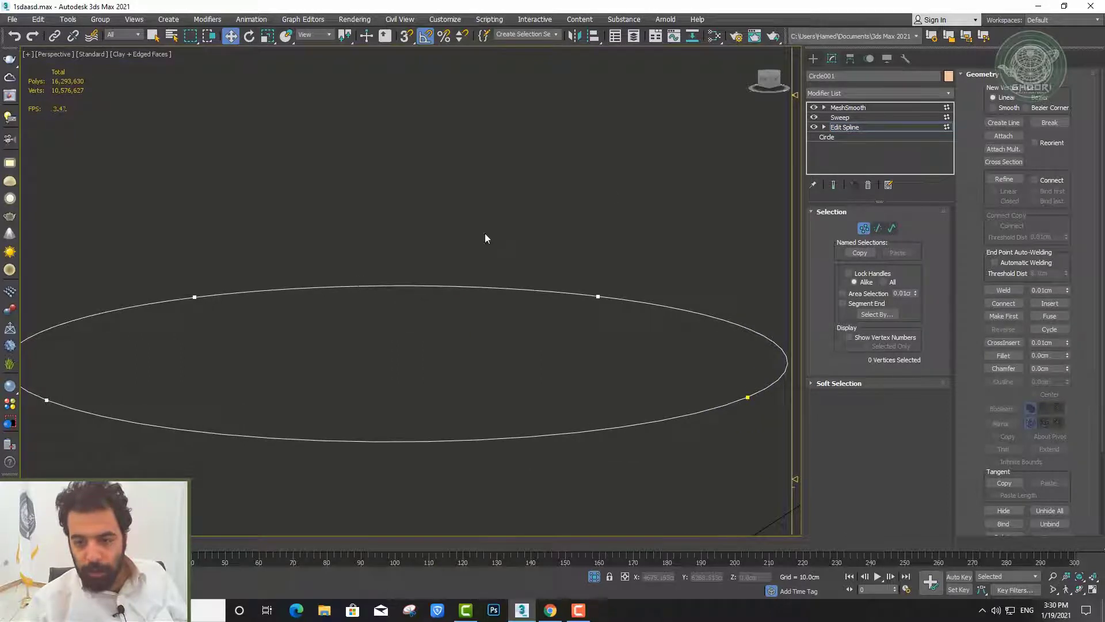
mouse_move(443, 222)
alt+middle_down()
mouse_move(444, 231)
mouse_move(439, 212)
alt+middle_up()
click(582, 224)
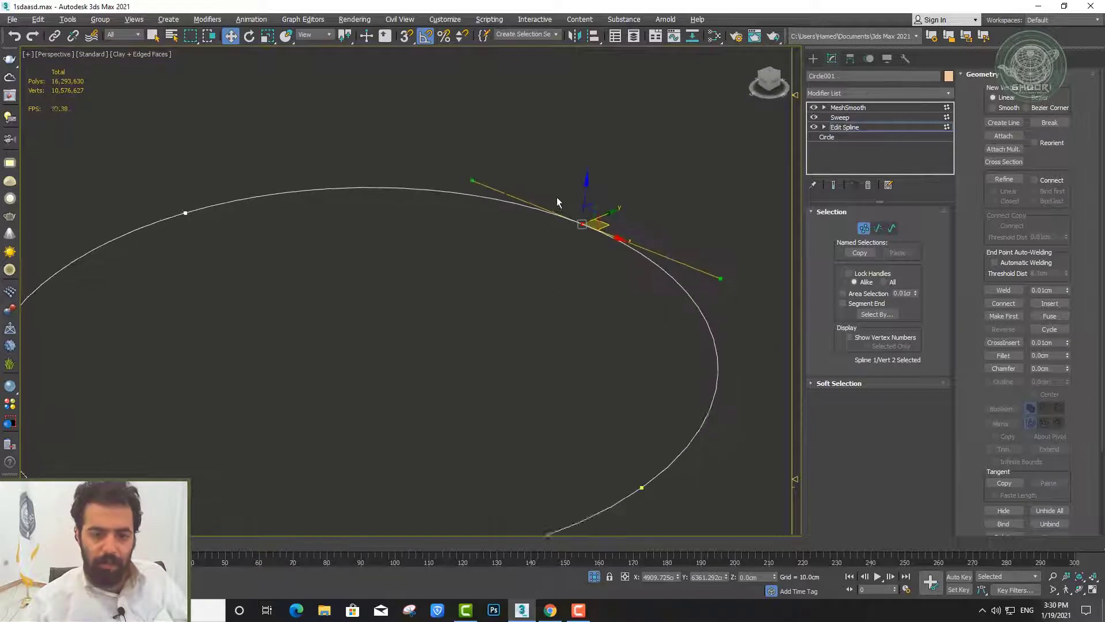
scroll(558, 197, down, 4)
scroll(568, 193, up, 4)
scroll(600, 216, down, 3)
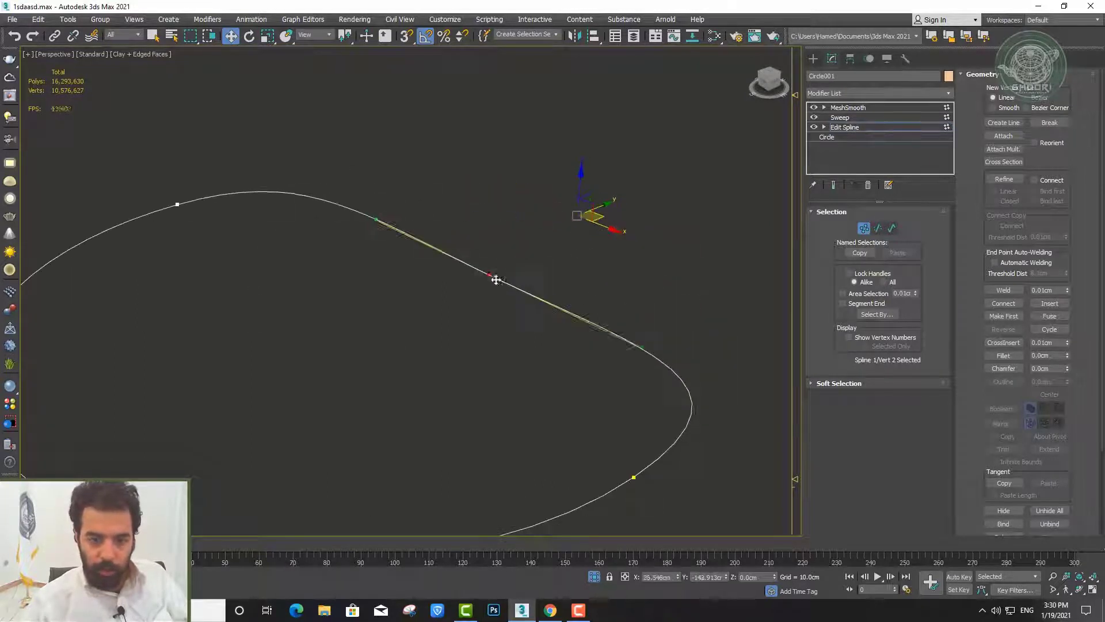
drag(493, 279, 424, 304)
alt+middle_drag(490, 202, 475, 220)
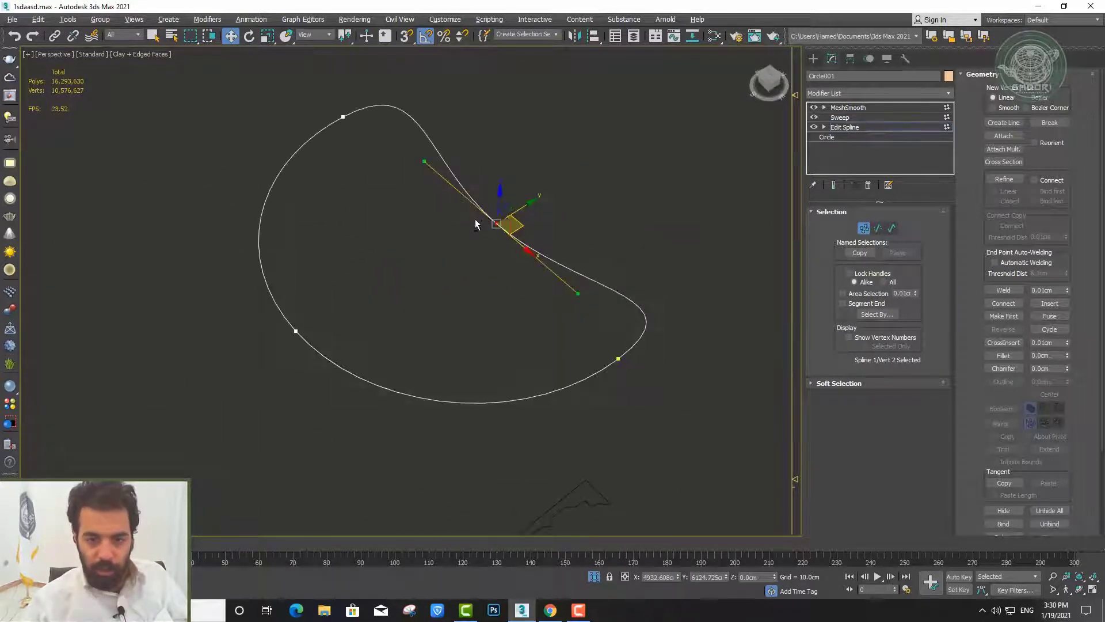
Move the dented vertex further to deepen the path's inward curve
mouse_move(369, 155)
mouse_down()
mouse_move(310, 92)
mouse_move(344, 115)
mouse_up()
click(497, 223)
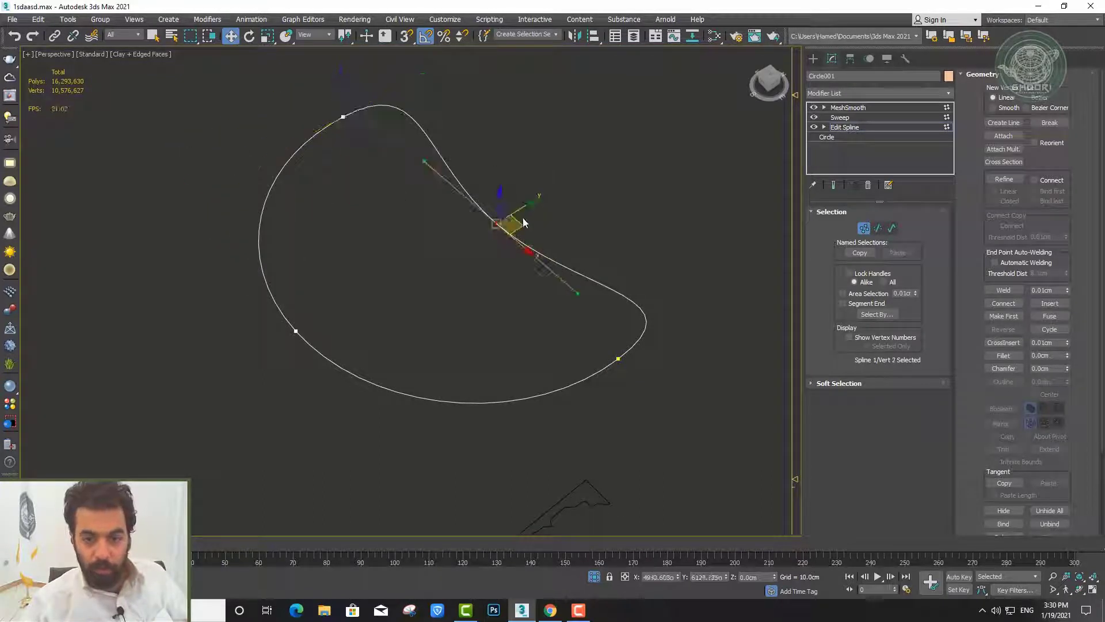
mouse_move(497, 223)
mouse_down()
mouse_move(672, 73)
mouse_move(696, 279)
mouse_move(649, 178)
mouse_move(476, 202)
mouse_move(435, 222)
mouse_move(469, 271)
mouse_up()
mouse_move(469, 272)
alt+middle_down()
mouse_move(568, 246)
mouse_move(482, 255)
mouse_move(316, 240)
mouse_move(785, 241)
alt+middle_up()
Leave Vertex mode and inspect the whole reshaped molding ring
click(860, 231)
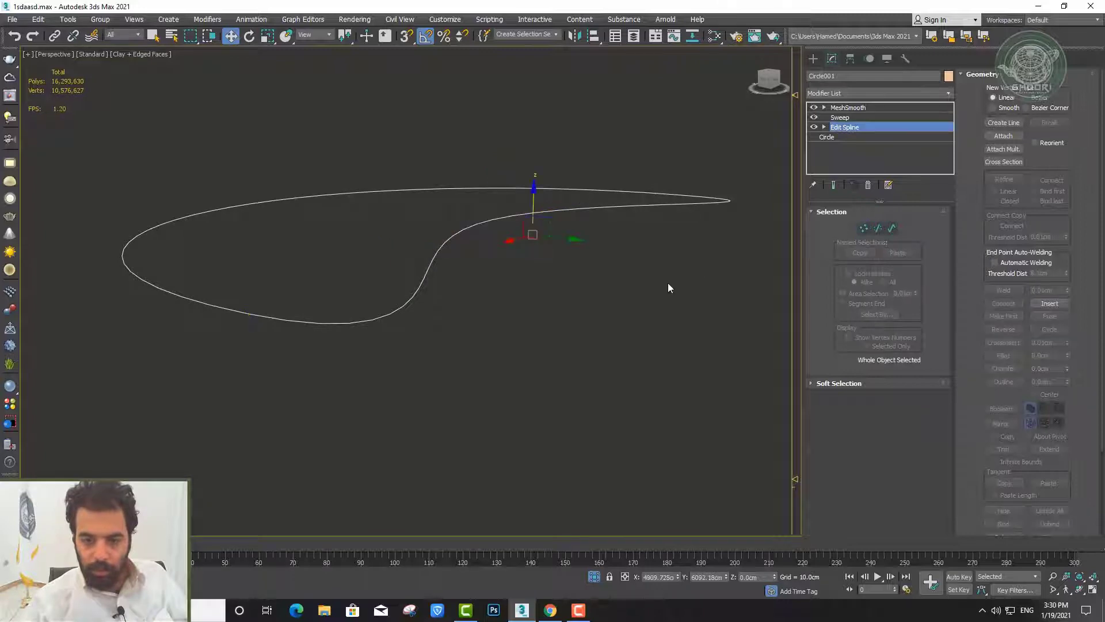
click(668, 282)
scroll(438, 171, up, 3)
scroll(438, 171, down, 4)
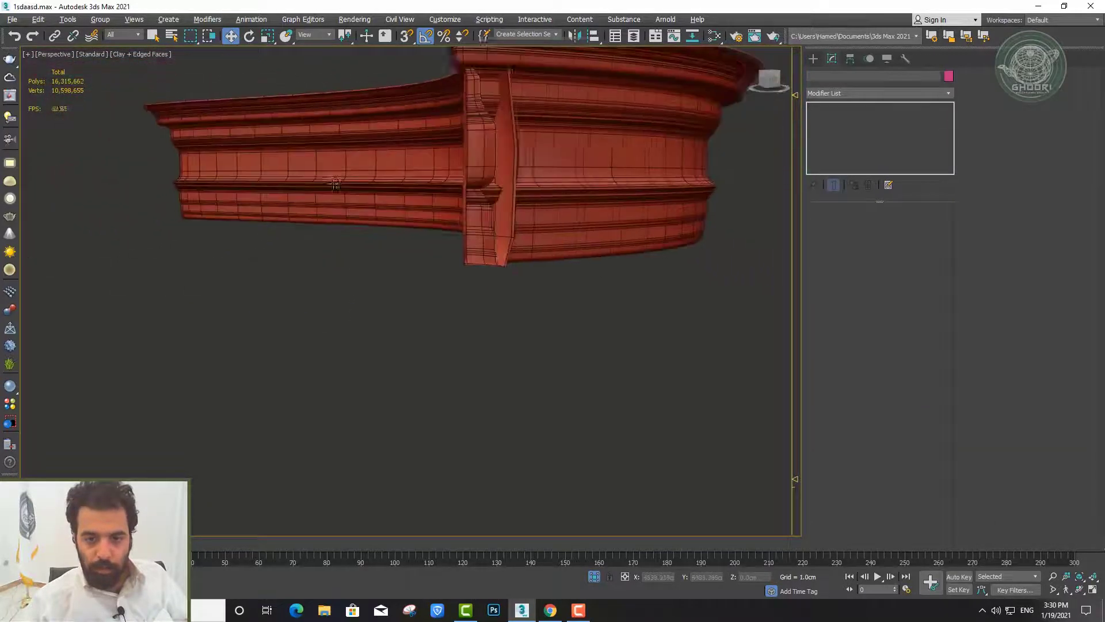
alt+middle_drag(439, 170, 750, 154)
click(750, 154)
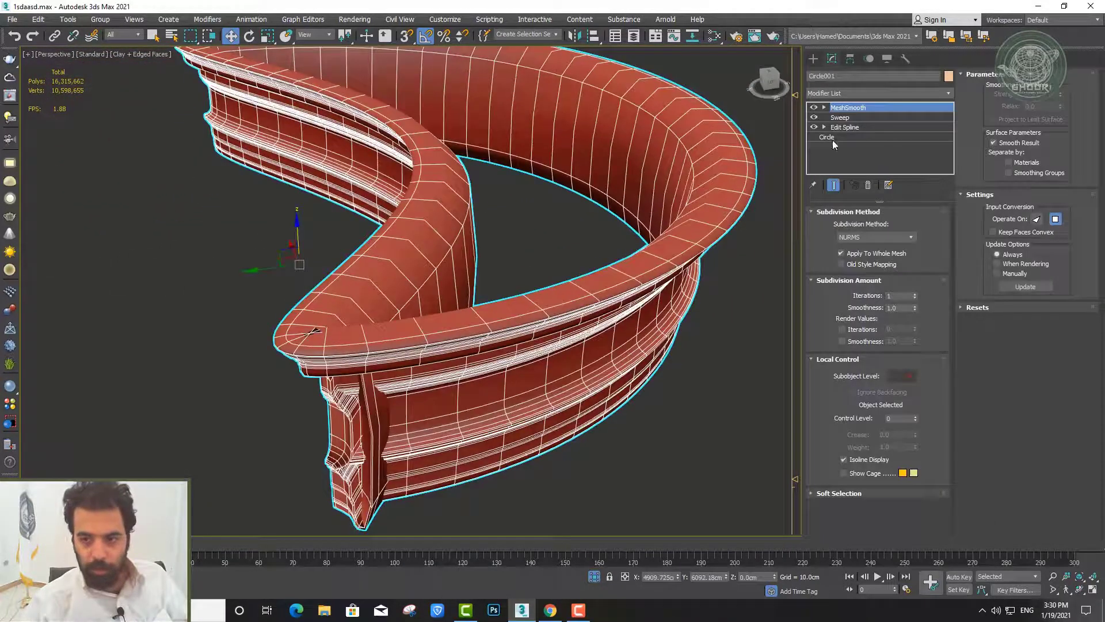
Pull the path's left vertex and adjust its tangent to round the curve
click(842, 127)
click(865, 228)
click(395, 256)
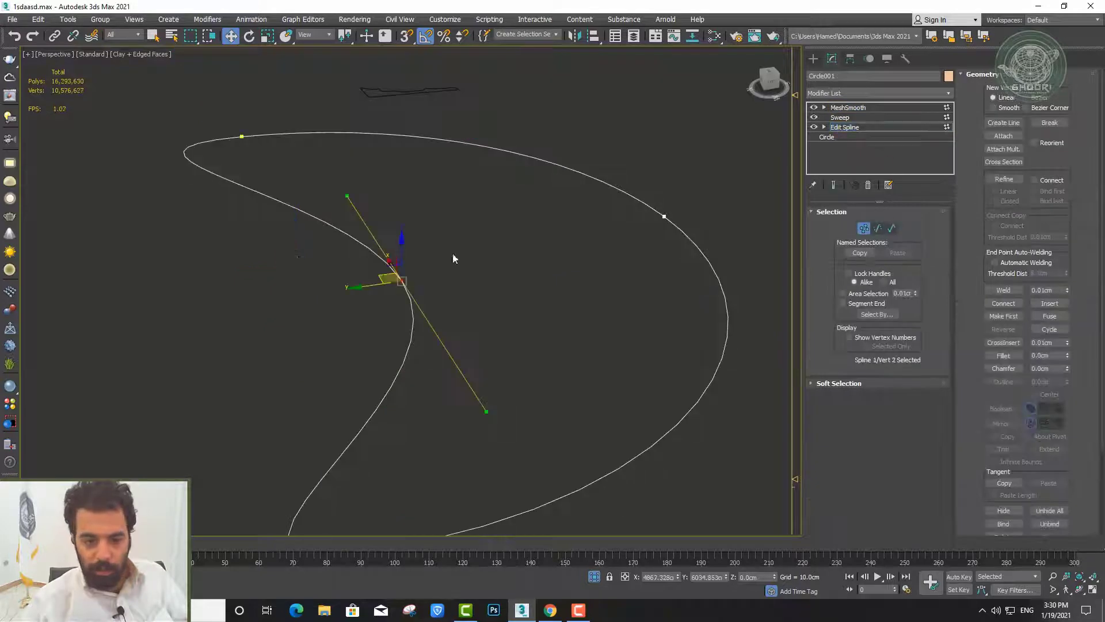
scroll(453, 253, down, 3)
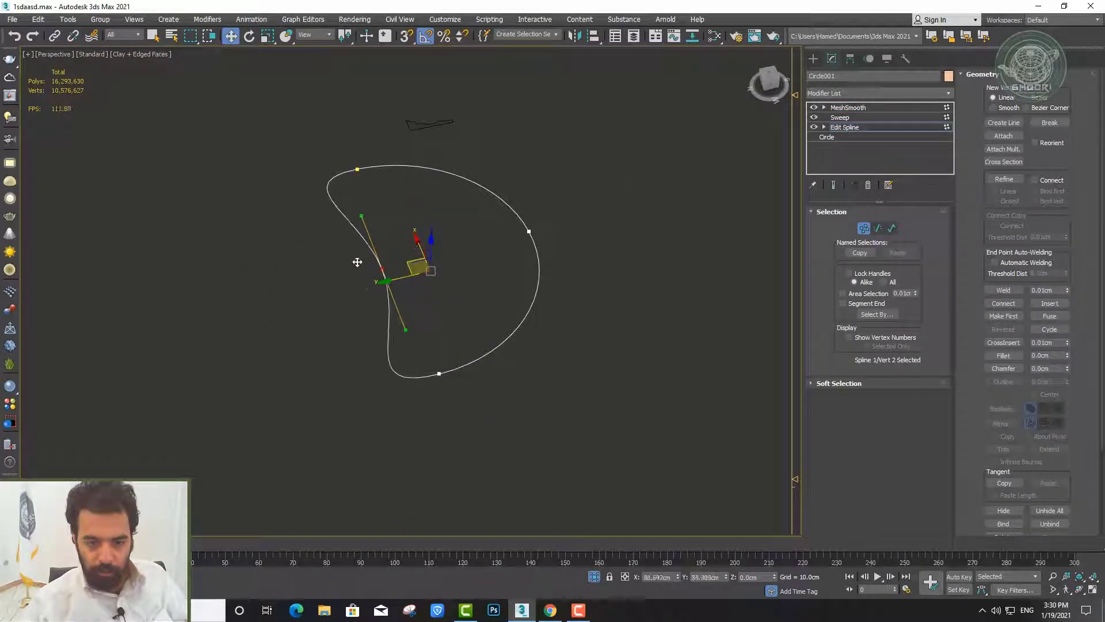
drag(409, 265, 366, 253)
drag(409, 313, 408, 317)
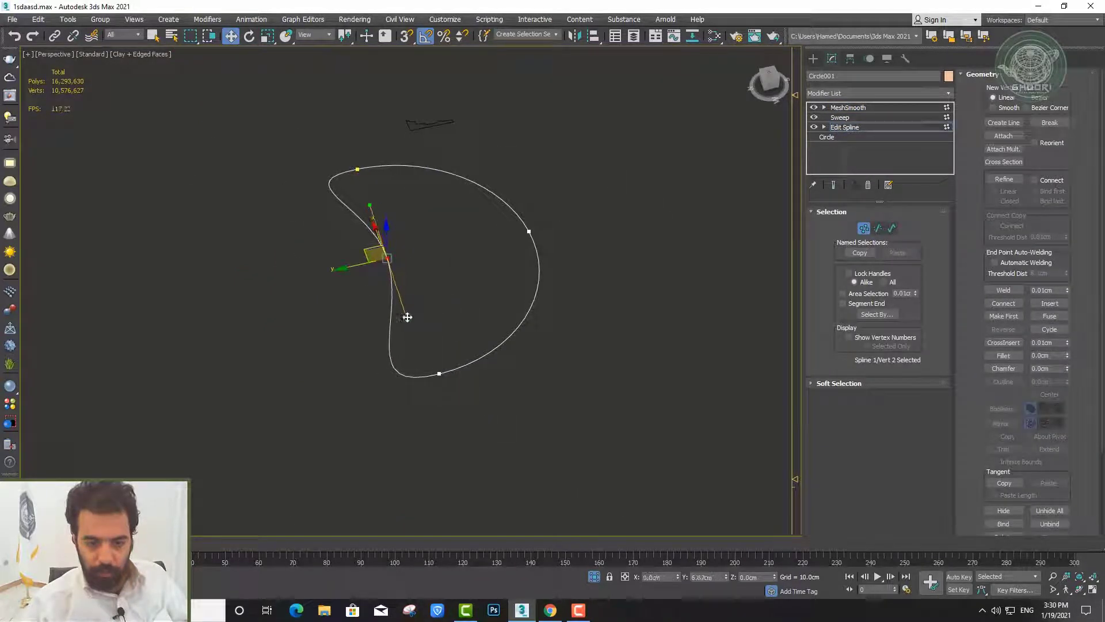
Shift the top vertex and swing the bottom vertex's tangent to finish the bean outline
click(358, 169)
mouse_move(348, 156)
mouse_down()
mouse_move(308, 158)
mouse_move(299, 182)
mouse_up()
click(440, 373)
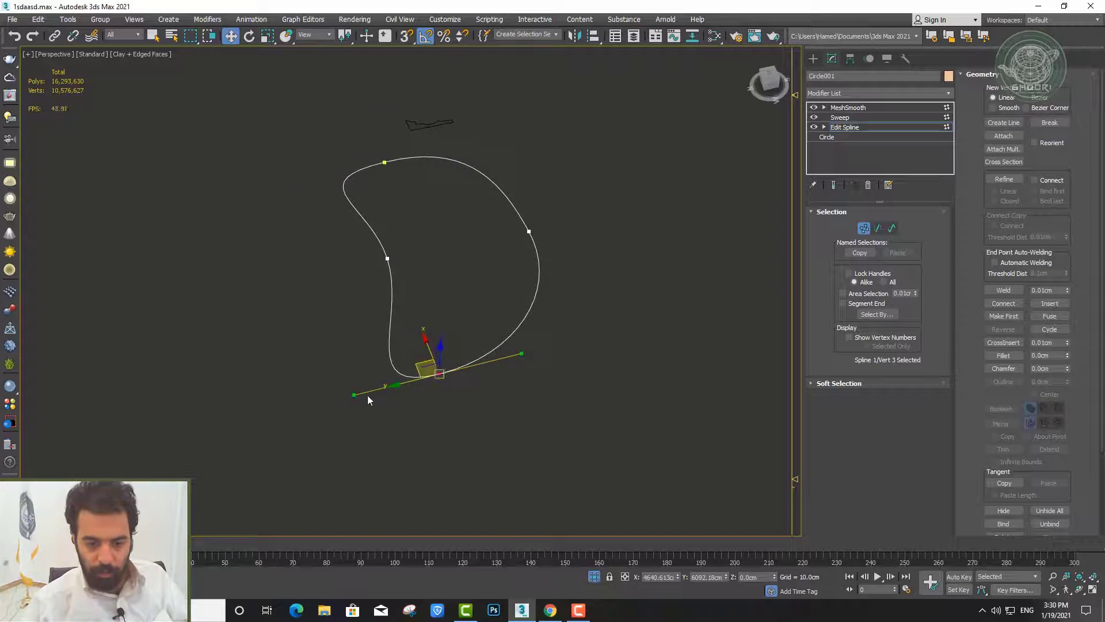
mouse_move(356, 396)
mouse_down()
mouse_move(402, 390)
mouse_move(358, 368)
mouse_move(356, 348)
mouse_up()
click(365, 413)
Exit Vertex mode on the path, reselect the molding, and zoom it to fit the view
click(870, 229)
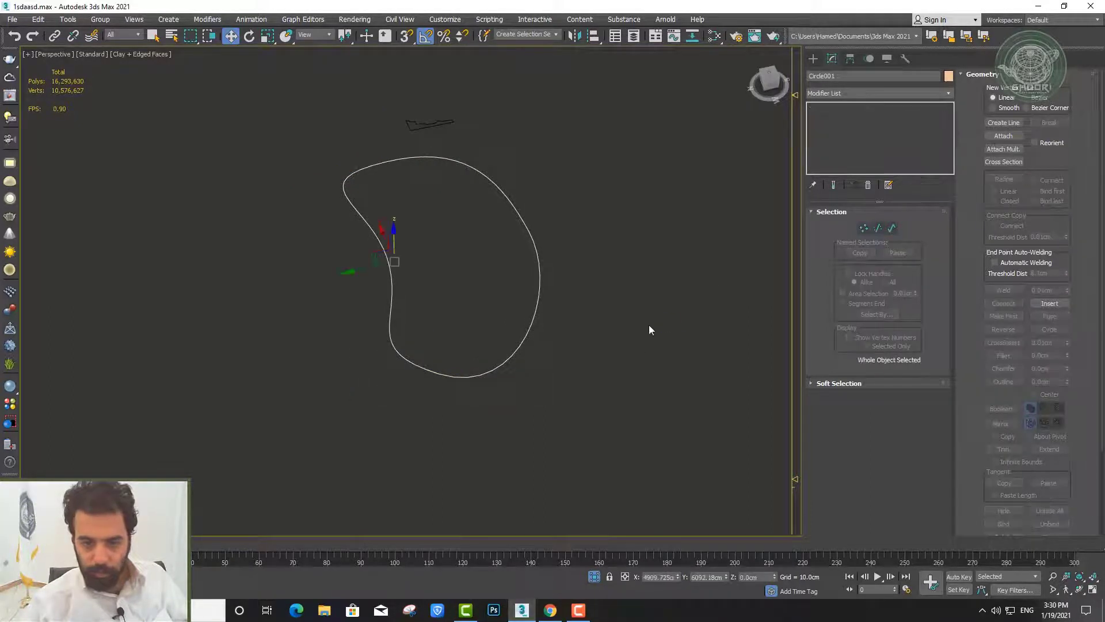
click(649, 326)
click(494, 201)
key(z)
Orbit, zoom and pan around the curved bean-shaped molding, toggling Edged Faces off and back on
mouse_move(494, 200)
alt+middle_down()
mouse_move(445, 208)
mouse_move(568, 197)
mouse_move(744, 204)
alt+middle_up()
key(F4)
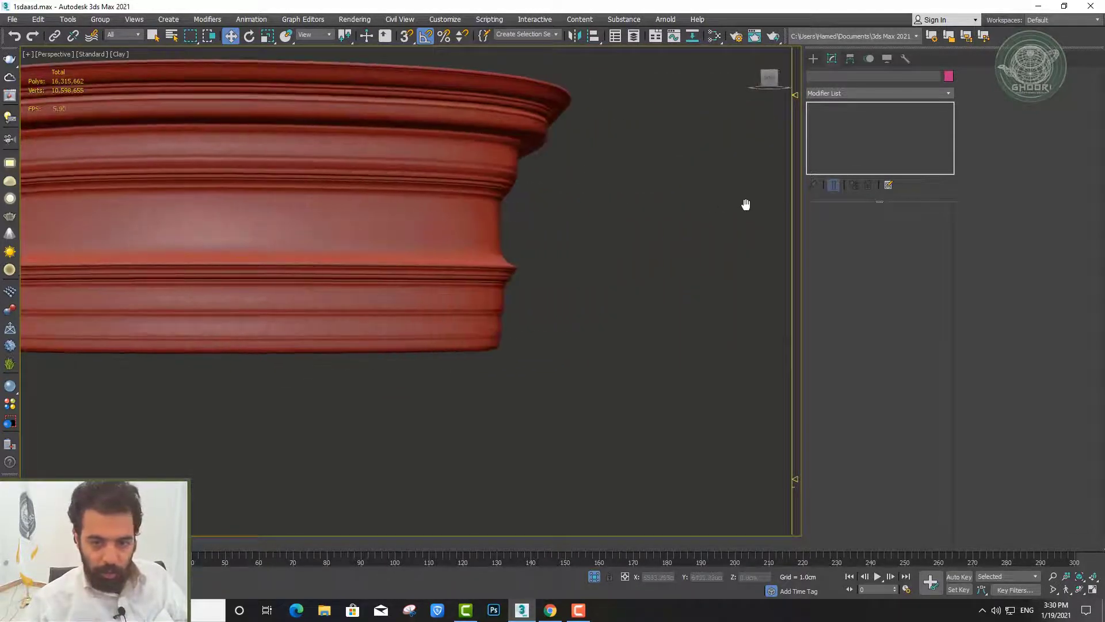
key(z)
mouse_move(666, 198)
alt+middle_down()
mouse_move(443, 224)
mouse_move(311, 294)
mouse_move(404, 298)
mouse_move(311, 302)
mouse_move(361, 311)
mouse_move(330, 307)
alt+middle_up()
scroll(360, 311, up, 5)
scroll(329, 309, up, 2)
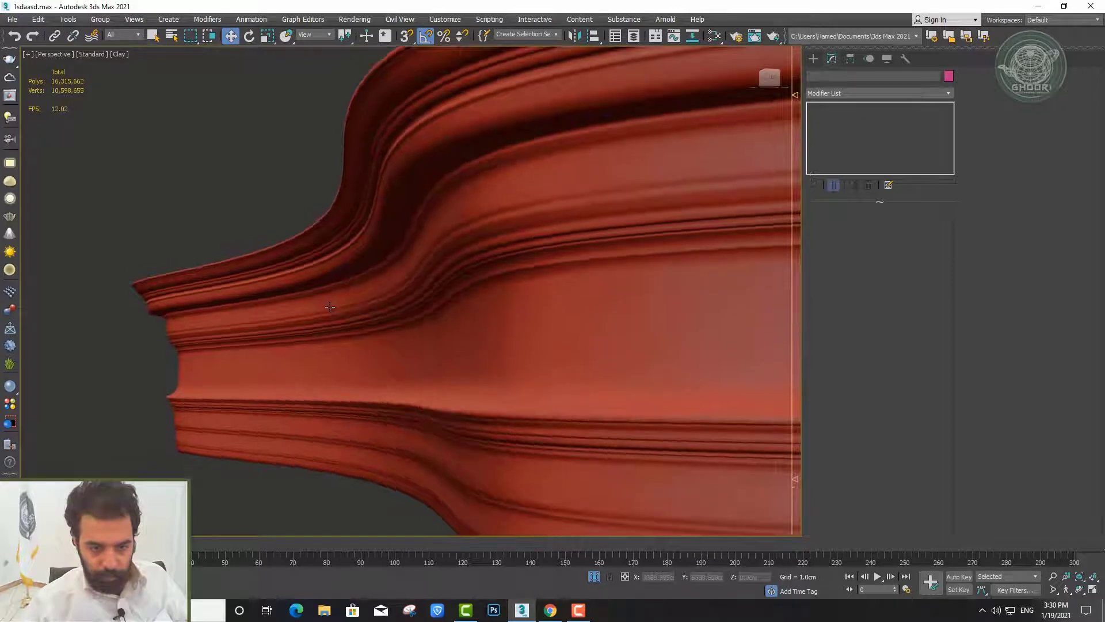
middle_drag(288, 193, 297, 197)
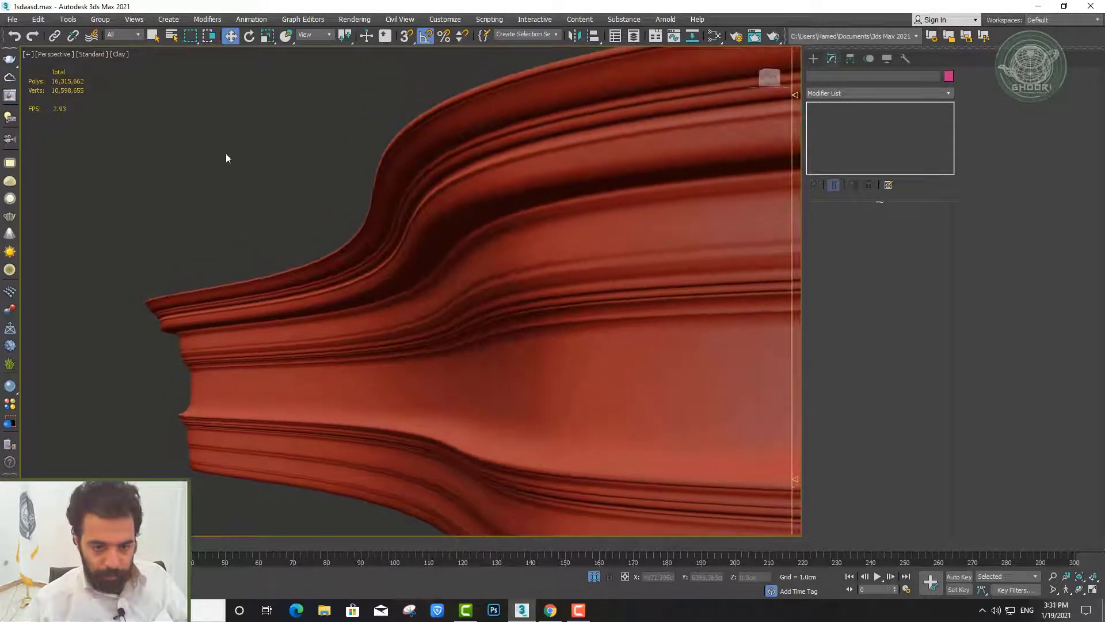
key(F4)
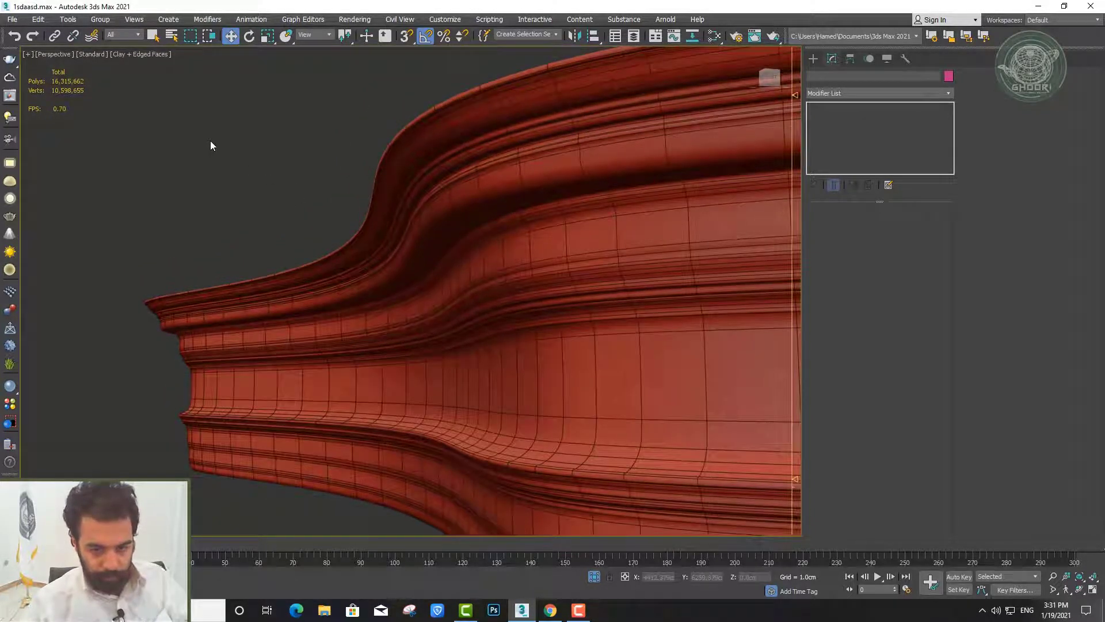
click(579, 610)
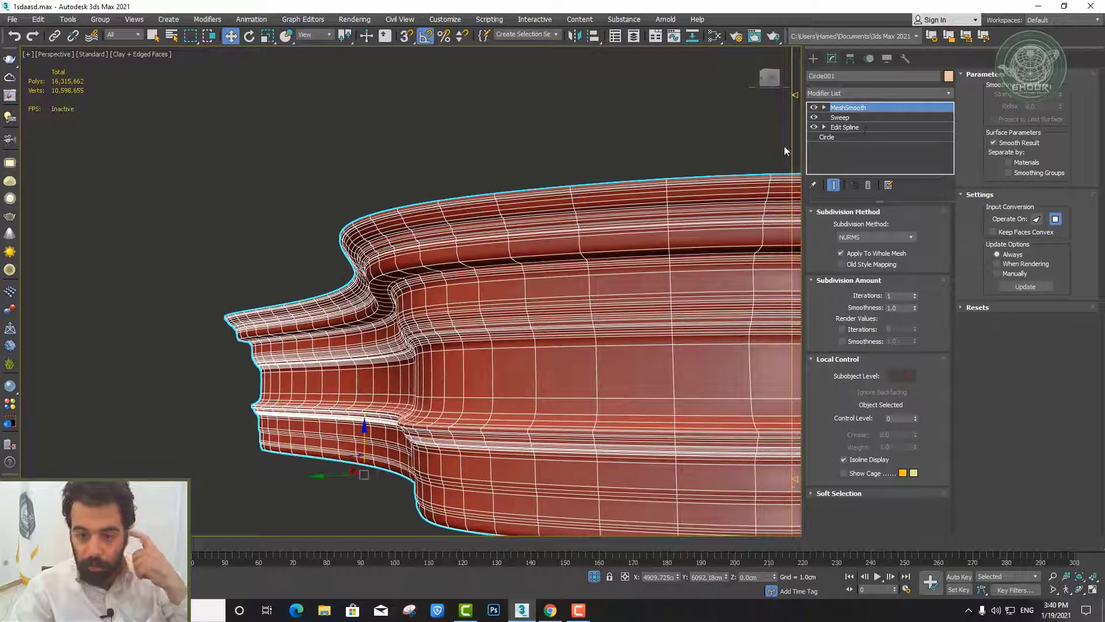
drag(847, 128, 850, 114)
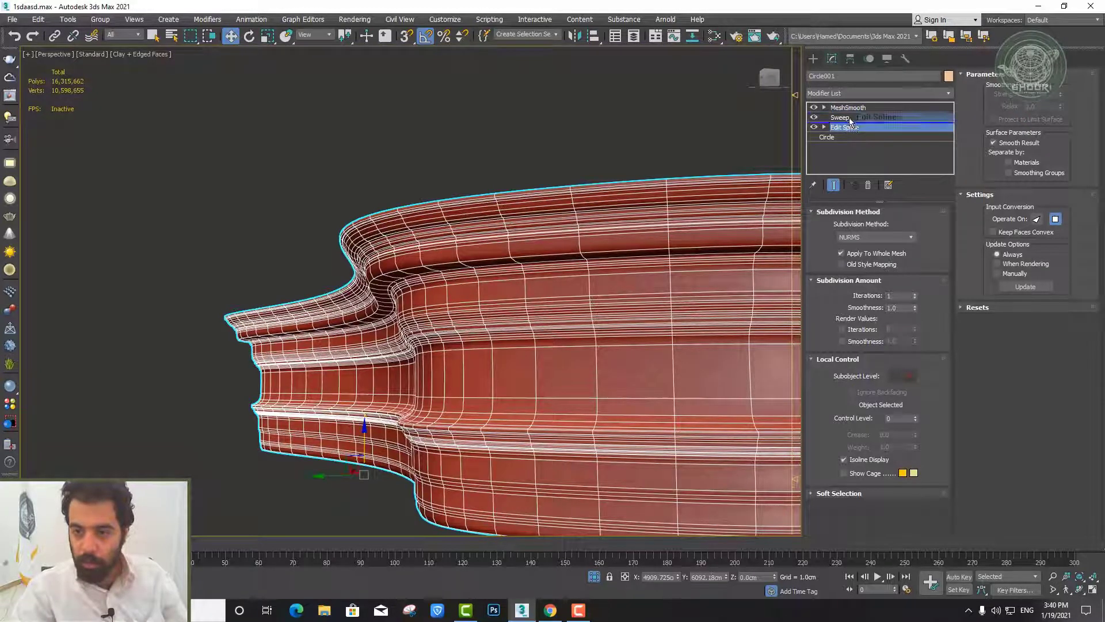
scroll(339, 231, down, 5)
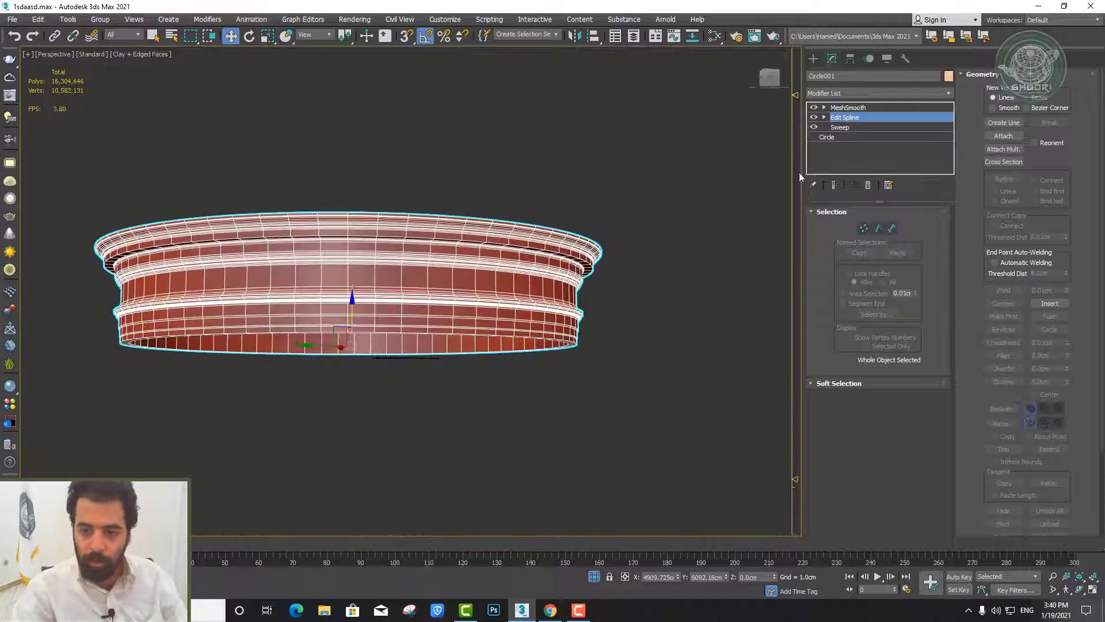
mouse_move(552, 201)
alt+middle_down()
mouse_move(388, 236)
mouse_move(244, 298)
mouse_move(258, 295)
alt+middle_up()
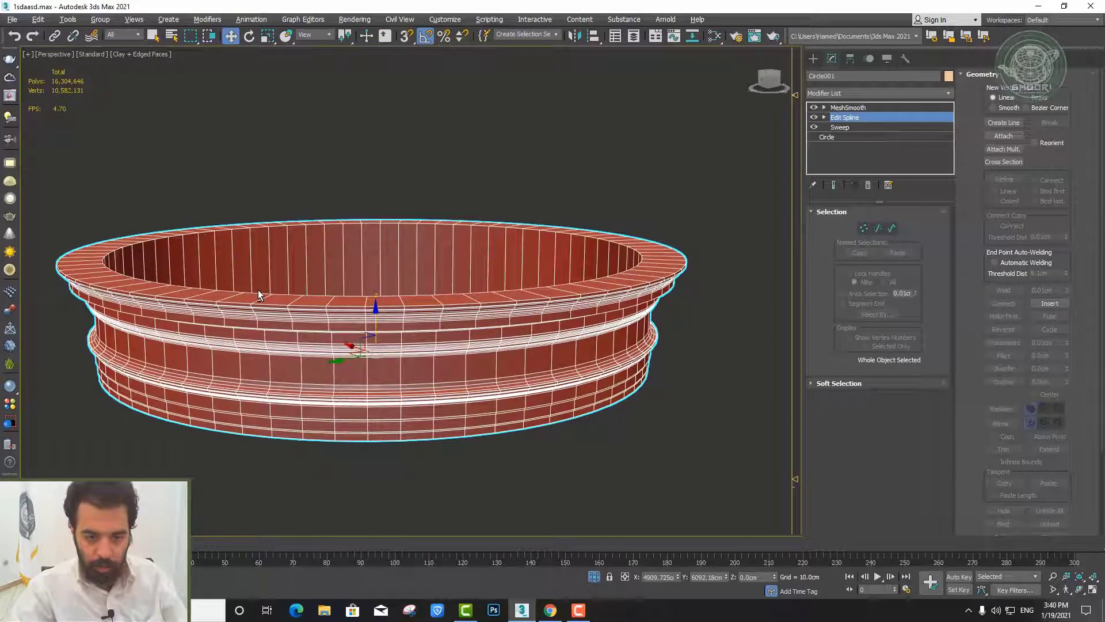
drag(845, 124, 840, 137)
click(841, 137)
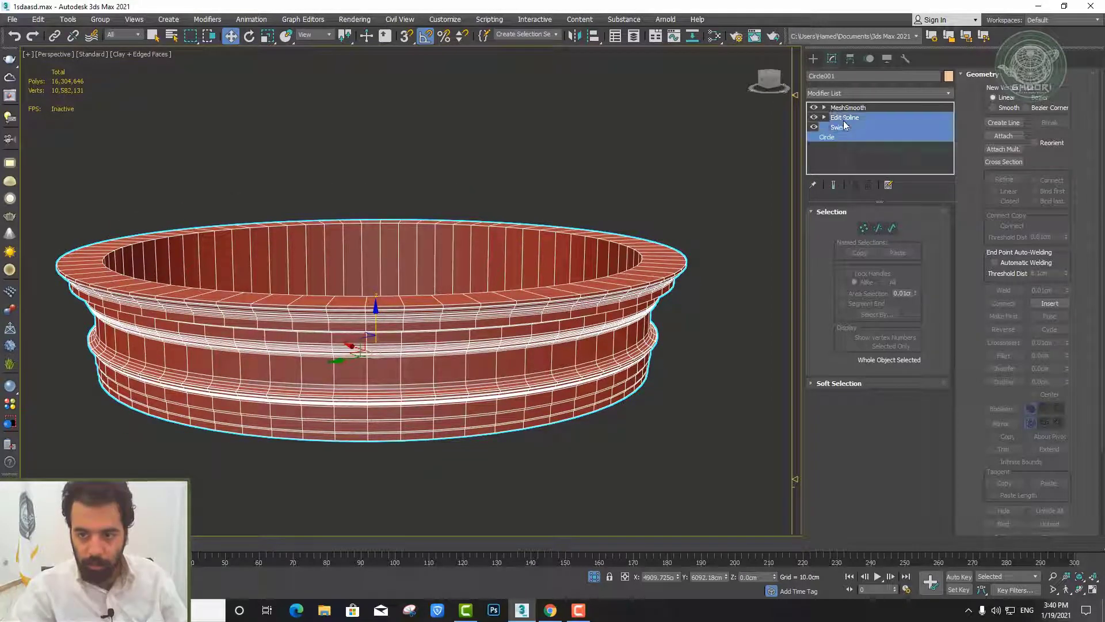
click(639, 338)
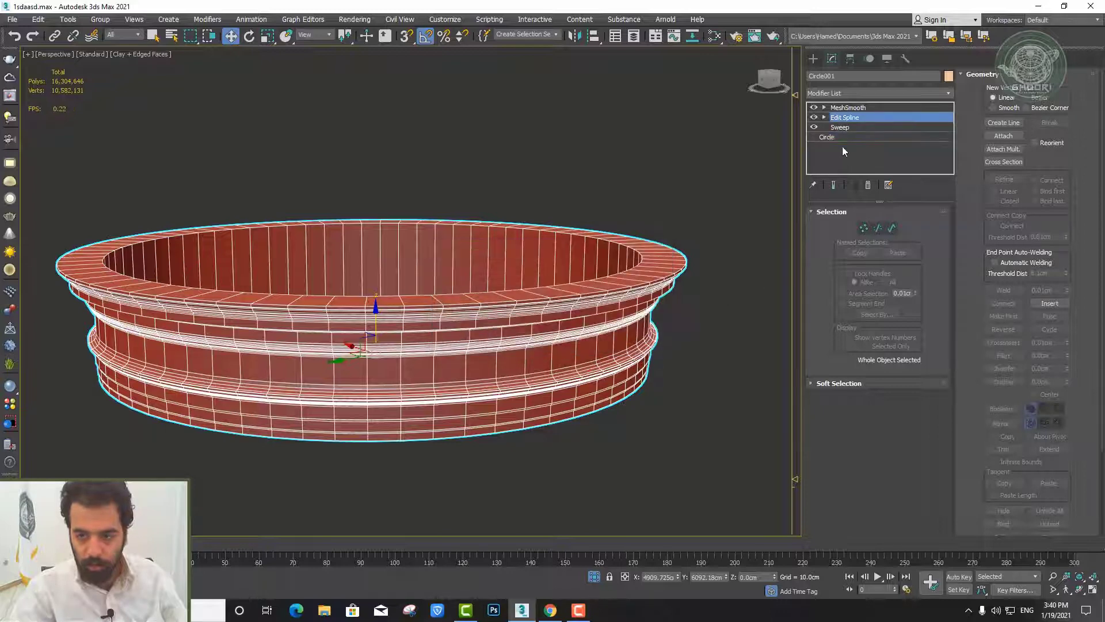
click(716, 205)
click(629, 298)
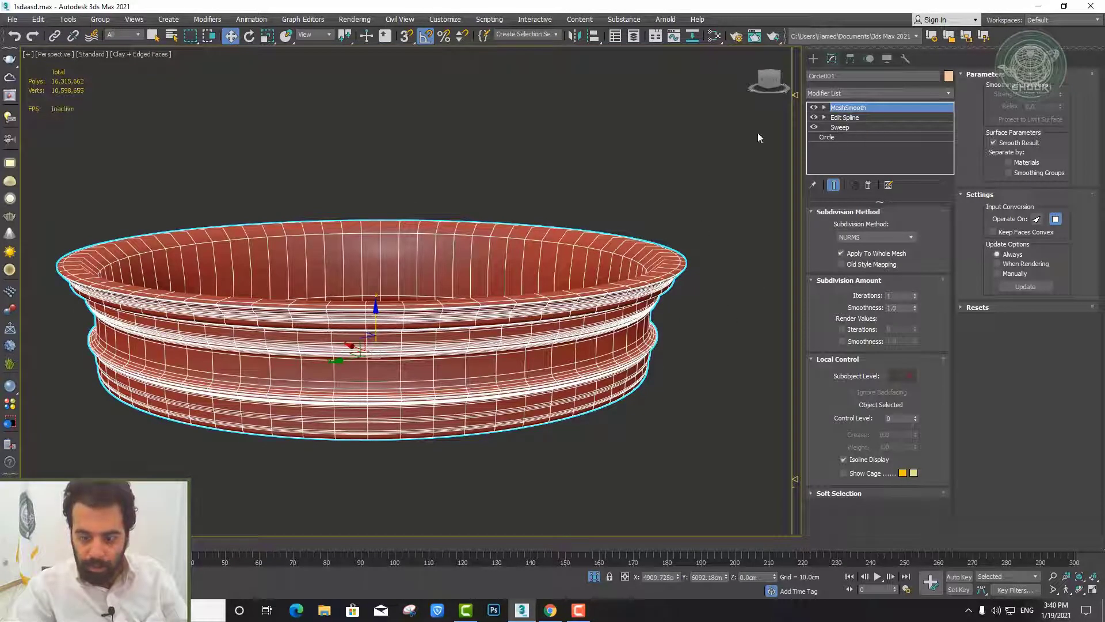
scroll(369, 335, up, 2)
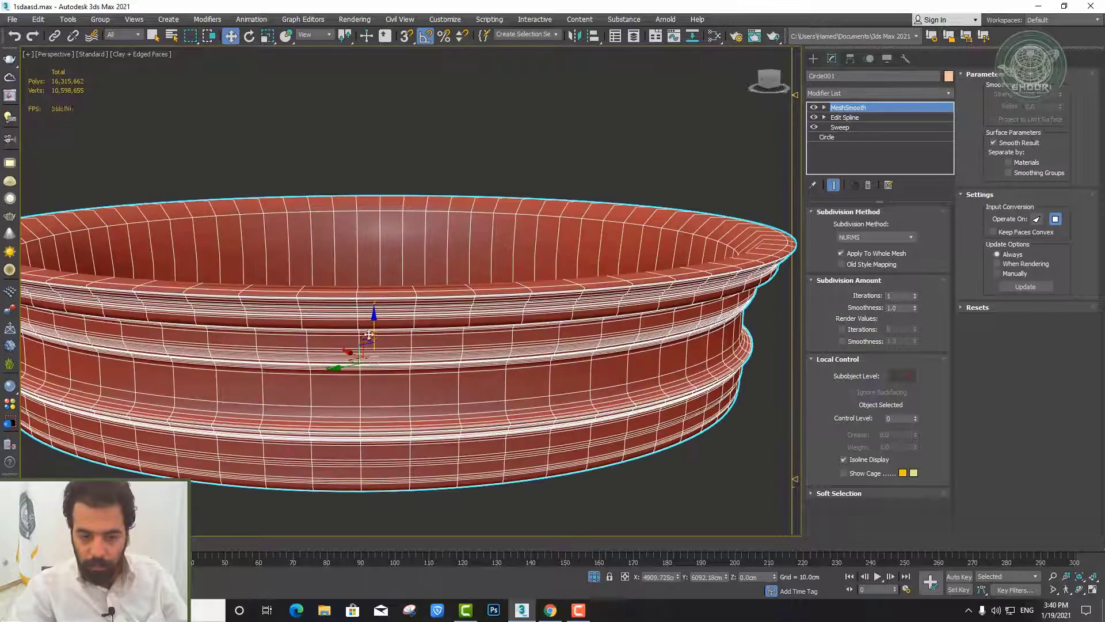
click(851, 118)
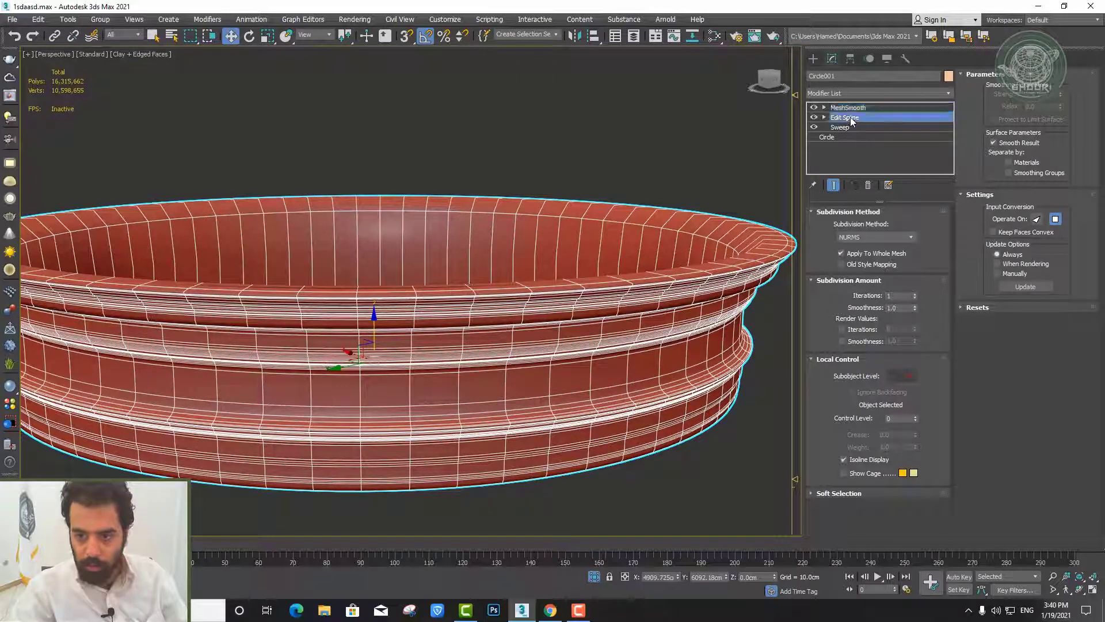
drag(856, 130, 858, 118)
drag(860, 110, 858, 127)
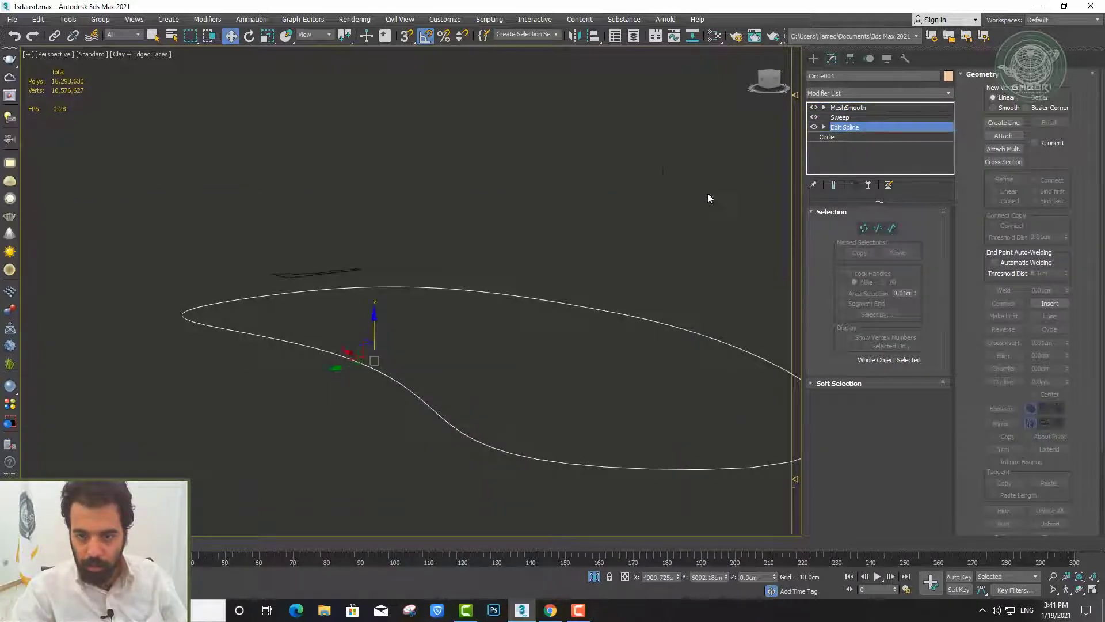
click(886, 108)
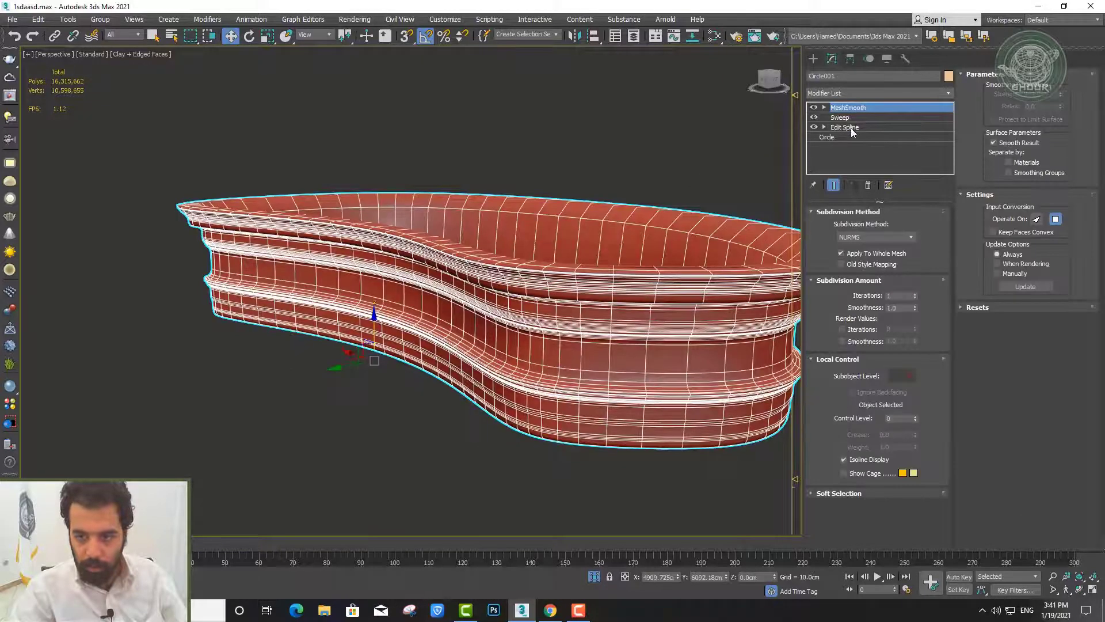
drag(842, 118, 851, 133)
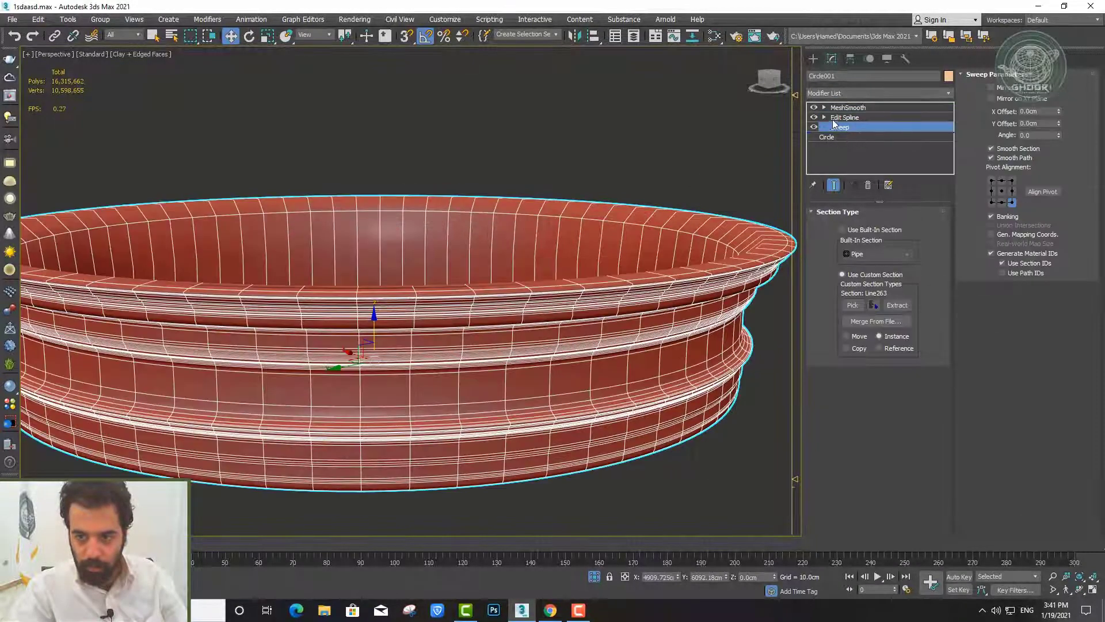
mouse_move(847, 118)
mouse_down()
mouse_move(853, 109)
mouse_move(824, 138)
mouse_up()
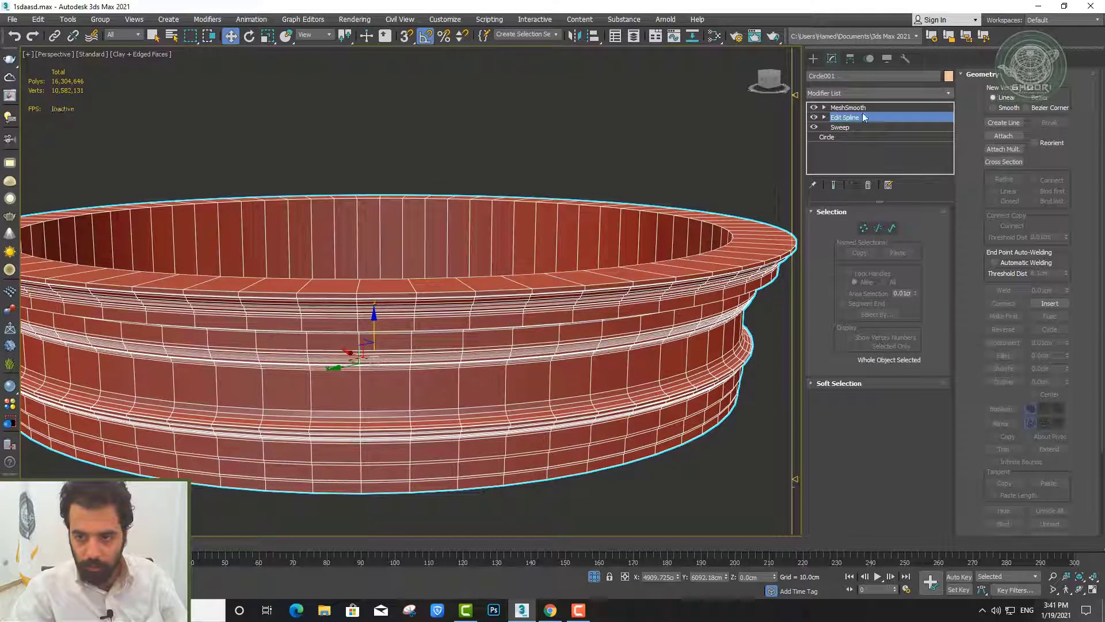
drag(853, 123, 860, 133)
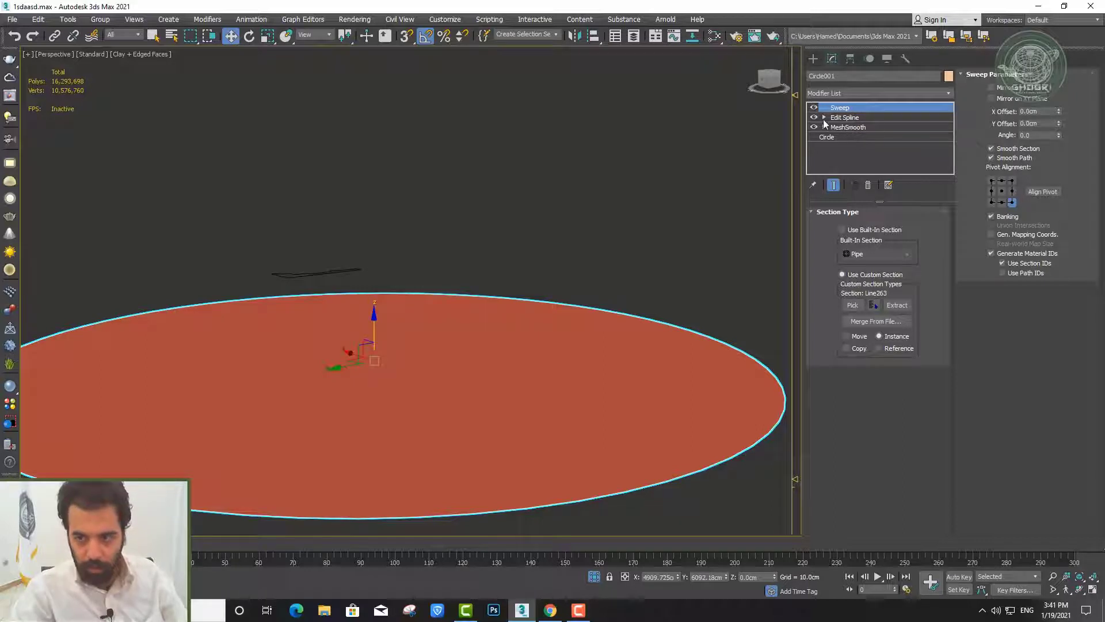
mouse_move(463, 393)
alt+middle_down()
mouse_move(474, 301)
mouse_move(474, 343)
alt+middle_up()
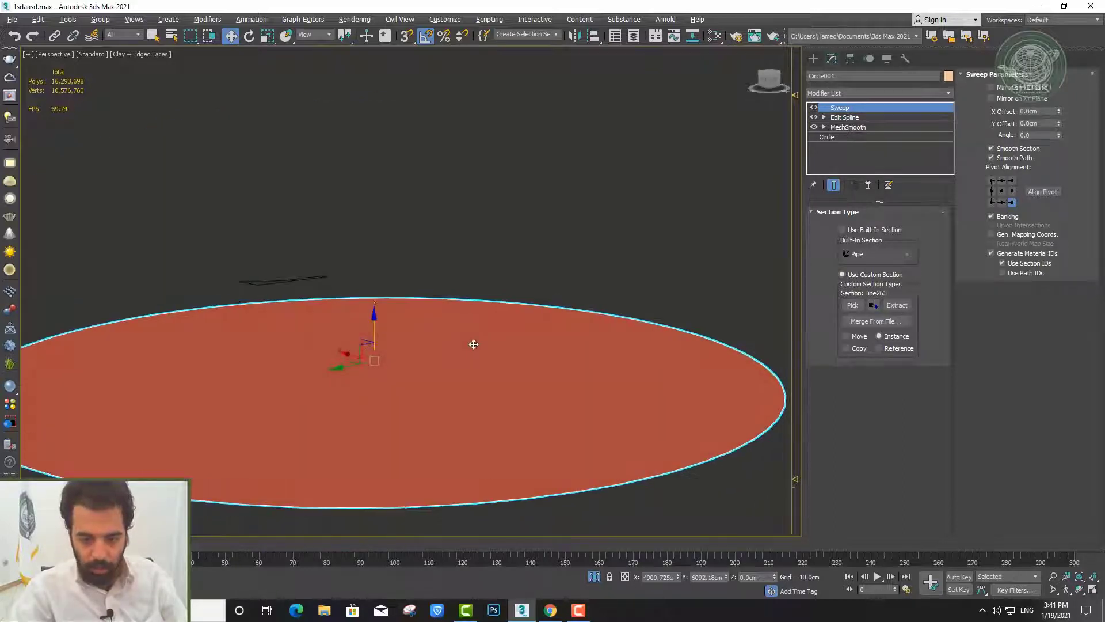
click(666, 165)
click(570, 300)
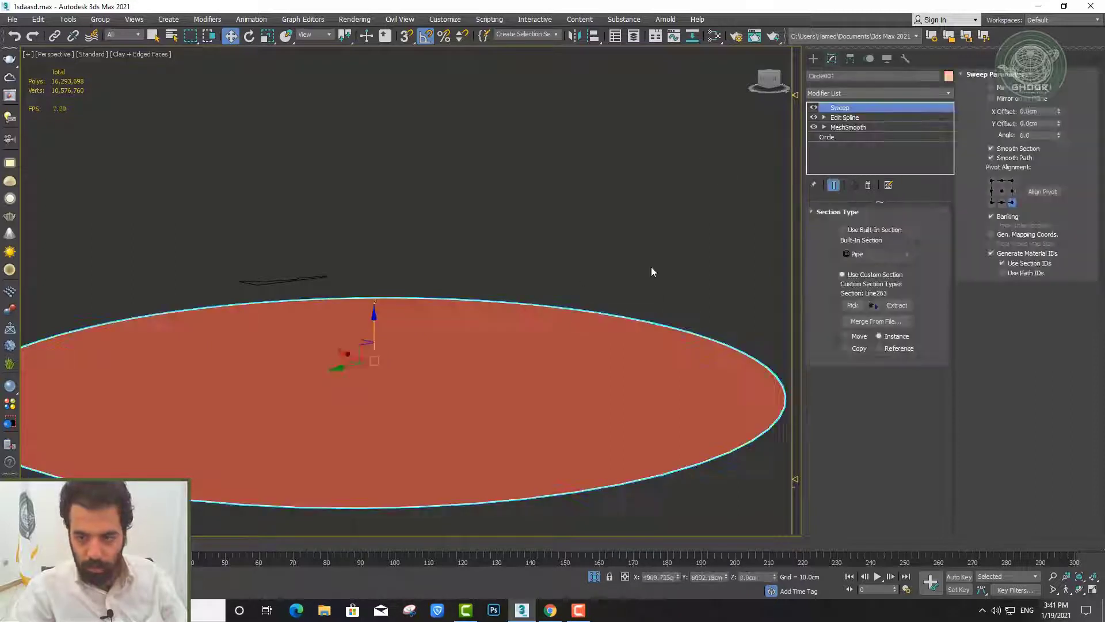
click(856, 118)
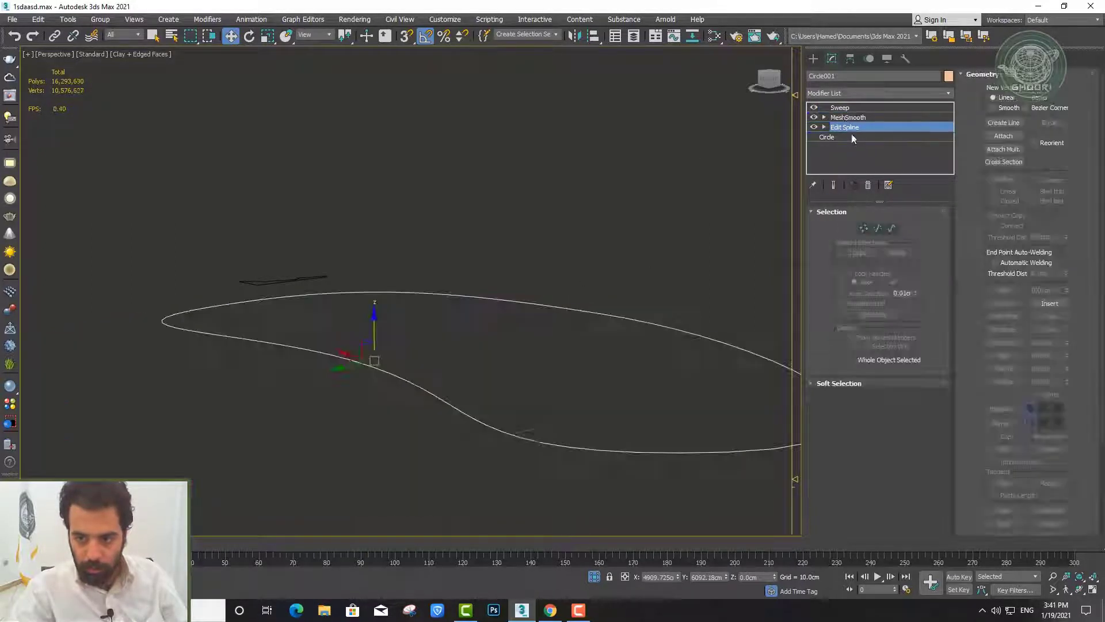
mouse_move(615, 161)
alt+middle_down()
mouse_move(513, 234)
mouse_move(525, 321)
alt+middle_up()
click(526, 320)
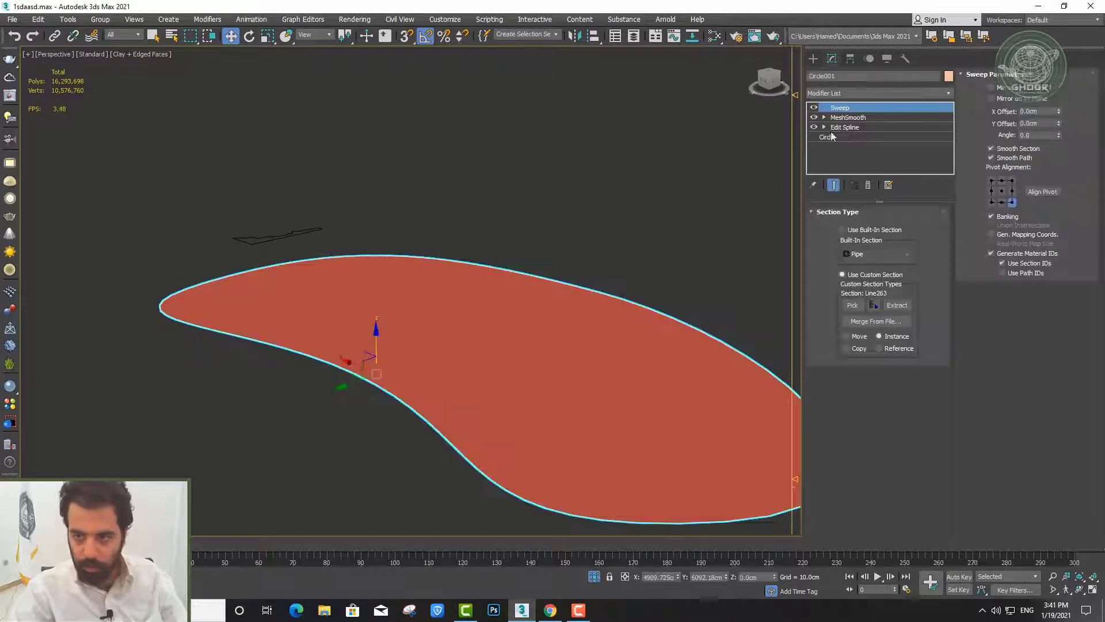
drag(856, 120, 859, 128)
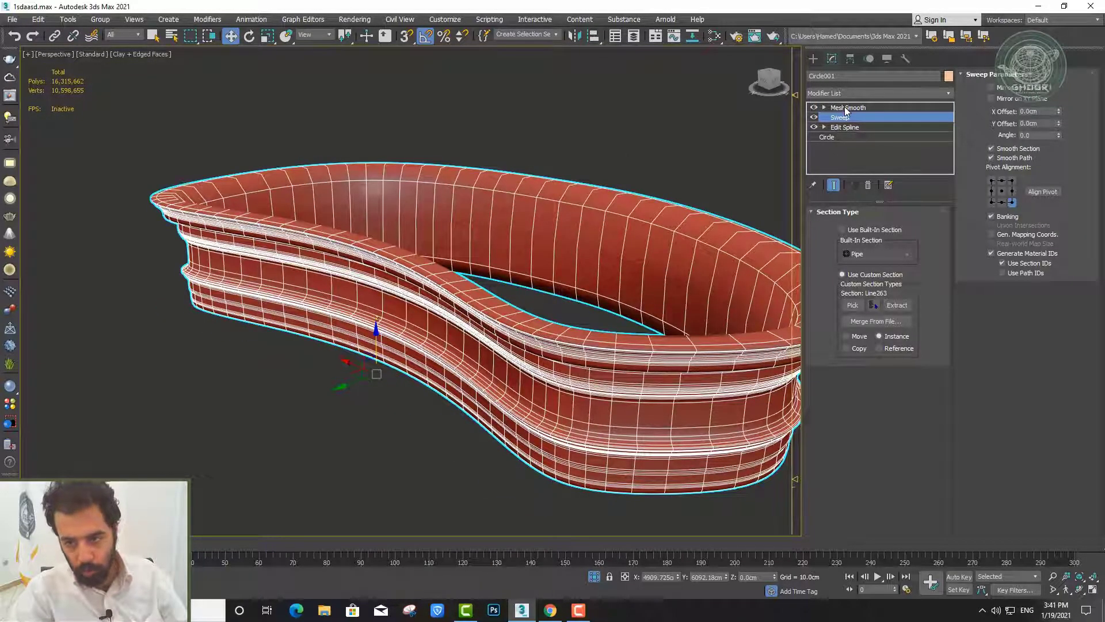
click(623, 108)
scroll(389, 209, up, 3)
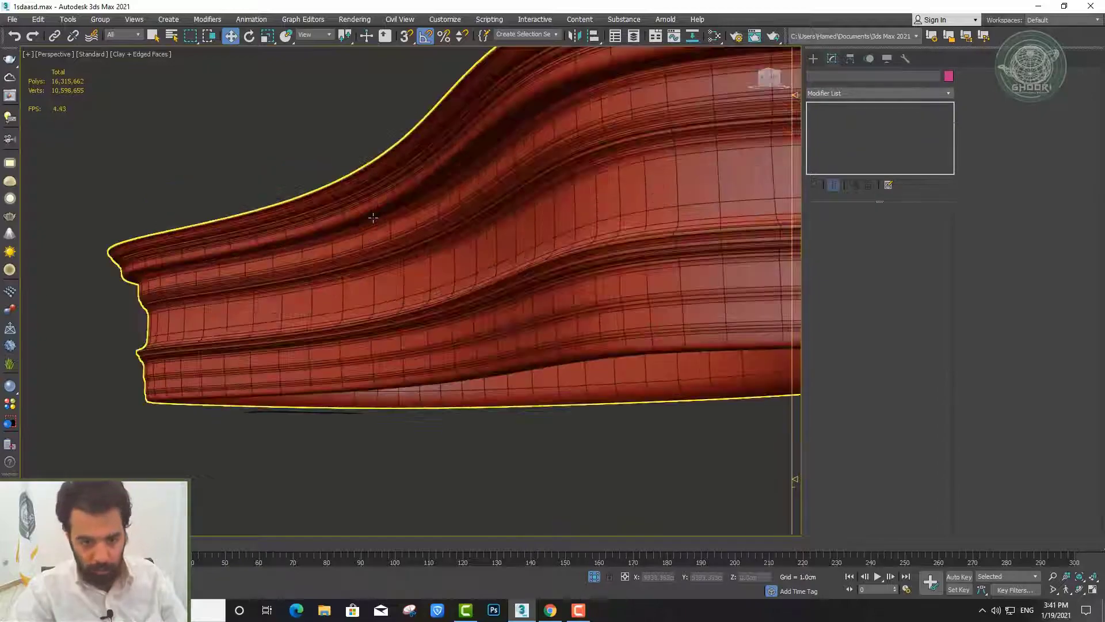